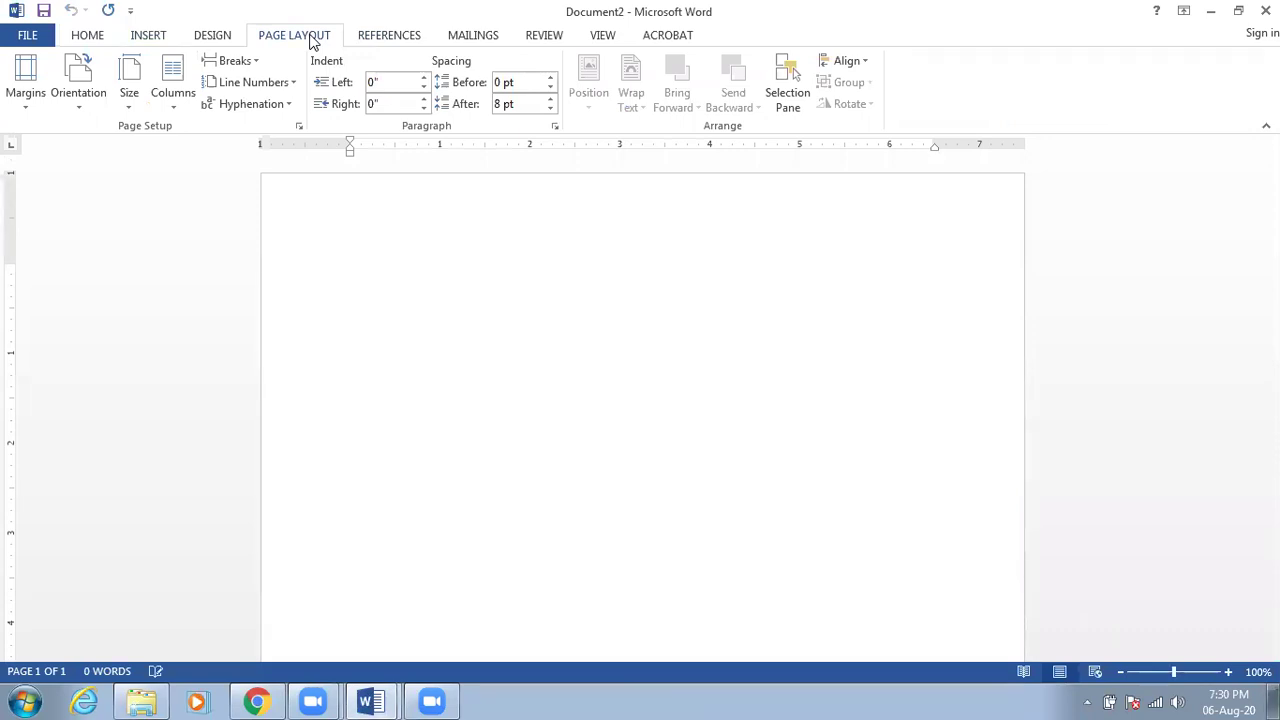
Browse the References, Mailings, Review and Page Layout ribbon tabs
left_click(412, 40)
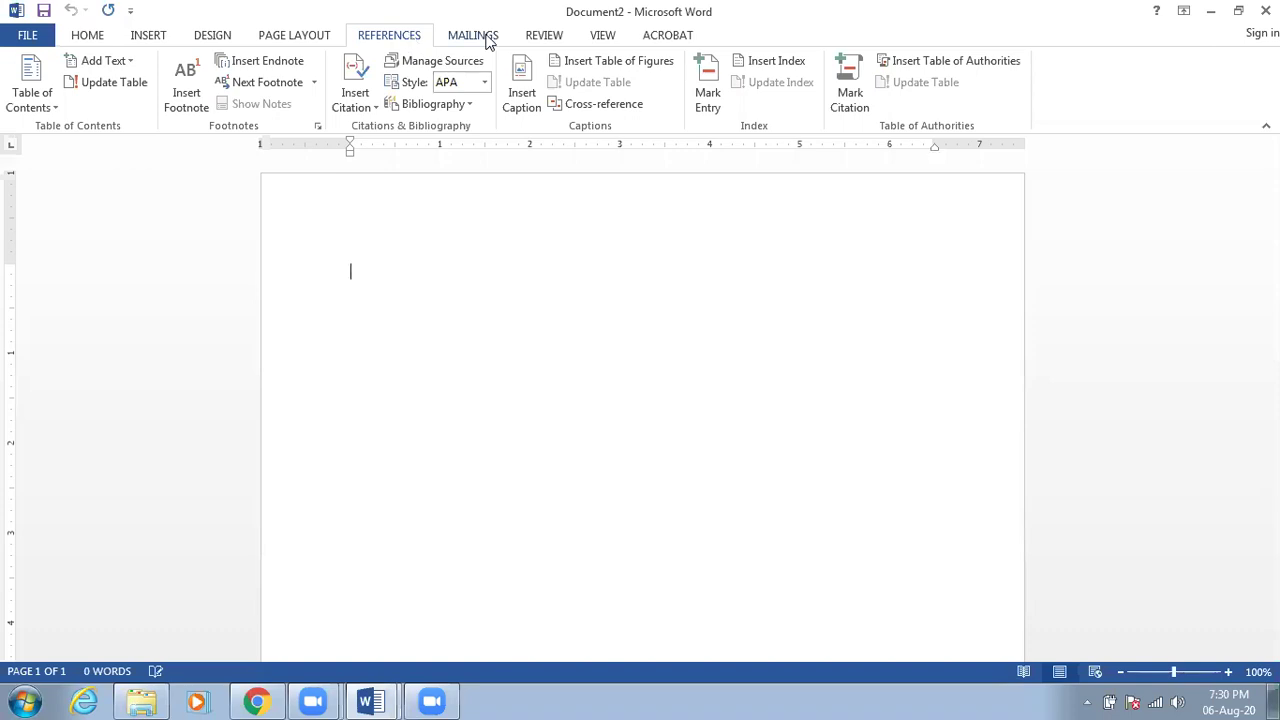
left_click(486, 38)
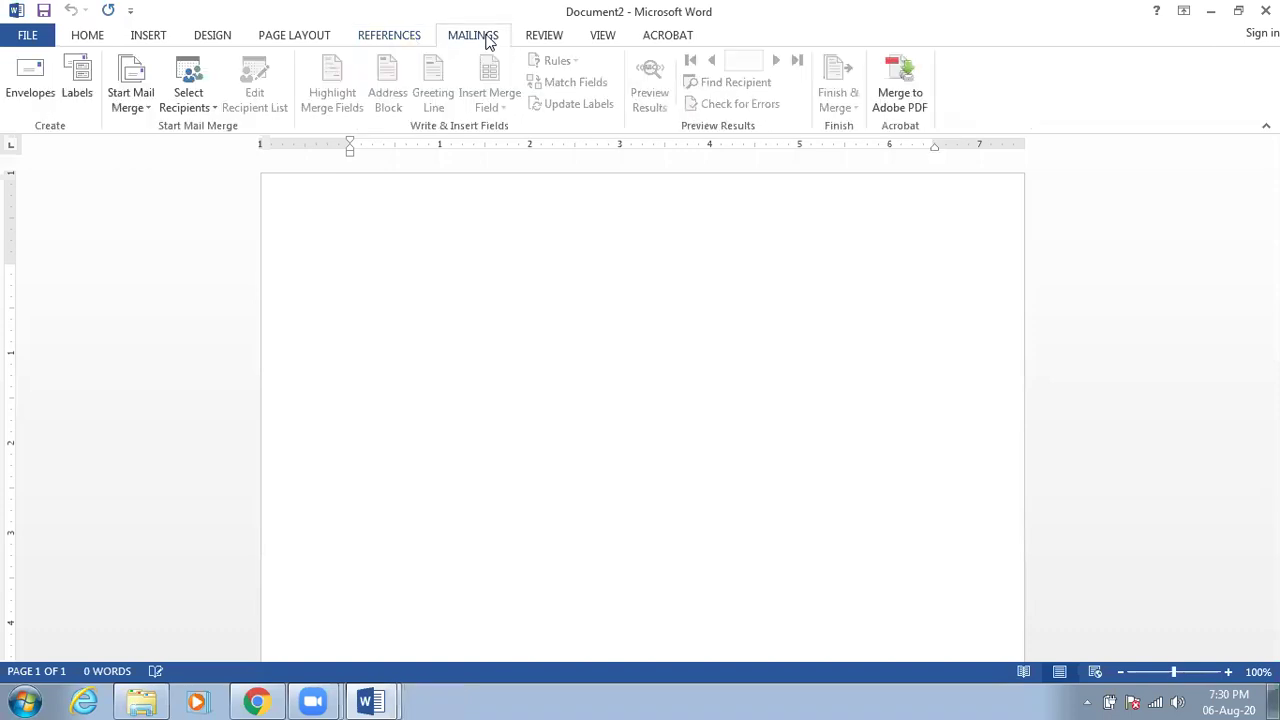
left_click(543, 36)
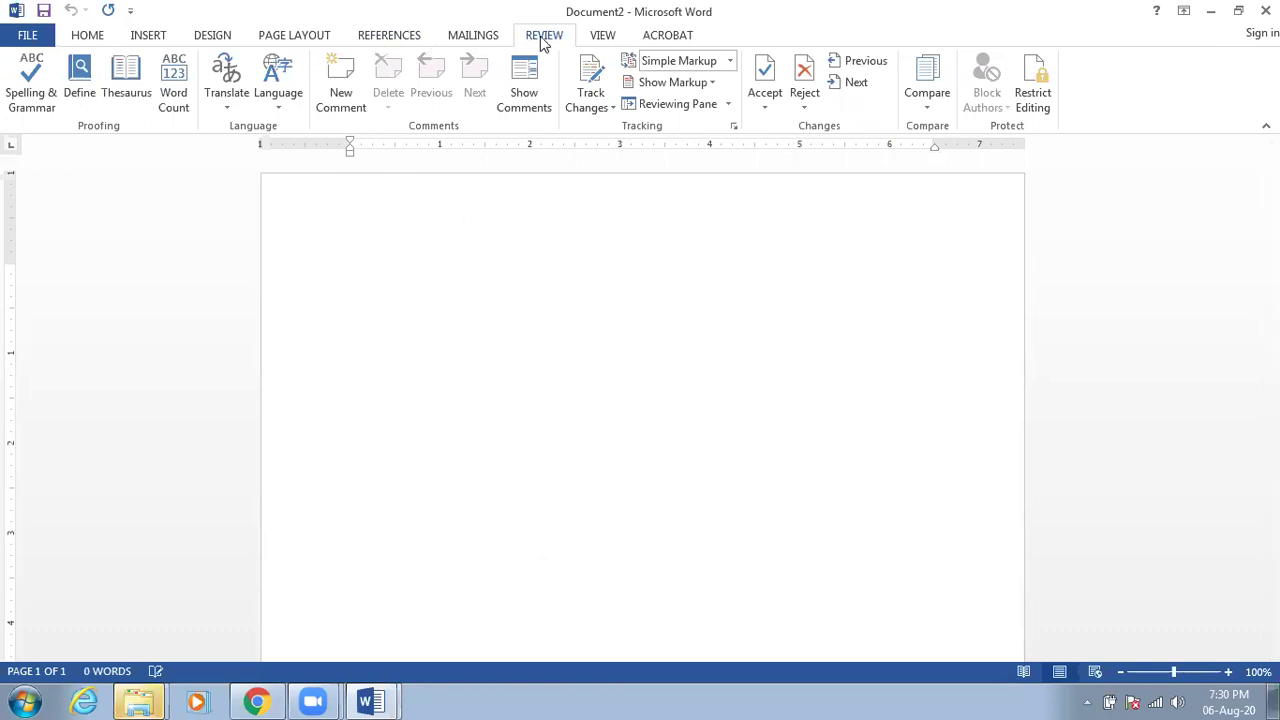
left_click(405, 35)
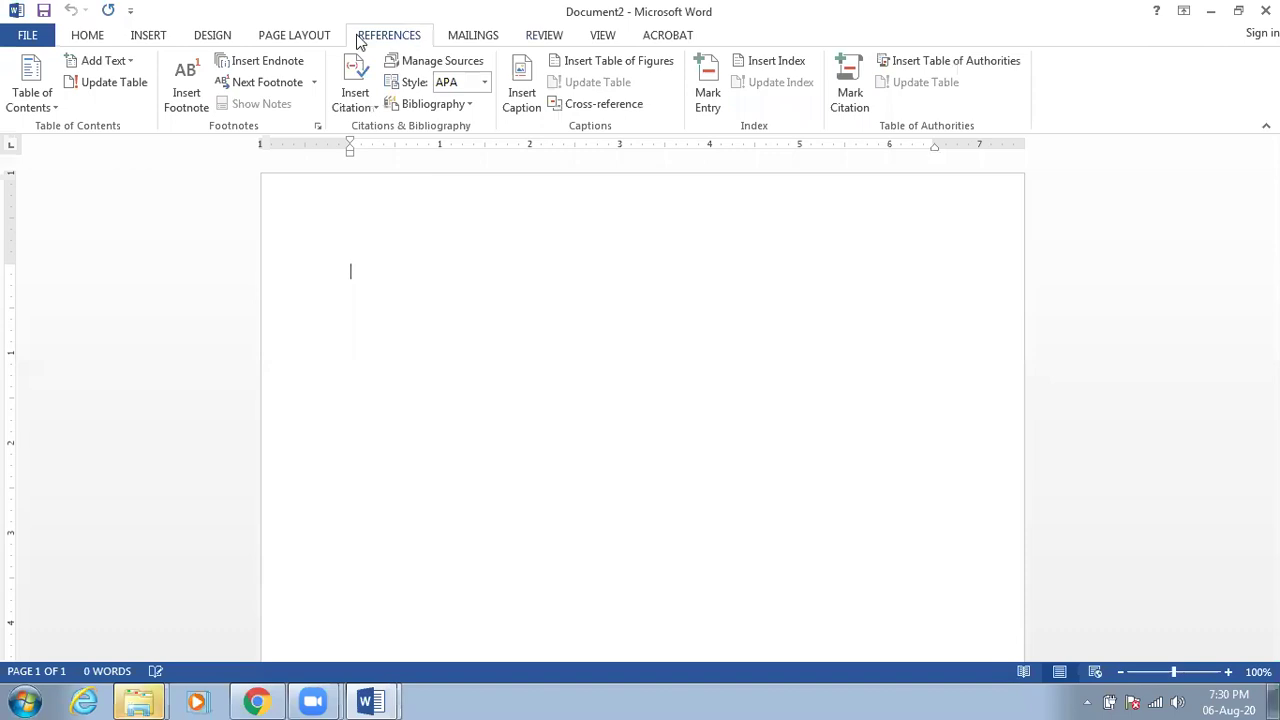
left_click(318, 38)
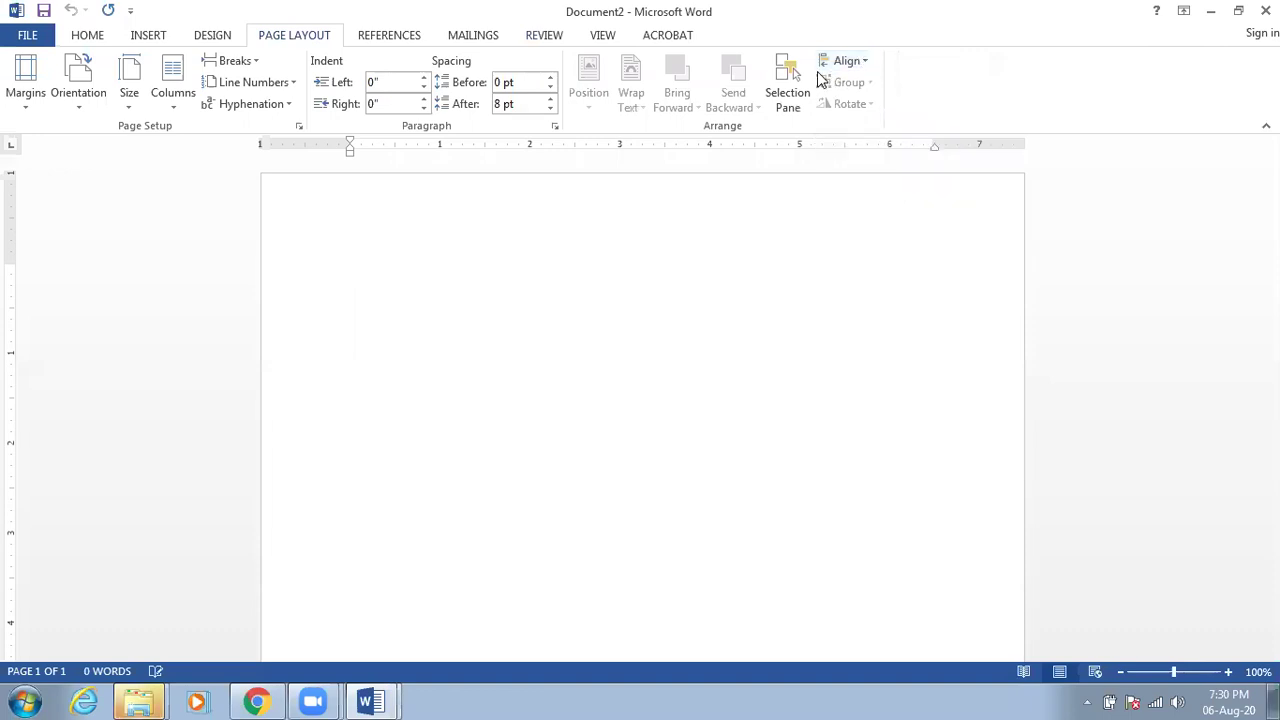
left_click(537, 40)
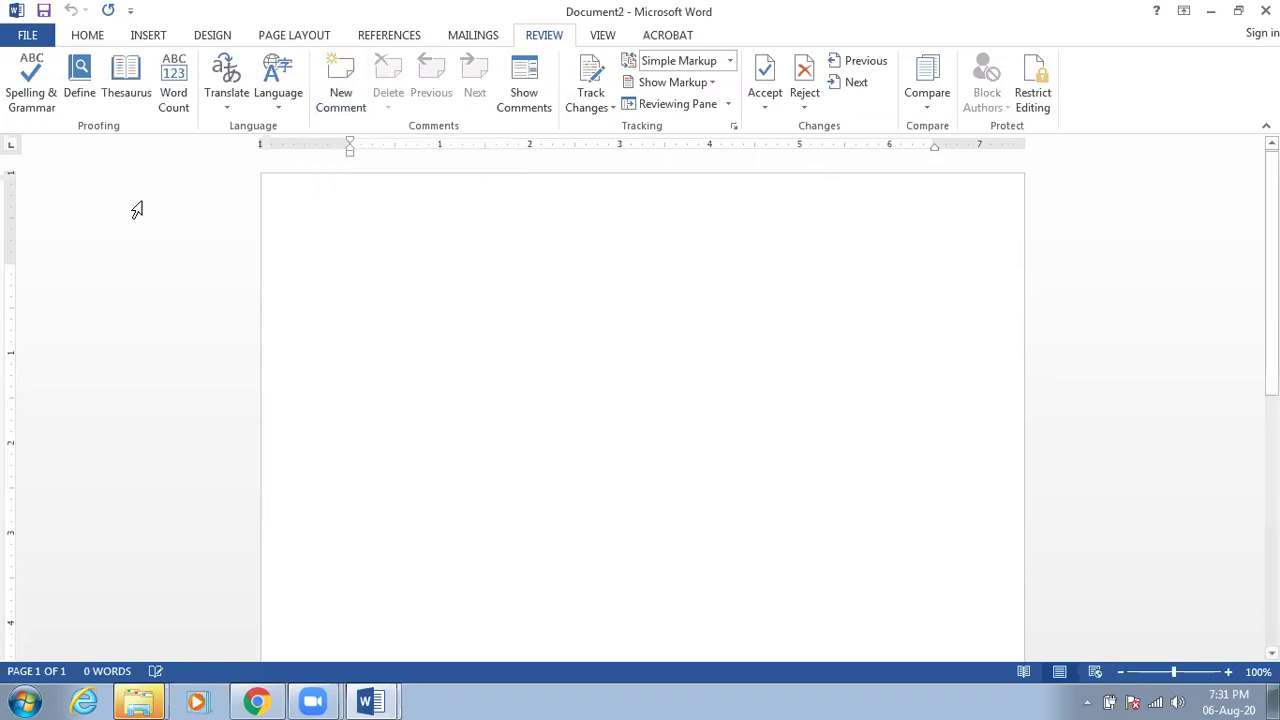
Run Spelling & Grammar on the blank document, dismiss the all-clear, and open the Downloads folder
left_click(44, 97)
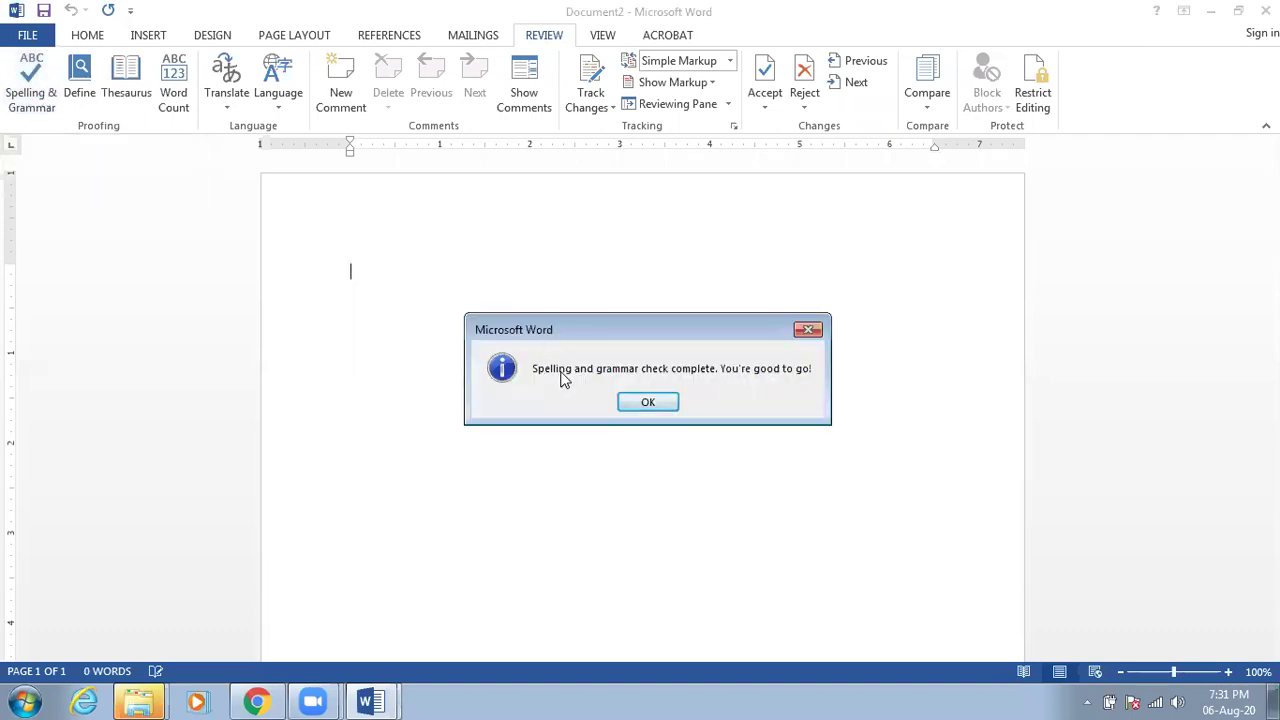
left_click(648, 402)
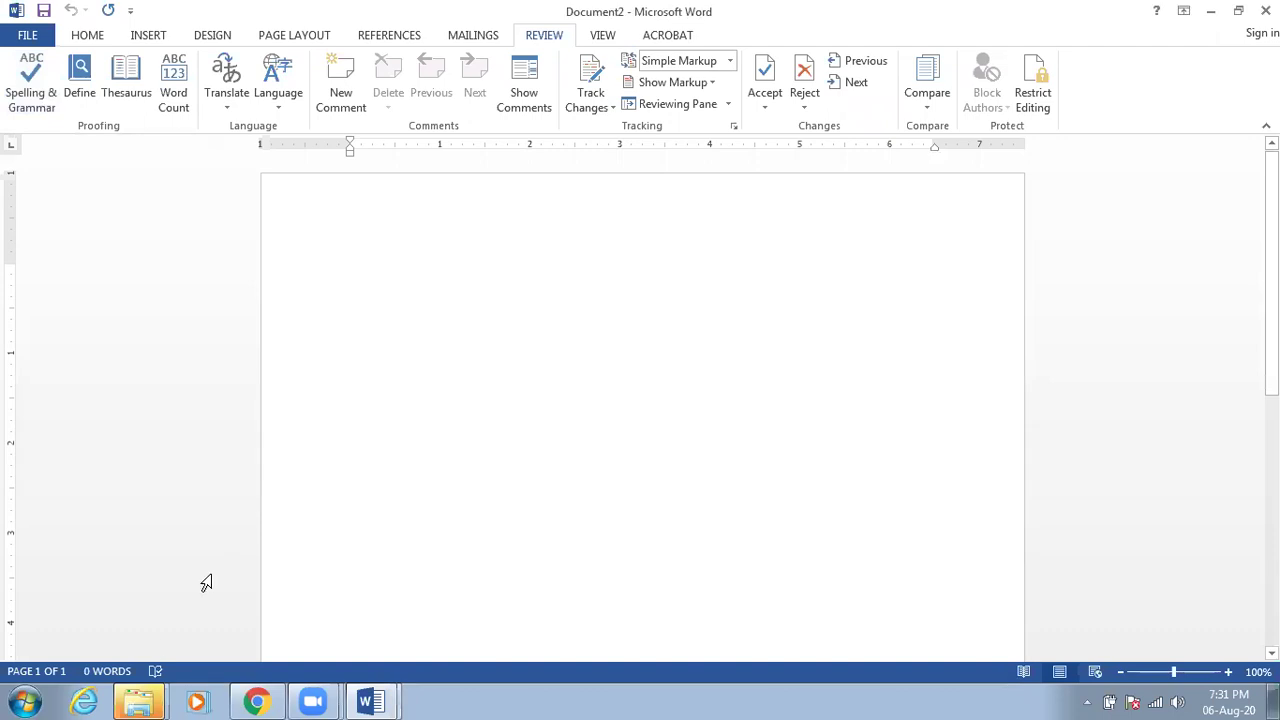
mouse_move(160, 697)
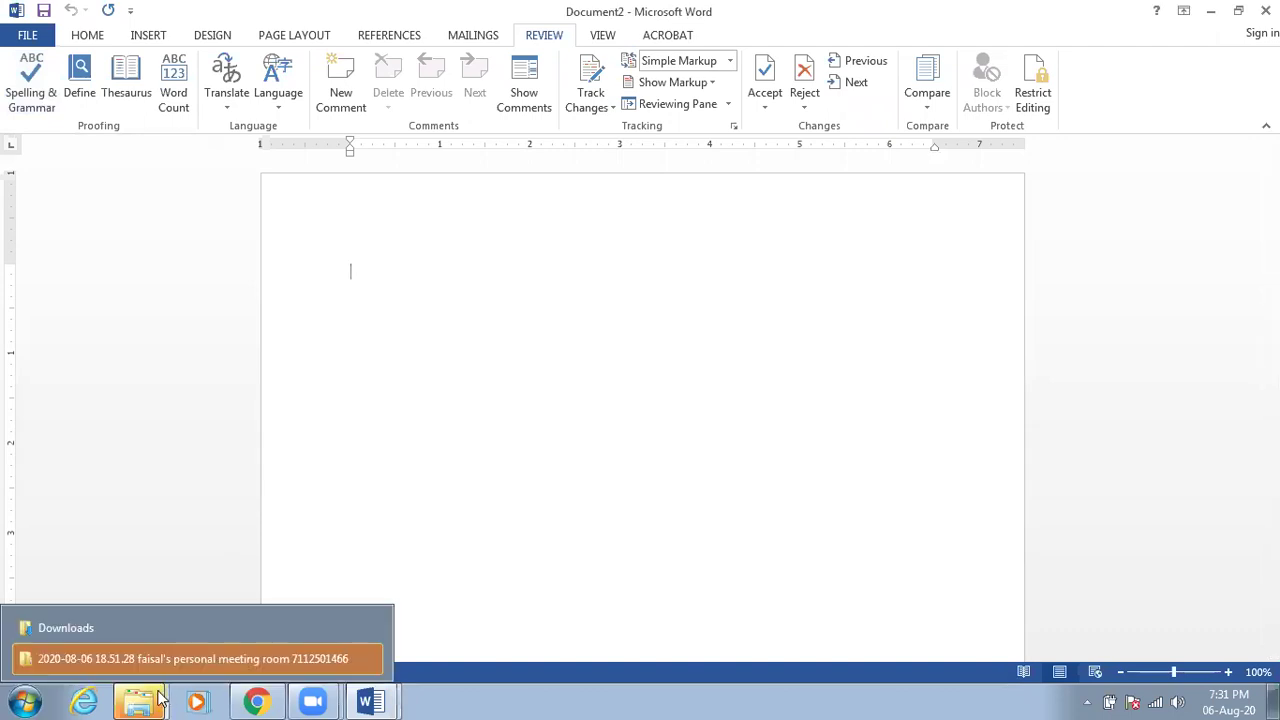
left_click(169, 630)
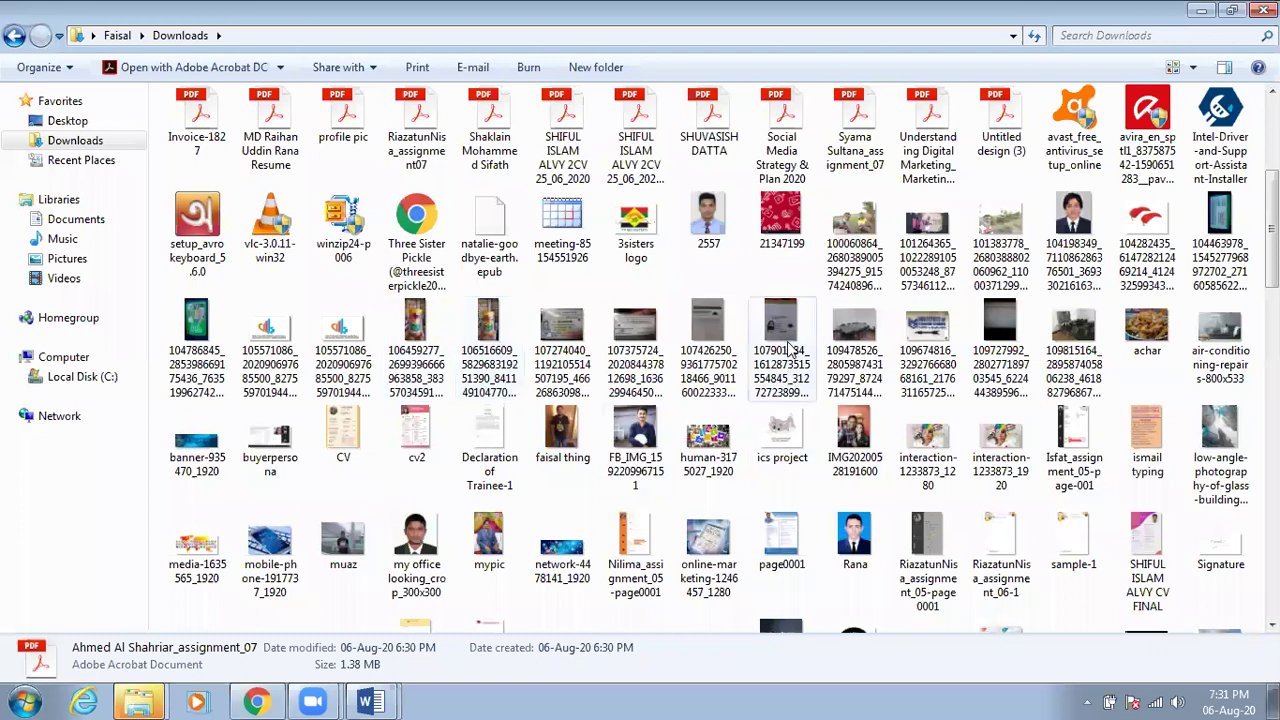
Open the assignment_08 Computer Quotation Word file from Downloads
scroll(790, 348, "down", 3)
scroll(790, 348, "down", 6)
scroll(785, 350, "up", 5)
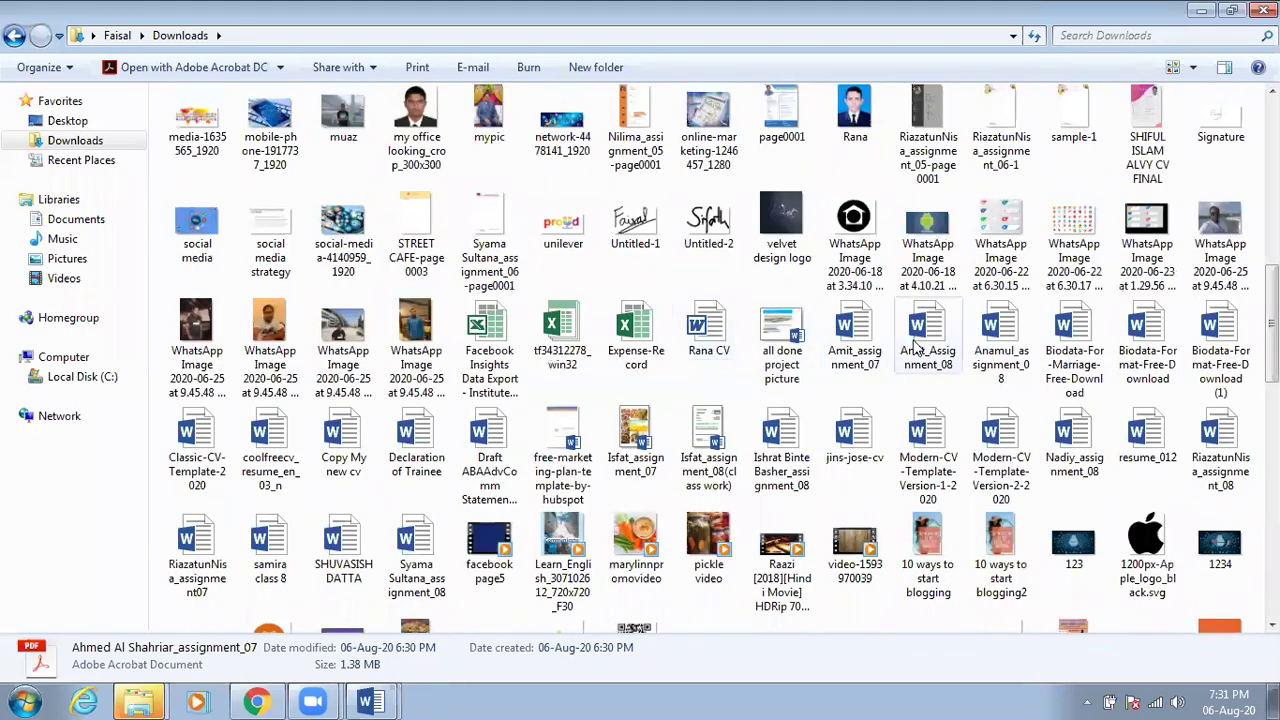
left_click(997, 345)
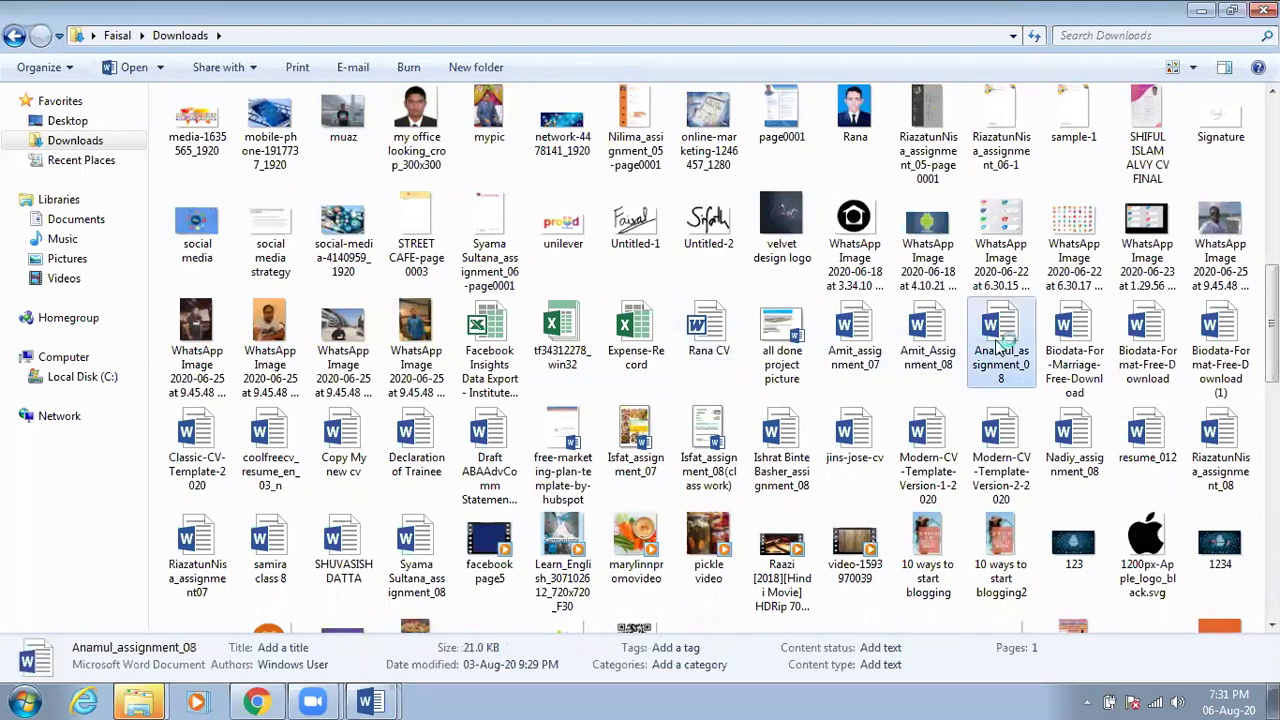
scroll(745, 397, "down", 3)
scroll(740, 395, "down", 3)
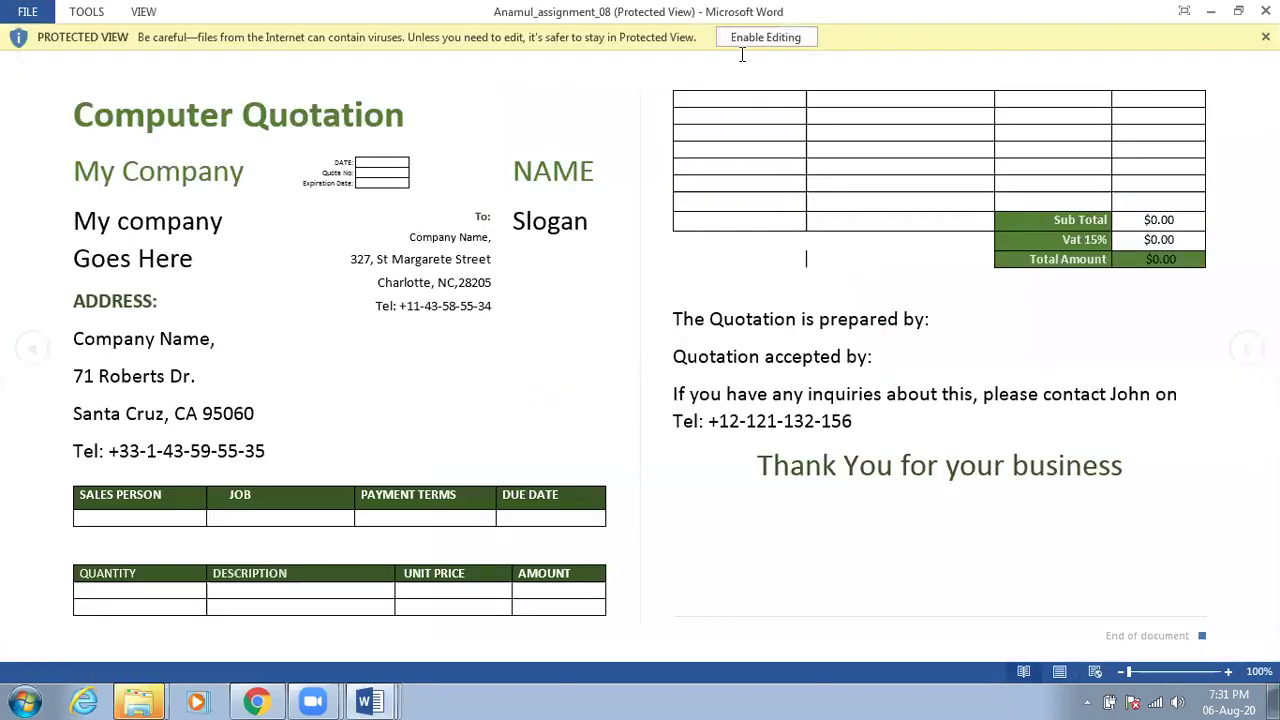
Enable editing and confirm the quotation passes the spelling and grammar check
left_click(752, 40)
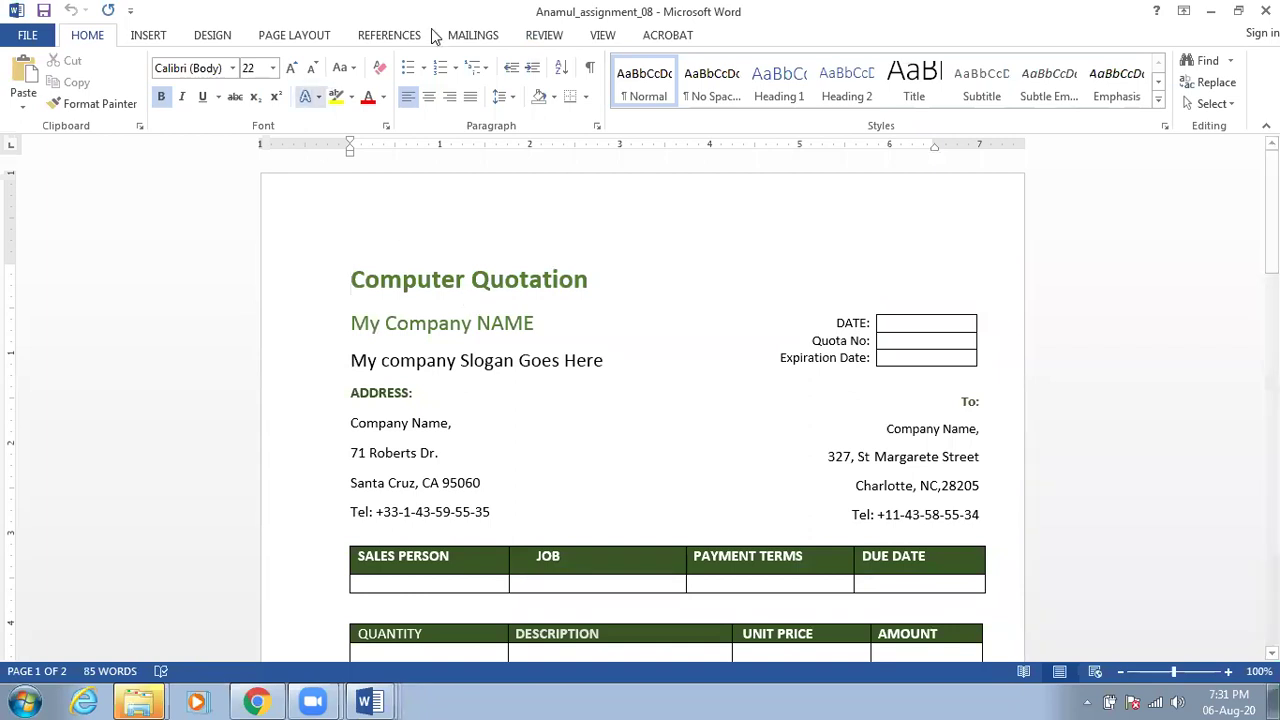
left_click(540, 35)
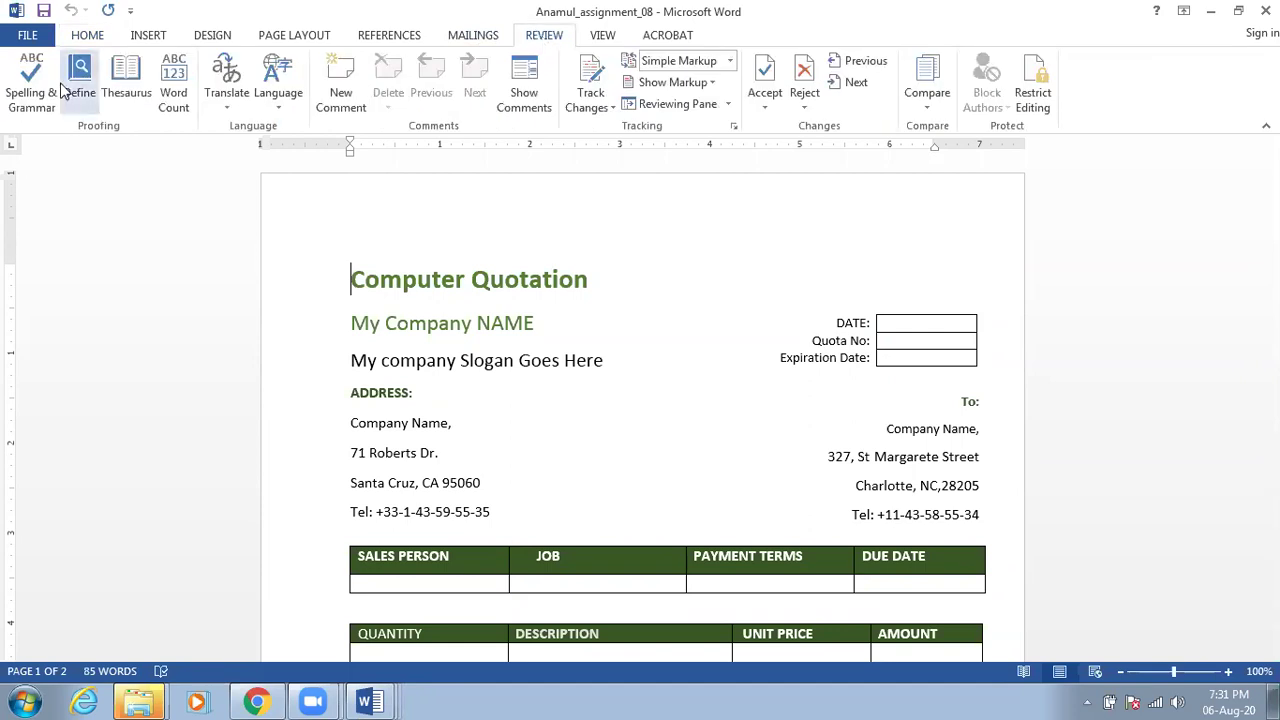
left_click(38, 106)
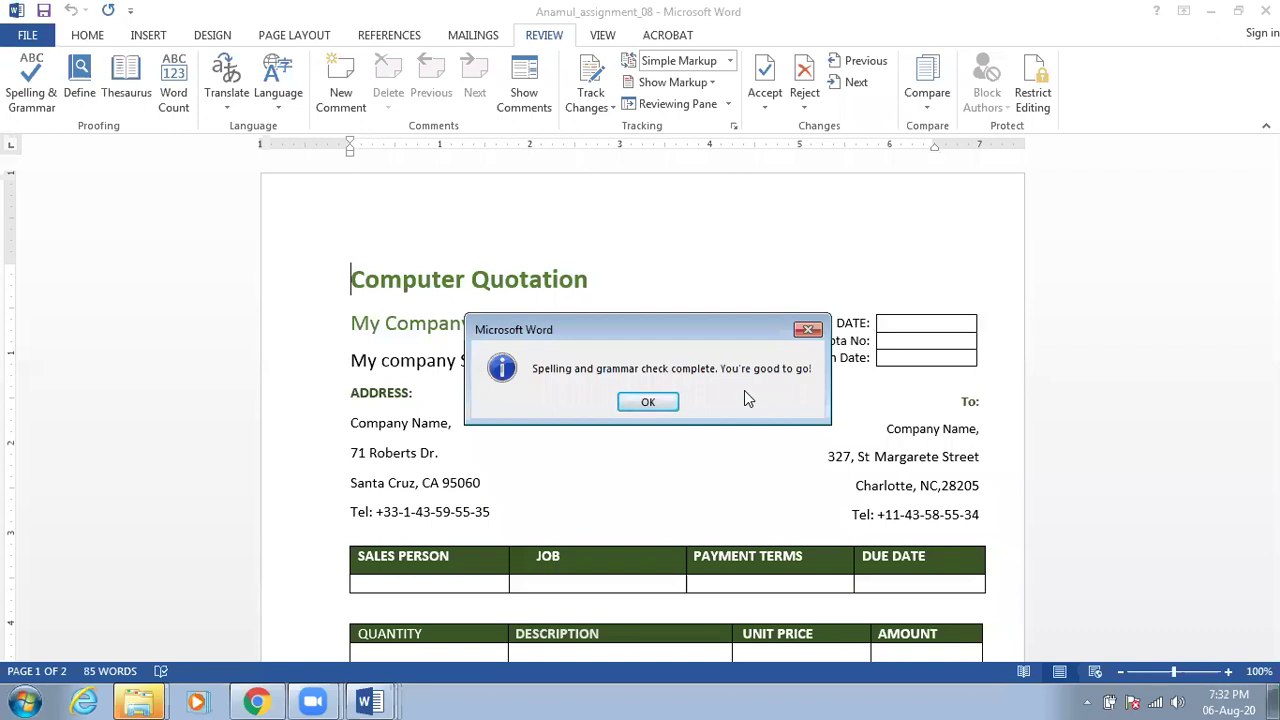
left_click(650, 402)
Scroll down to the document's blank second page
scroll(656, 399, "down", 4)
scroll(656, 396, "down", 7)
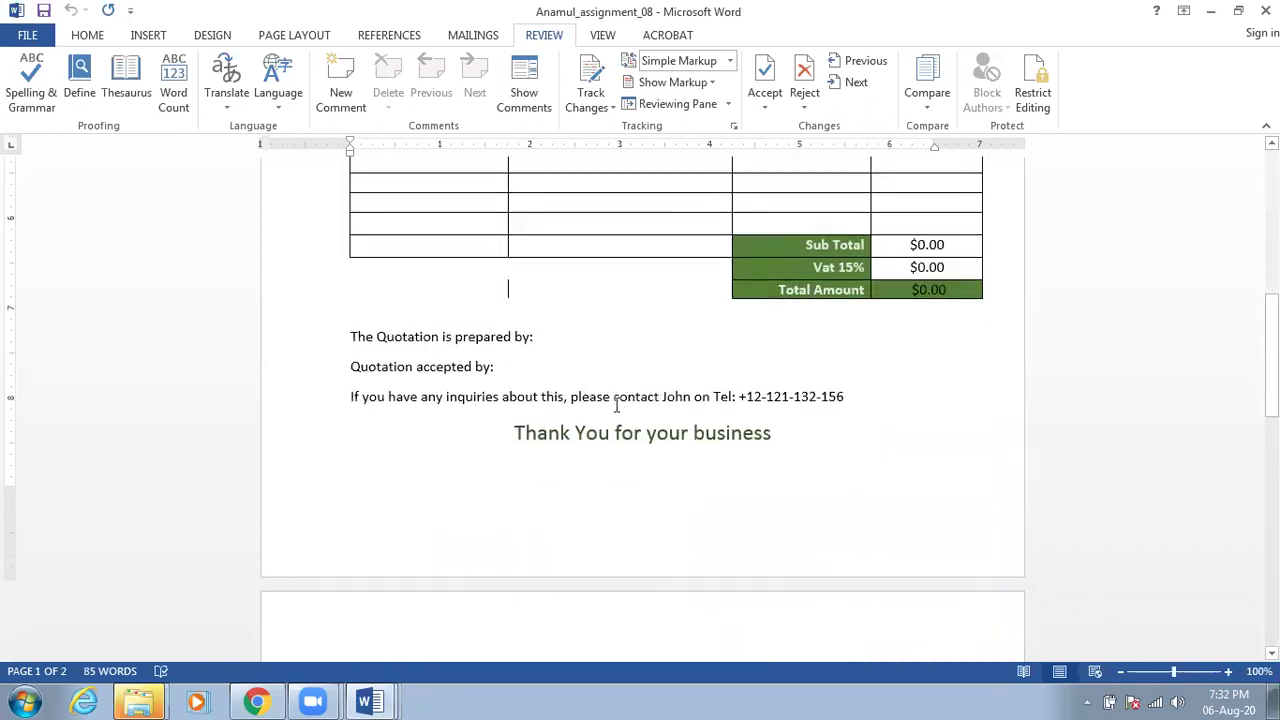
scroll(516, 400, "down", 3)
scroll(516, 400, "up", 12)
scroll(516, 400, "down", 20)
scroll(516, 390, "down", 1)
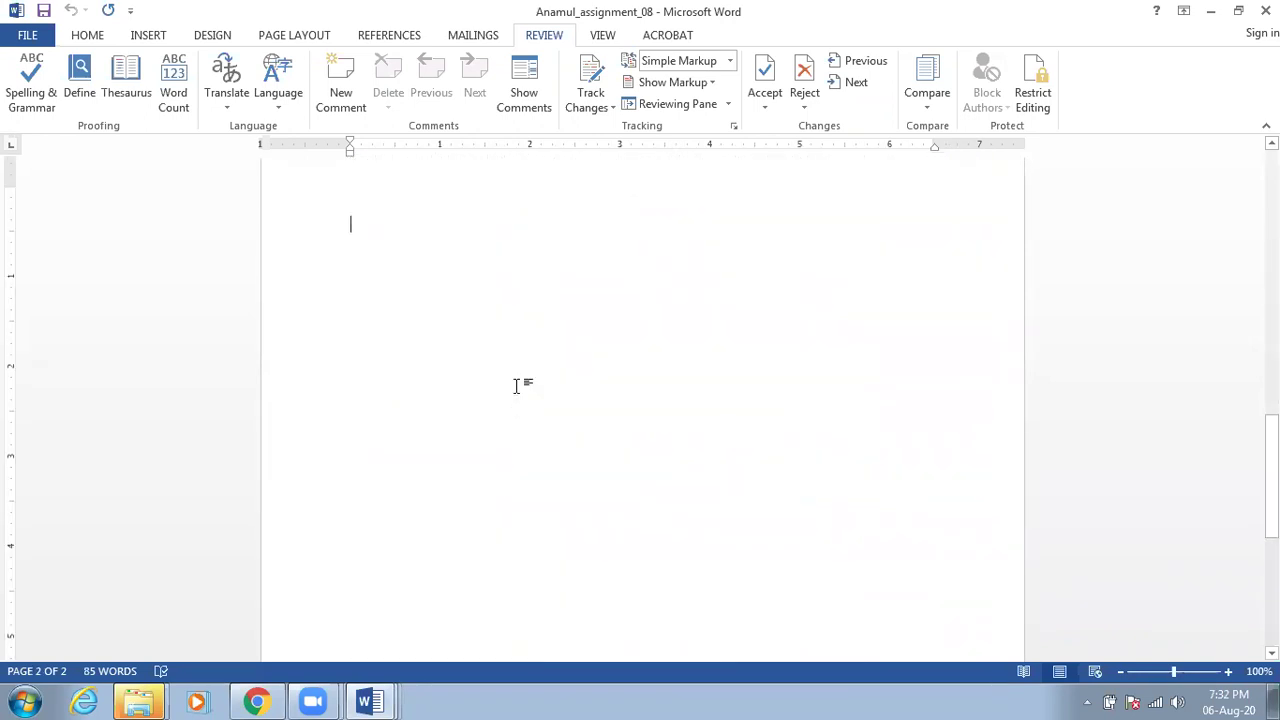
Type 'Grammarr' on page 2 and let the spell checker correct it to 'Grammar'
type("Gramma")
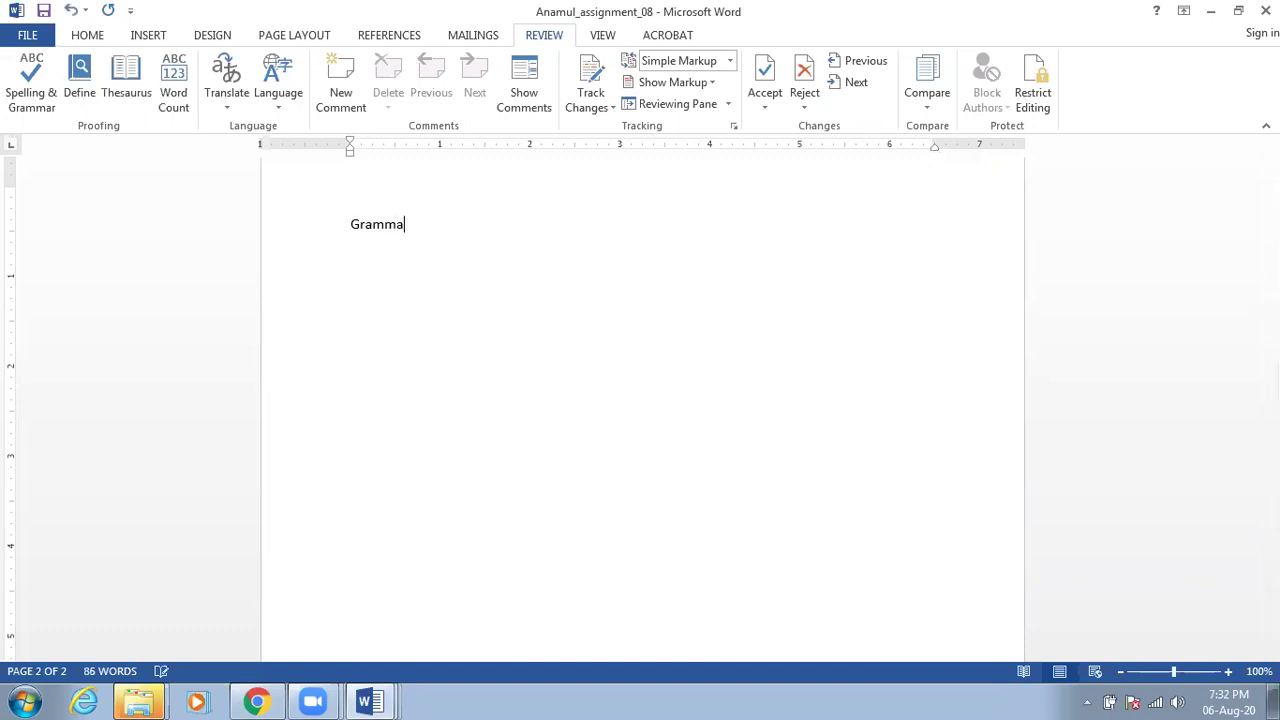
key("BackSpace")
key("BackSpace")
type("arr")
key("Return")
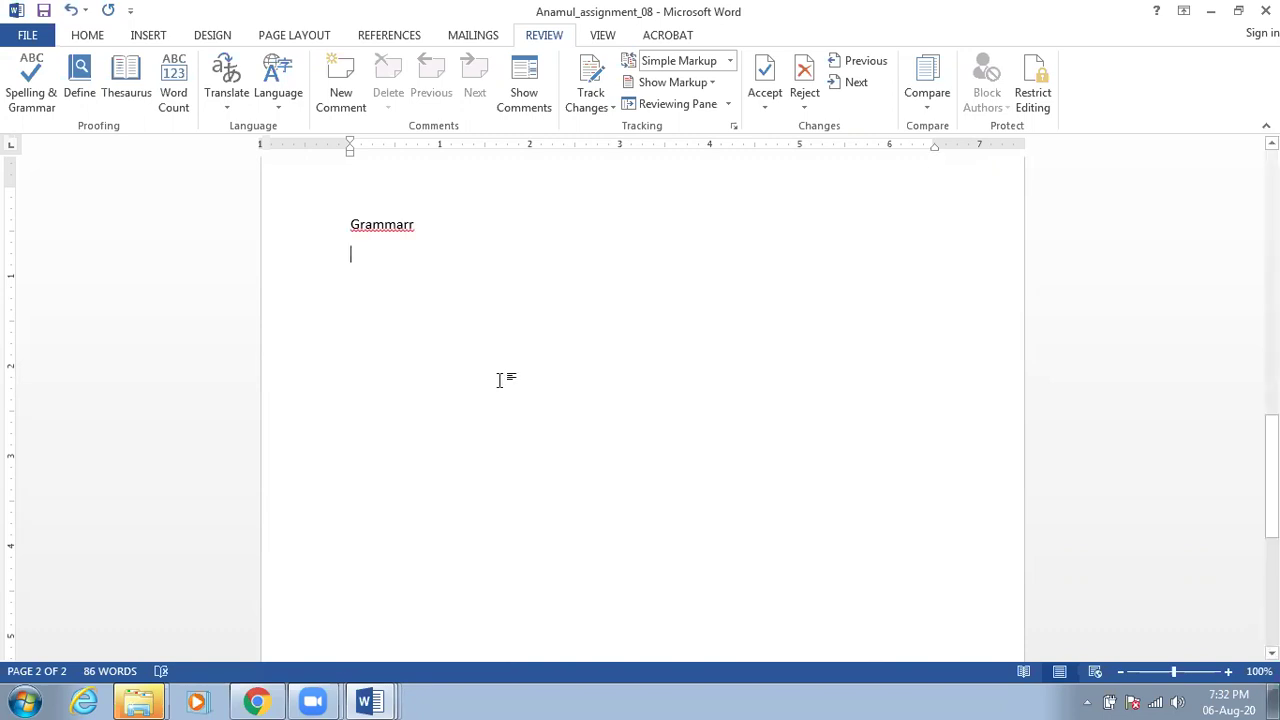
left_click(28, 104)
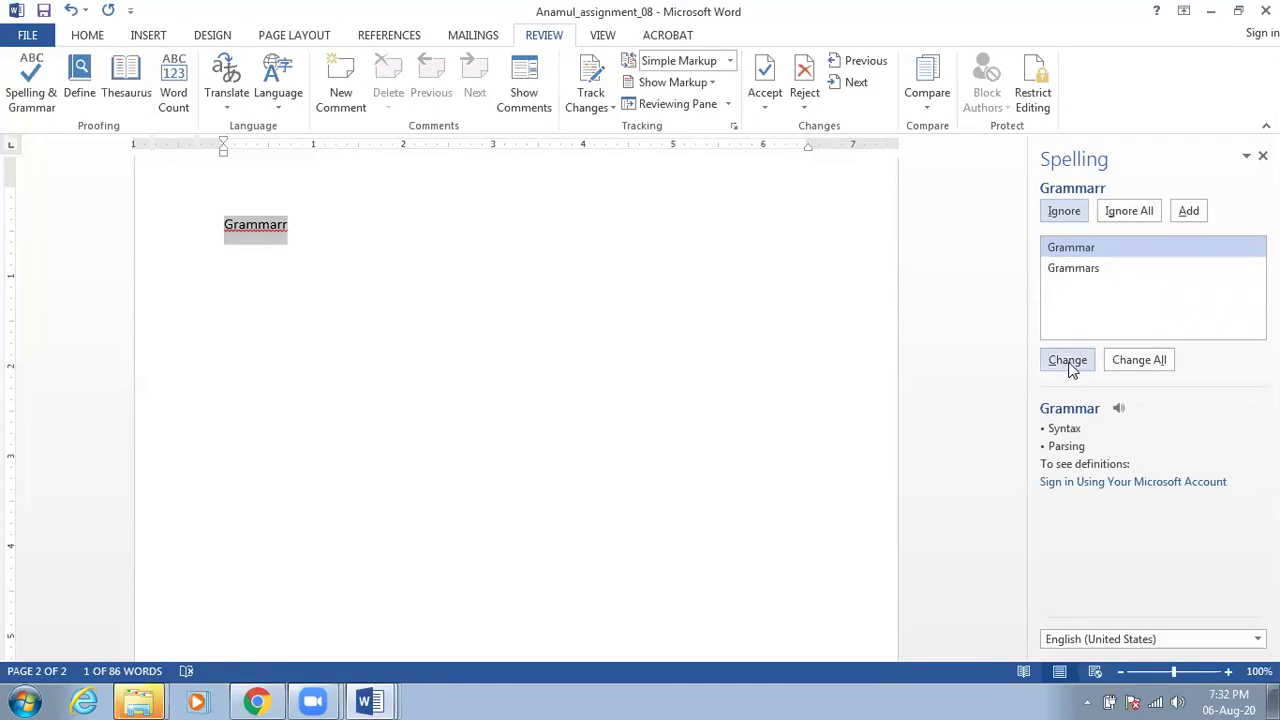
left_click(1072, 363)
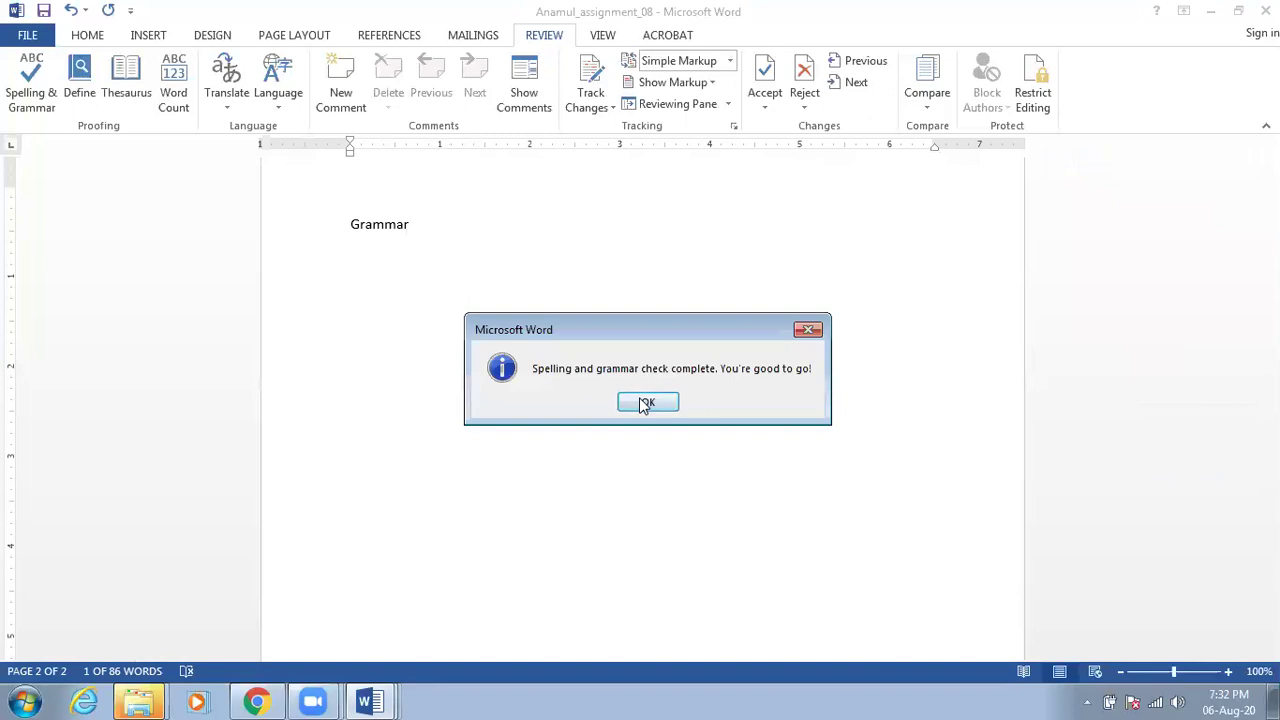
left_click(645, 401)
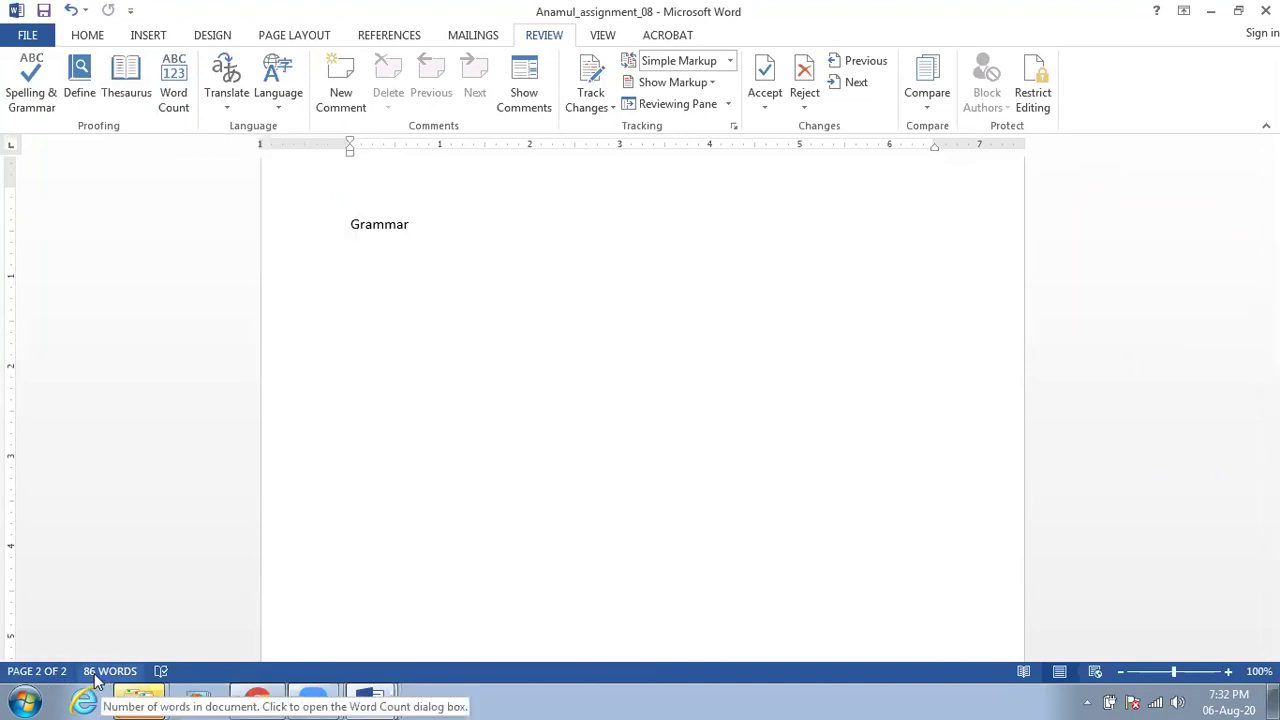
left_click(180, 80)
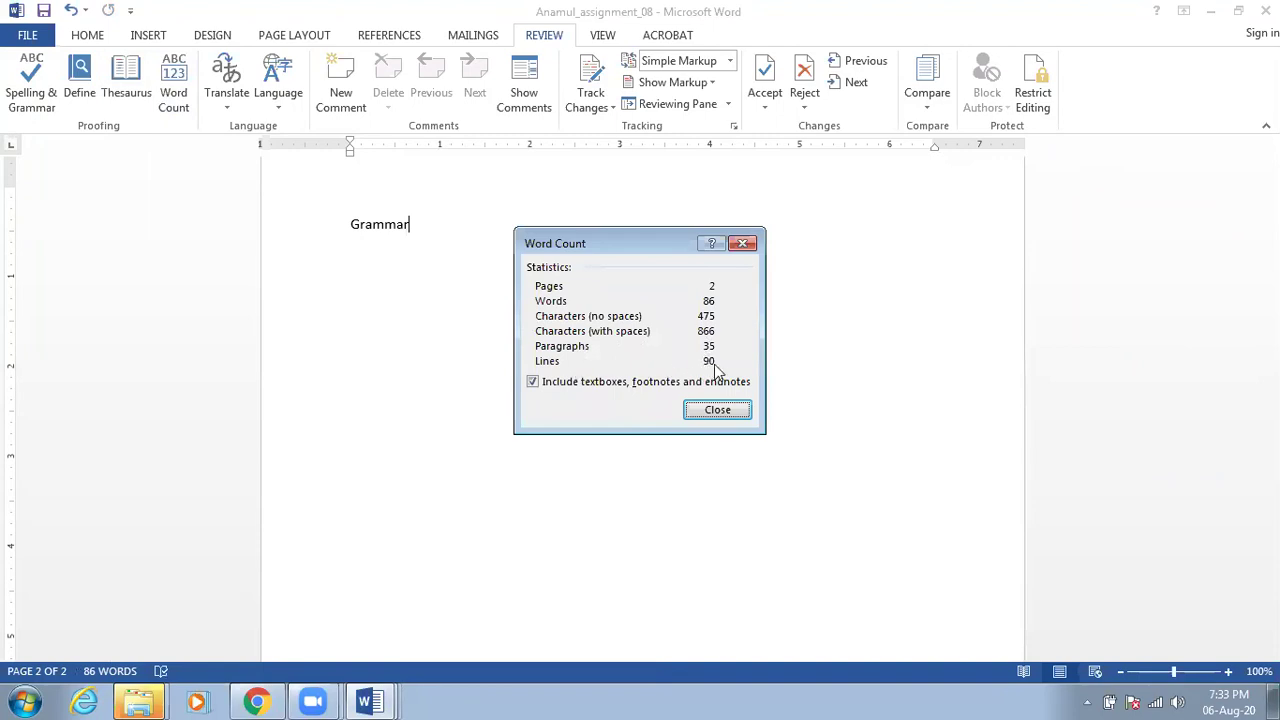
left_click(740, 414)
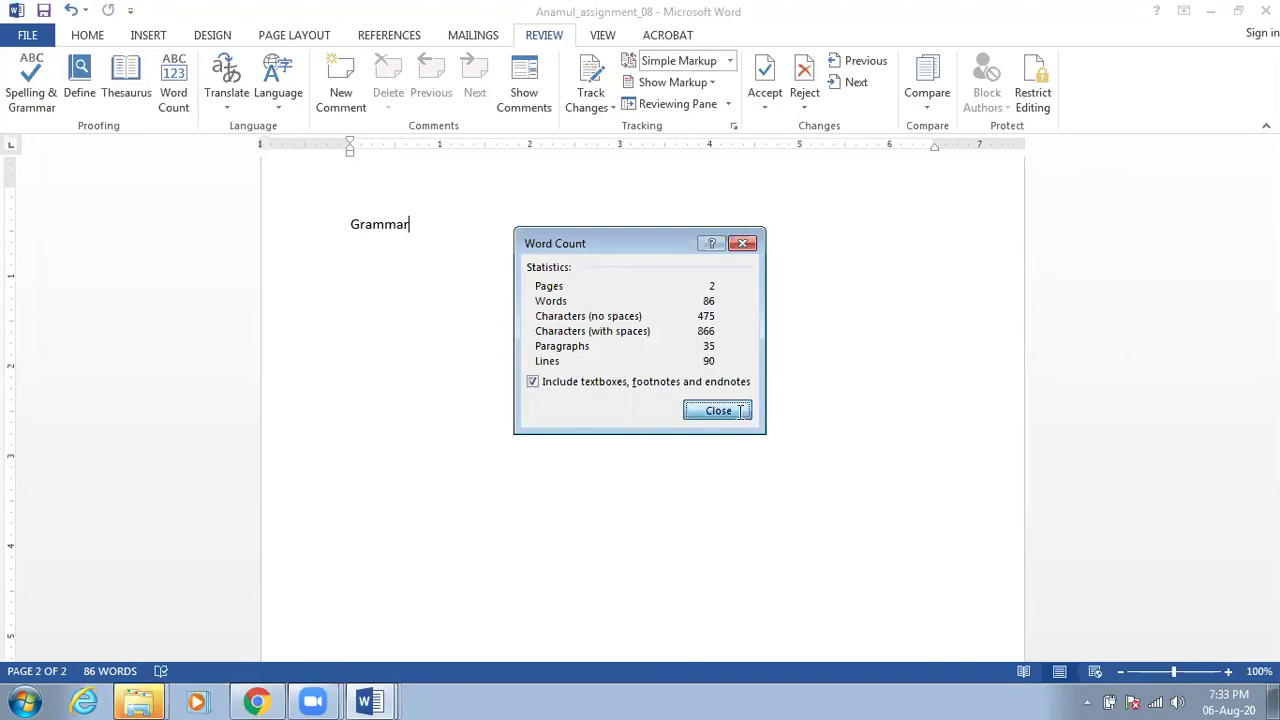
left_click(80, 100)
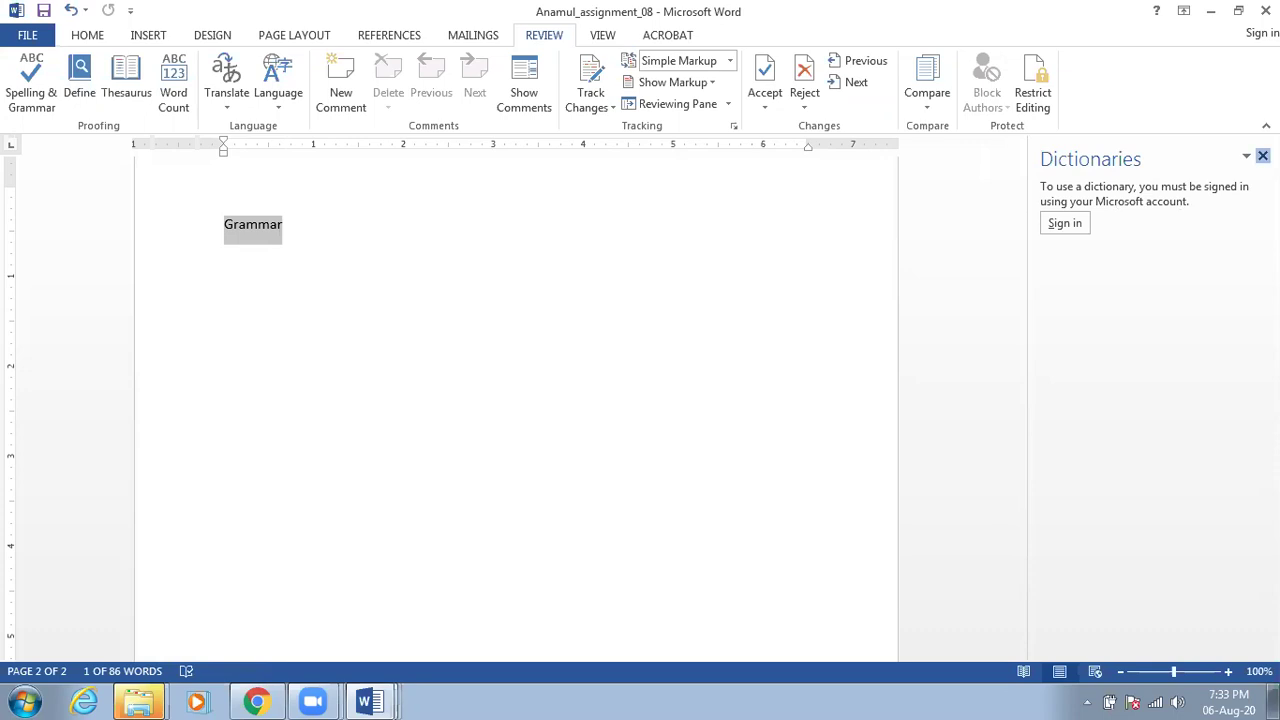
left_click(1262, 156)
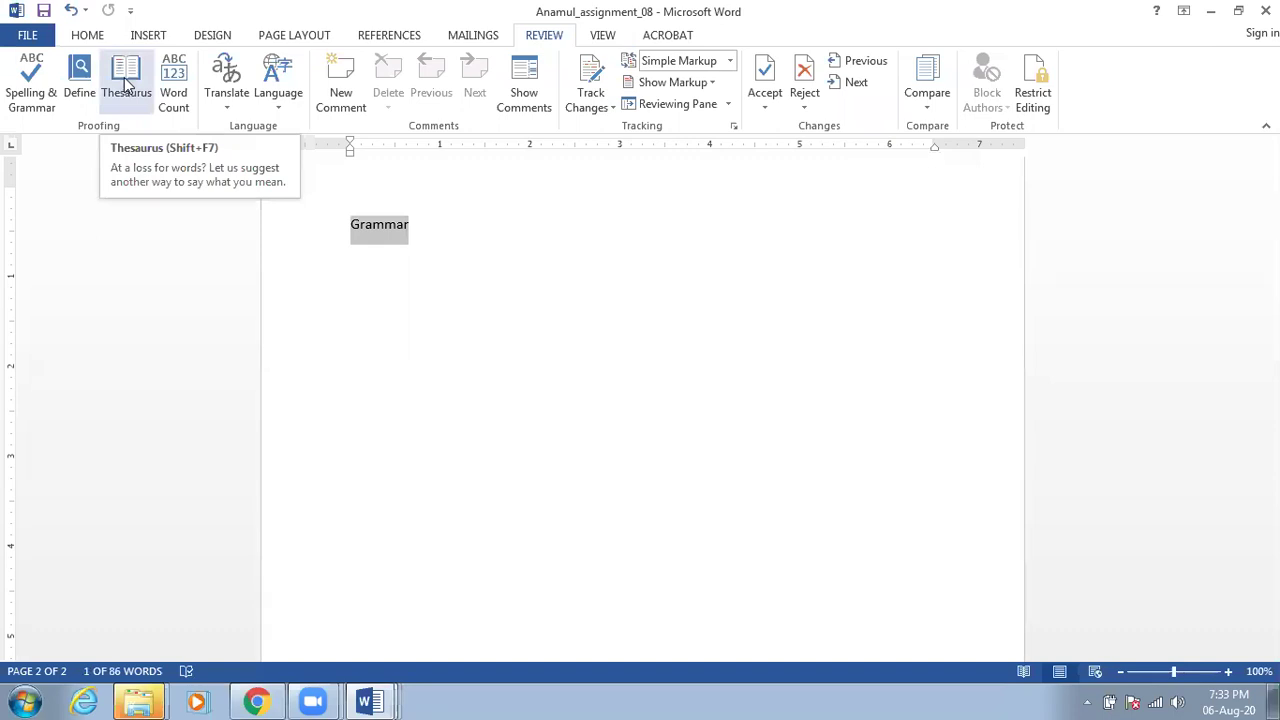
left_click(125, 85)
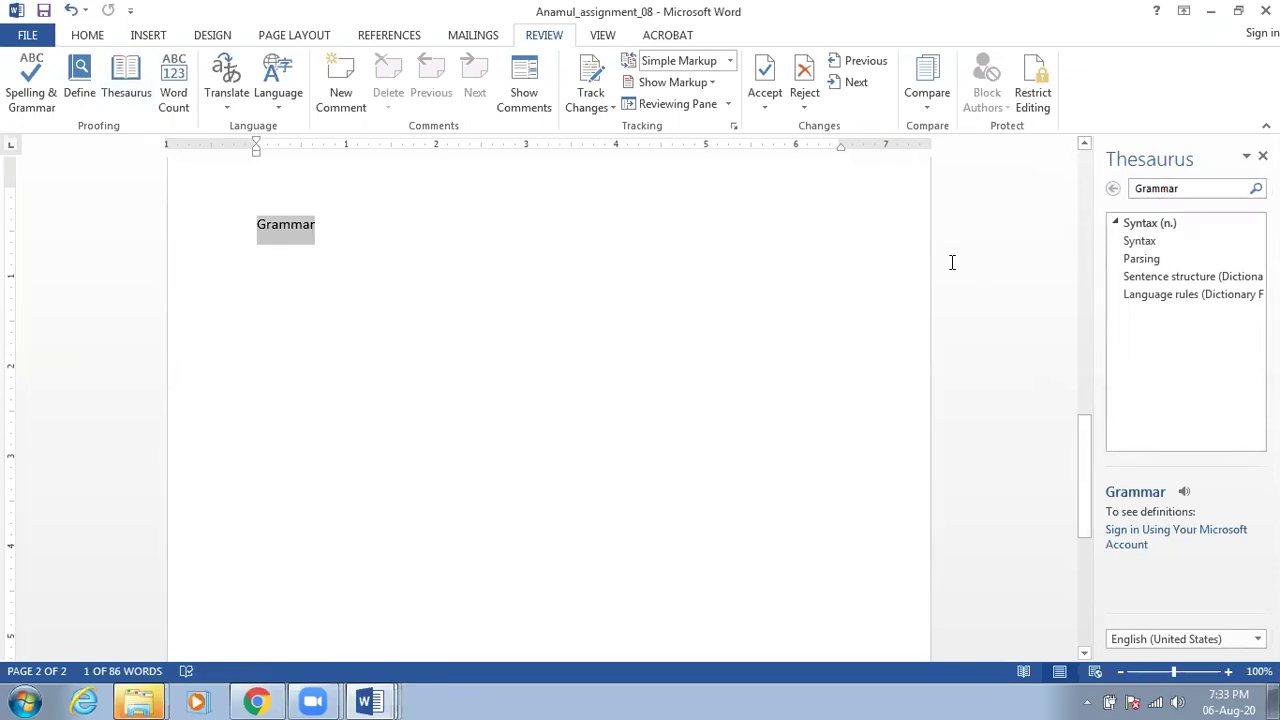
Type 'Good' on the empty line below Grammar
left_click(403, 251)
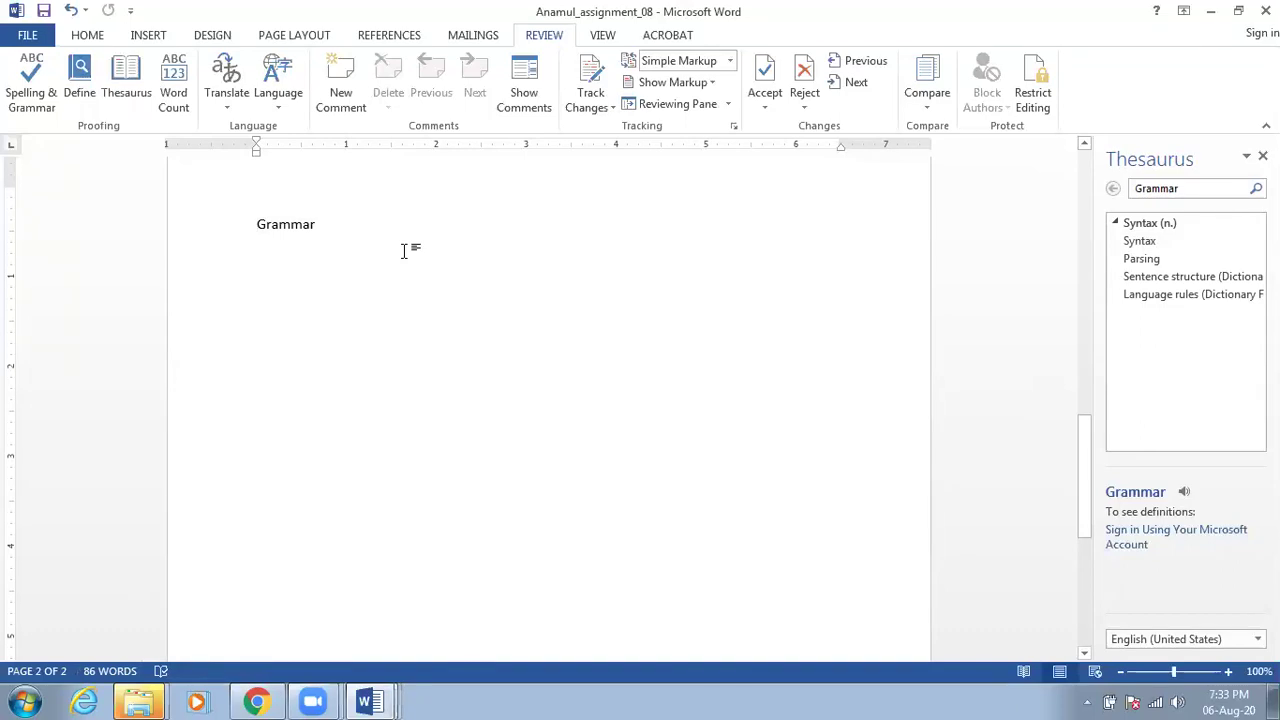
type("Good")
left_click(1262, 156)
left_click(406, 254)
Browse the Thesaurus synonyms for Good, such as Effective and High-quality
left_click(126, 76)
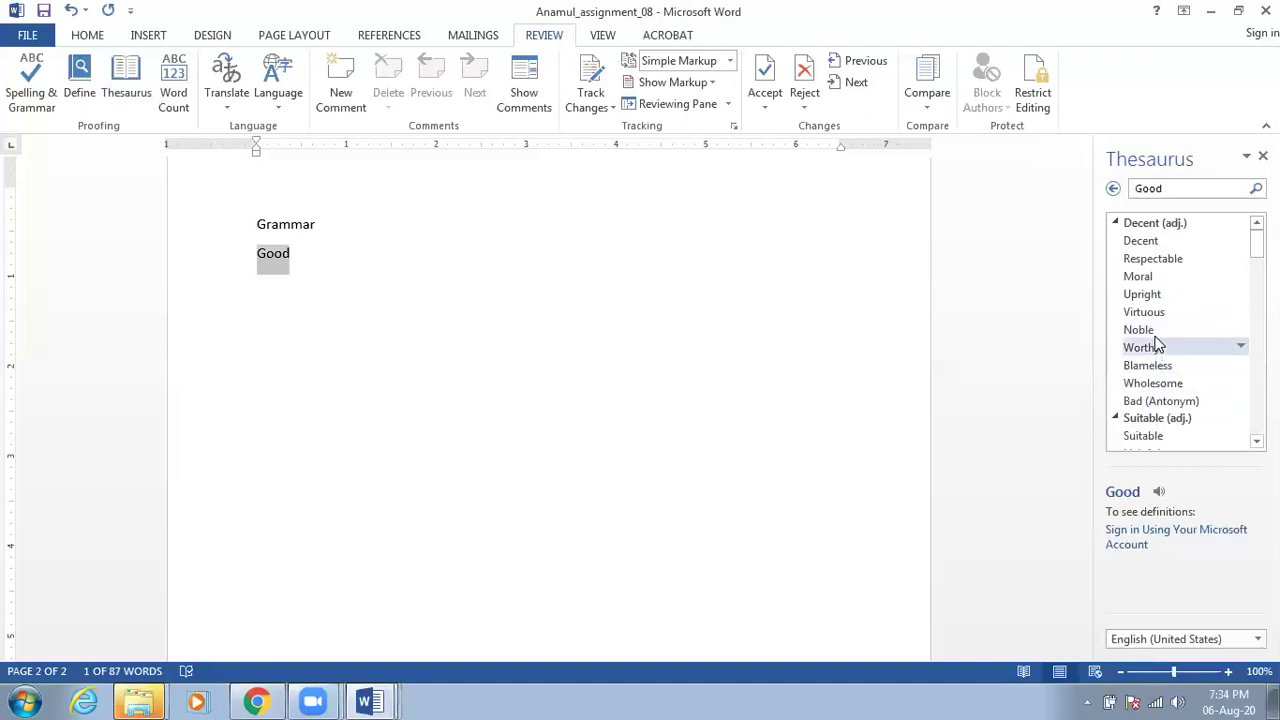
scroll(1150, 335, "down", 2)
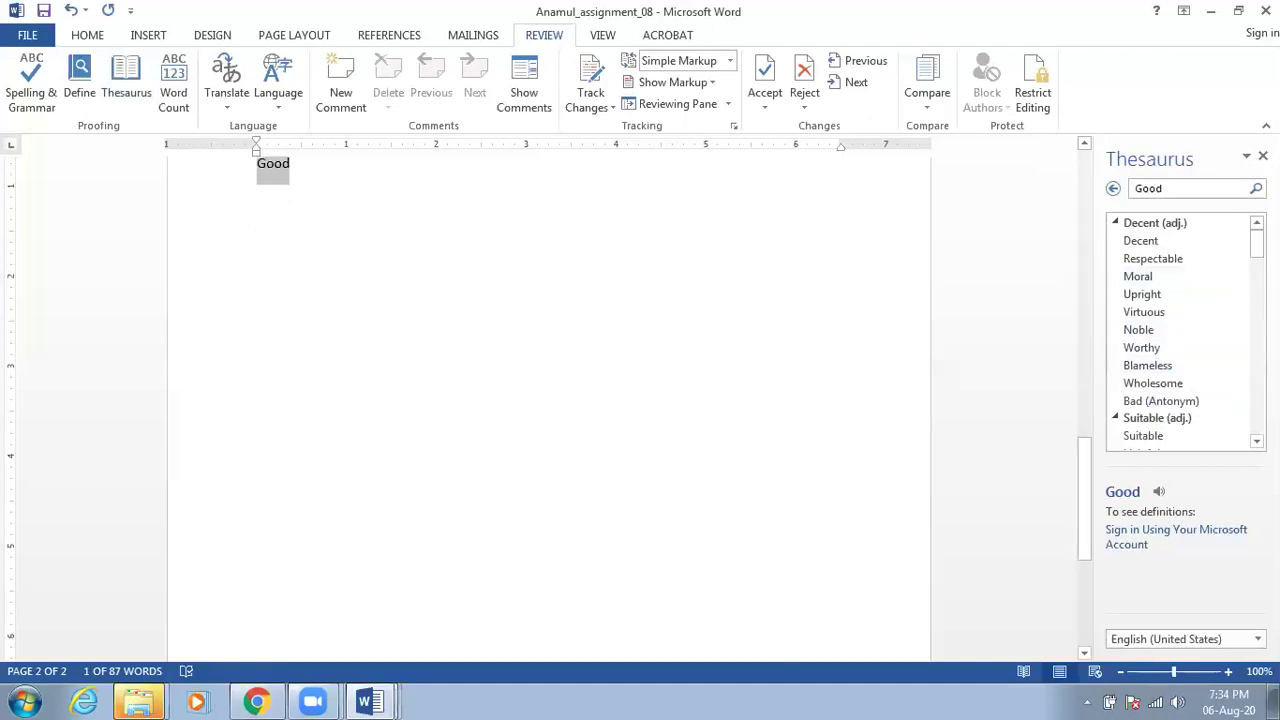
scroll(1180, 330, "down", 8)
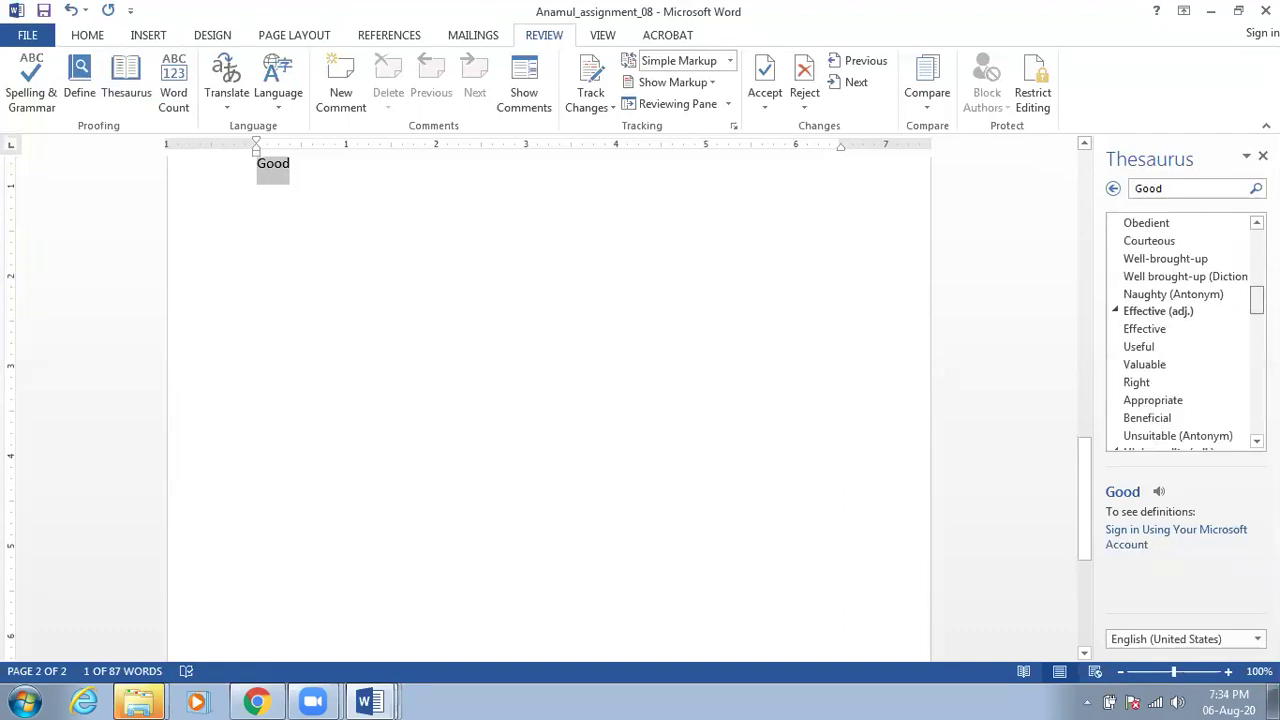
scroll(1180, 330, "down", 2)
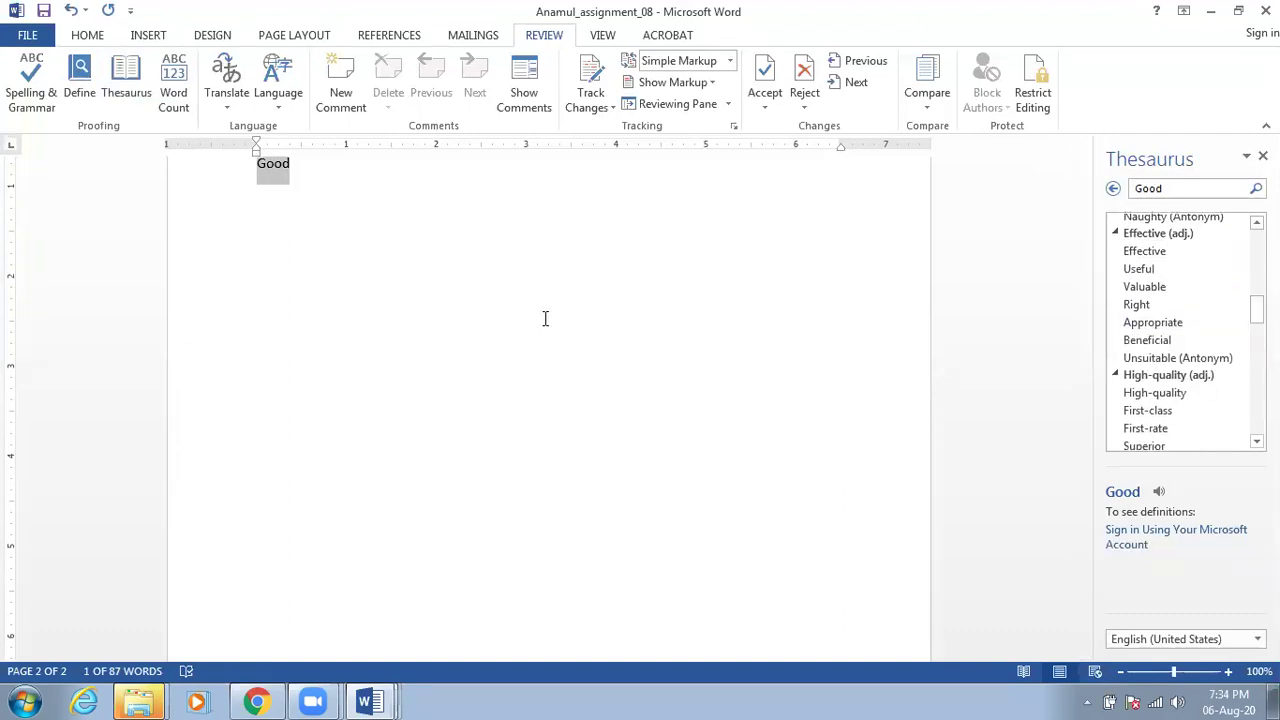
scroll(531, 326, "up", 4)
scroll(430, 337, "down", 1)
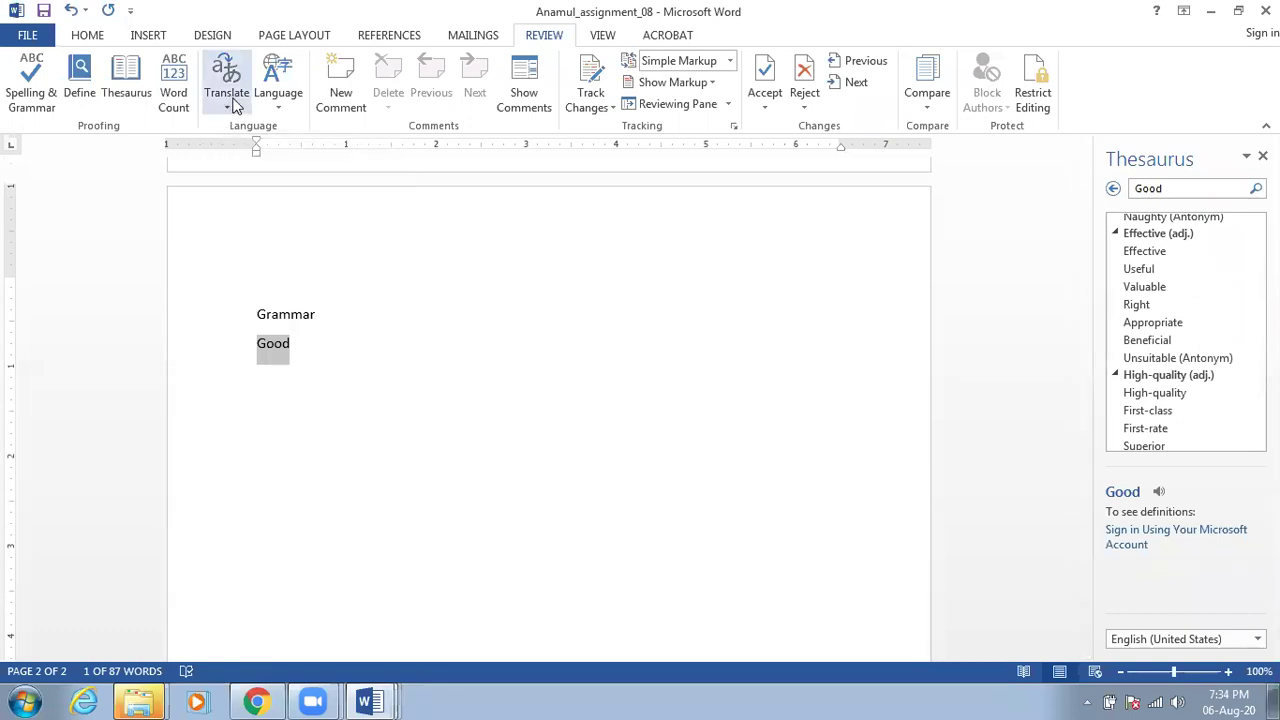
Translate 'Good' into Bangla (Bangladesh) and send the whole document for online translation
left_click(235, 107)
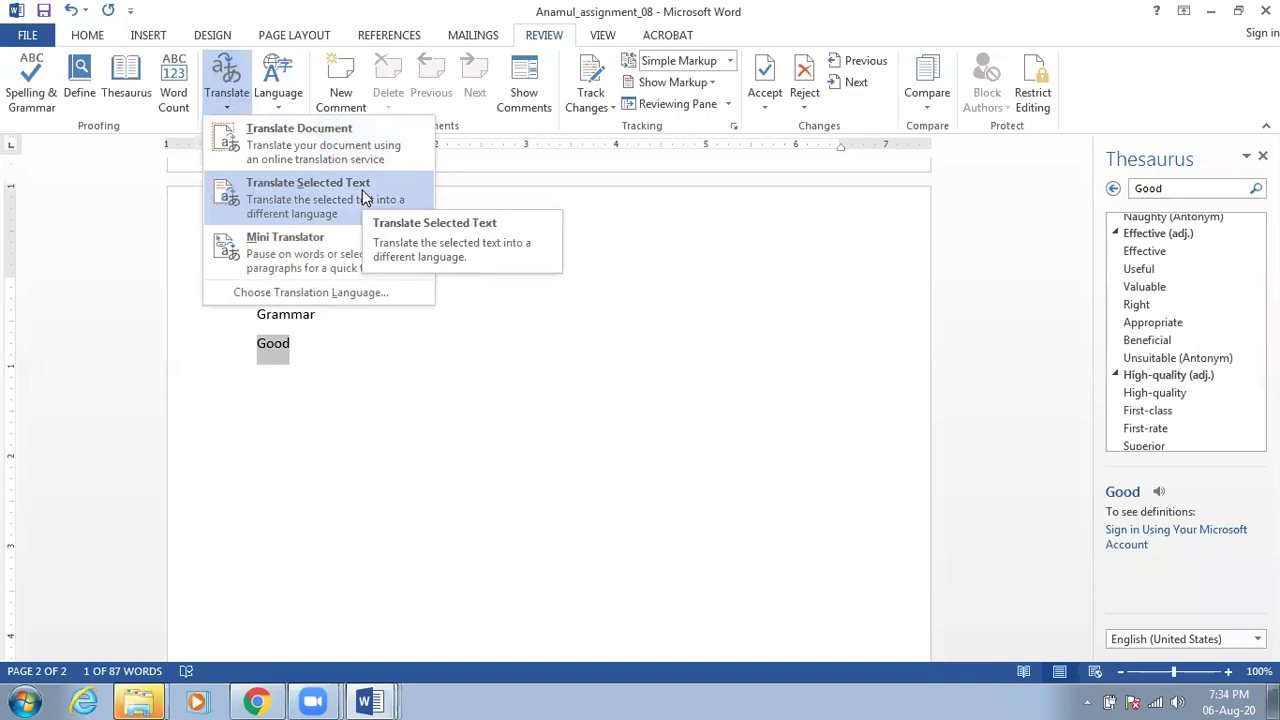
left_click(362, 191)
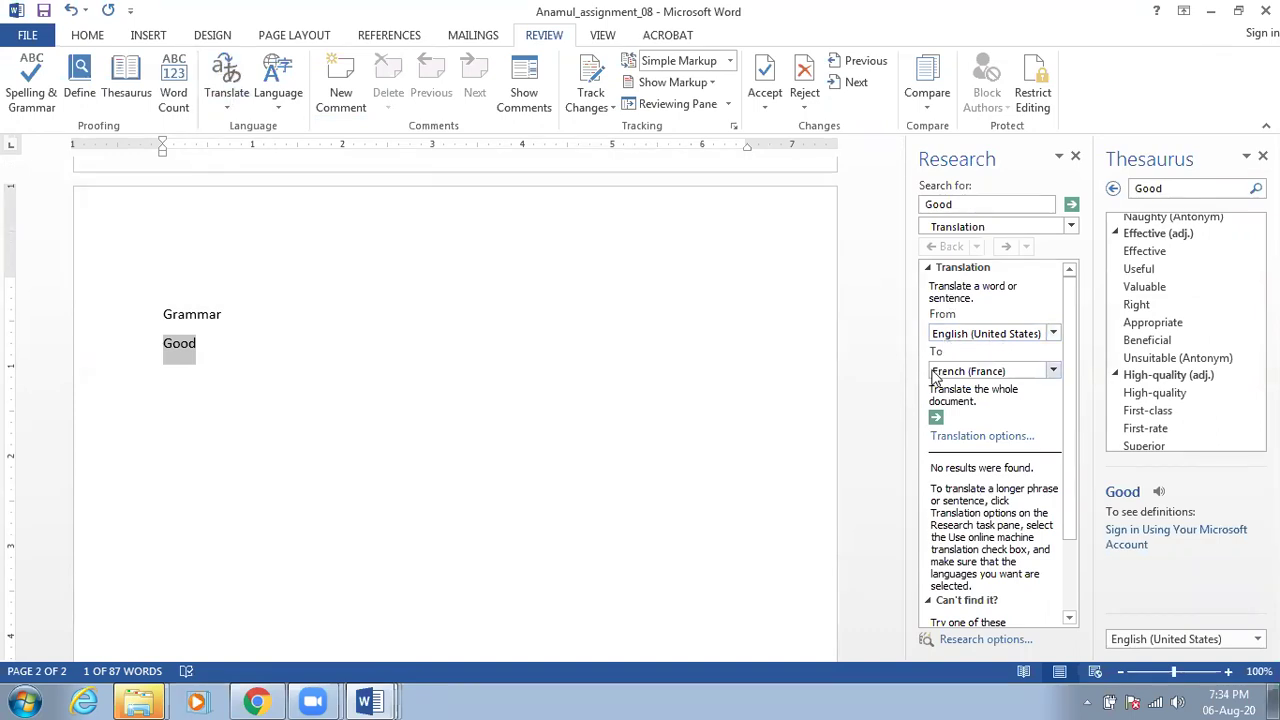
left_click(1019, 372)
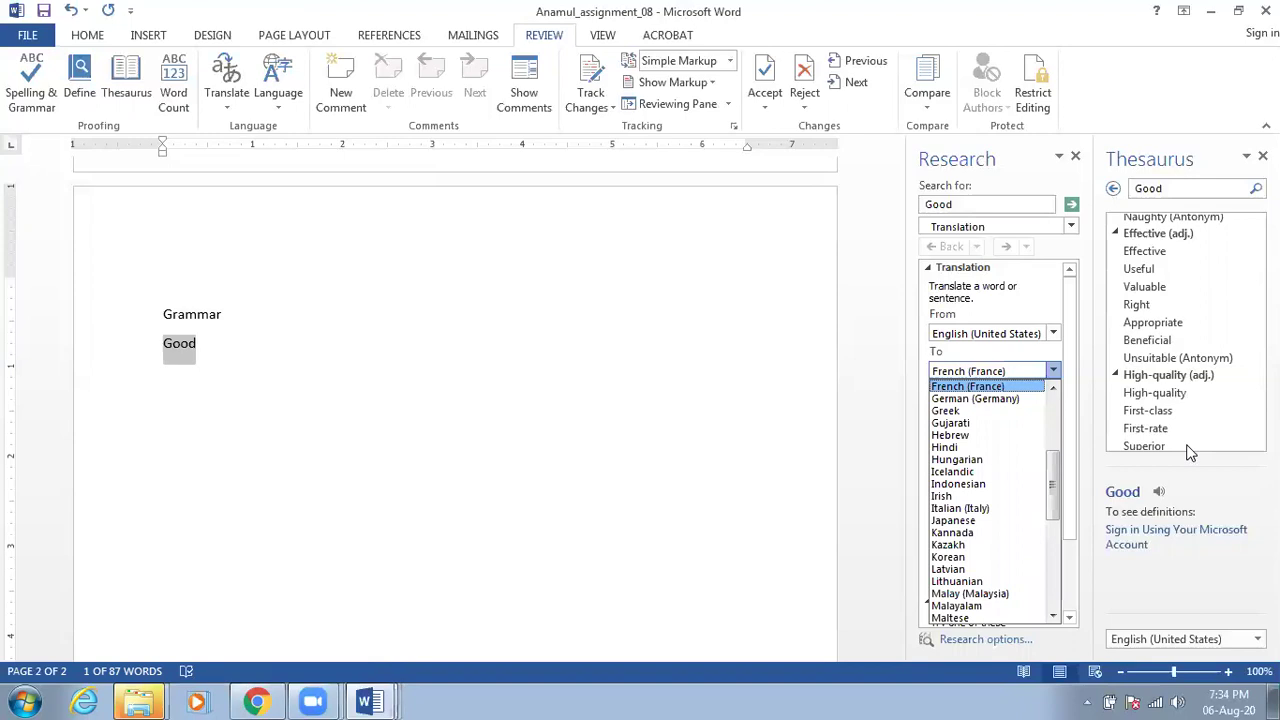
key("b")
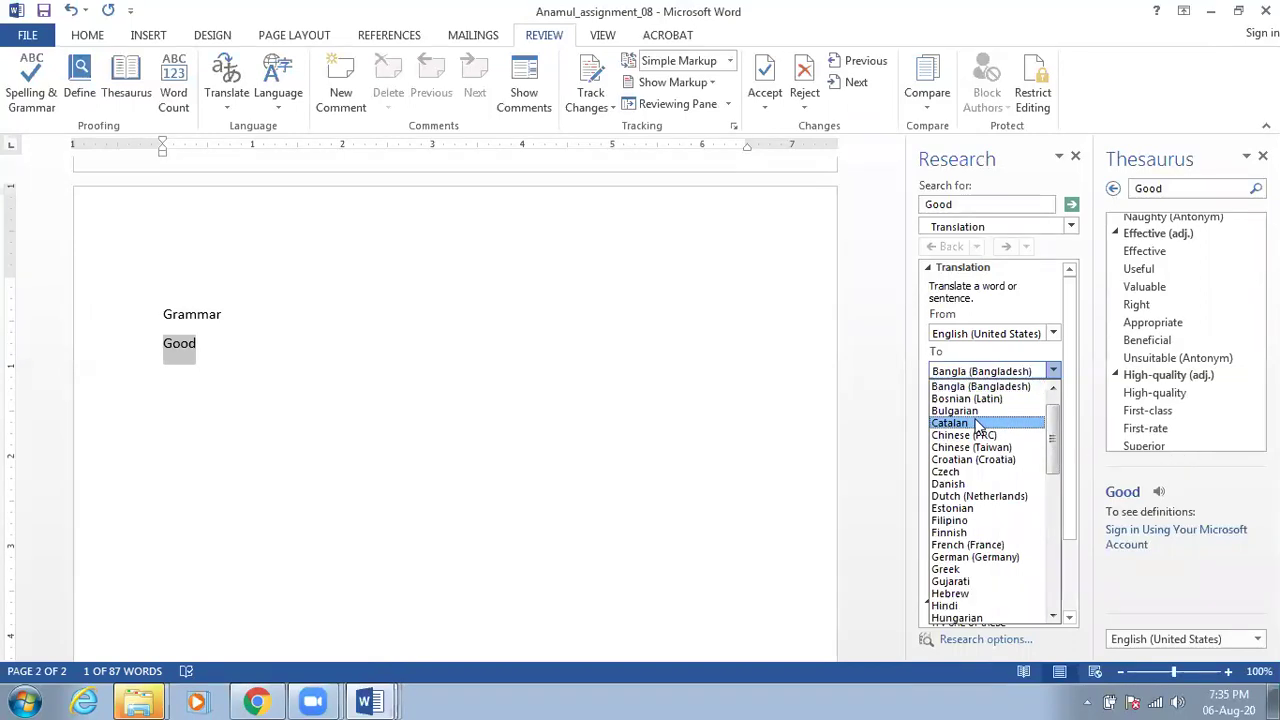
left_click(973, 388)
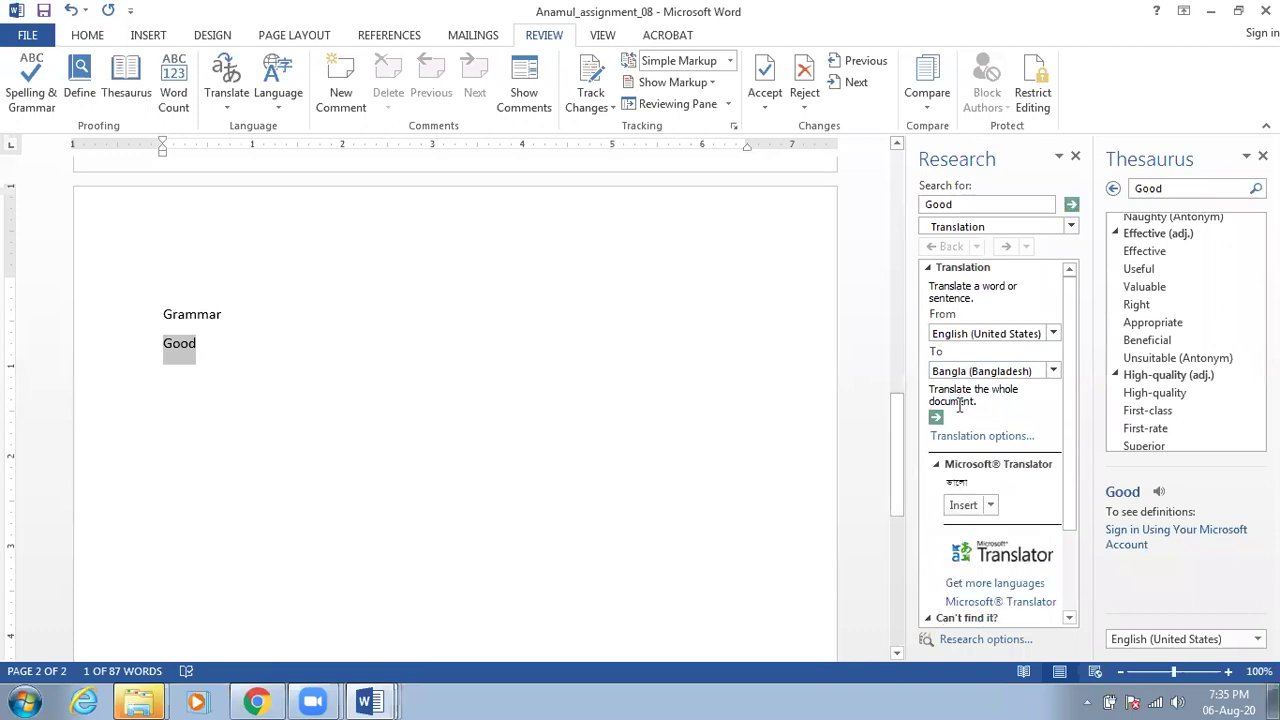
left_click(936, 419)
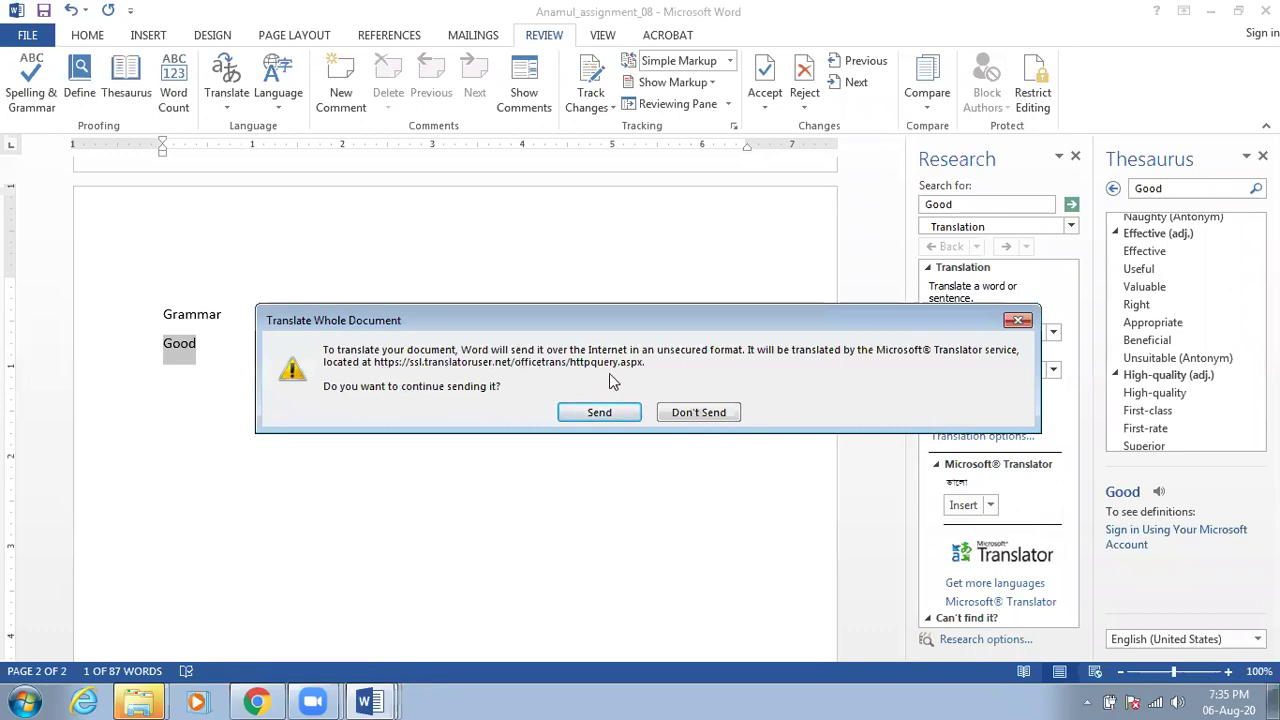
left_click(605, 414)
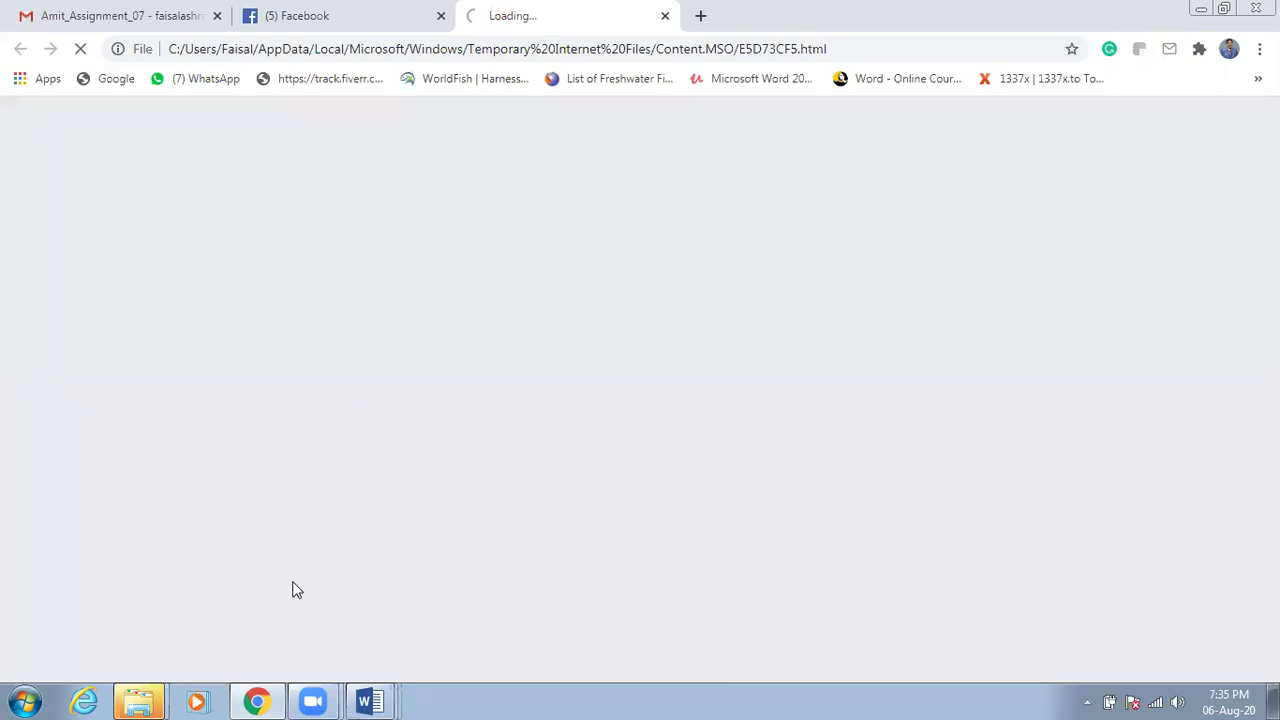
Switch between Word and Chrome to view the quotation's Bangla web translation
left_click(366, 700)
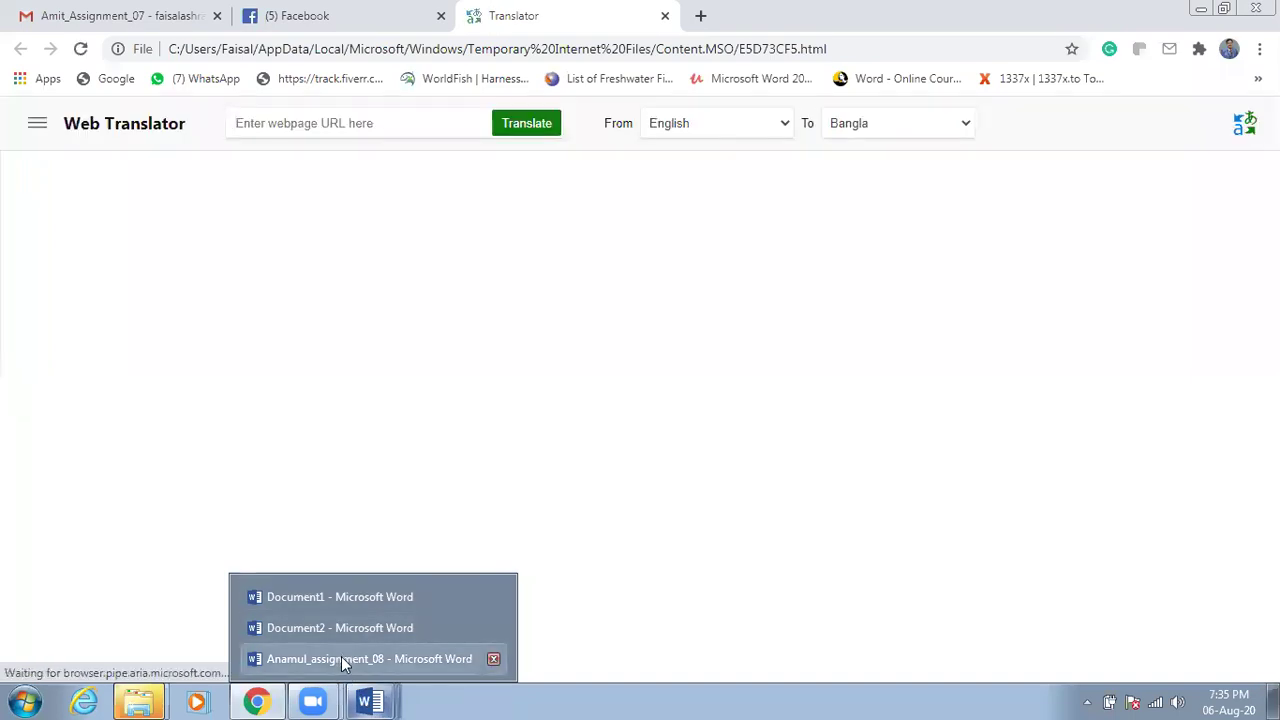
left_click(341, 659)
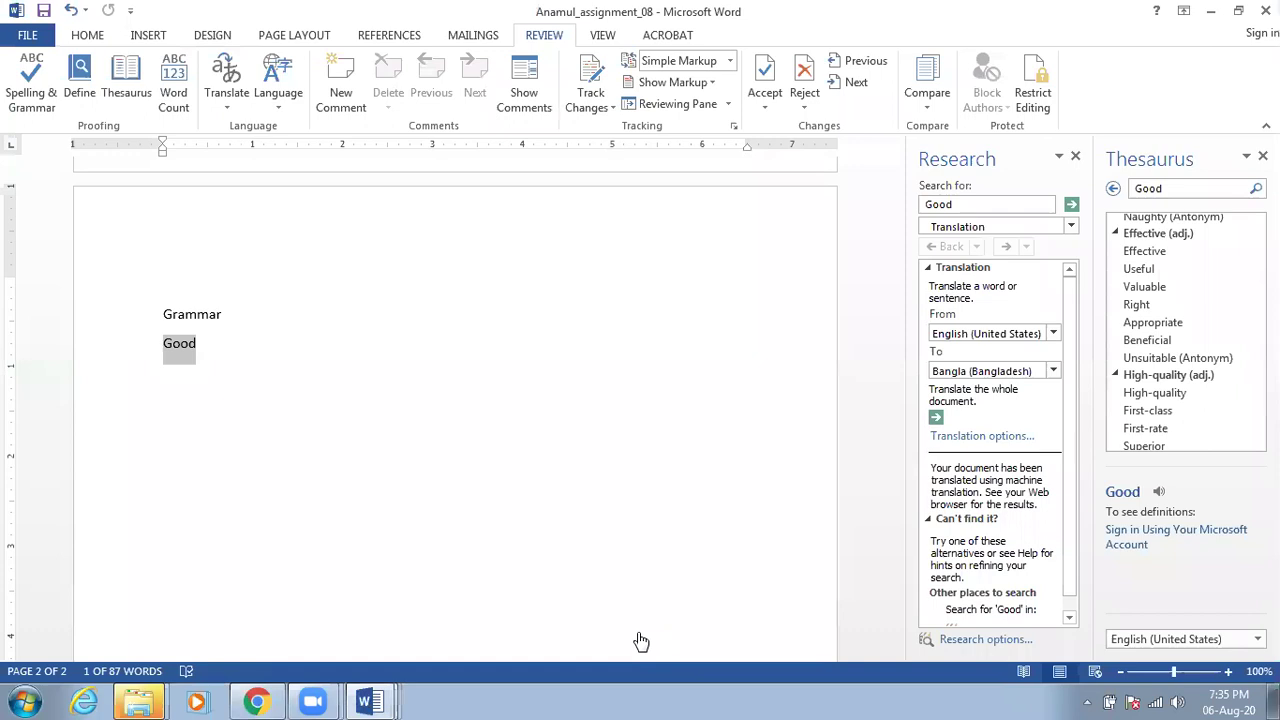
left_click(258, 701)
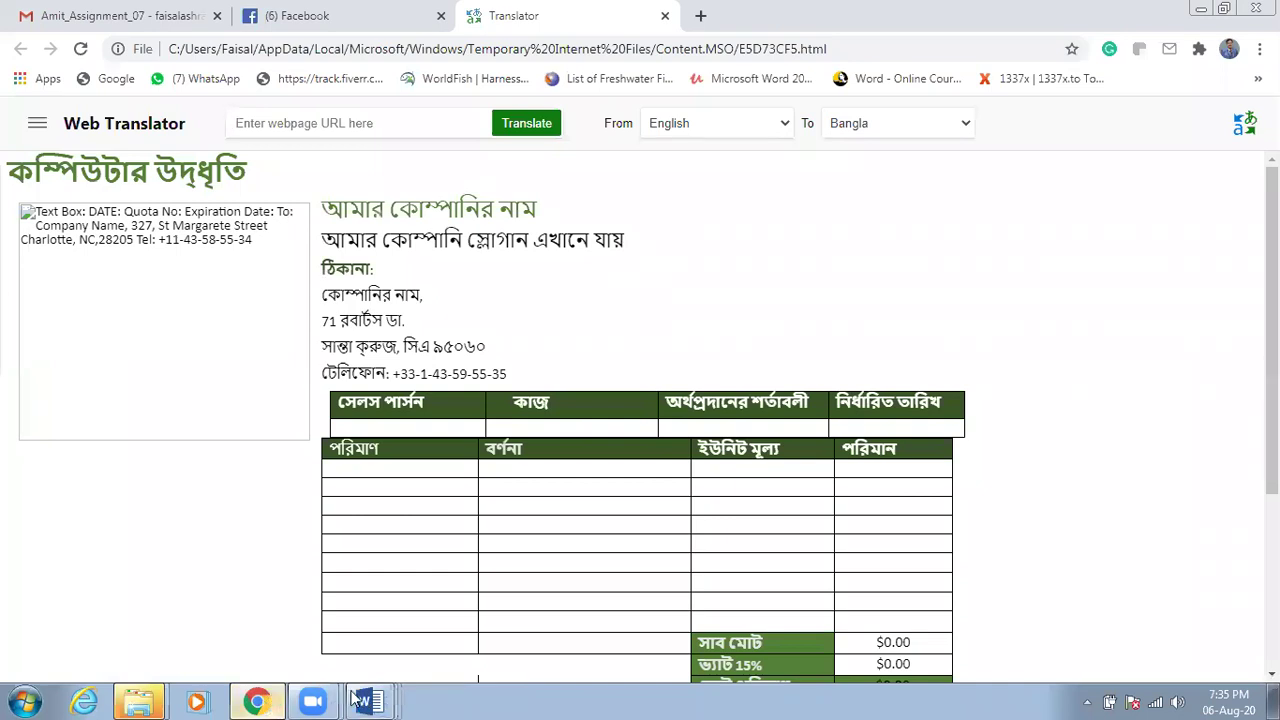
mouse_move(370, 702)
left_click(388, 658)
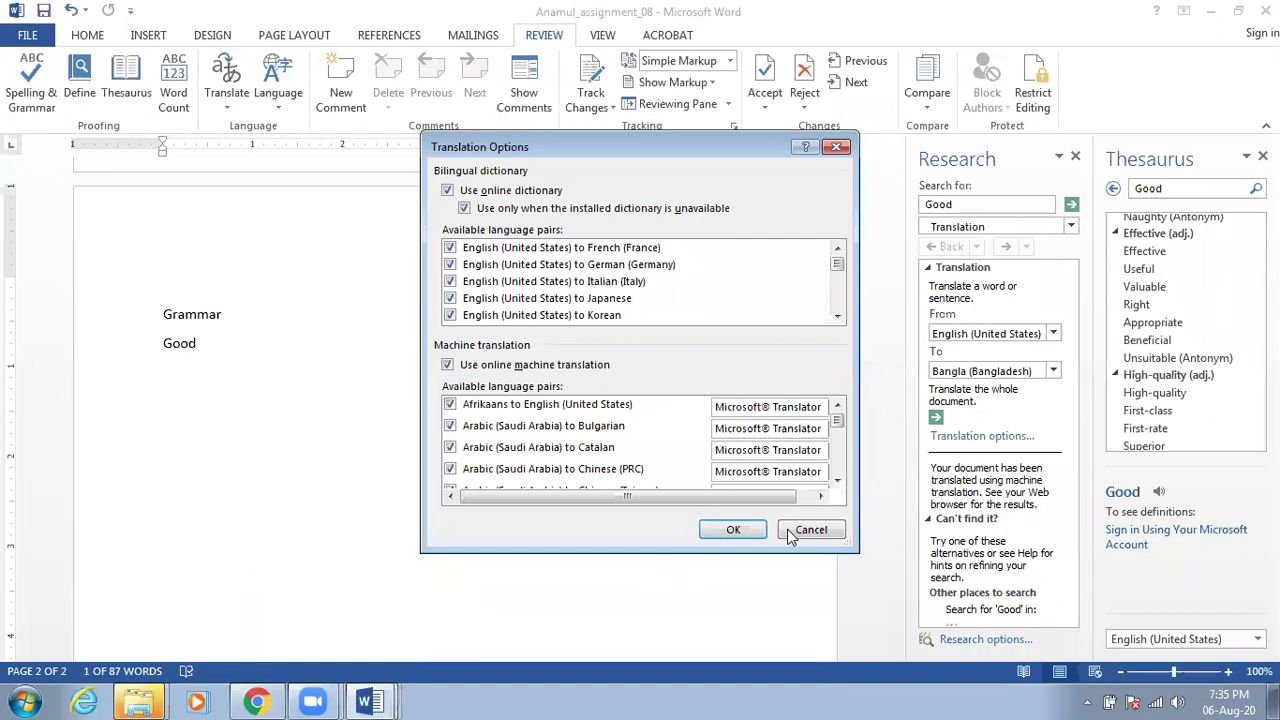
Cancel Translation Options and decline sending the document online
left_click(789, 534)
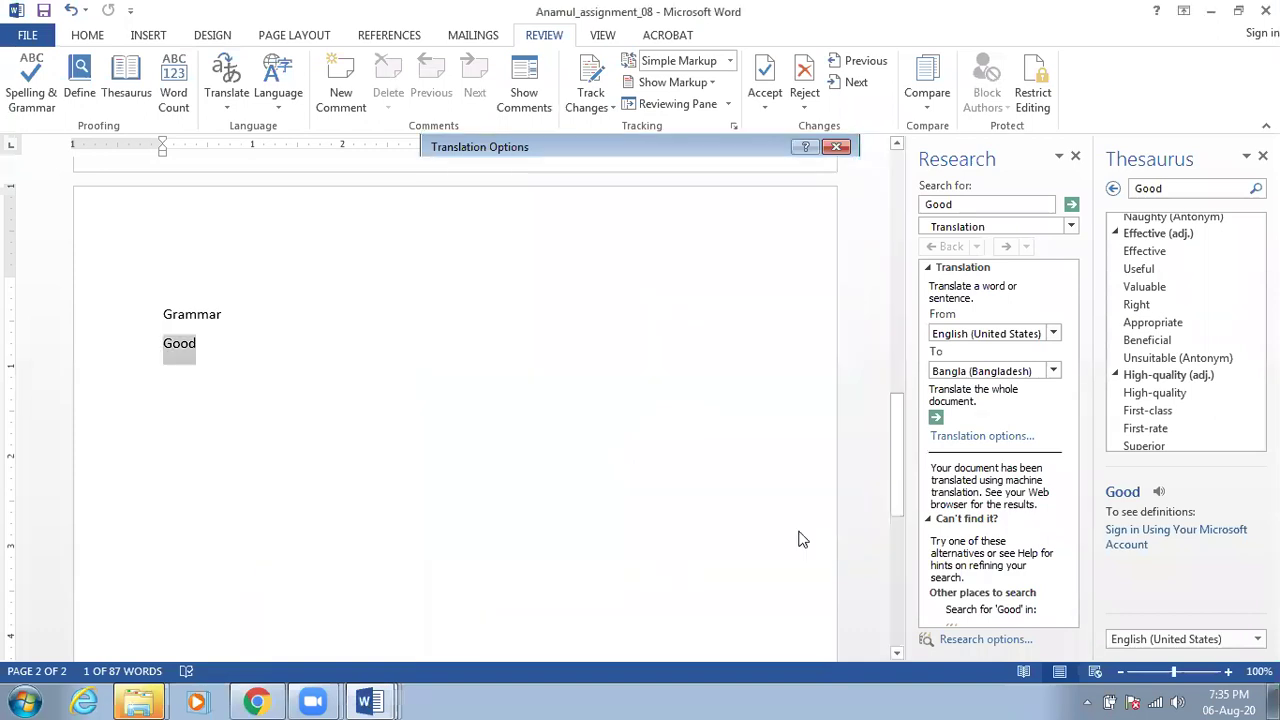
left_click(936, 418)
left_click(700, 412)
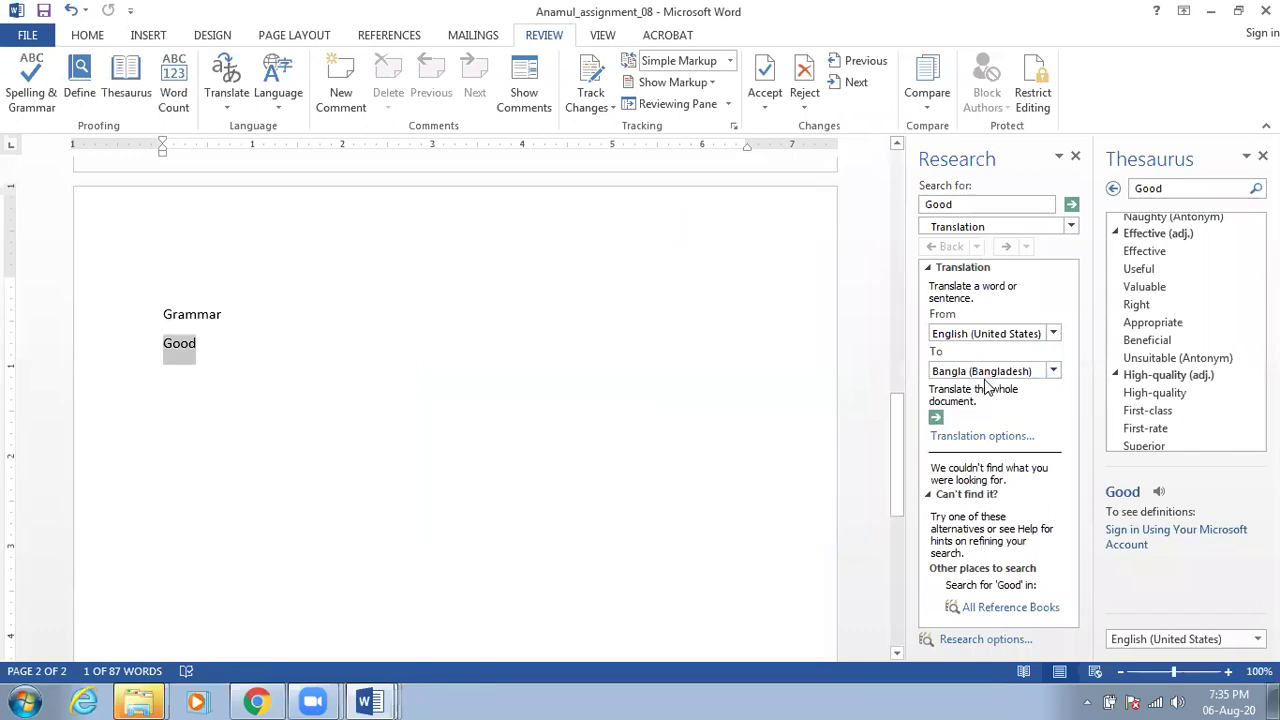
Rerun the translation lookup for Good and select the Bangla result ভালো
scroll(986, 375, "up", 1)
scroll(958, 316, "up", 1)
scroll(958, 316, "down", 1)
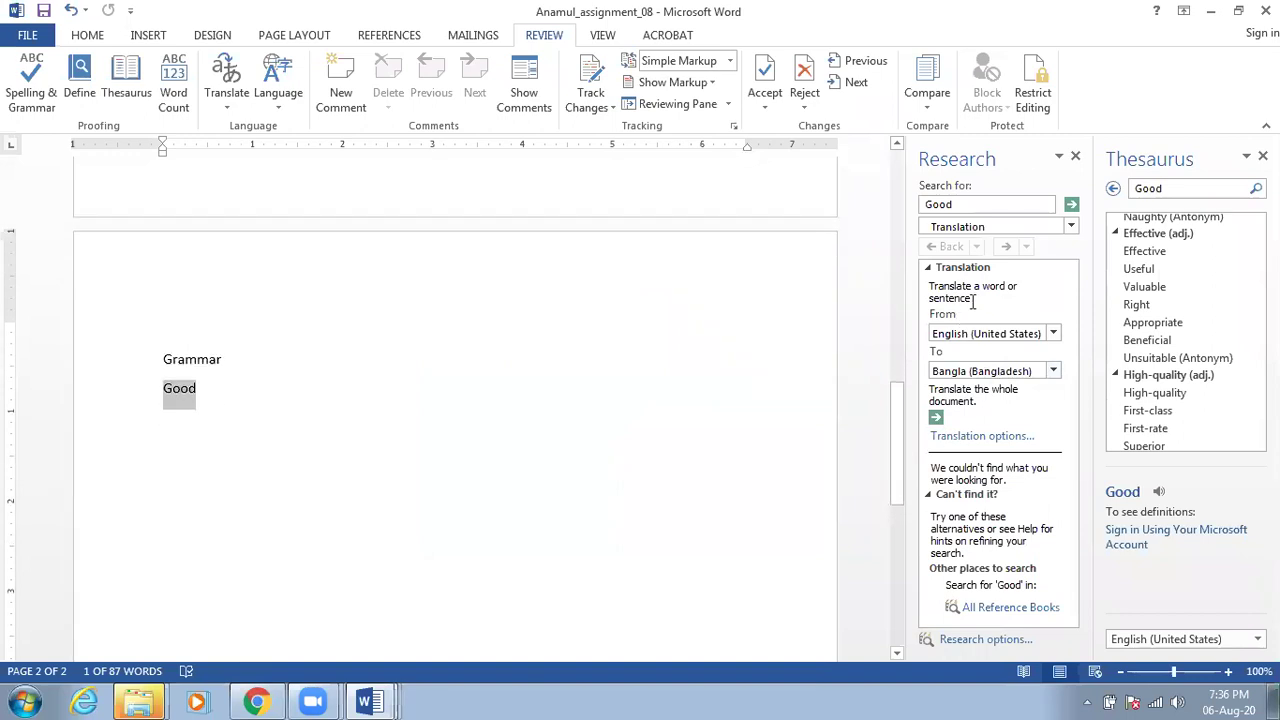
left_click(1071, 210)
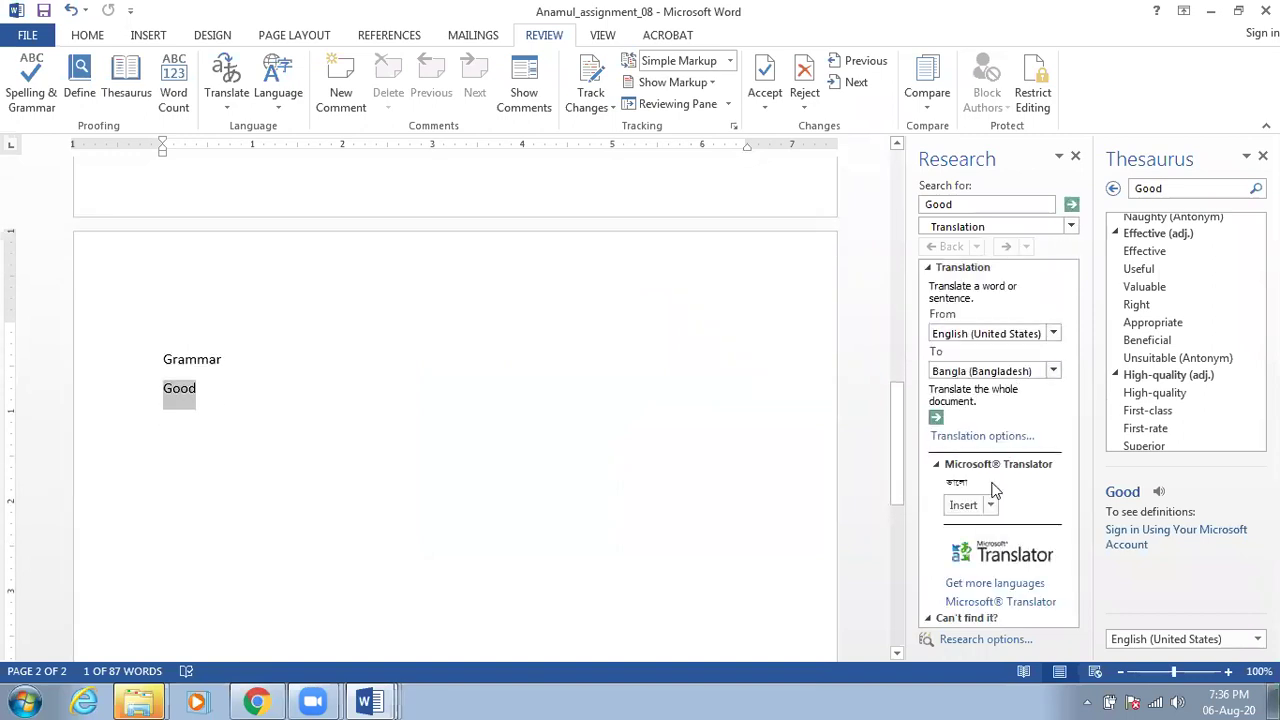
left_click_drag(968, 483, 945, 490)
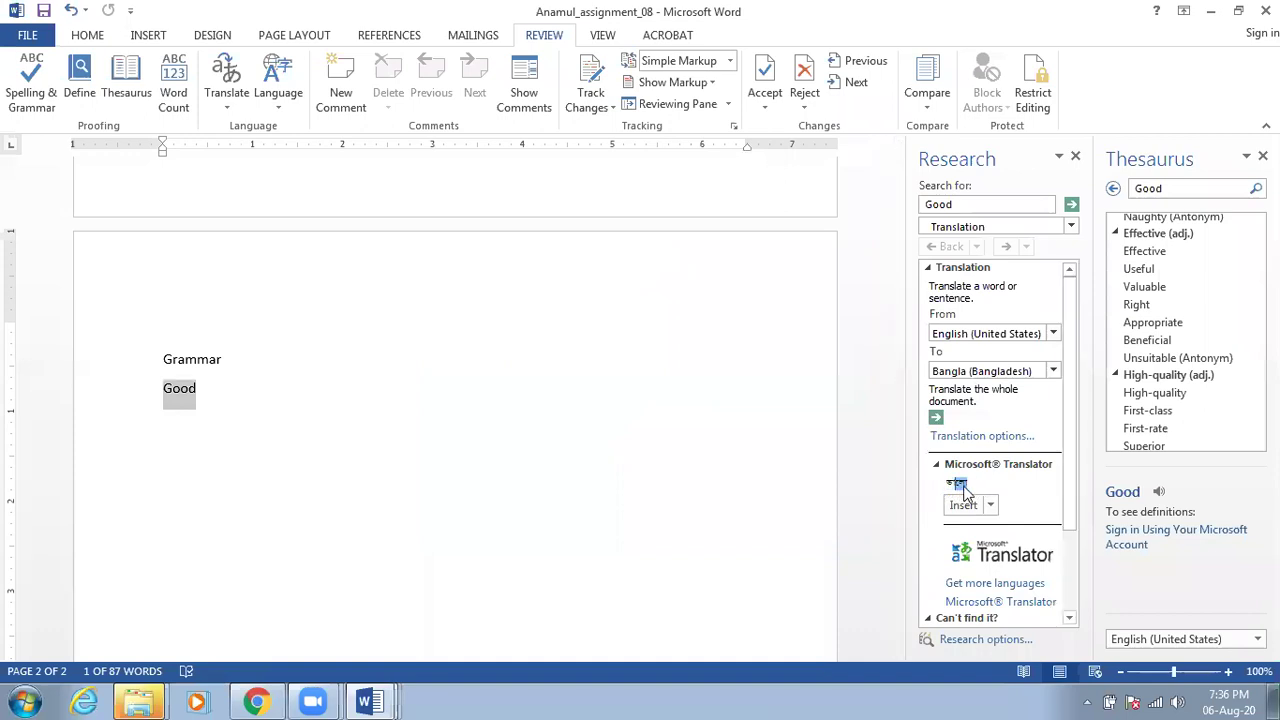
left_click(972, 492)
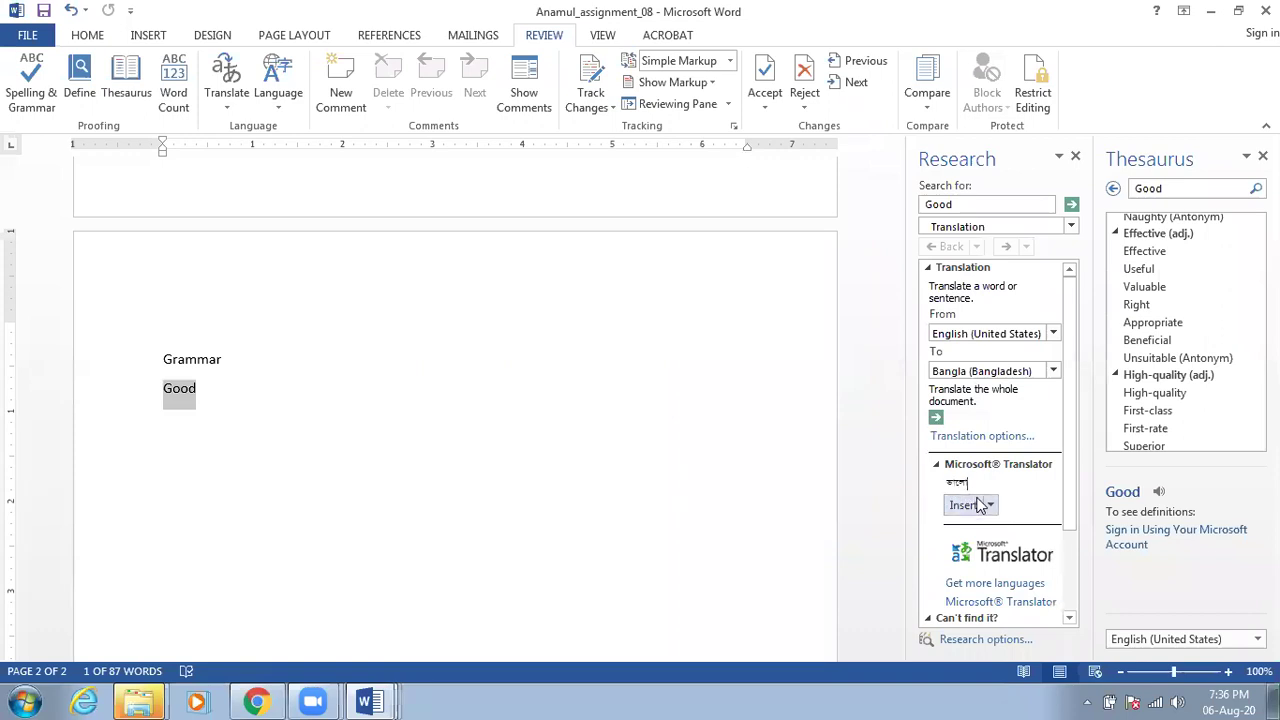
Zoom to 110%, close the Thesaurus, and insert ভালো in place of Good
left_click(1227, 672)
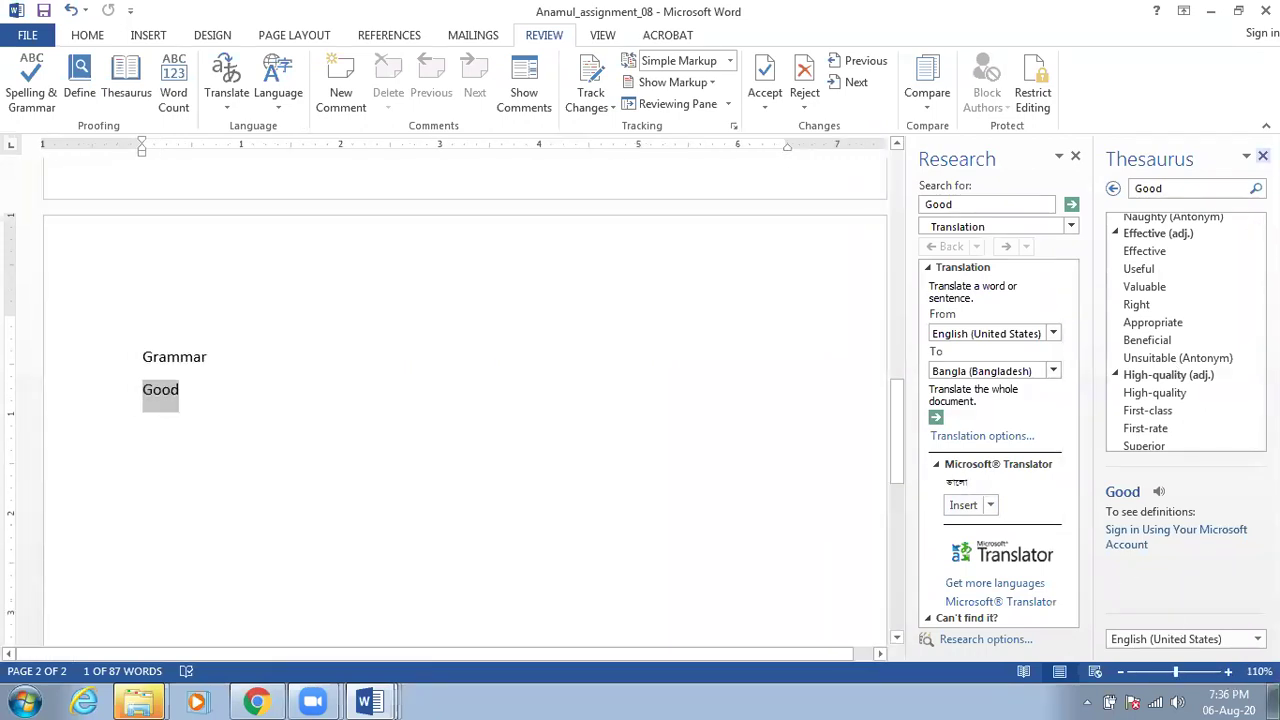
left_click(1262, 156)
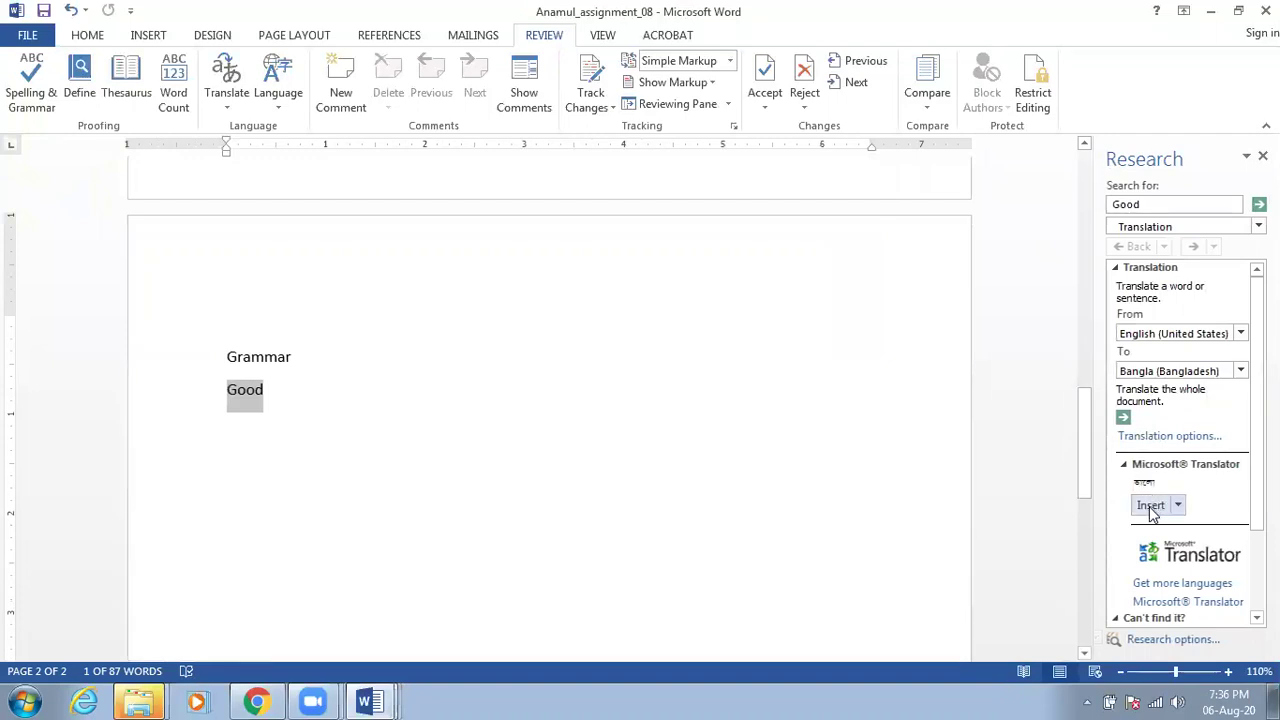
left_click(1150, 506)
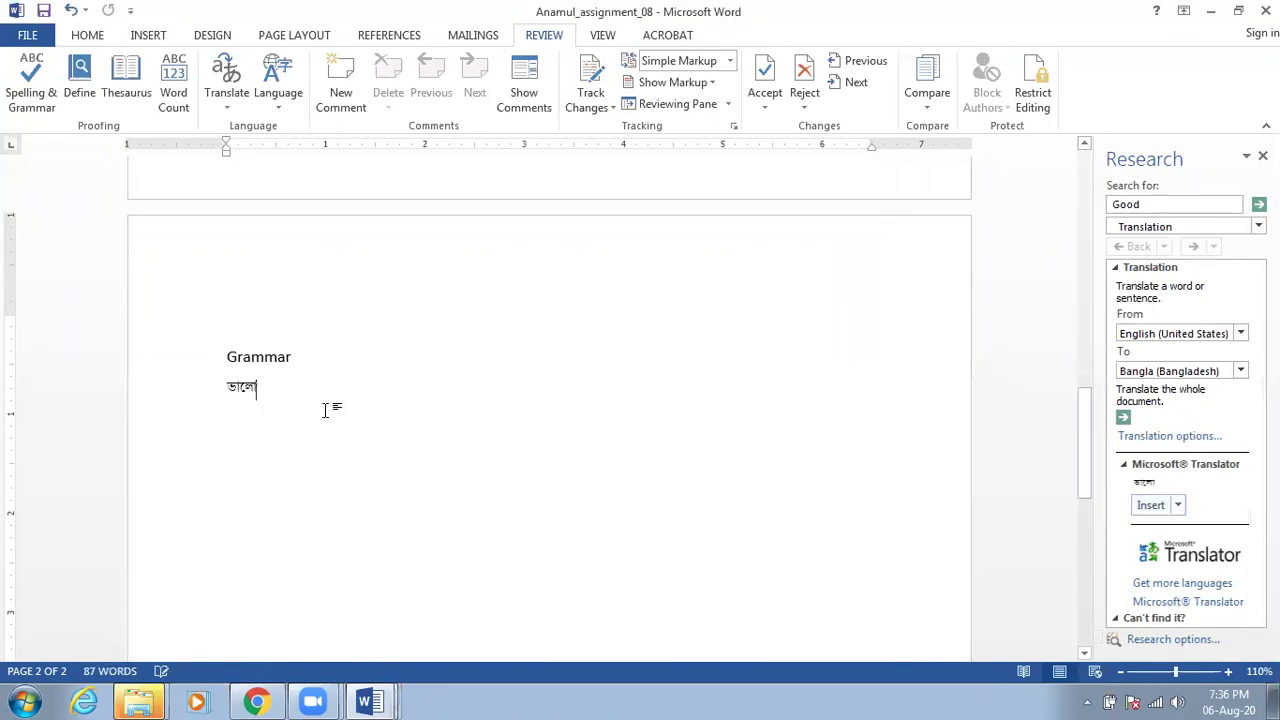
scroll(257, 386, "up", 4)
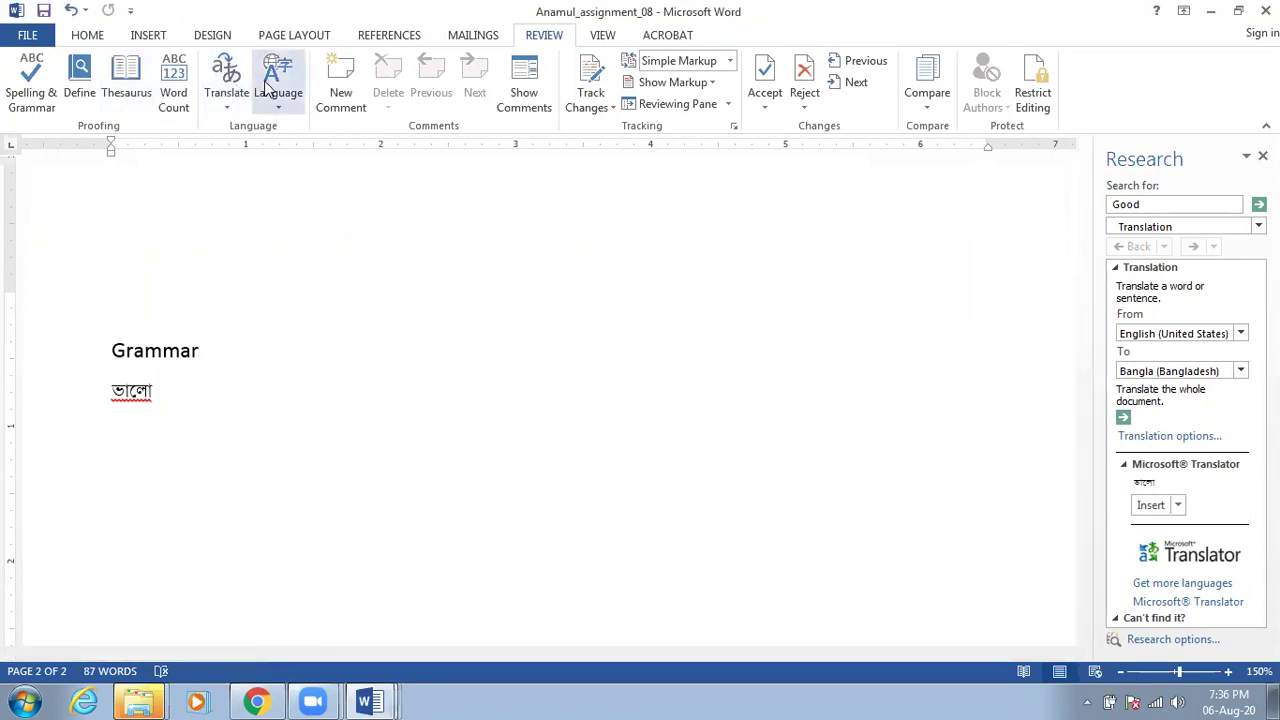
left_click(228, 88)
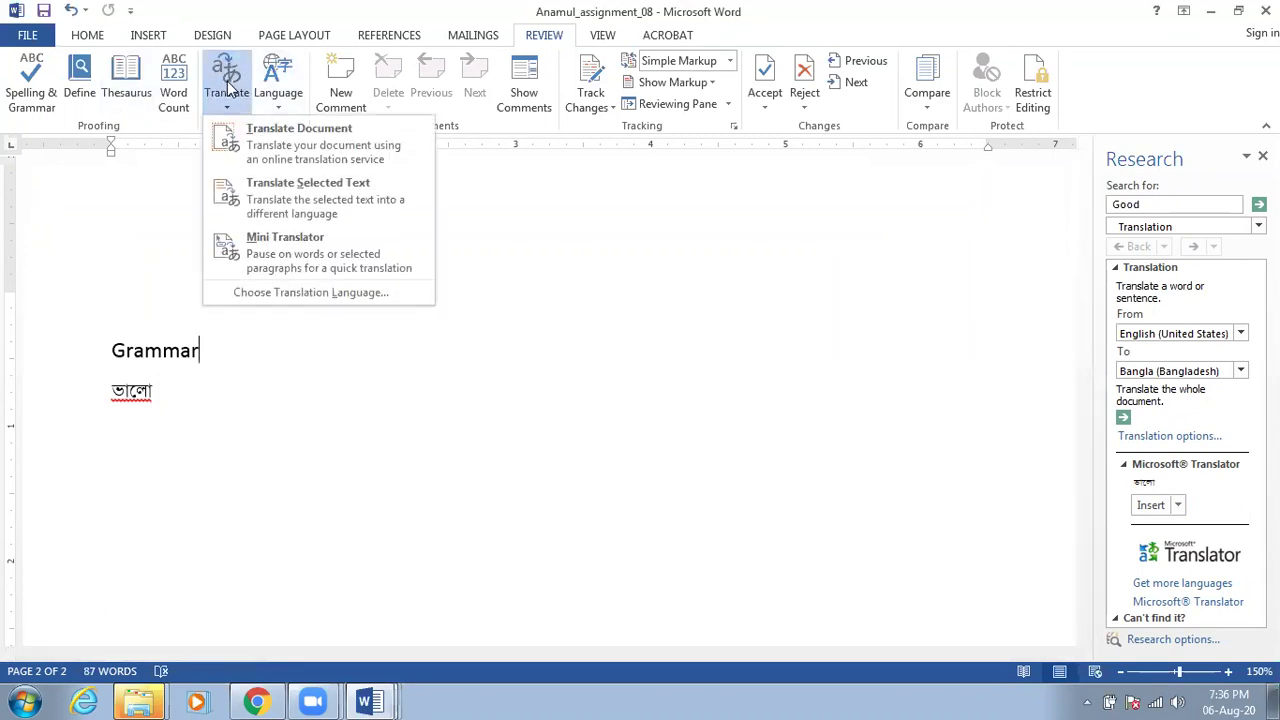
Replace Grammar with its Bangla translation ব্যাকরণ and replace ভালো with 'University'
left_click(272, 186)
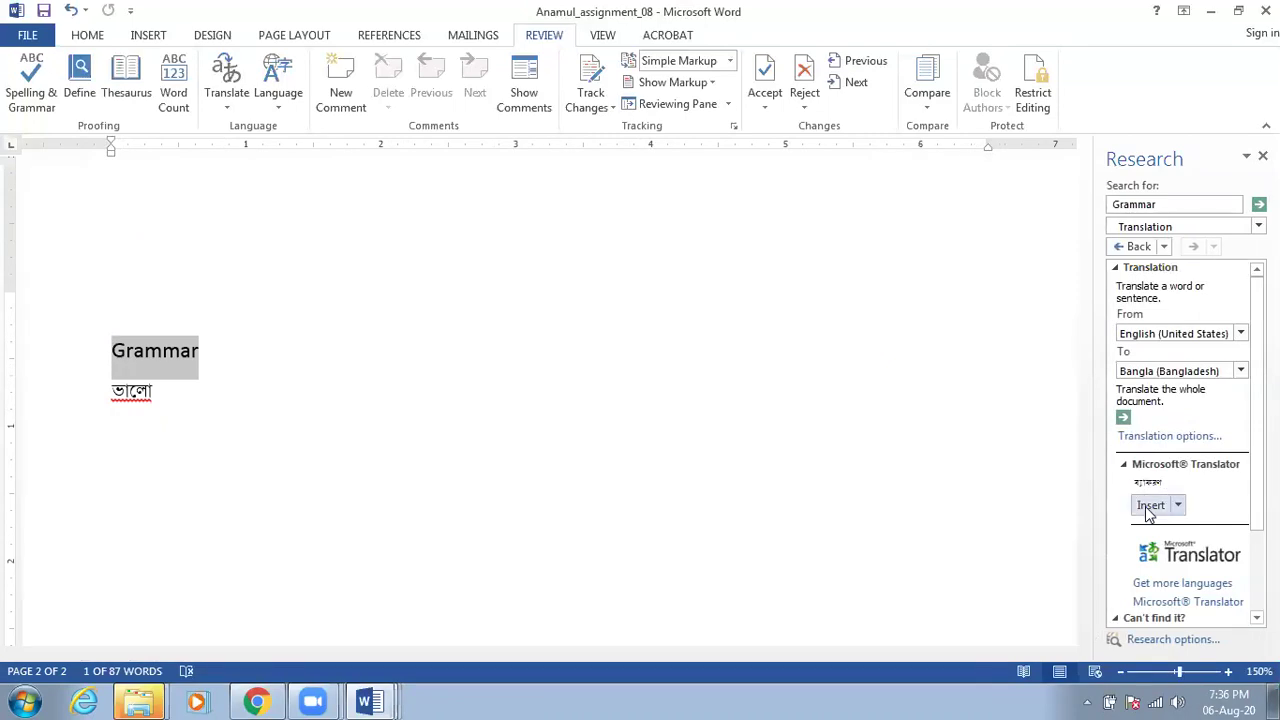
left_click(1150, 507)
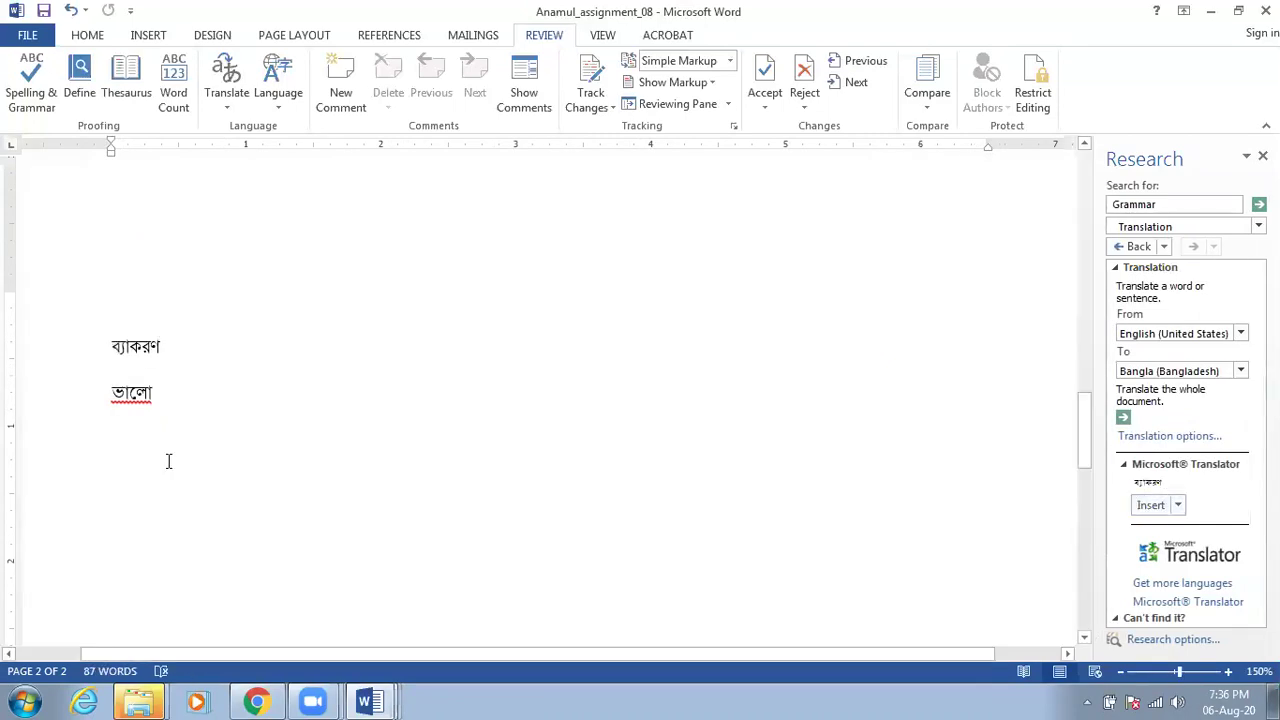
key("Down")
key("Return")
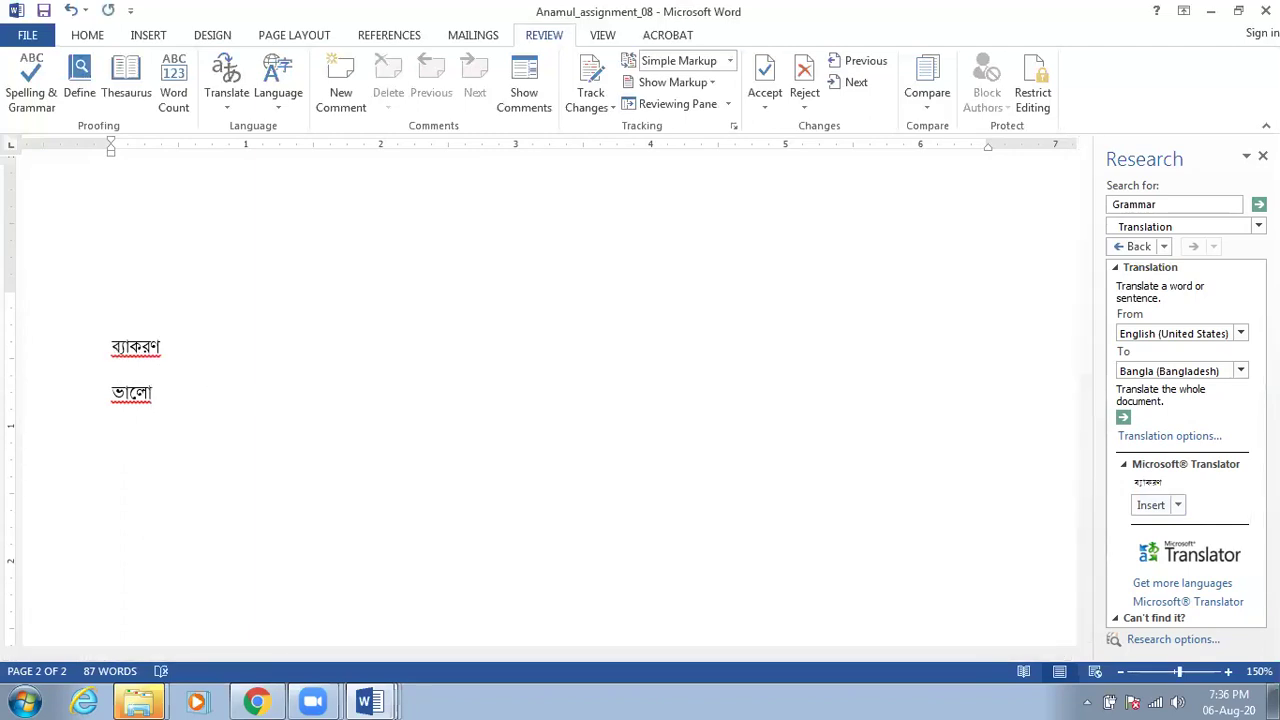
key("BackSpace")
key("BackSpace")
key("BackSpace")
key("BackSpace")
key("BackSpace")
type("University")
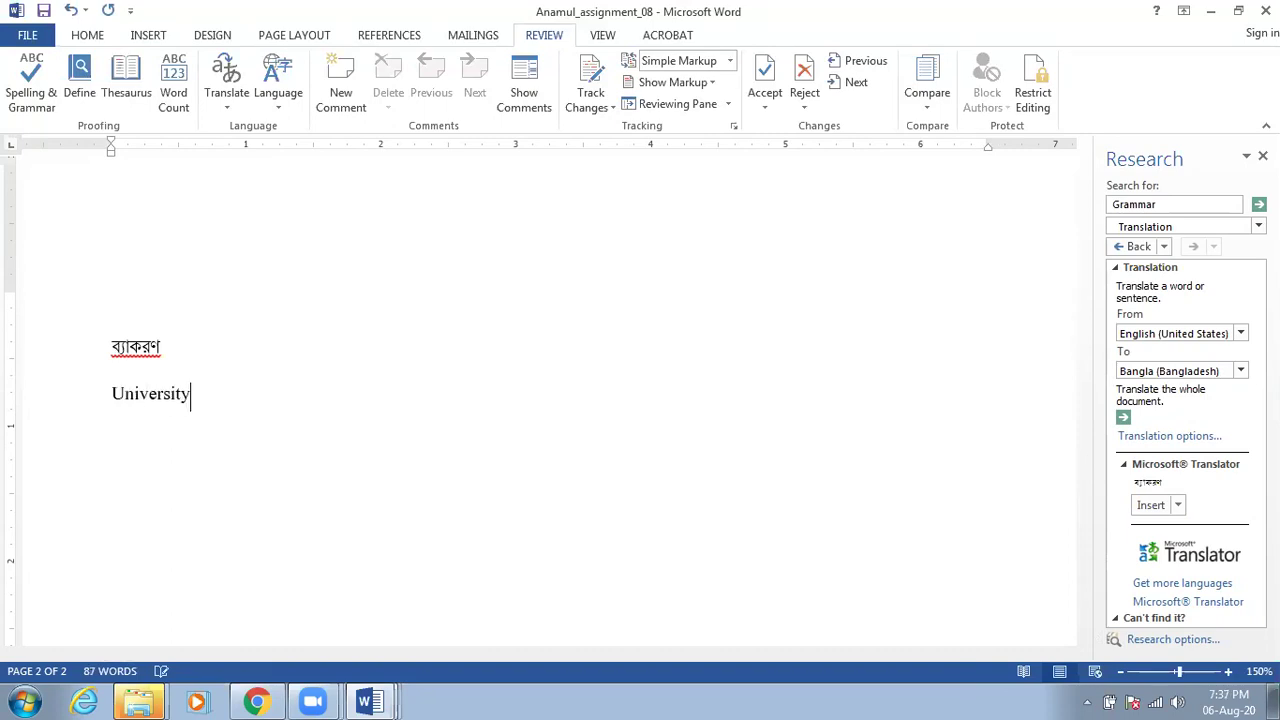
Translate University into Bangla and add a tab after it on the same line
left_click(226, 90)
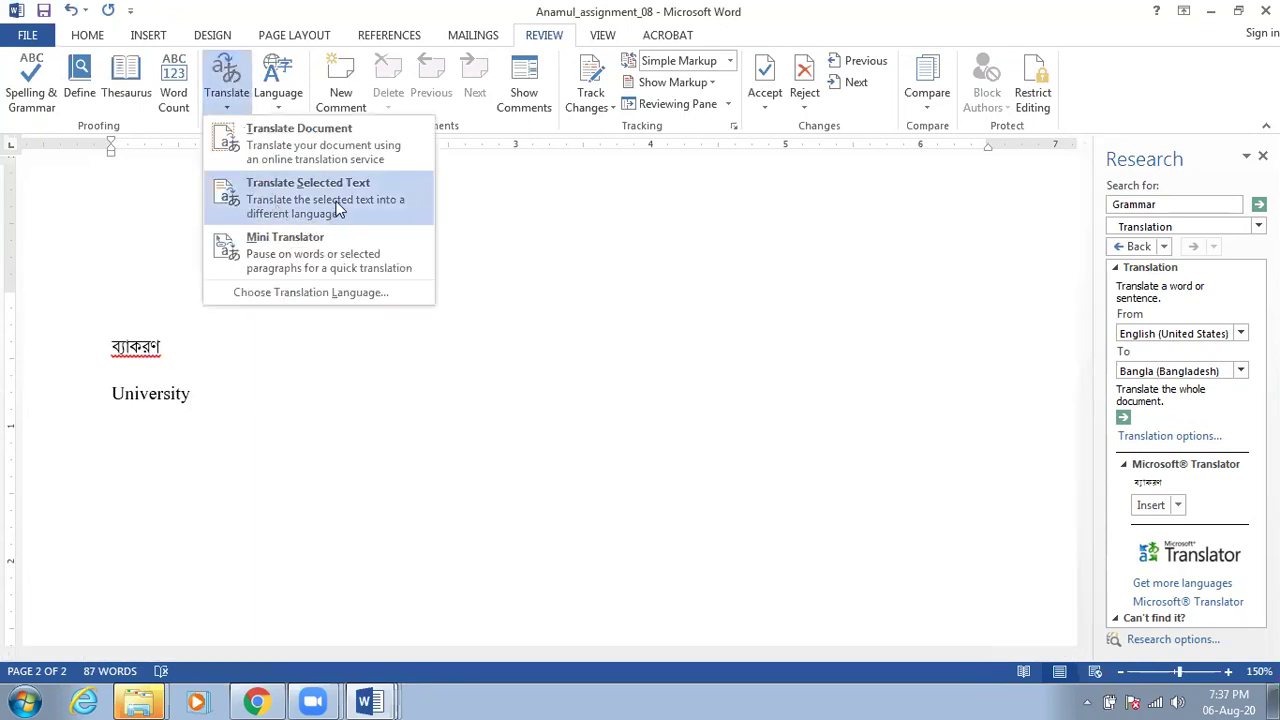
left_click(349, 201)
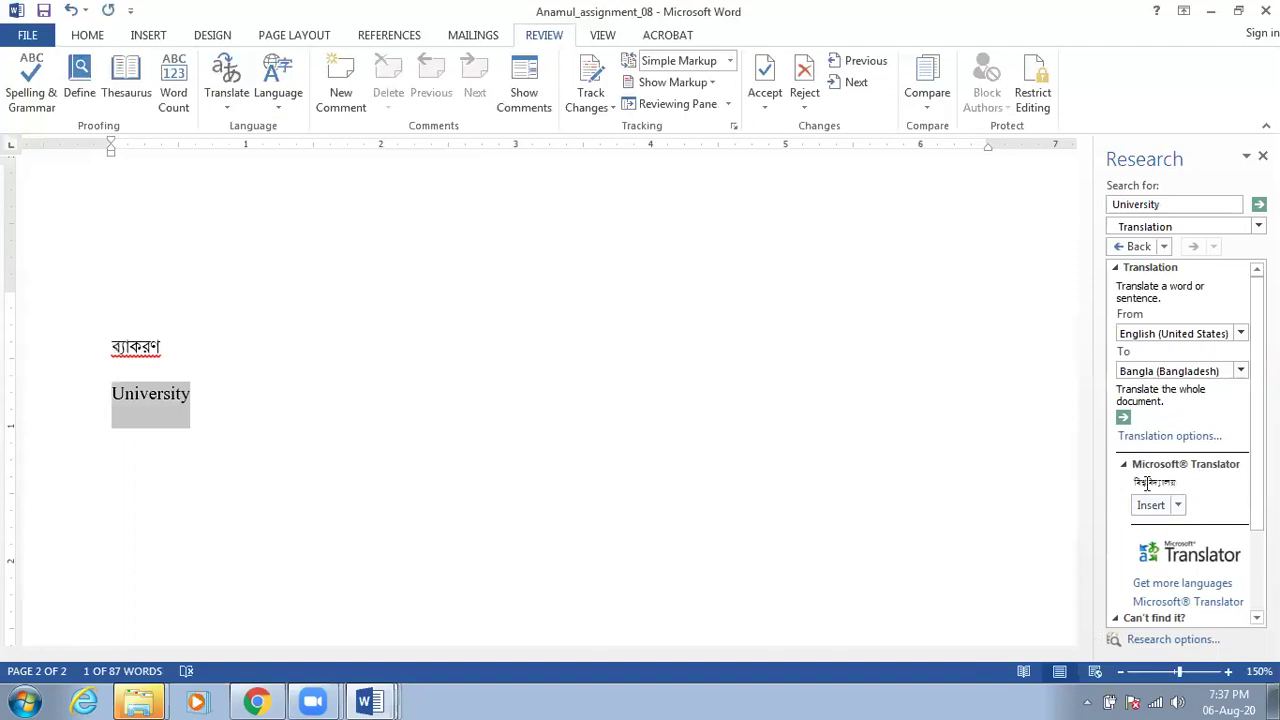
left_click(811, 434)
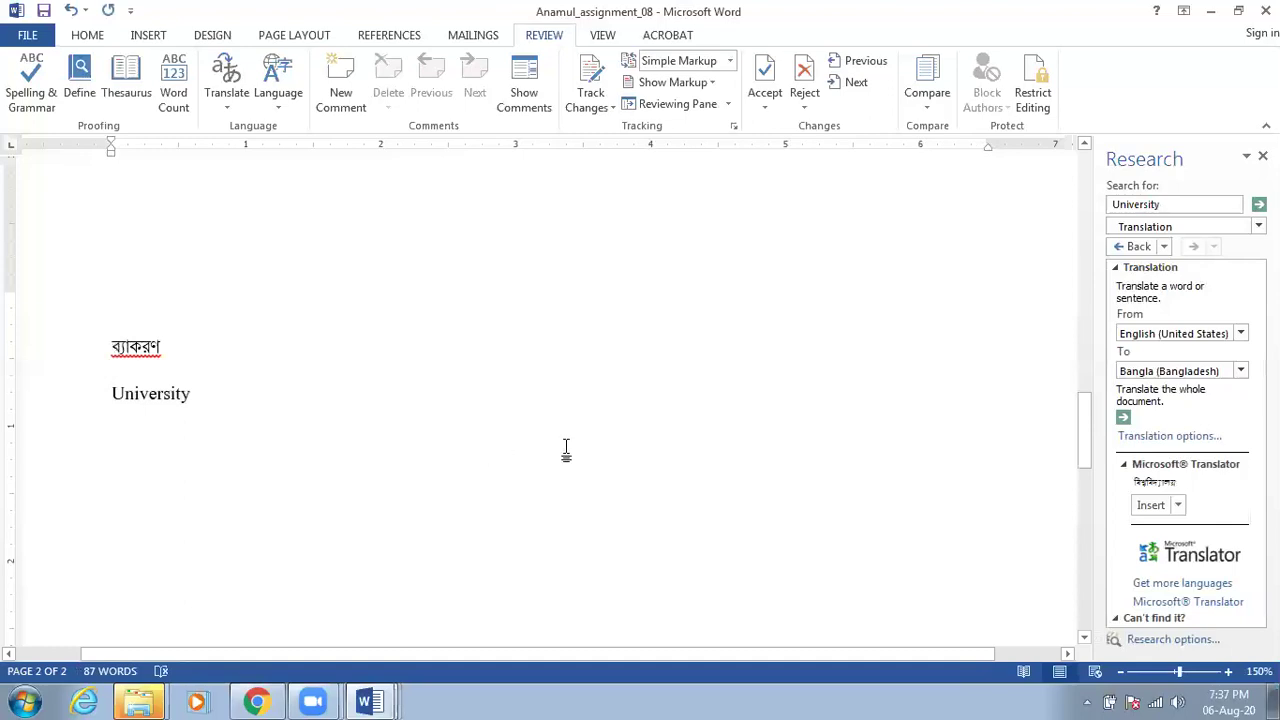
key("BackSpace")
key("Tab")
Insert বিশ্ববিদ্যালয় after University and delete the duplicate and stray letters
left_click(1156, 510)
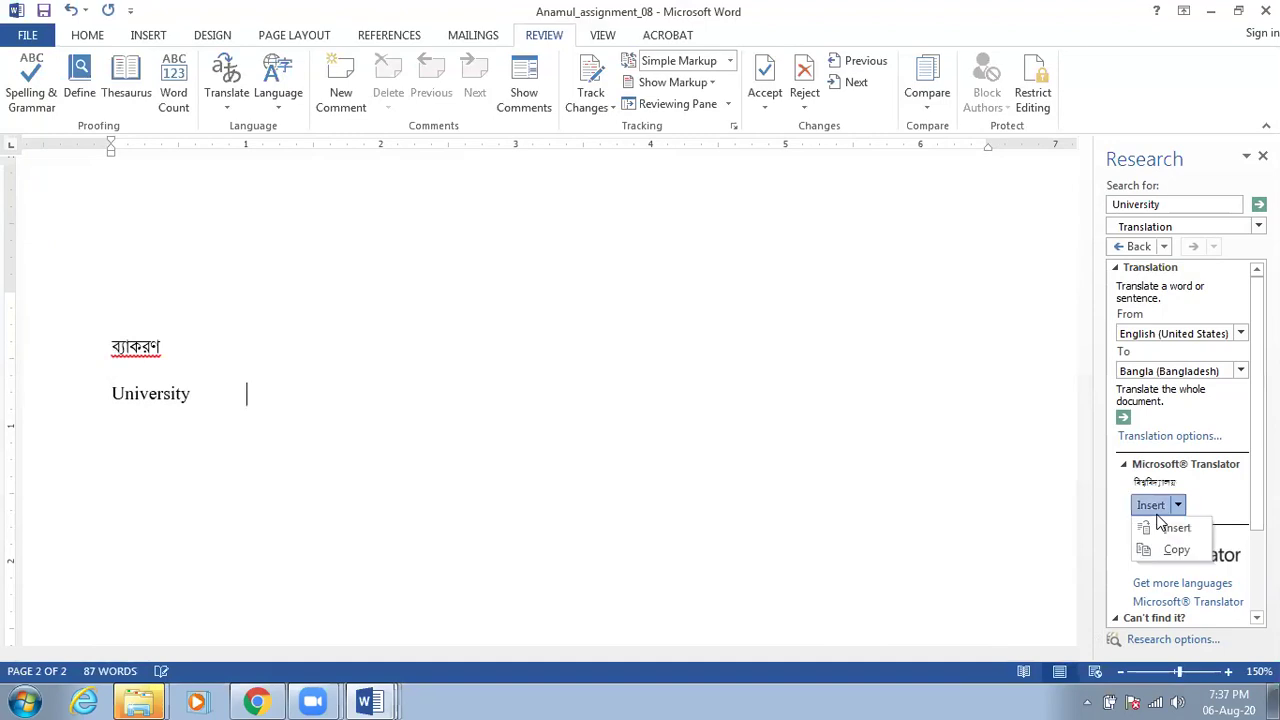
left_click(1152, 505)
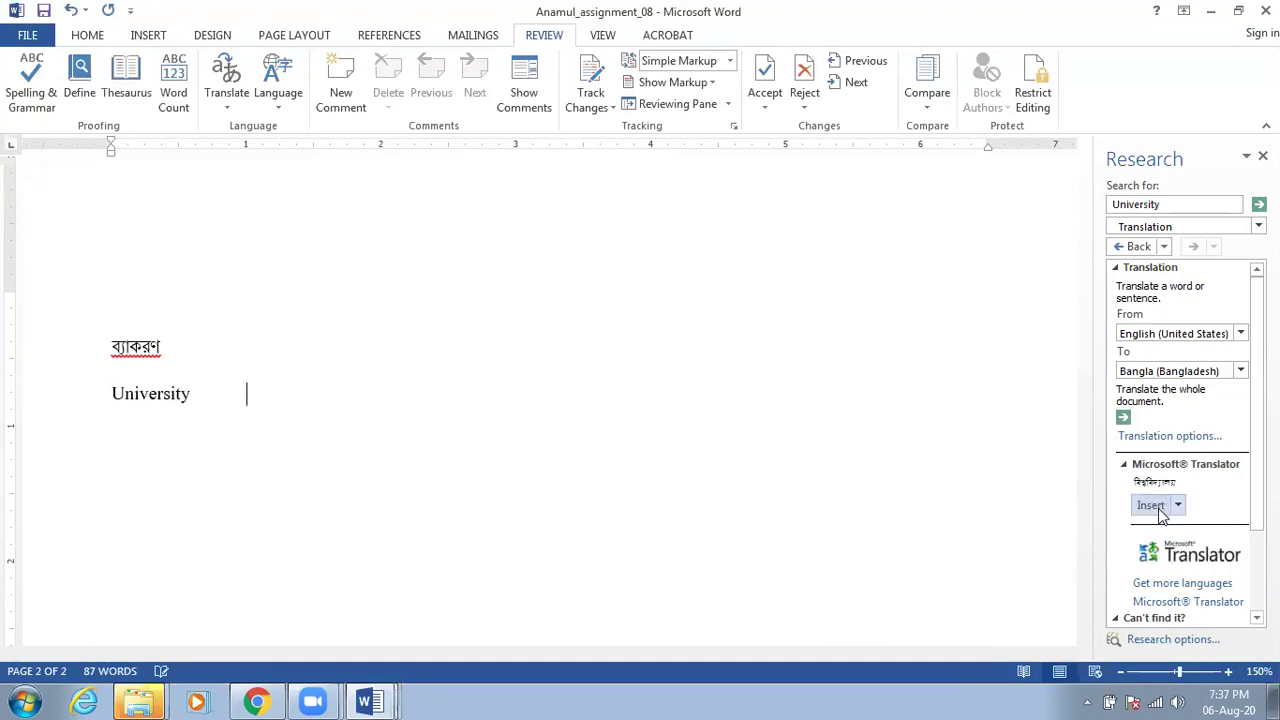
left_click(1152, 505)
key("BackSpace")
key("BackSpace")
key("BackSpace")
key("BackSpace")
key("BackSpace")
key("BackSpace")
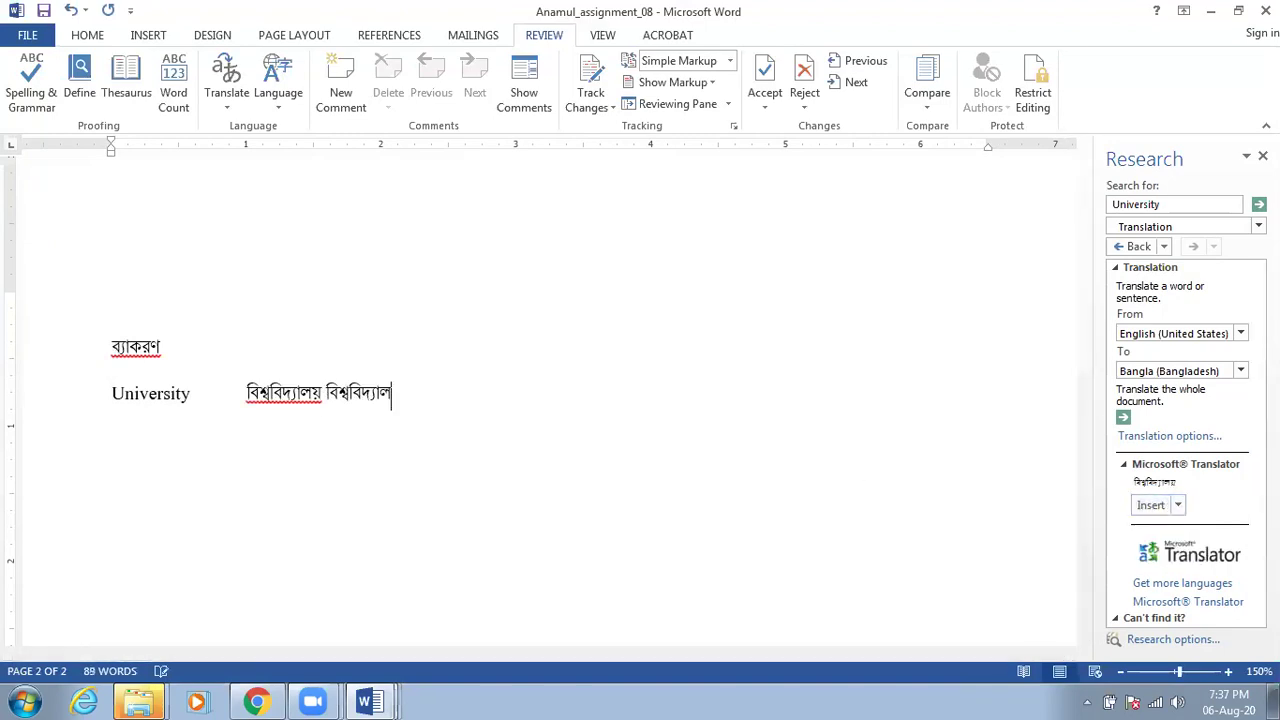
key("BackSpace")
key("BackSpace")
key("BackSpace")
key("BackSpace")
key("BackSpace")
key("BackSpace")
key("BackSpace")
key("BackSpace")
key("BackSpace")
type("df")
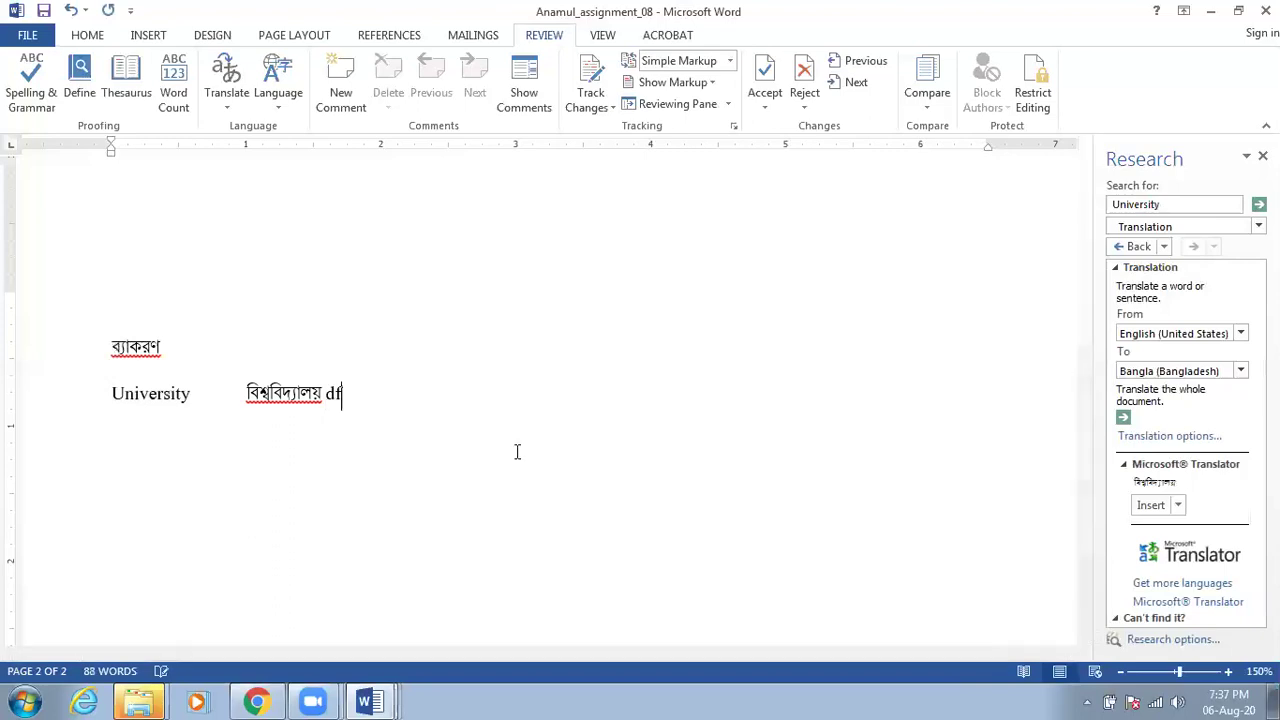
key("BackSpace")
key("BackSpace")
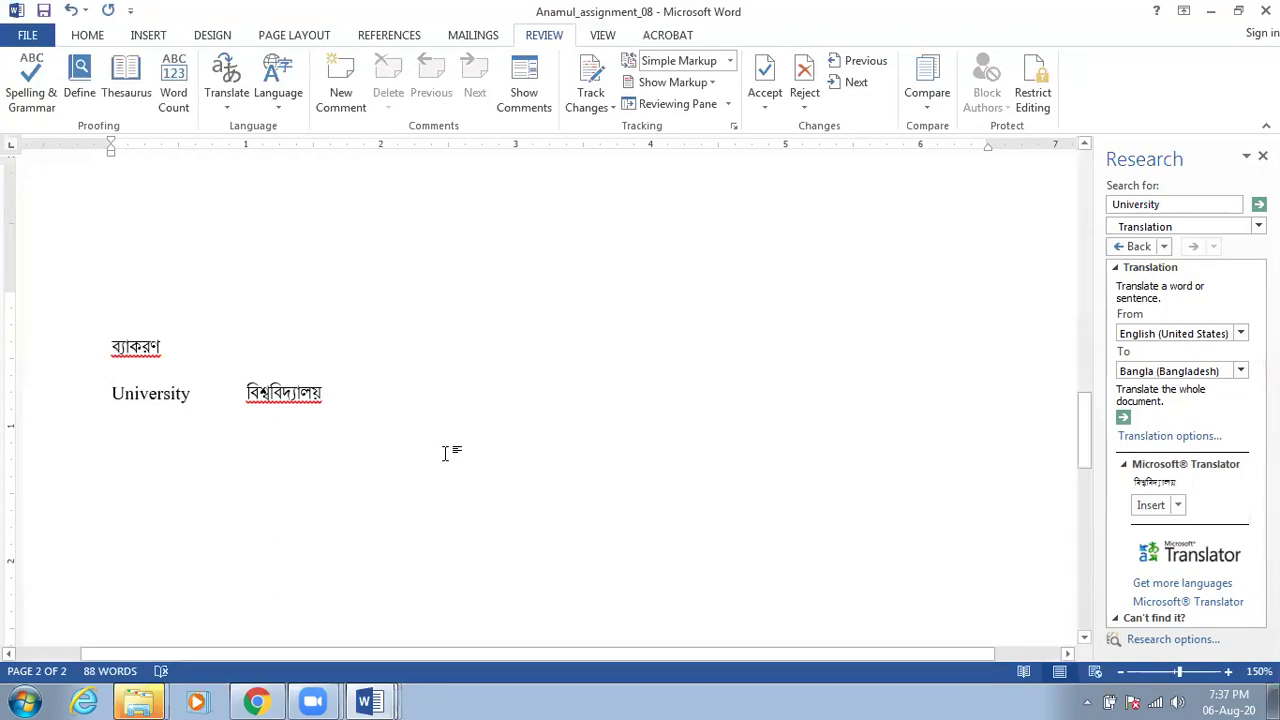
left_click(190, 395)
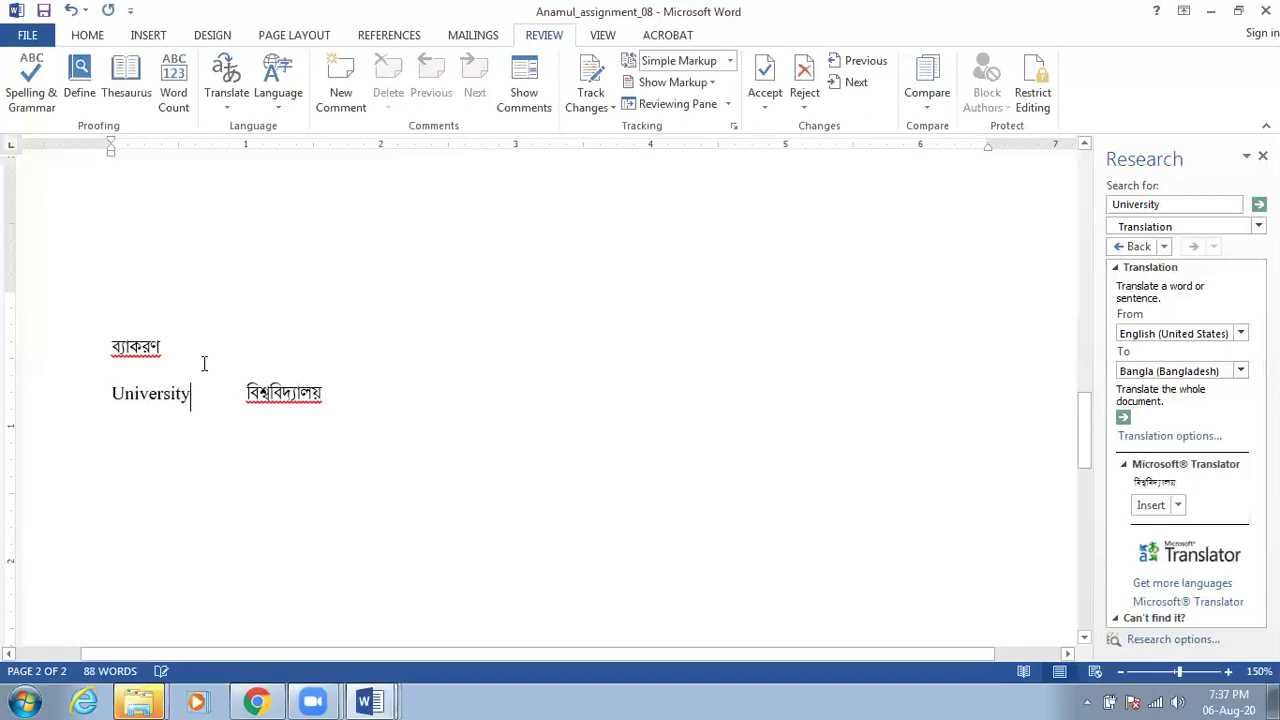
Change the Research pane's translation target language from Bangla to Arabic
left_click(1240, 371)
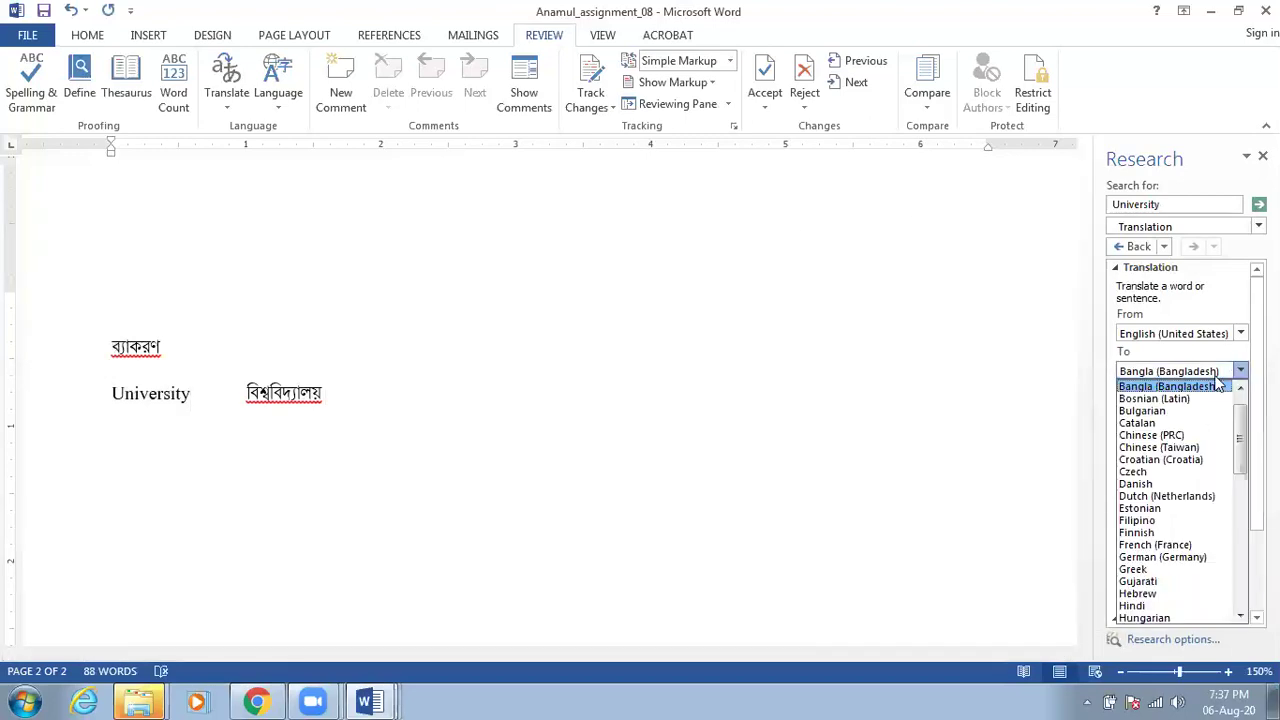
scroll(1162, 493, "up", 1)
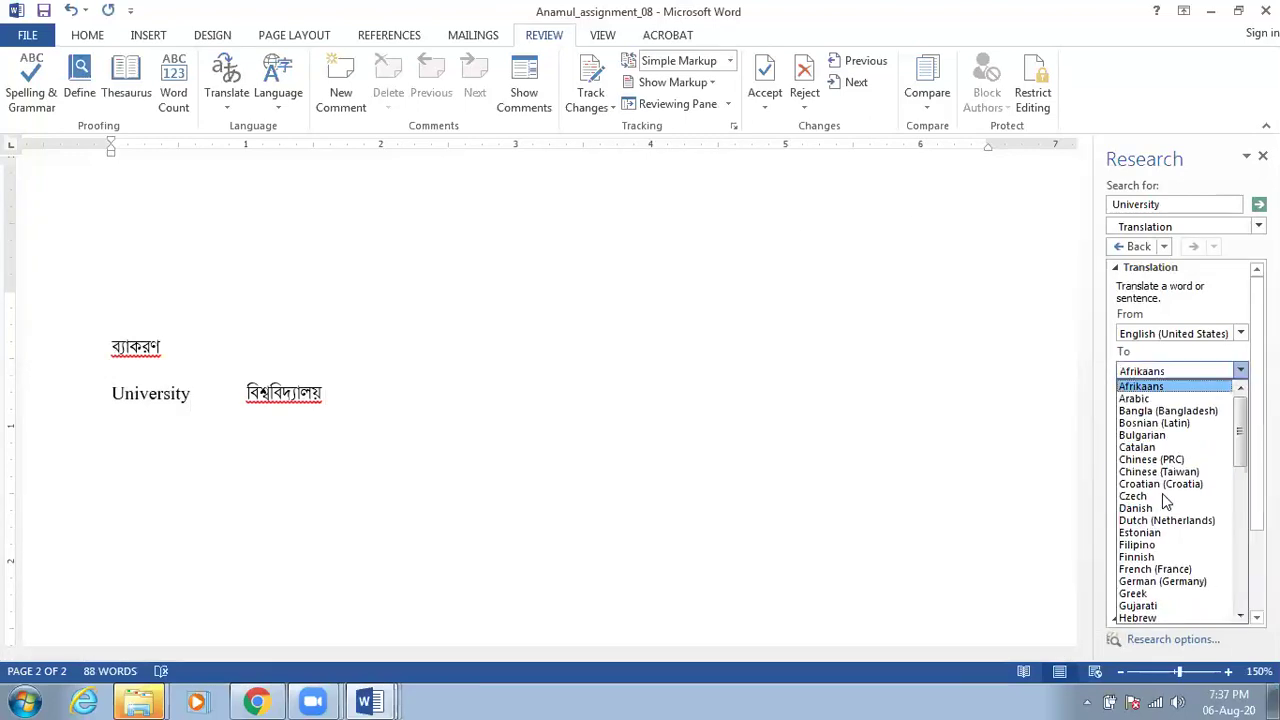
left_click(1140, 398)
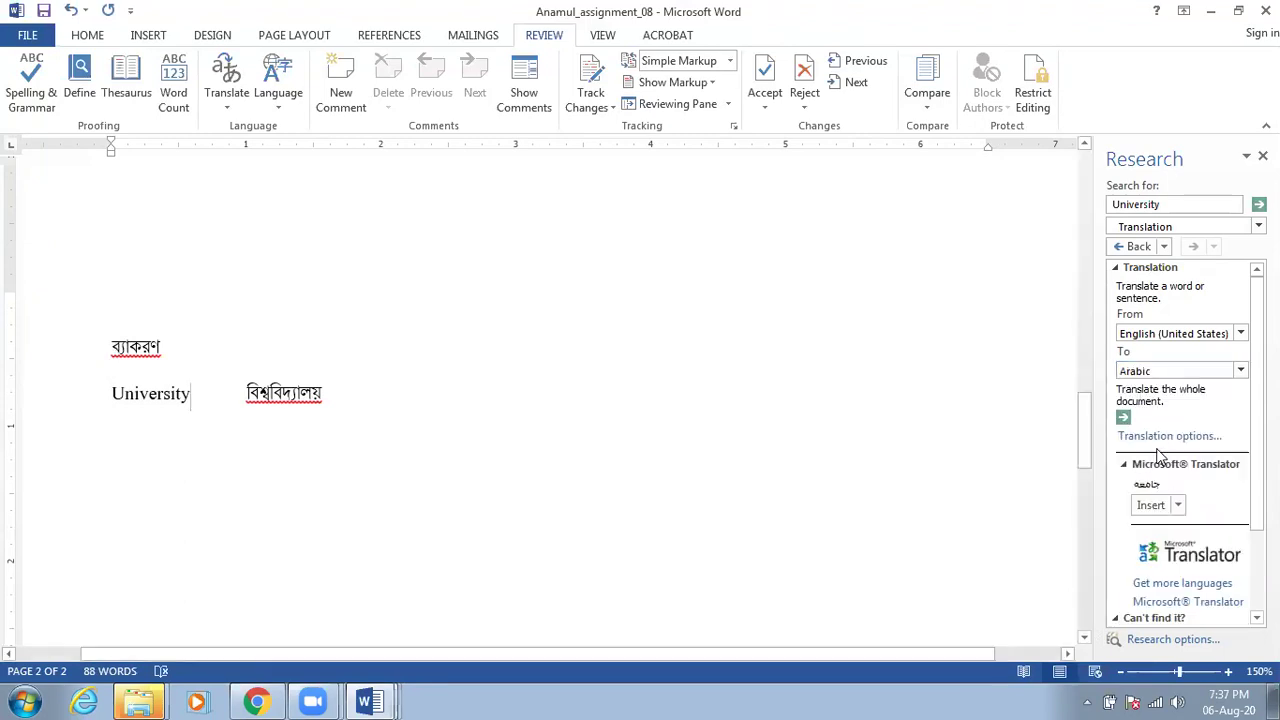
Insert the Arabic translation of 'University' after the Bangla word, then delete it again
left_click(477, 404)
key("Tab")
left_click(1150, 505)
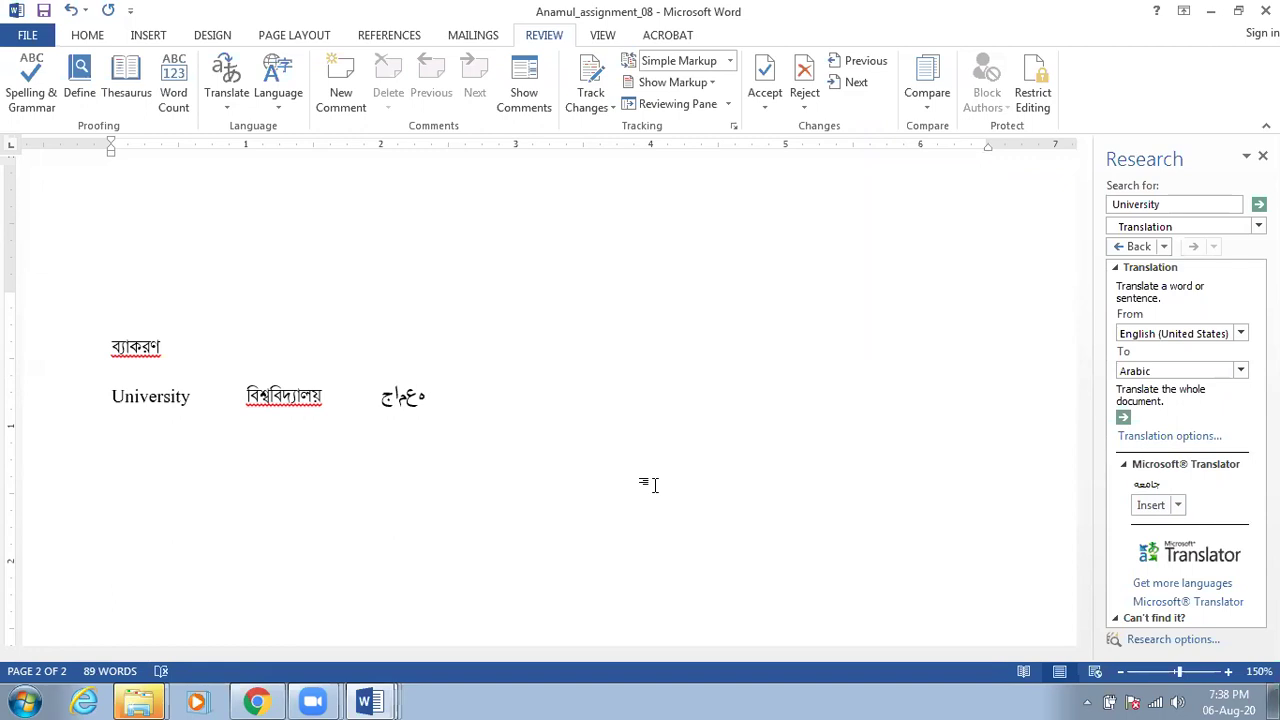
key("BackSpace")
key("BackSpace")
key("BackSpace")
key("BackSpace")
key("BackSpace")
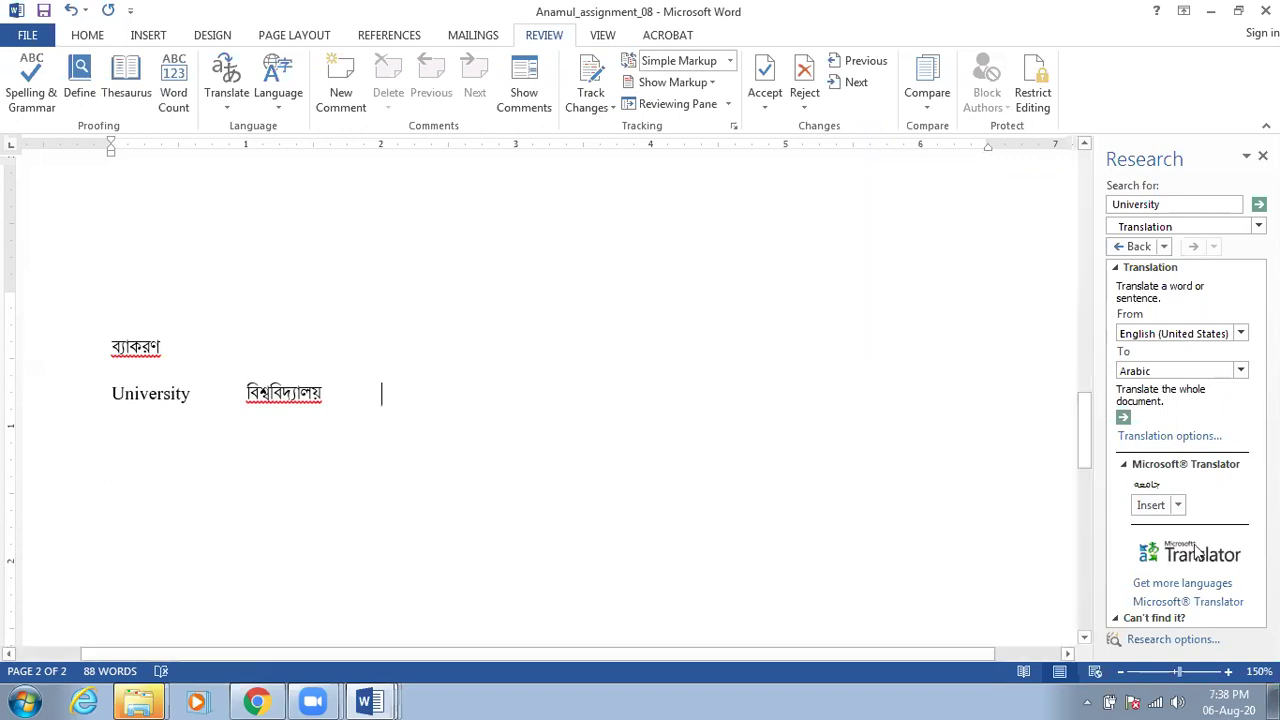
left_click(1179, 506)
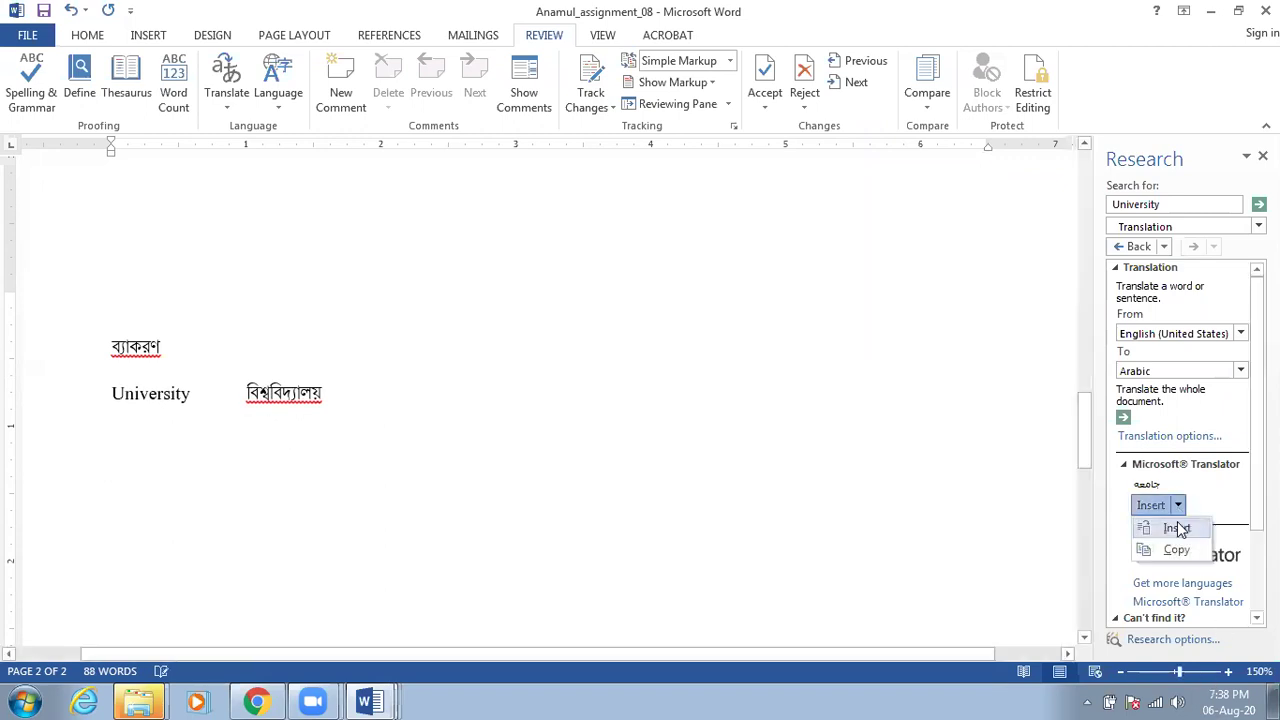
left_click(1177, 528)
key("BackSpace")
key("BackSpace")
key("BackSpace")
key("BackSpace")
key("BackSpace")
key("BackSpace")
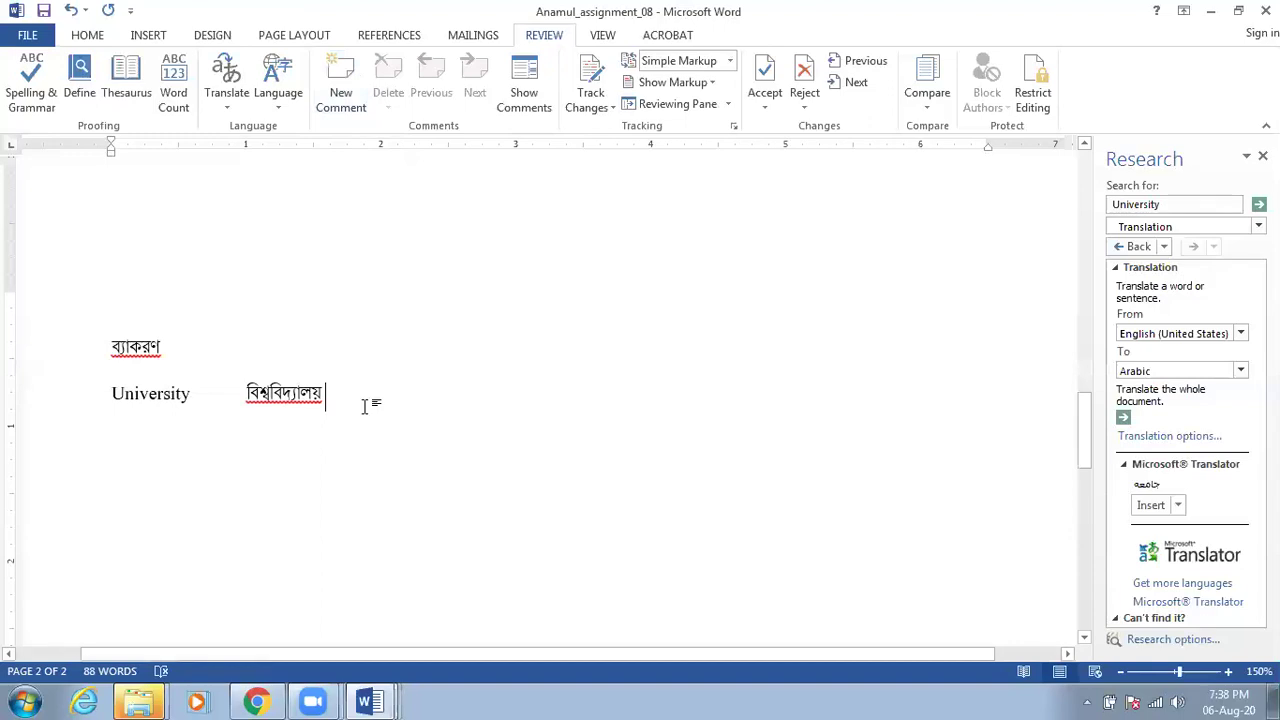
Attach a 'Well done' comment to the word University, then reopen the balloon to review it
left_click_drag(188, 395, 107, 393)
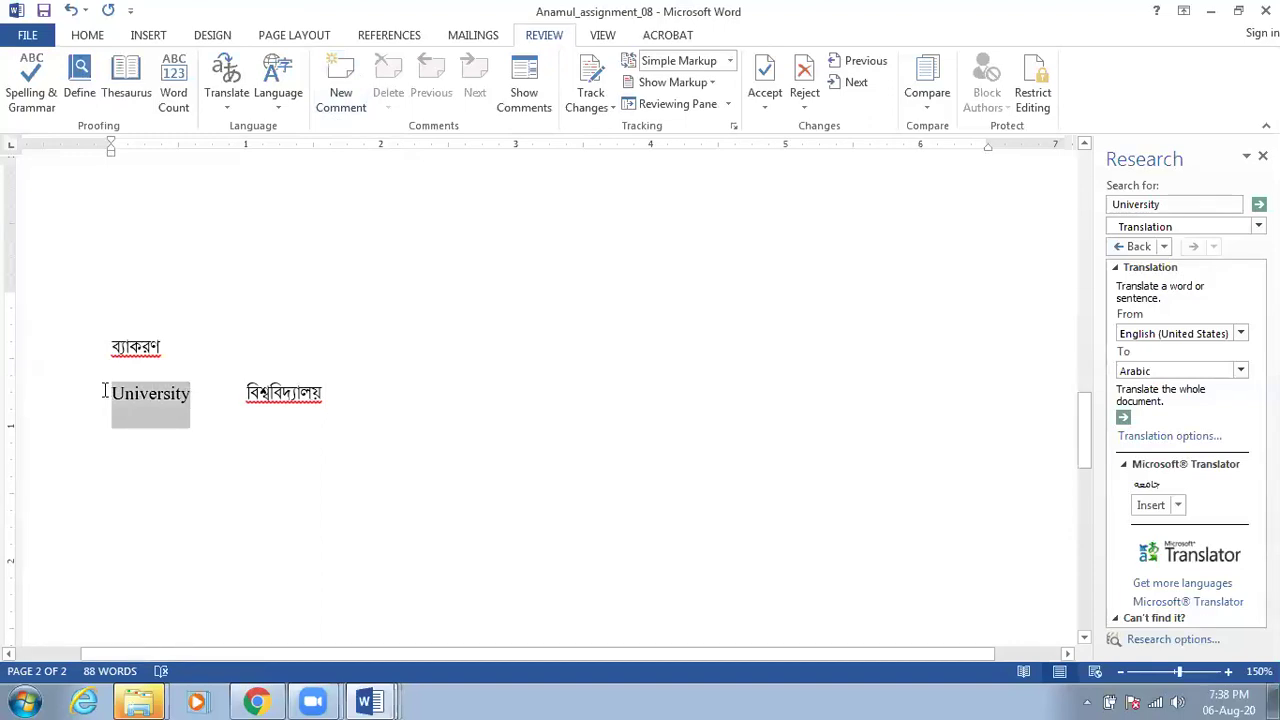
left_click(345, 97)
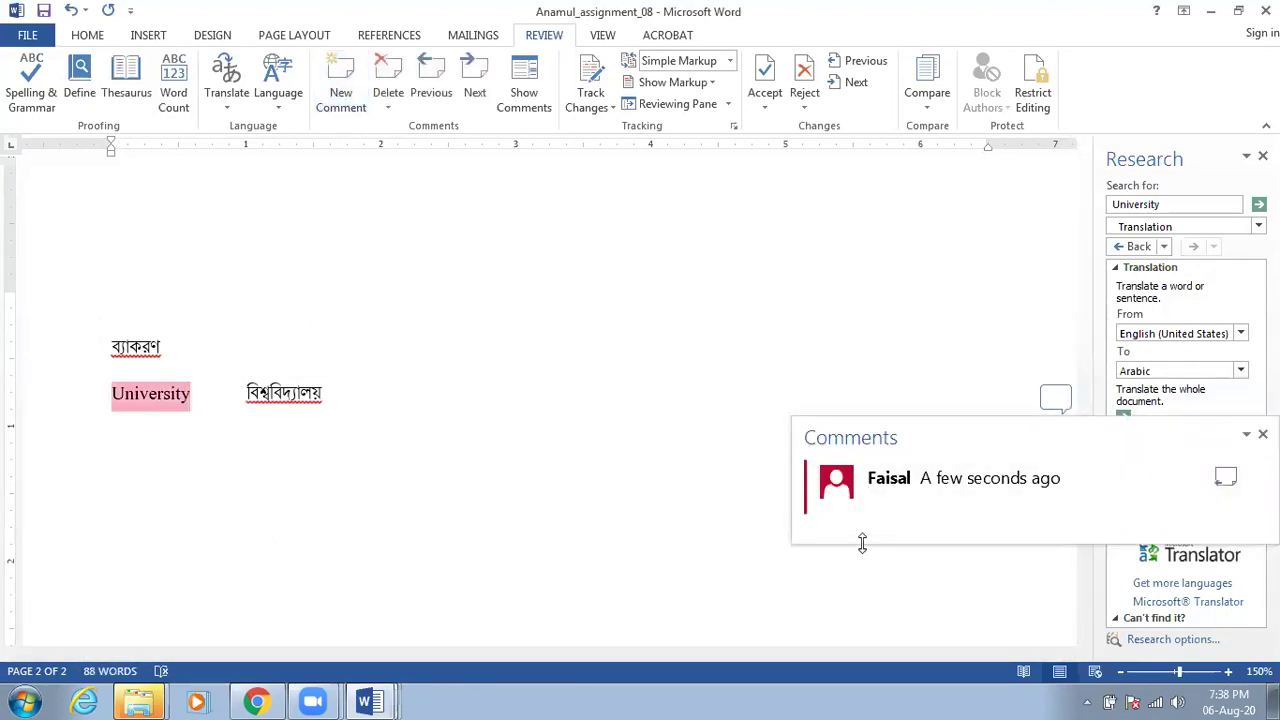
type("Well done")
key("Return")
key("BackSpace")
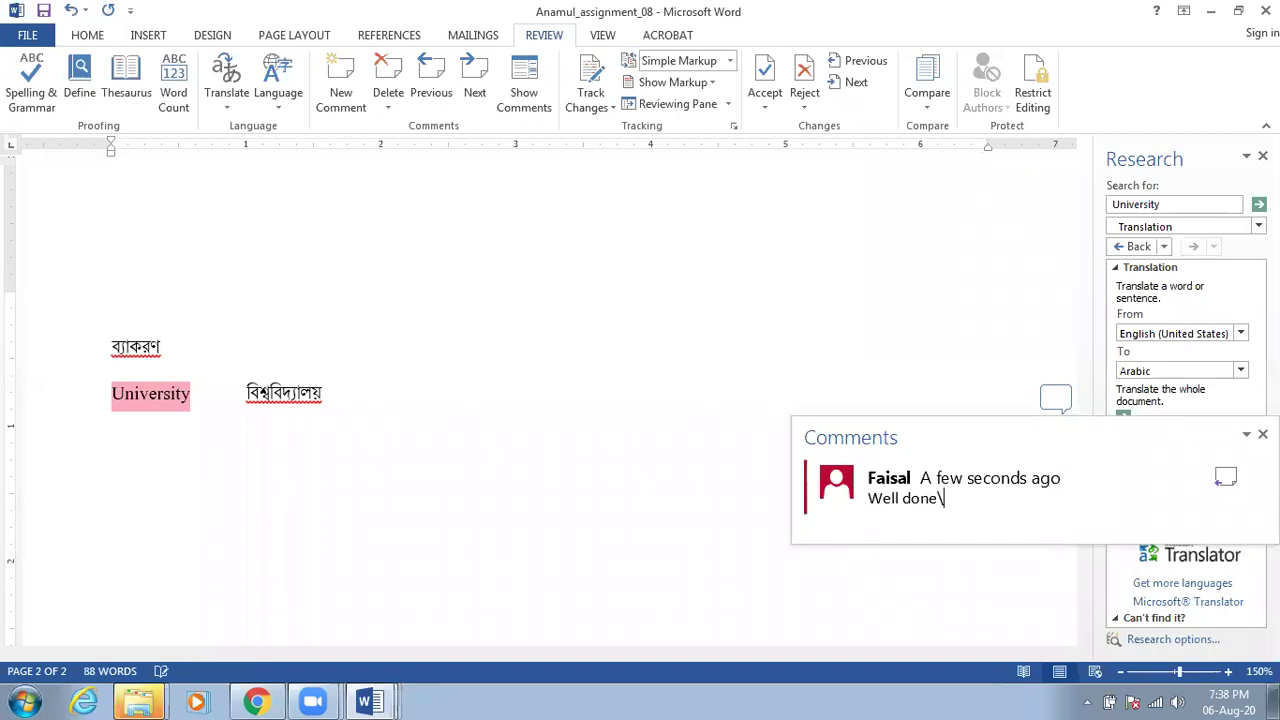
left_click(695, 438)
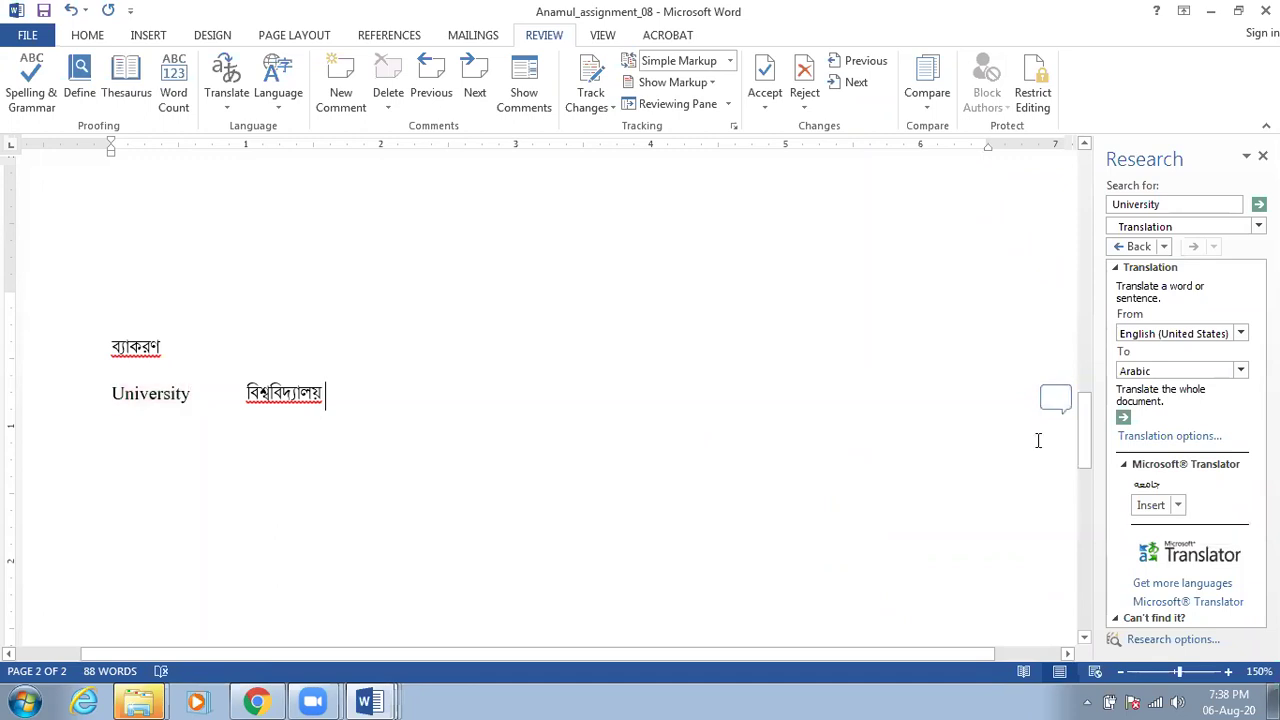
left_click(1058, 398)
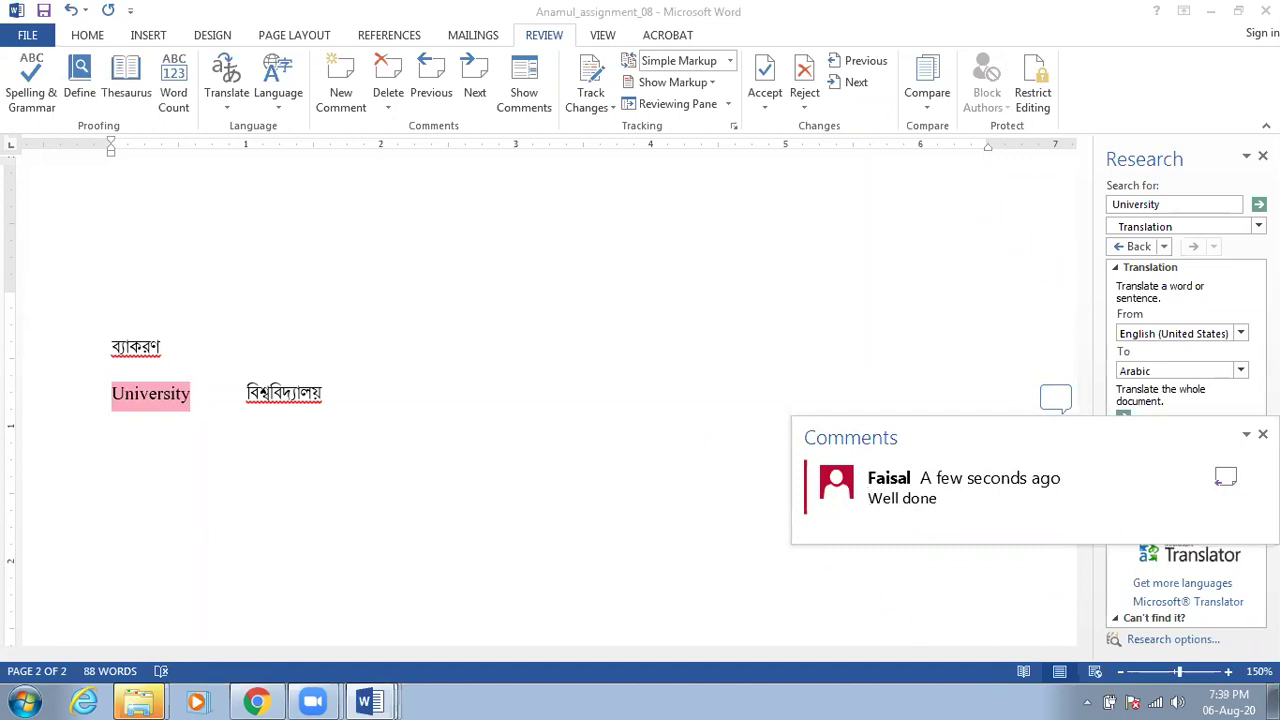
left_click(270, 421)
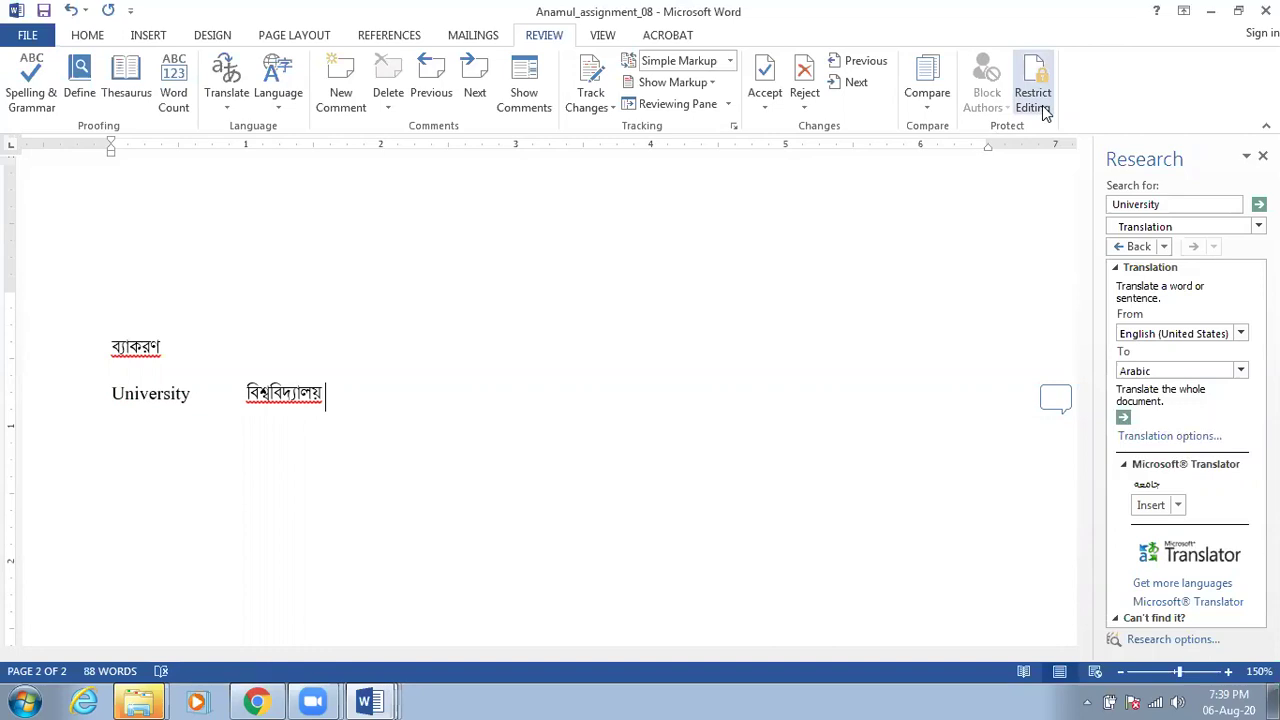
In Restrict Editing, limit allowed editing to No changes (Read only)
left_click(1043, 113)
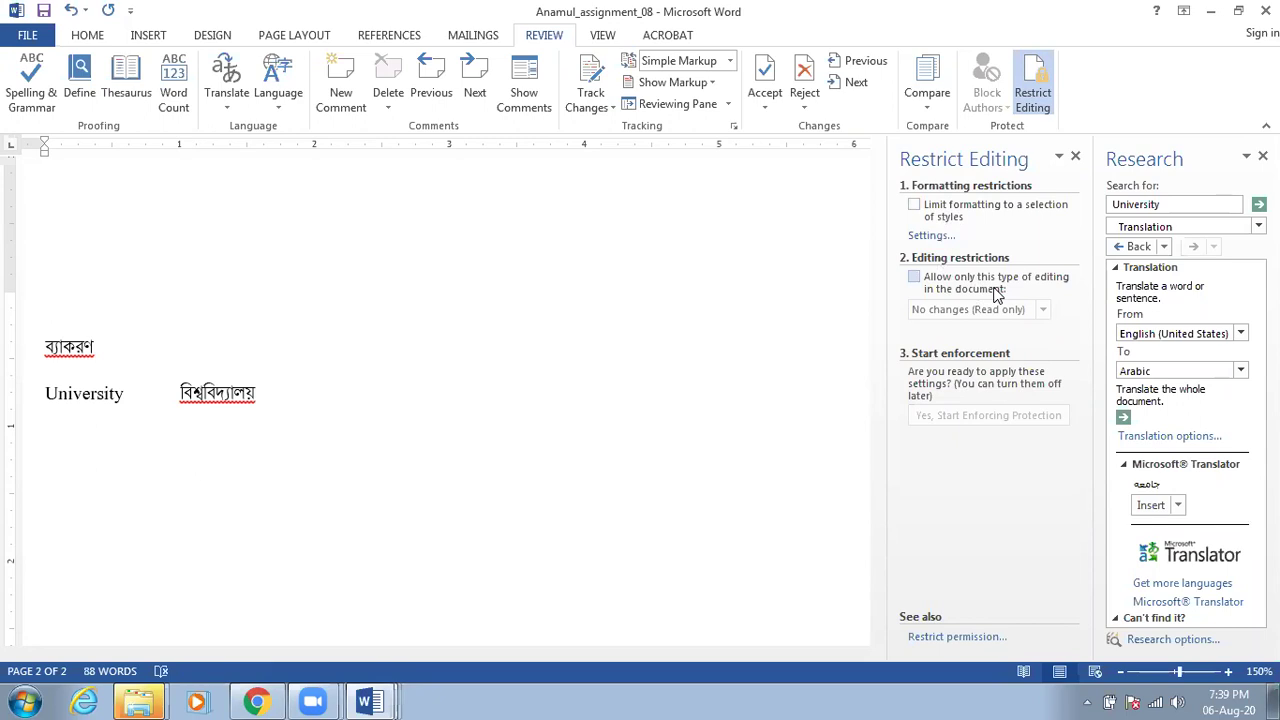
left_click(997, 290)
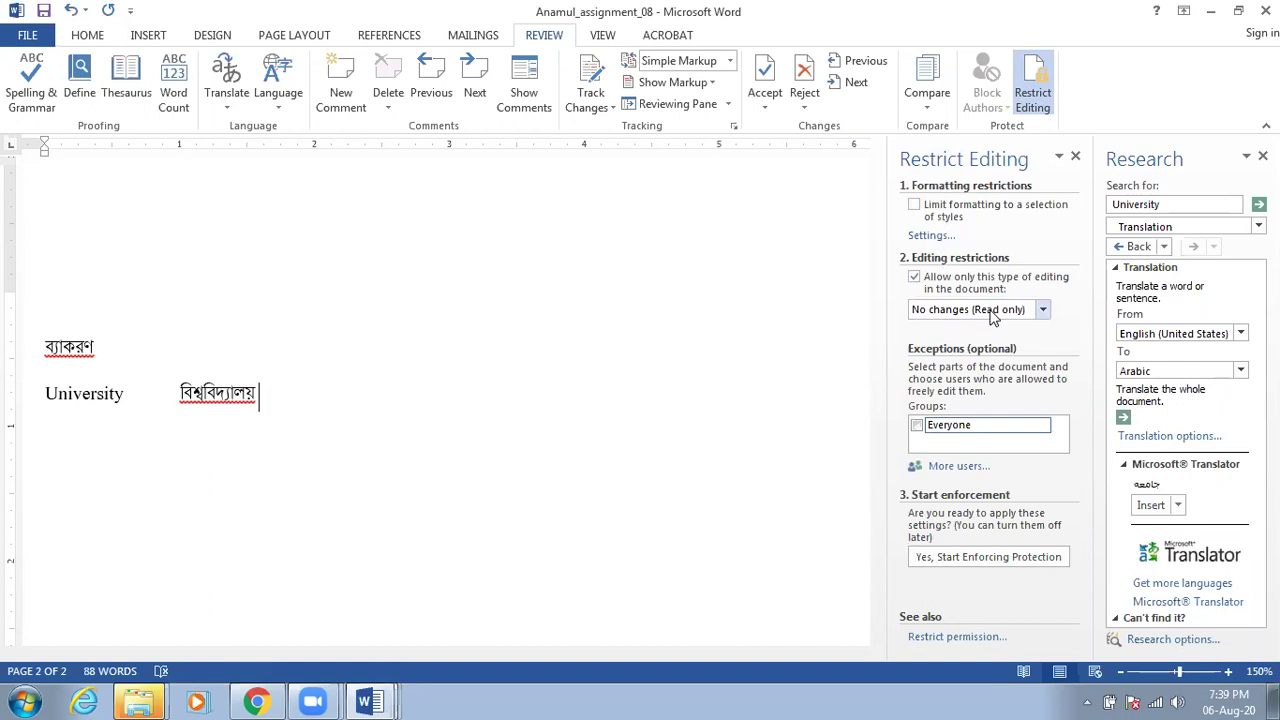
left_click(993, 312)
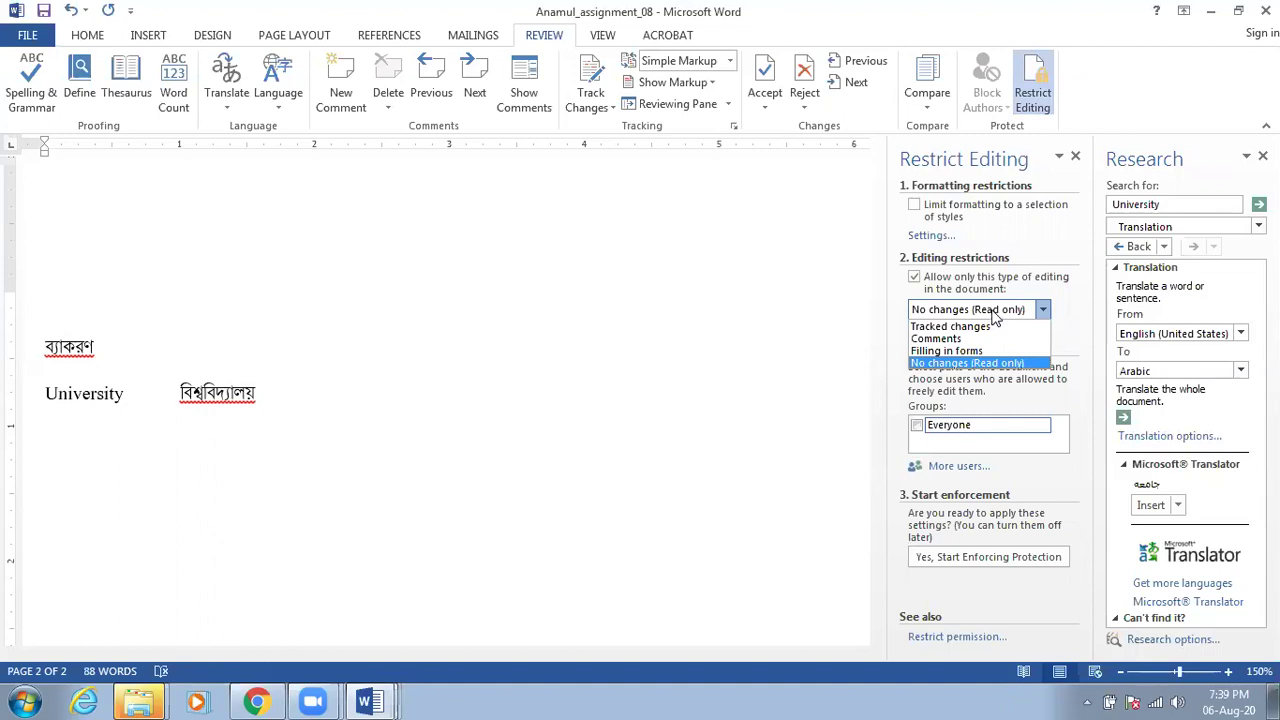
left_click(978, 365)
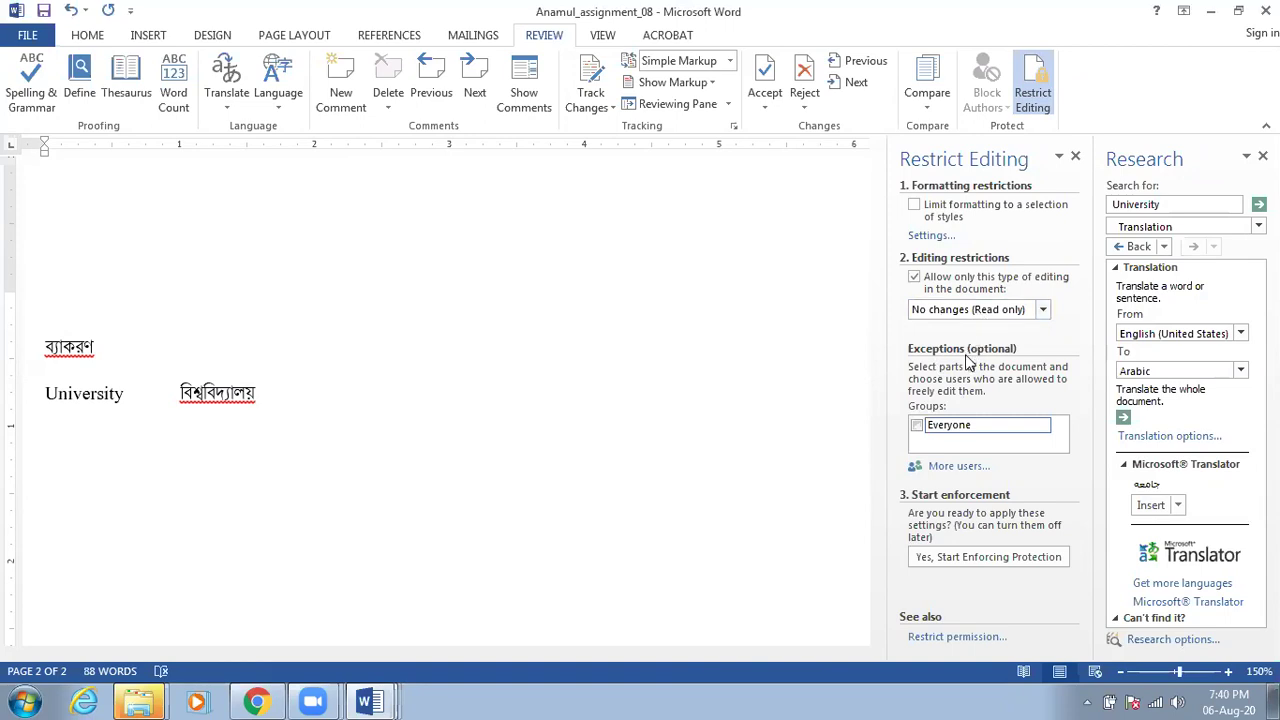
scroll(968, 362, "down", 2)
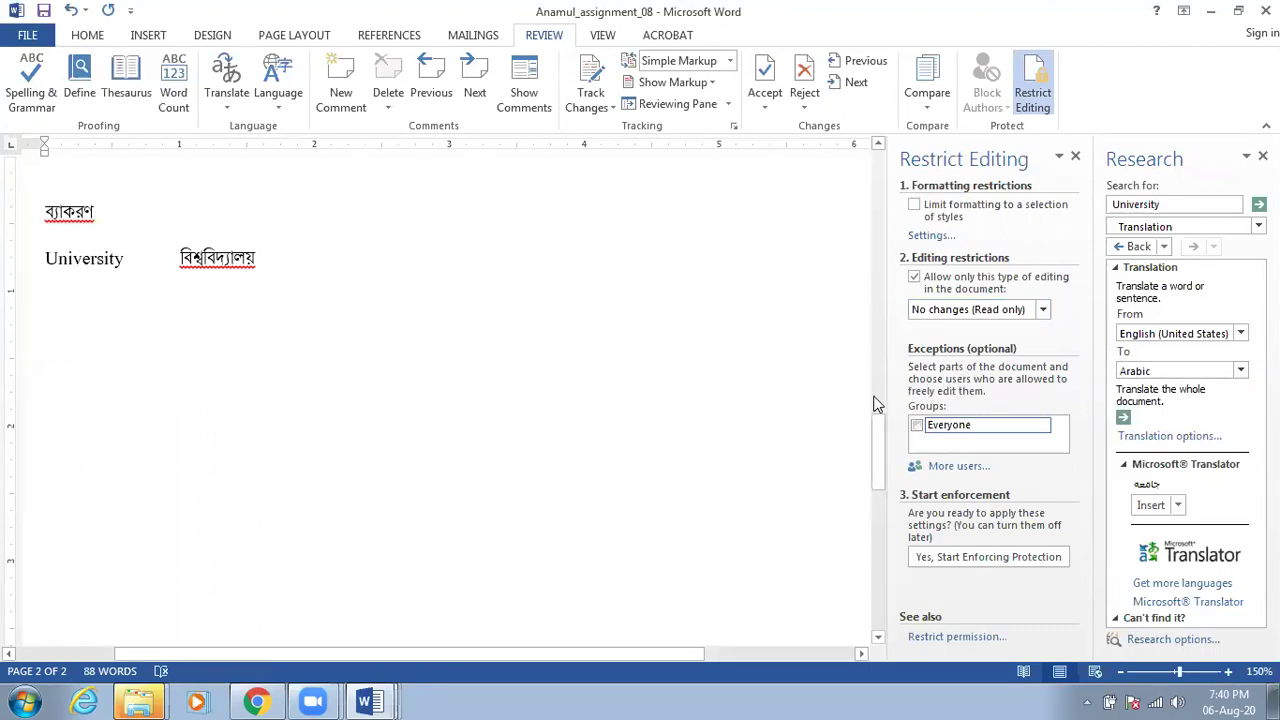
scroll(588, 382, "up", 2)
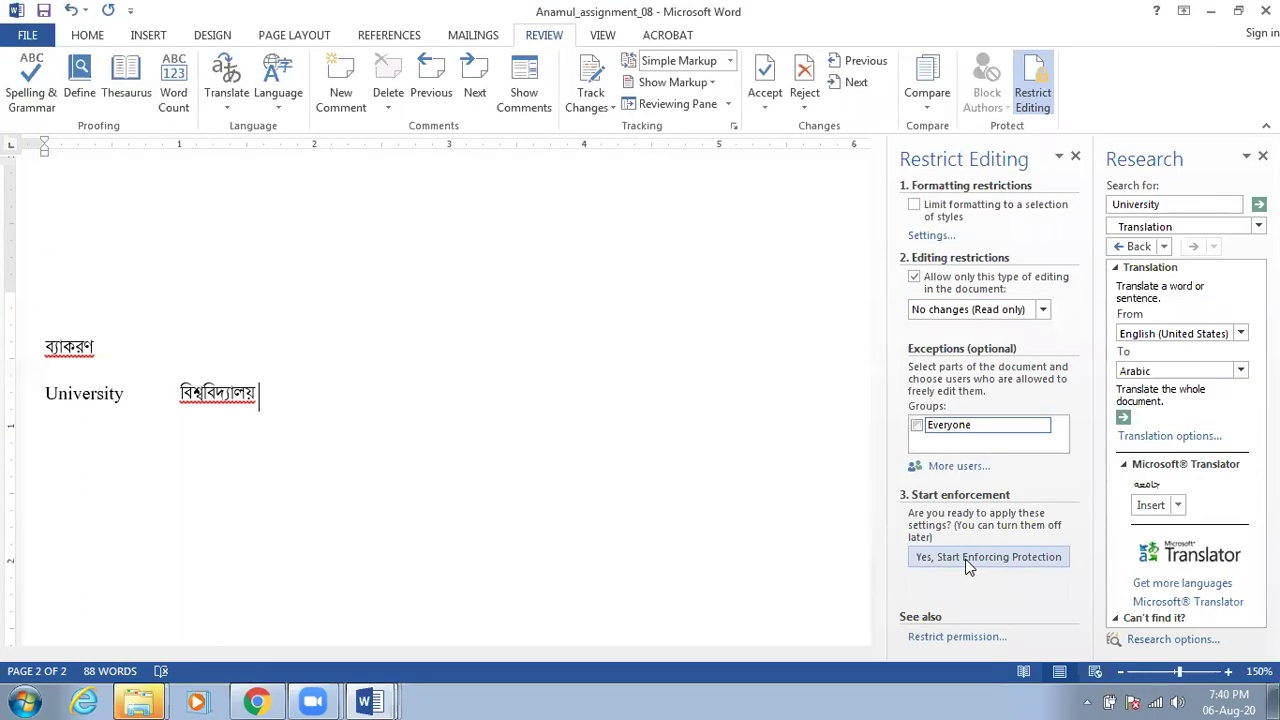
Start enforcing the protection with a password
left_click(967, 559)
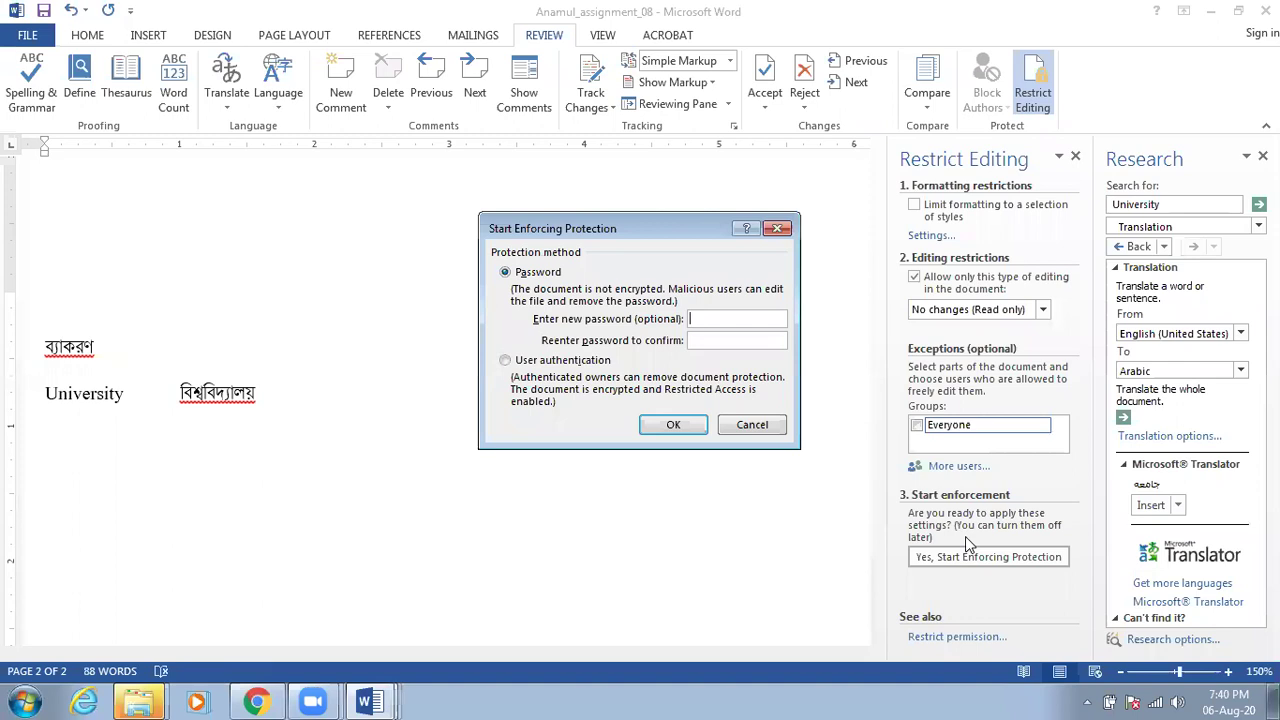
type("123456")
left_click(691, 429)
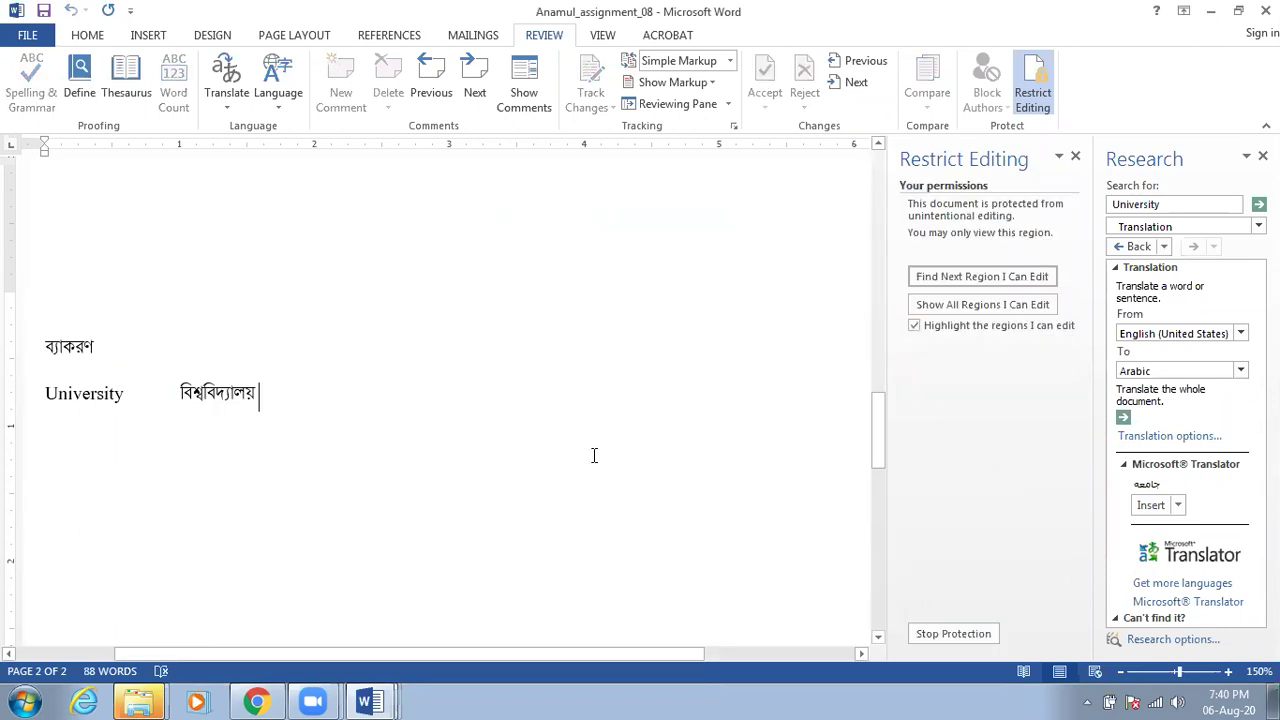
scroll(583, 460, "up", 5)
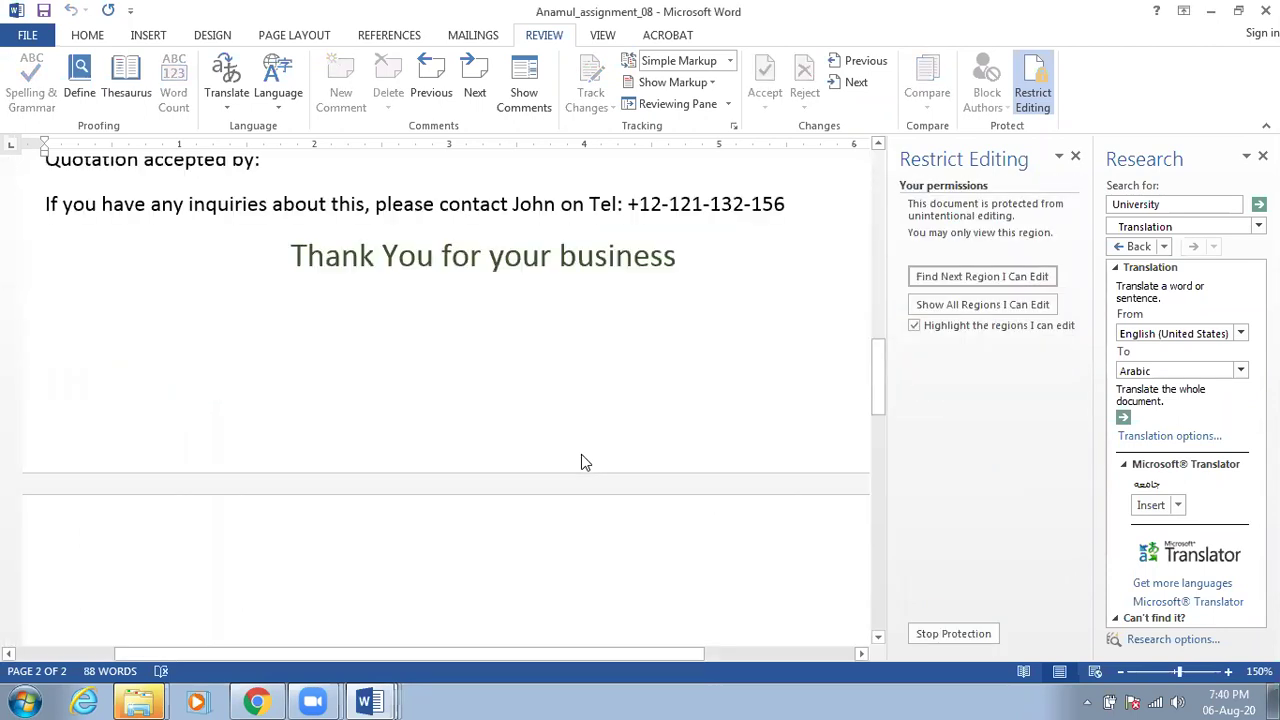
Save a copy of the document to the Desktop named 'read only'
left_click(27, 34)
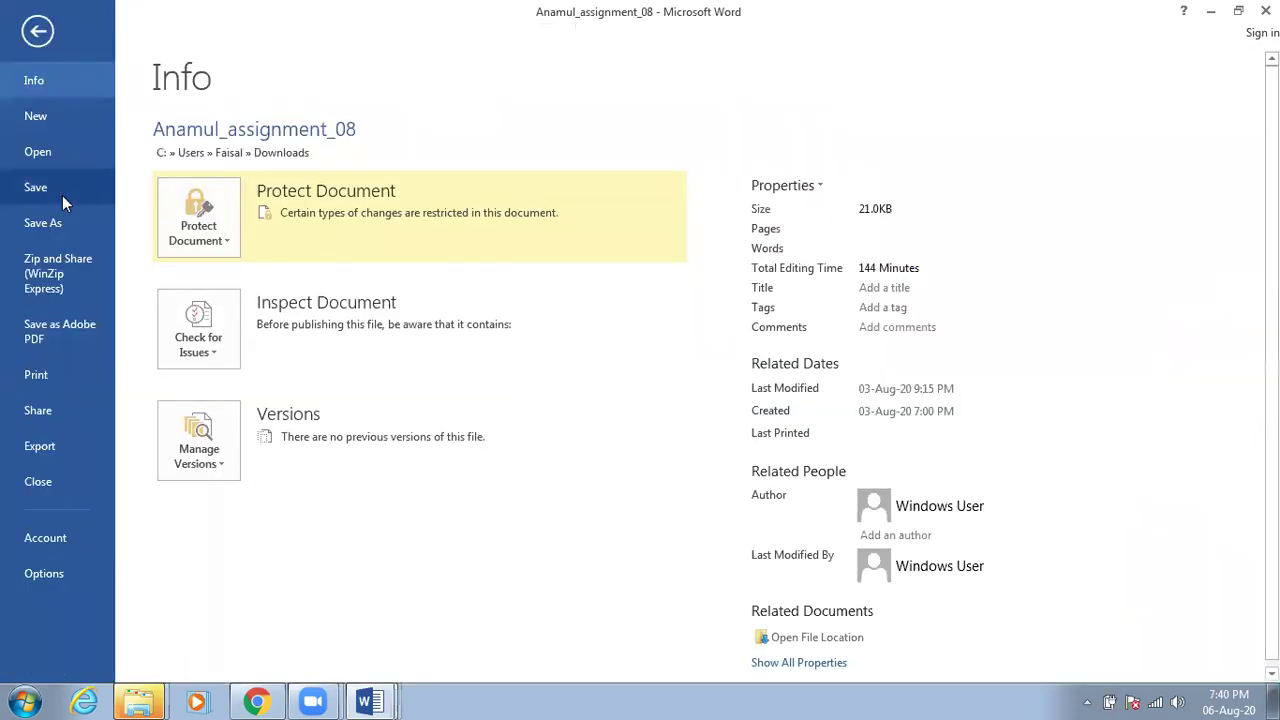
left_click(56, 219)
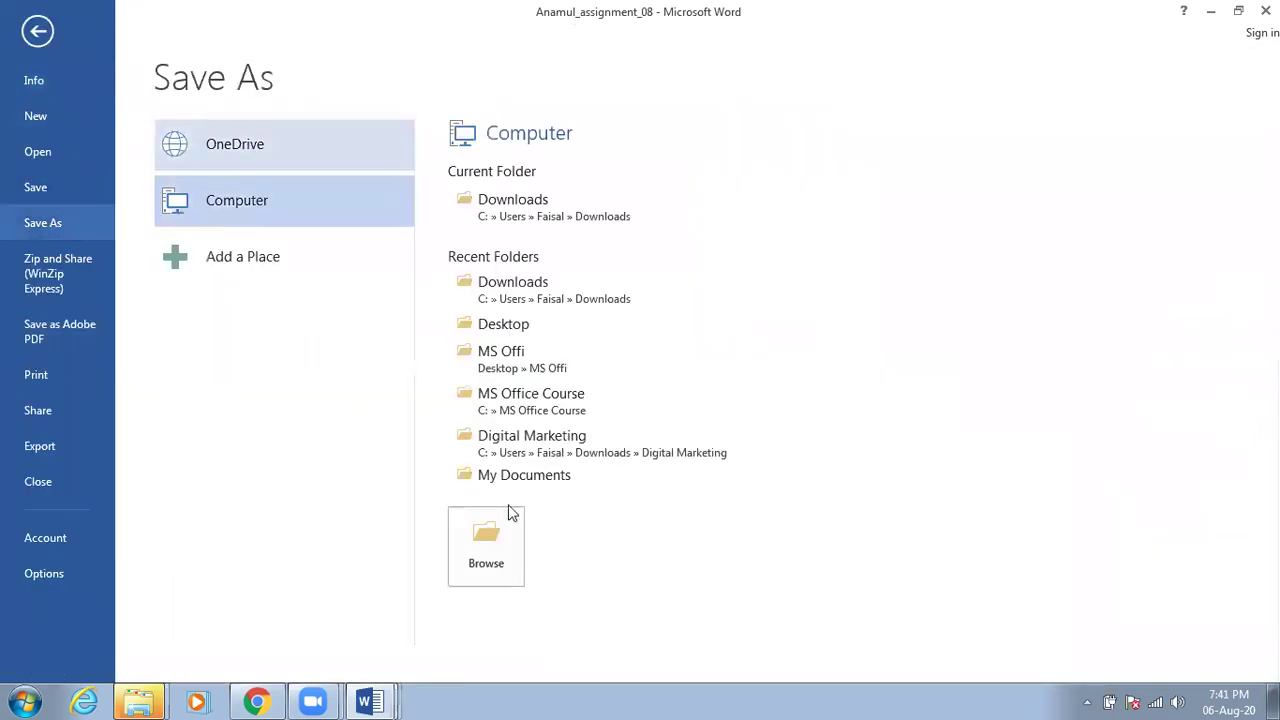
left_click(516, 325)
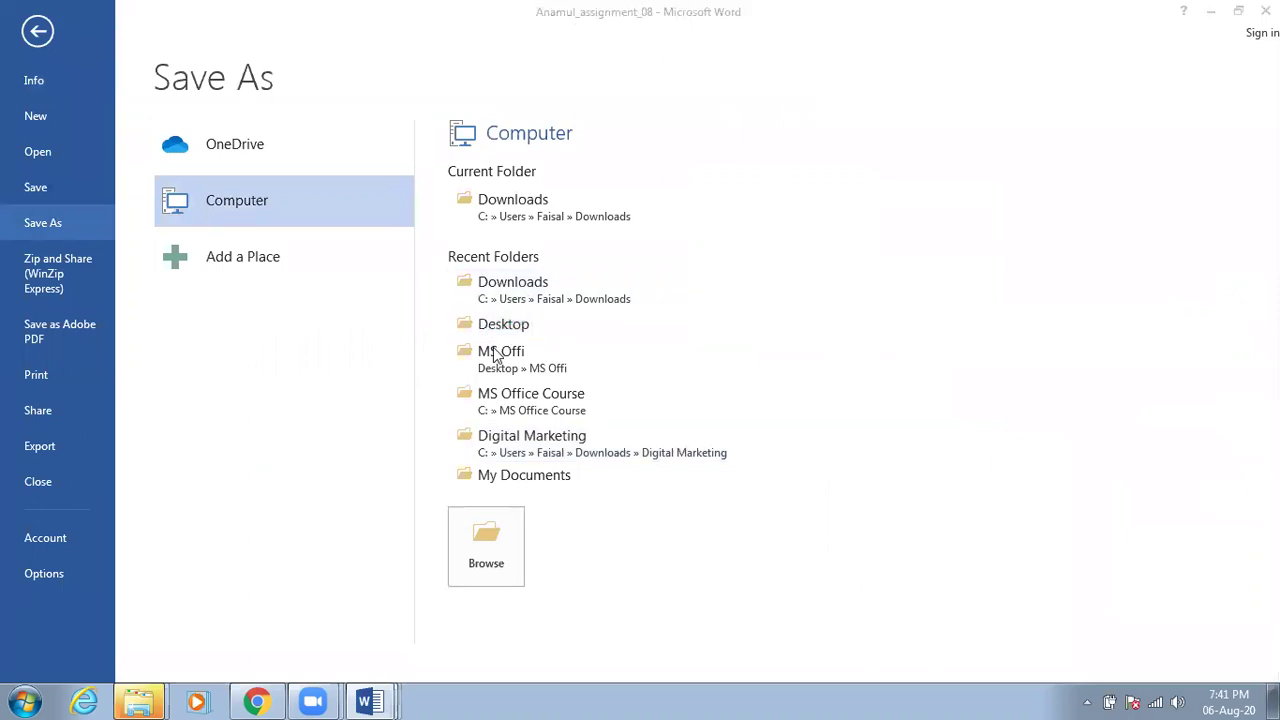
type("read only")
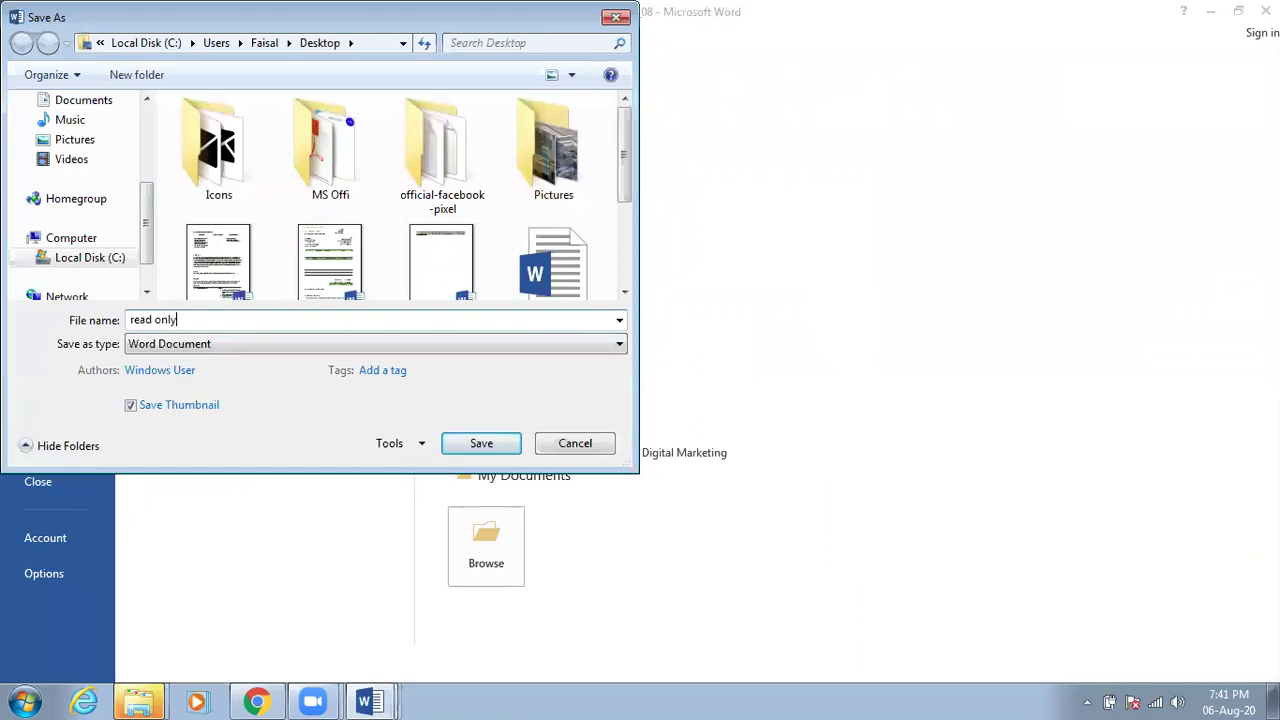
left_click(502, 446)
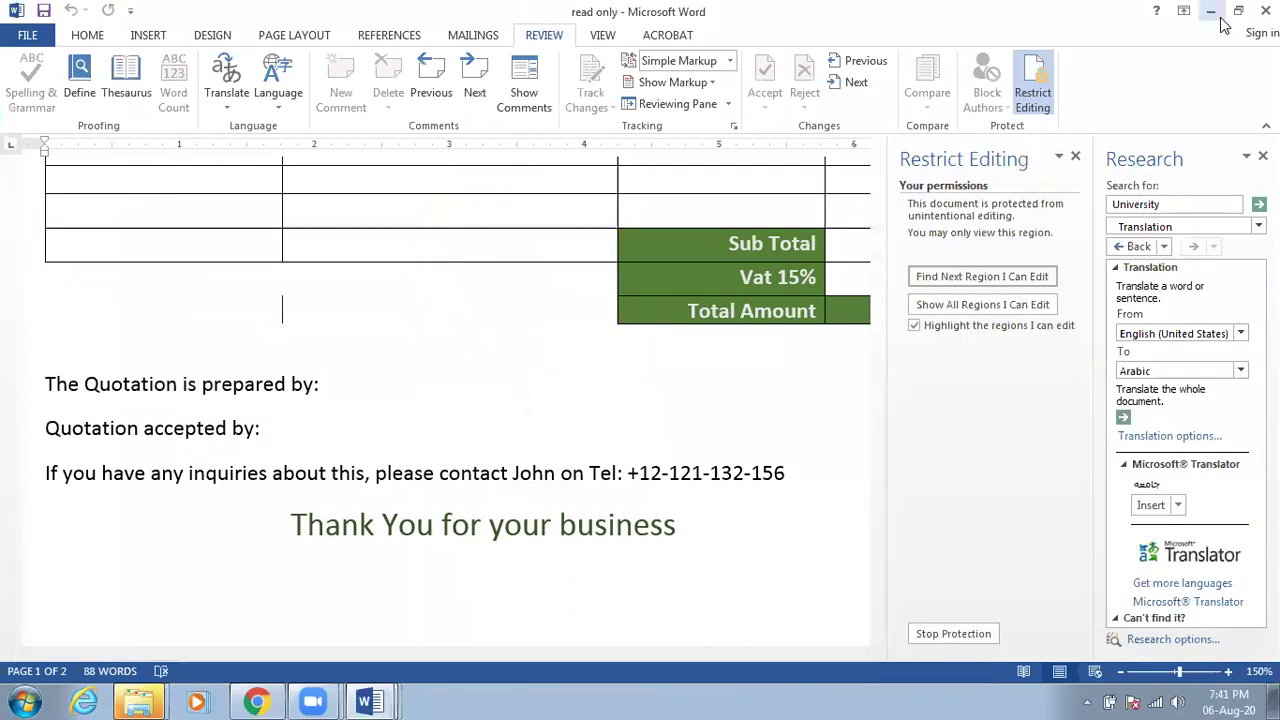
Close the saved document and minimise Chrome, Document2, Explorer and the other open windows
left_click(1265, 10)
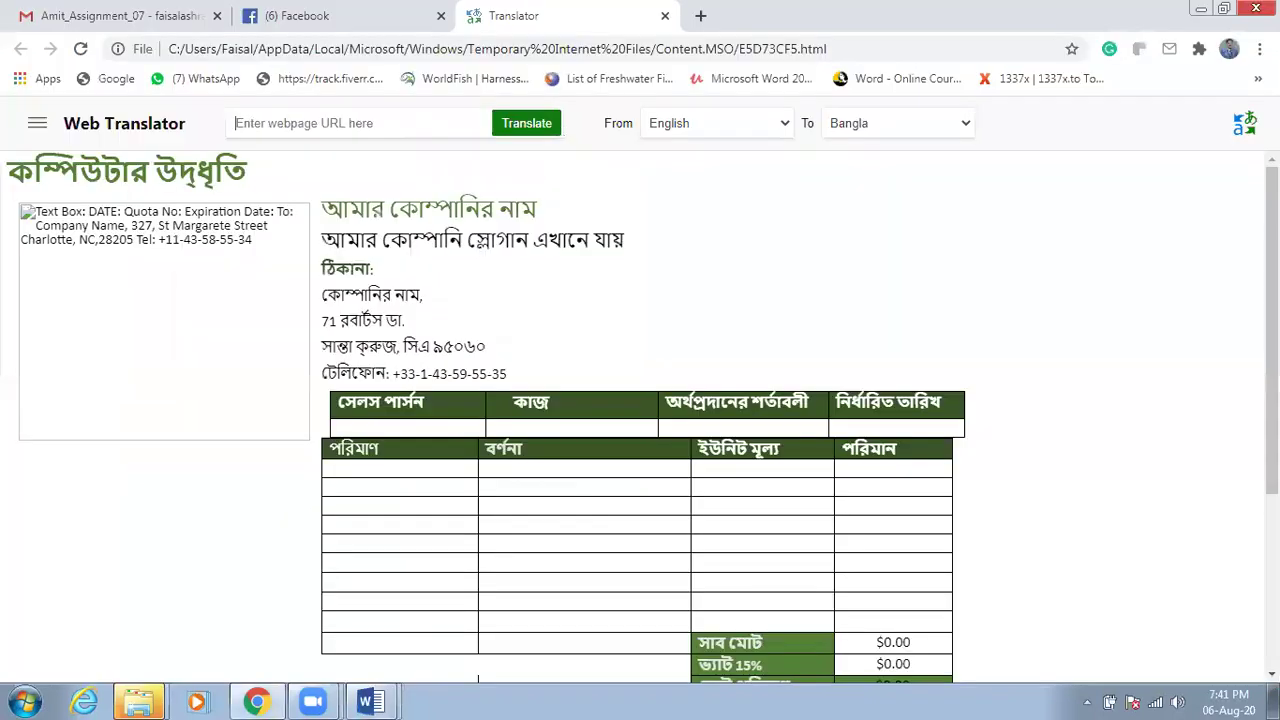
left_click(1202, 9)
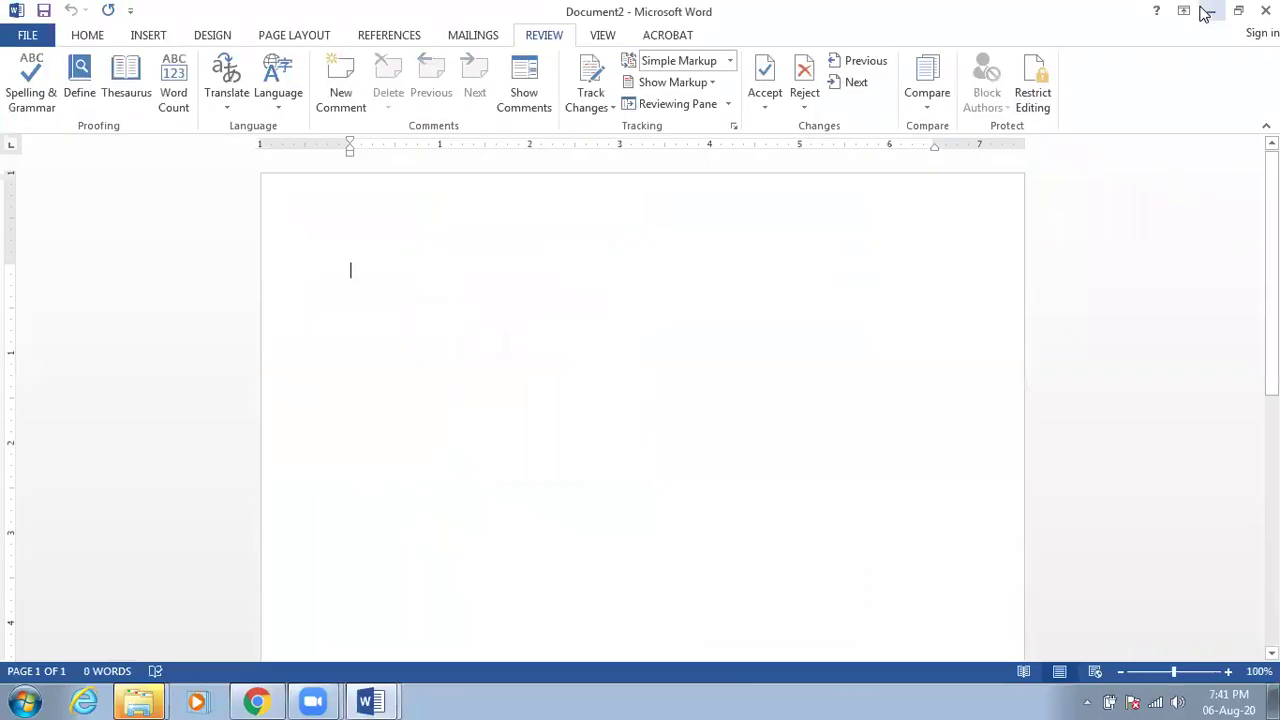
left_click(1205, 12)
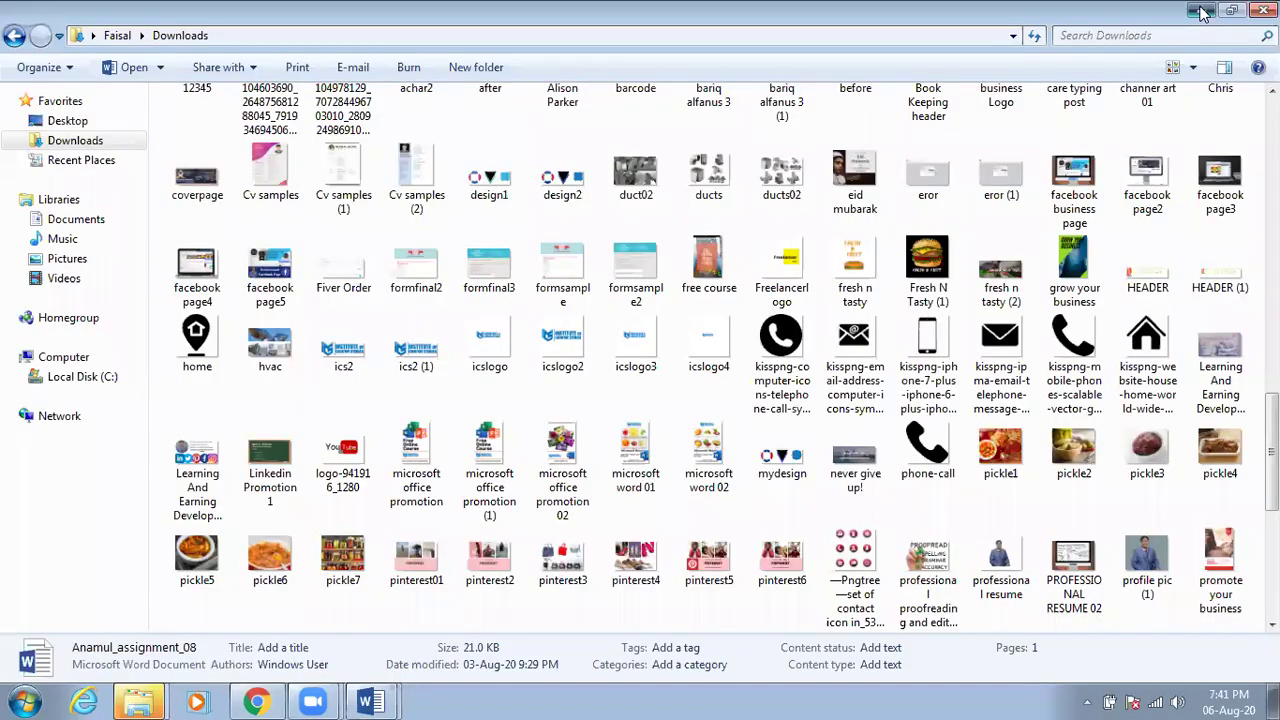
left_click(1205, 12)
left_click(1205, 12)
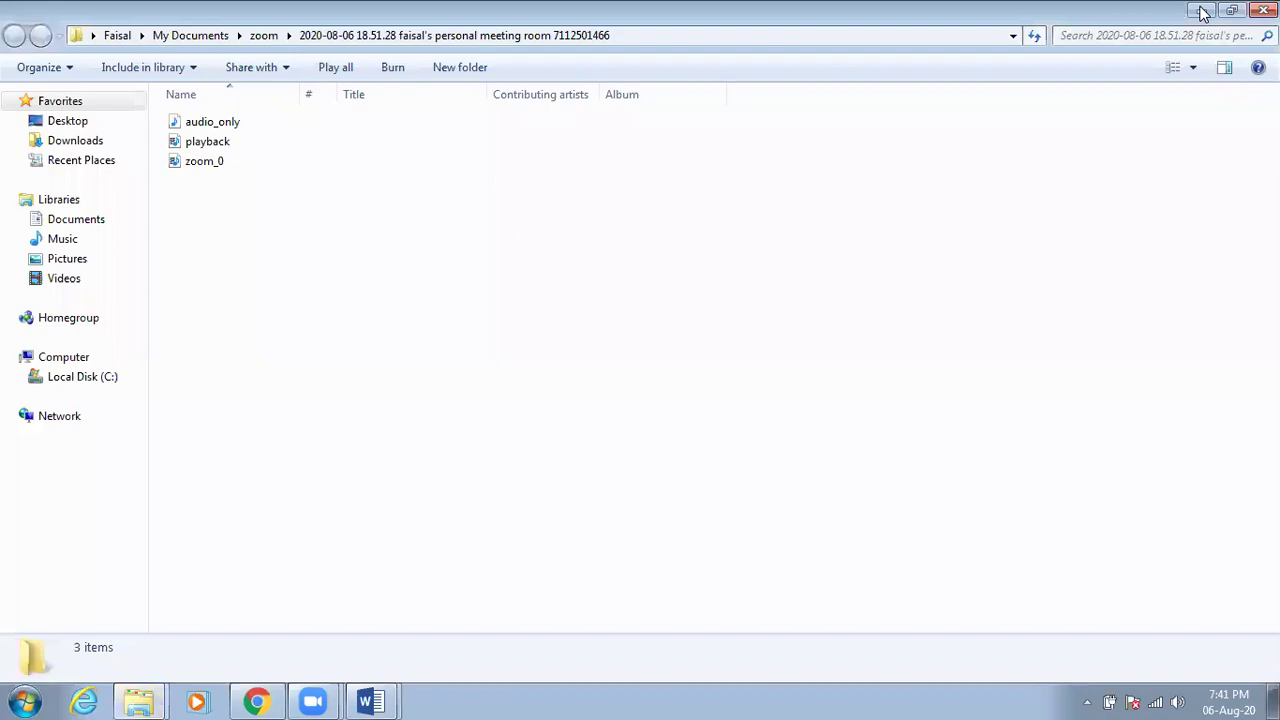
left_click(1203, 12)
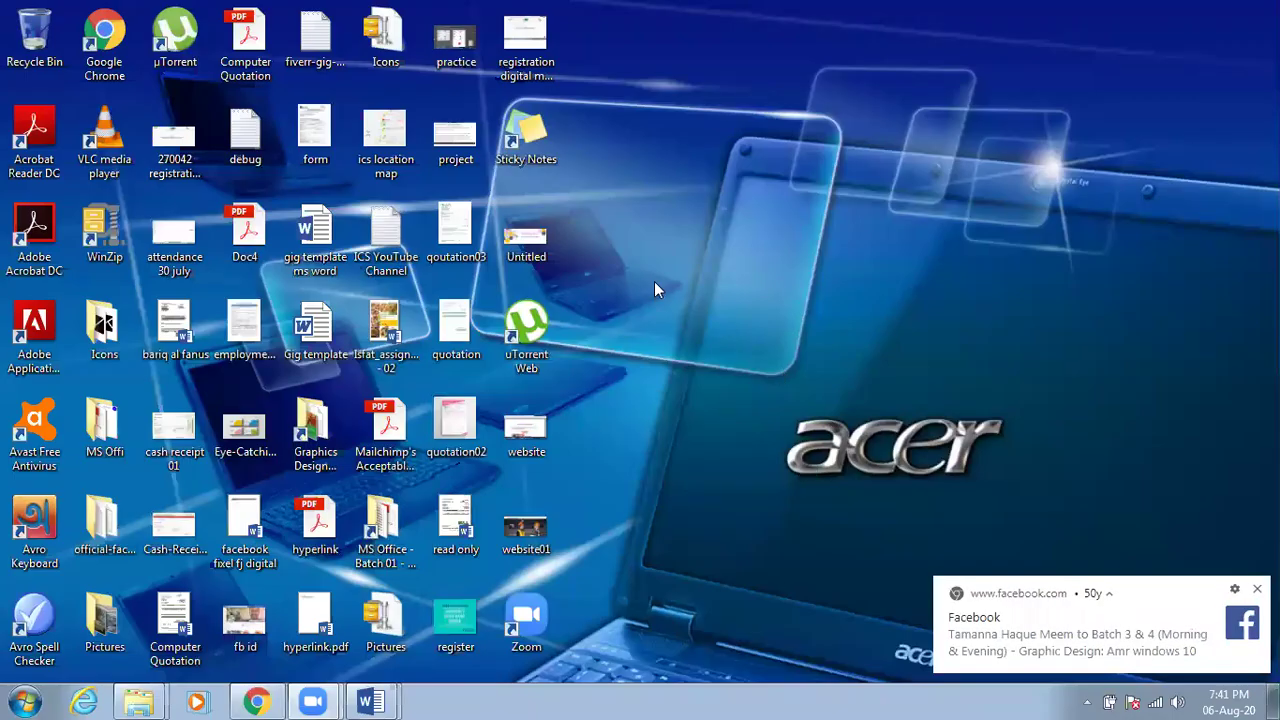
Open the 'read only' file from the desktop in Word
left_click(456, 325)
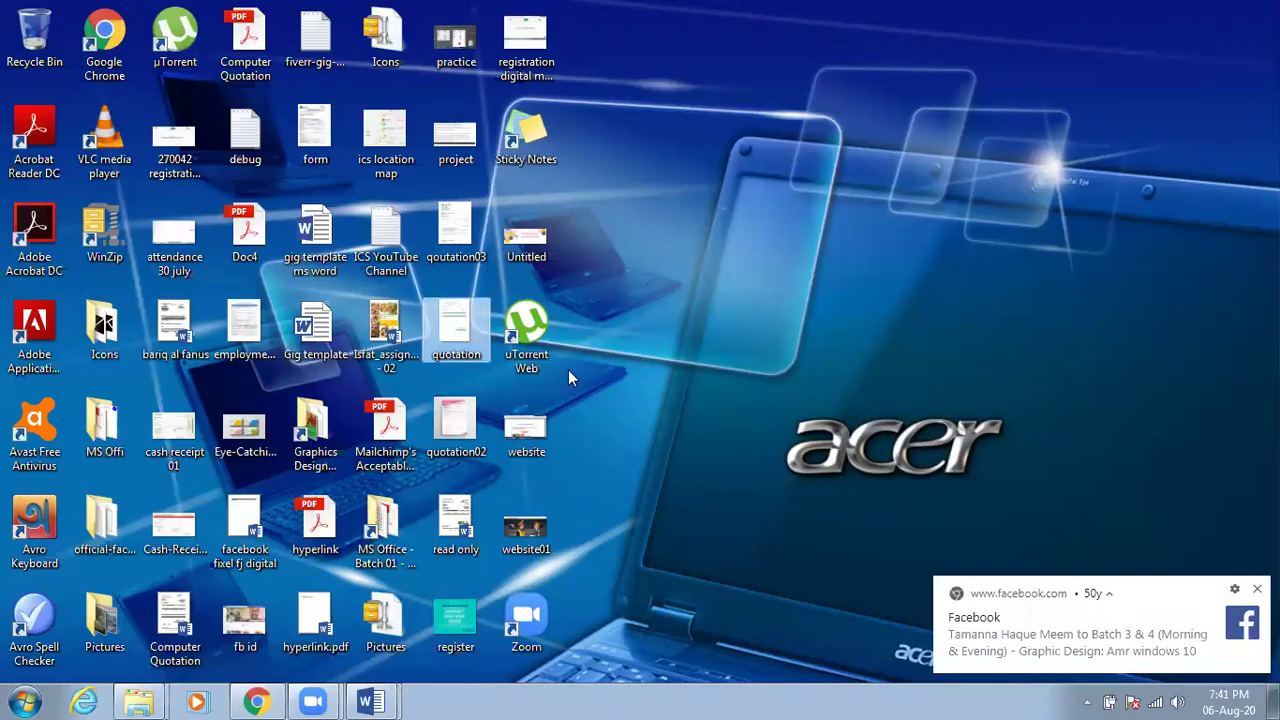
left_click(460, 525)
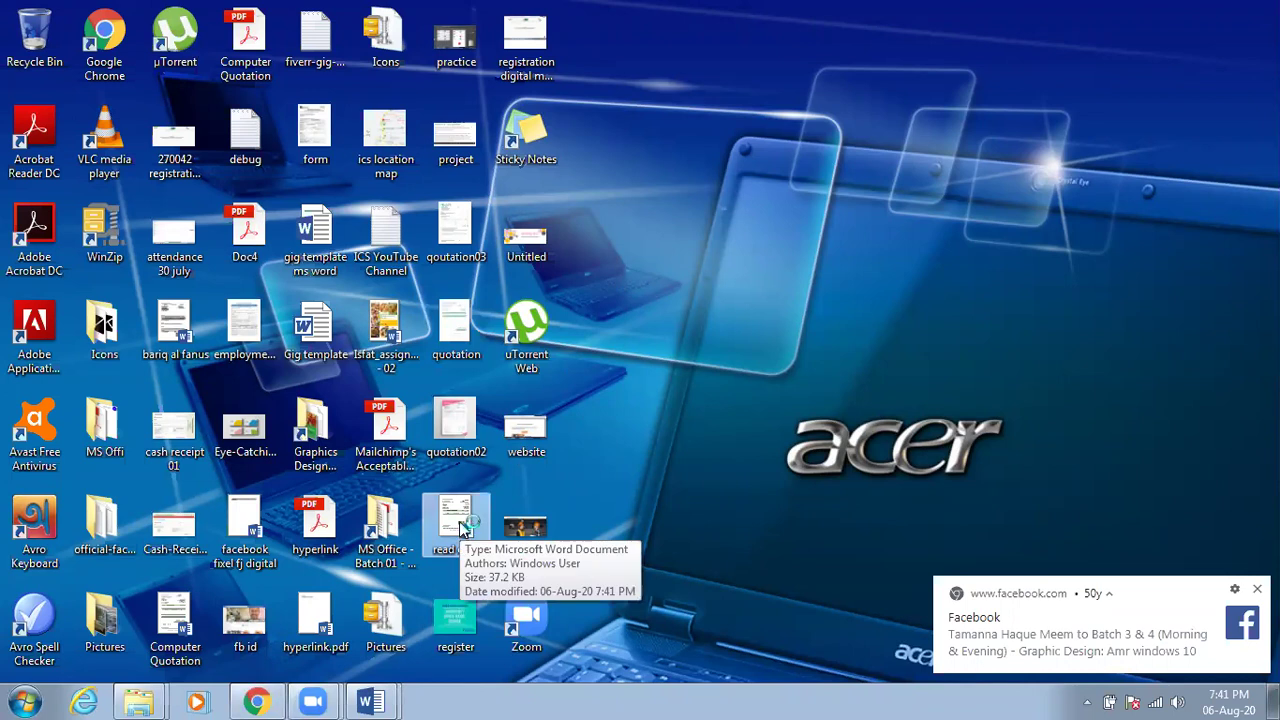
double_click(460, 525)
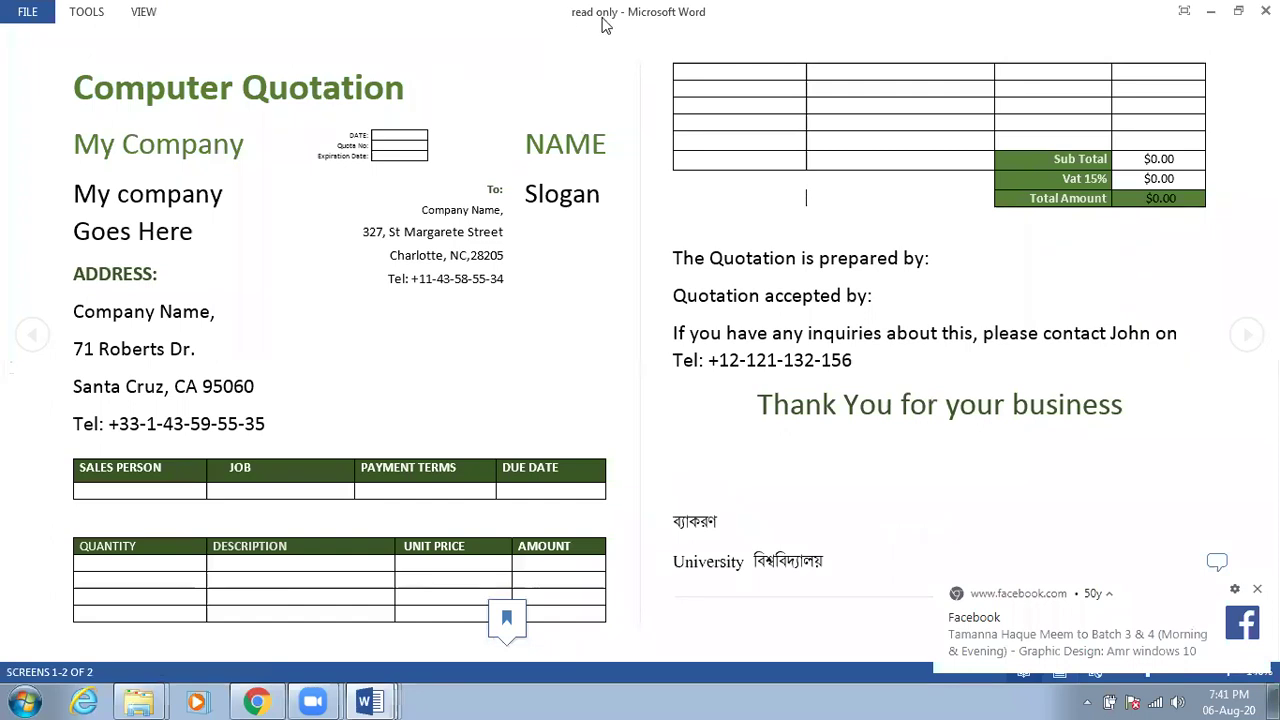
Try editing and selecting text in the read-only quotation, then close it and minimise List Of Fruits
left_click(501, 181)
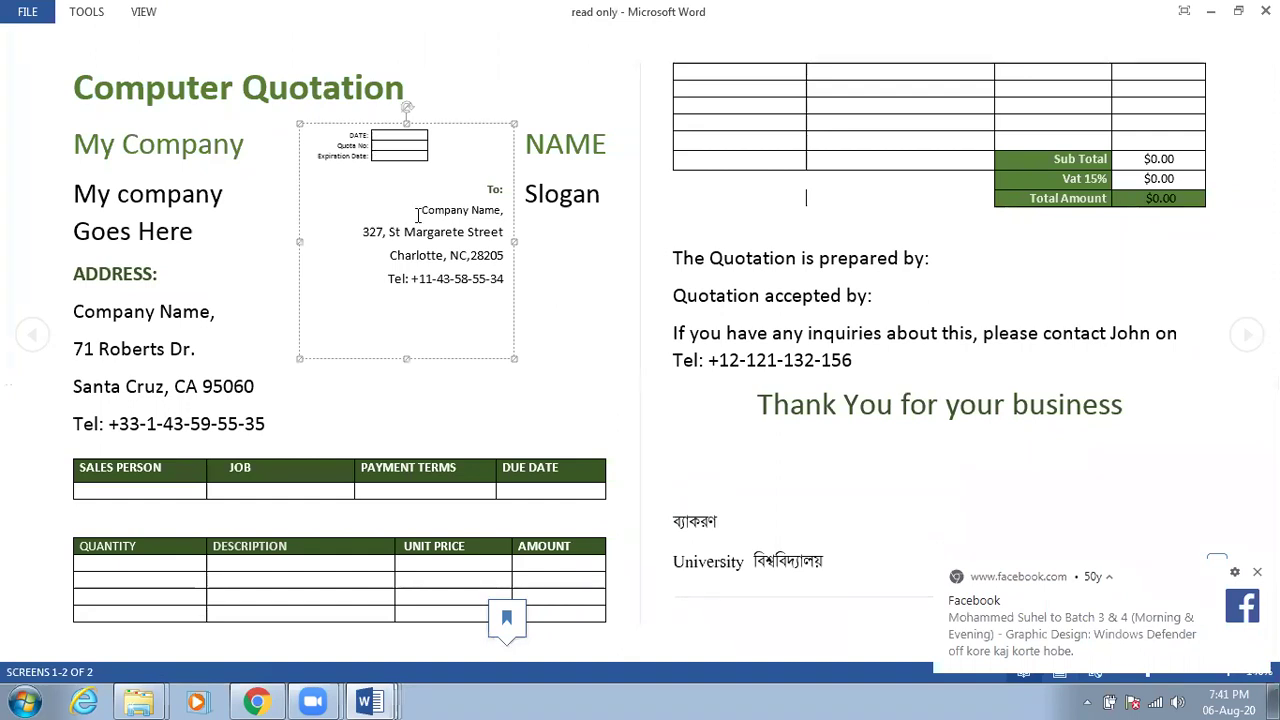
left_click(233, 141)
left_click_drag(206, 148, 238, 141)
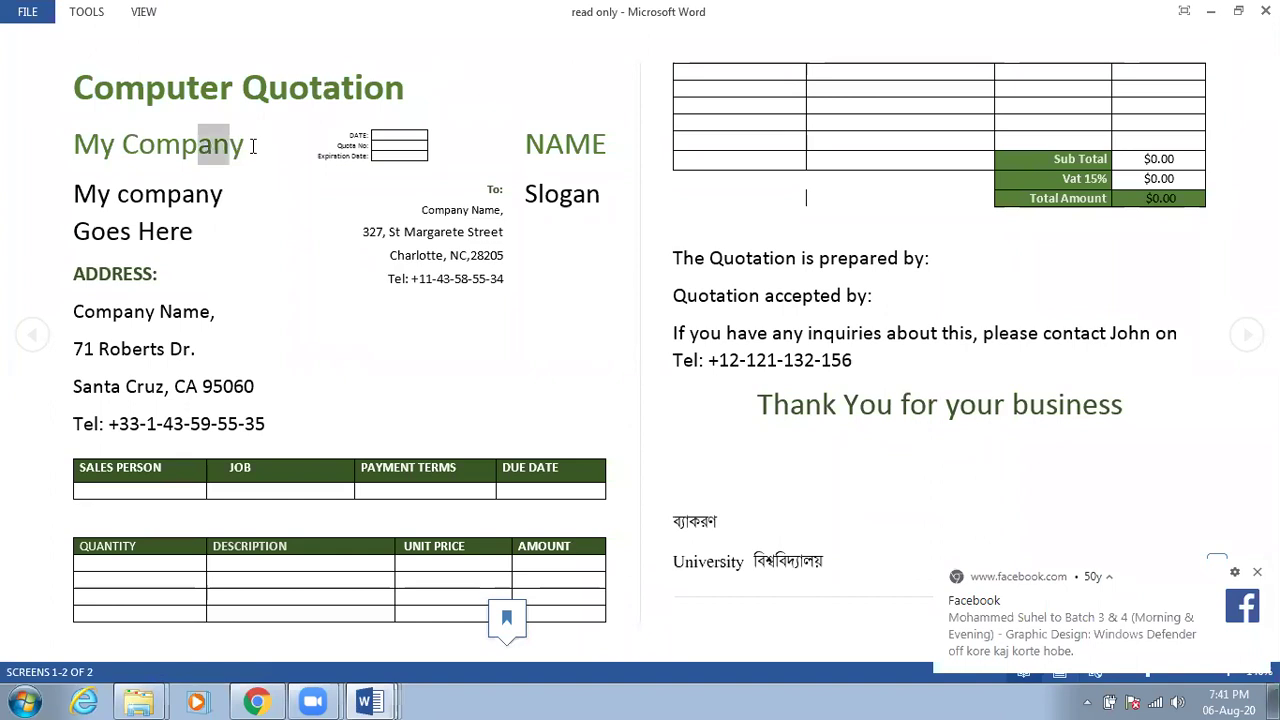
left_click(252, 145)
left_click_drag(190, 234, 227, 397)
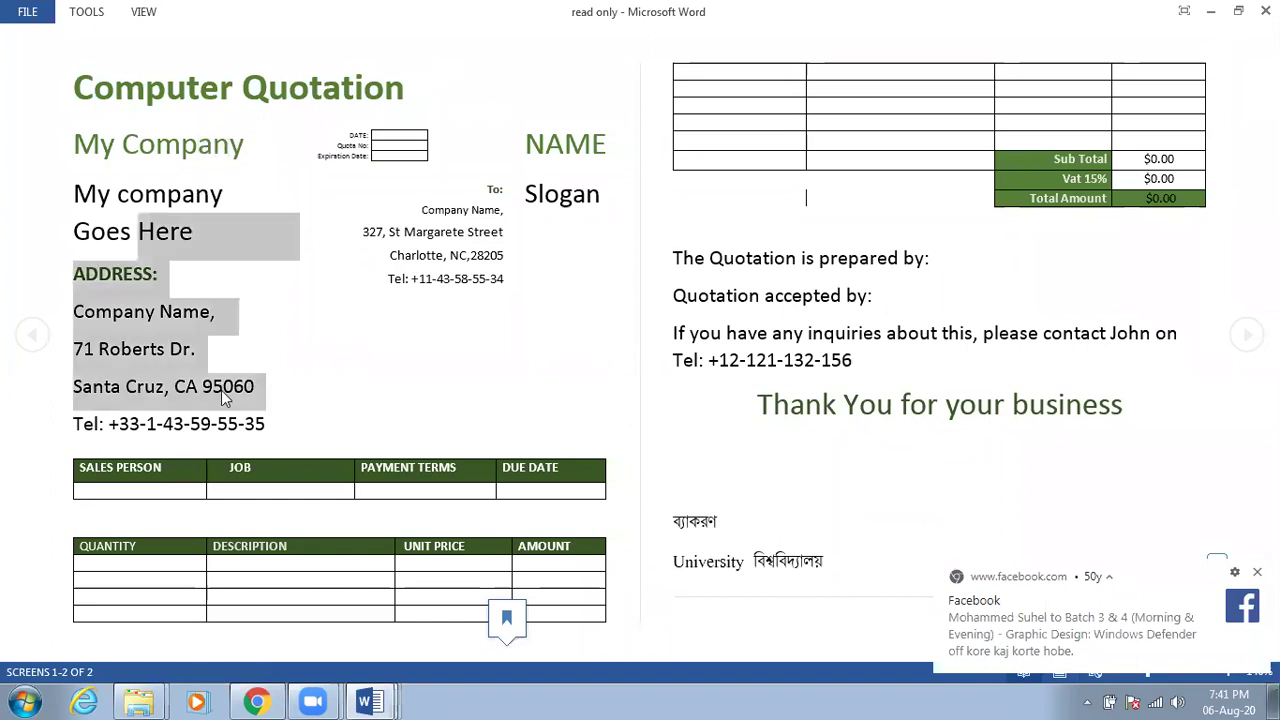
left_click(408, 395)
double_click(878, 298)
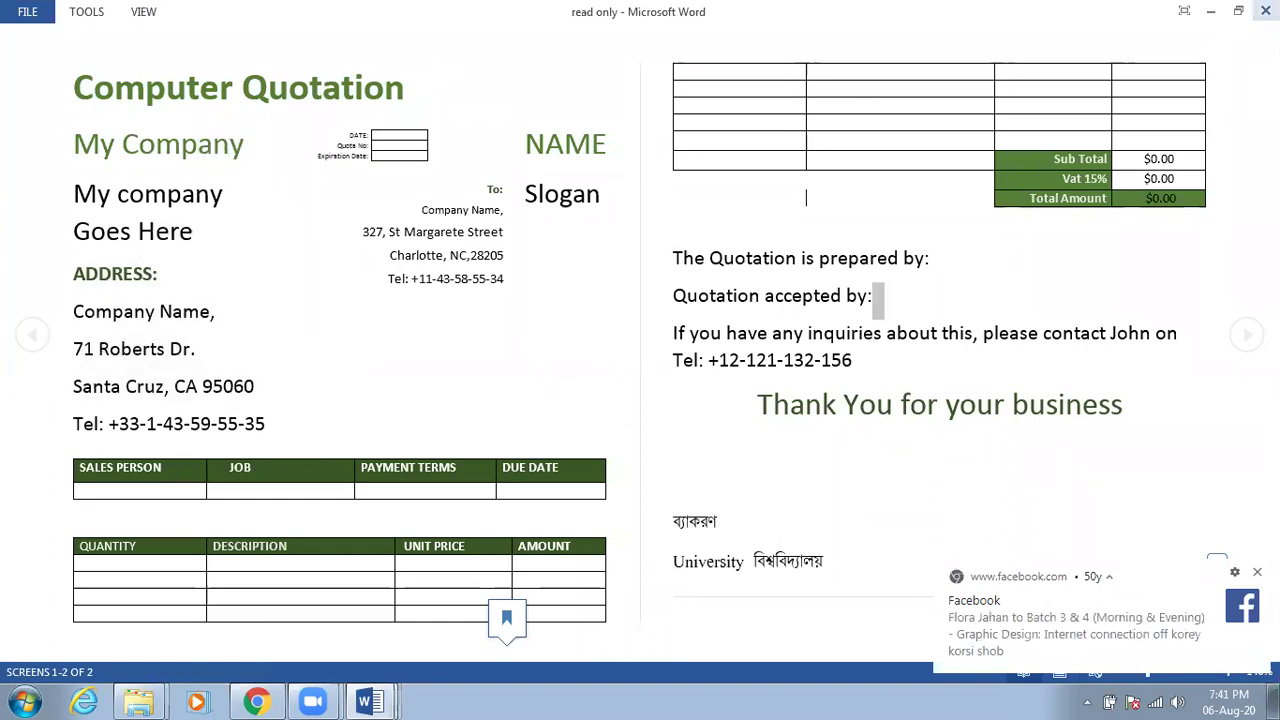
left_click(1265, 11)
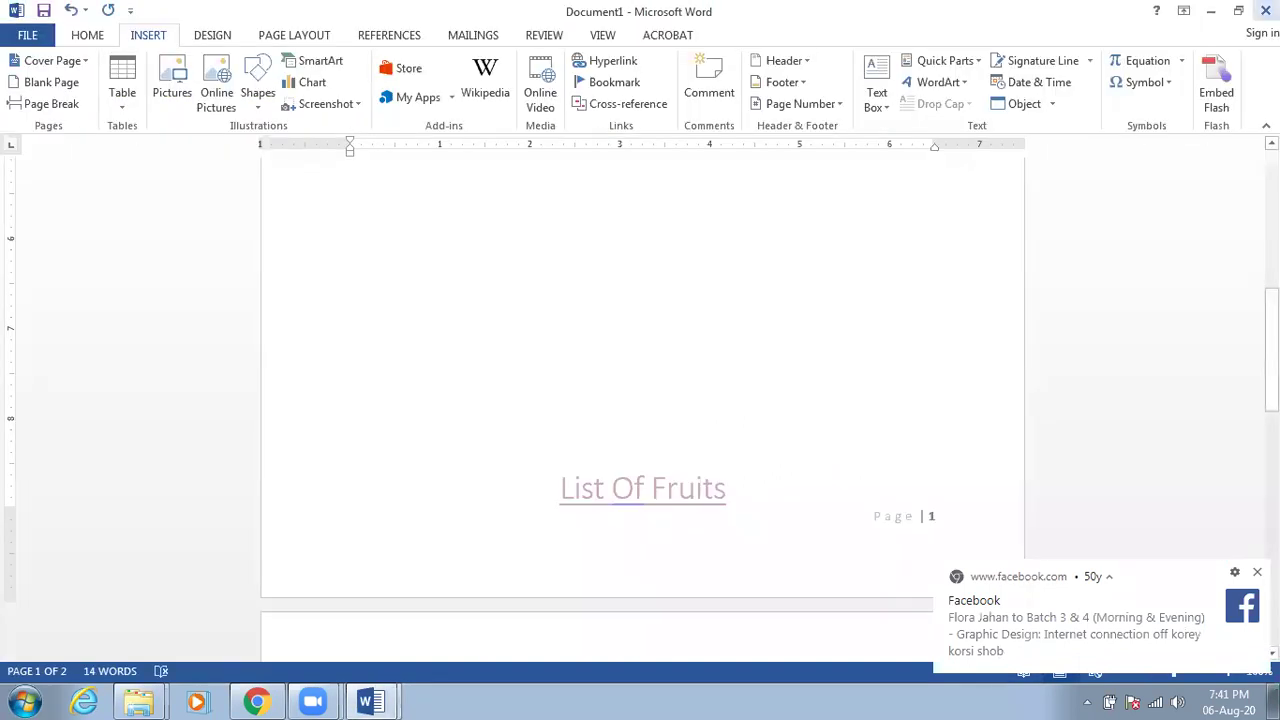
left_click(1212, 11)
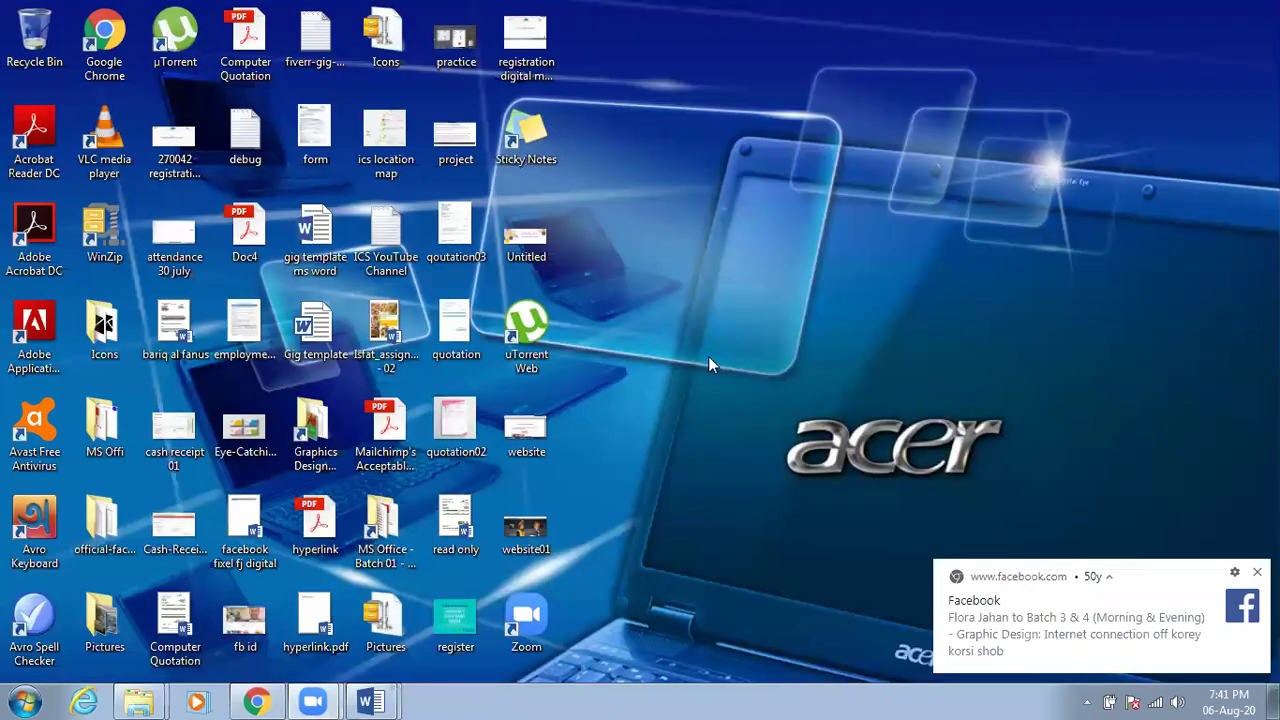
Restore Chrome, close the Web Translator tab and close the Batch 3 & 4 chat
left_click(265, 700)
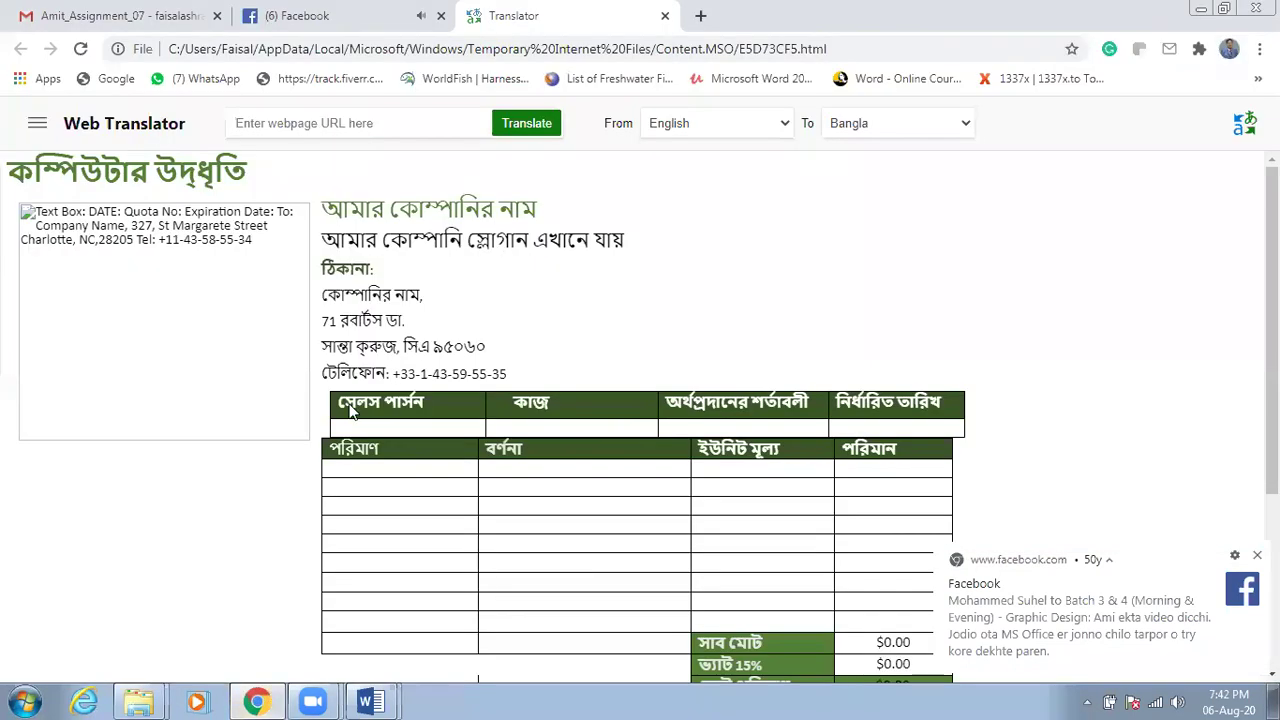
left_click(665, 17)
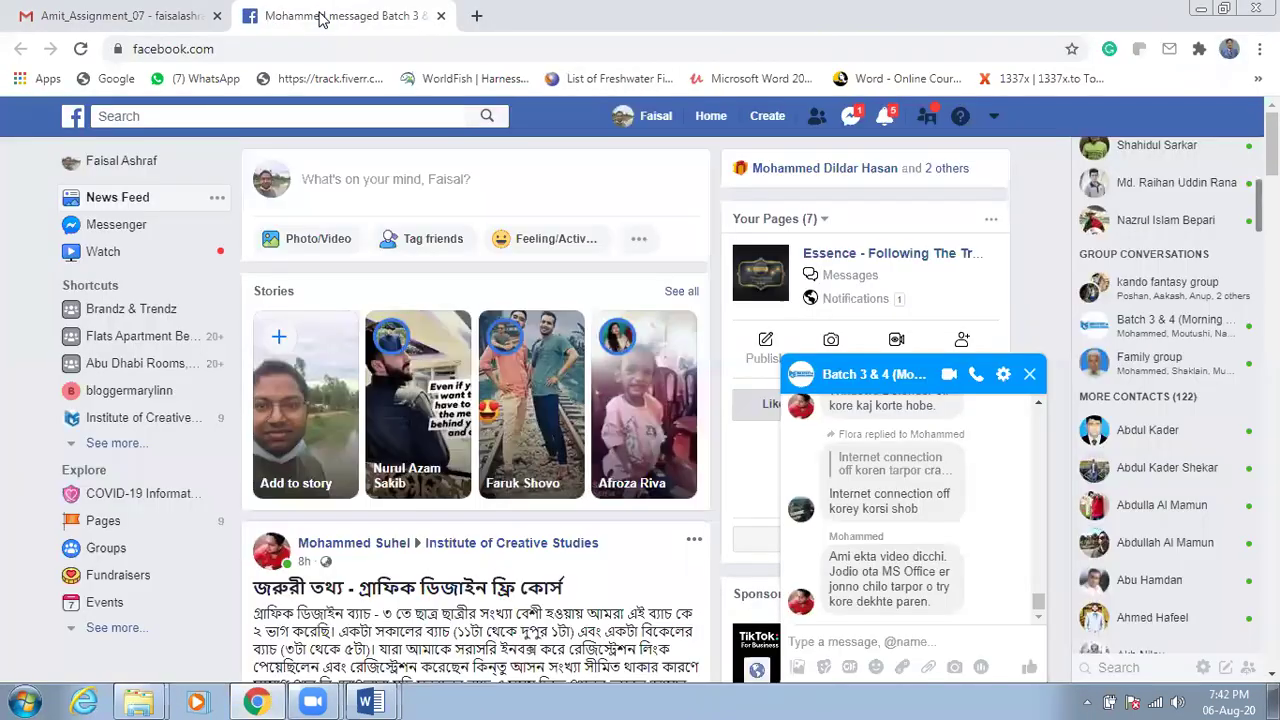
left_click(1029, 374)
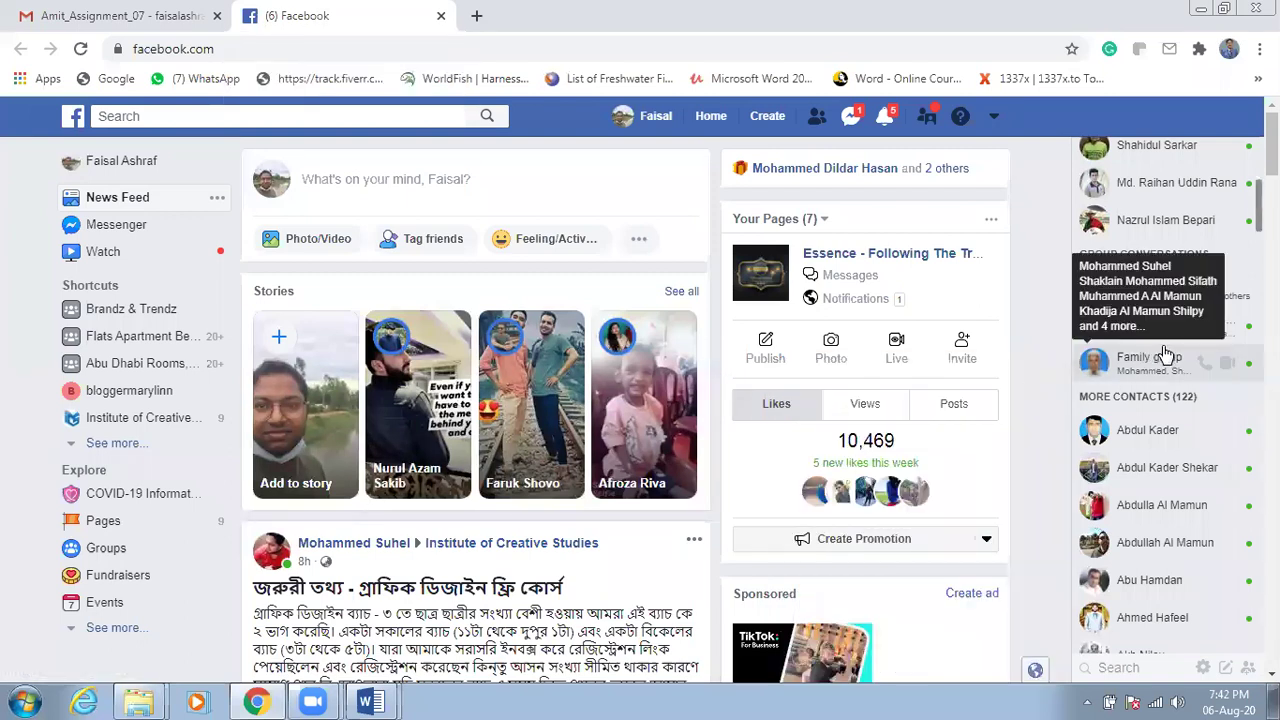
Open the TSDI MS Office Batch 01 group chat from the recent Messenger conversations
scroll(1160, 465, "down", 1)
scroll(1160, 465, "down", 2)
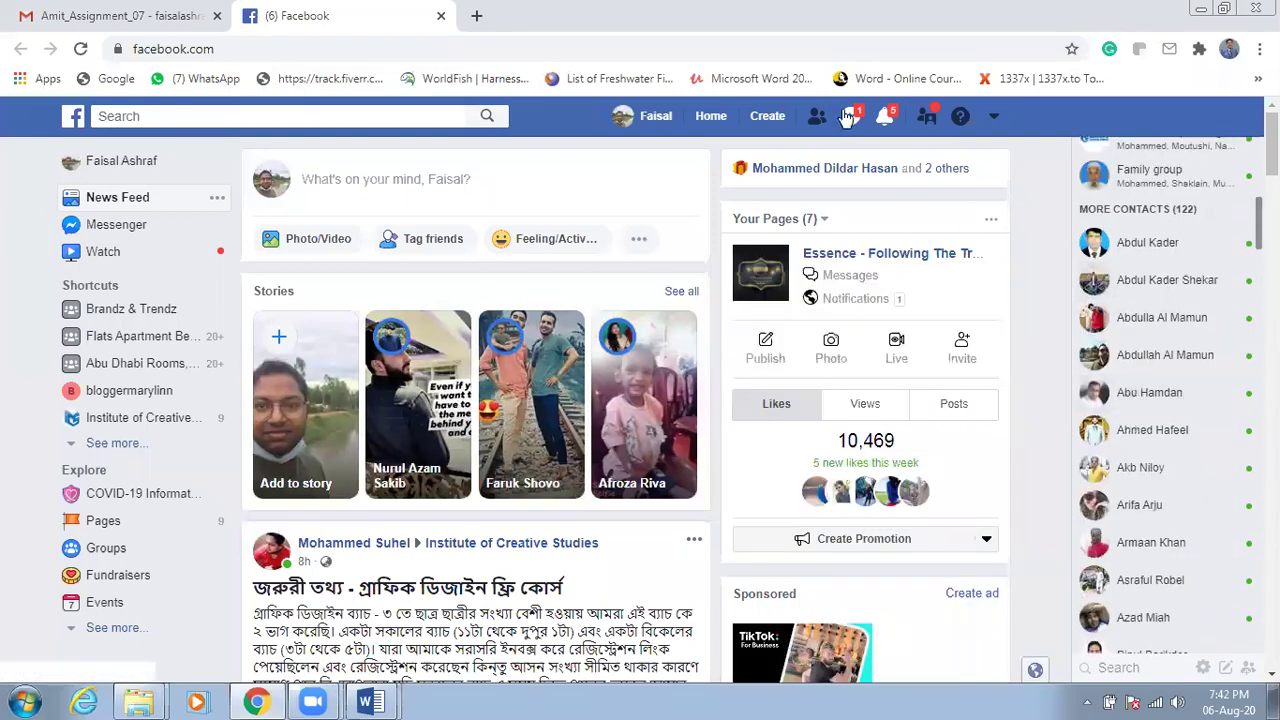
left_click(850, 116)
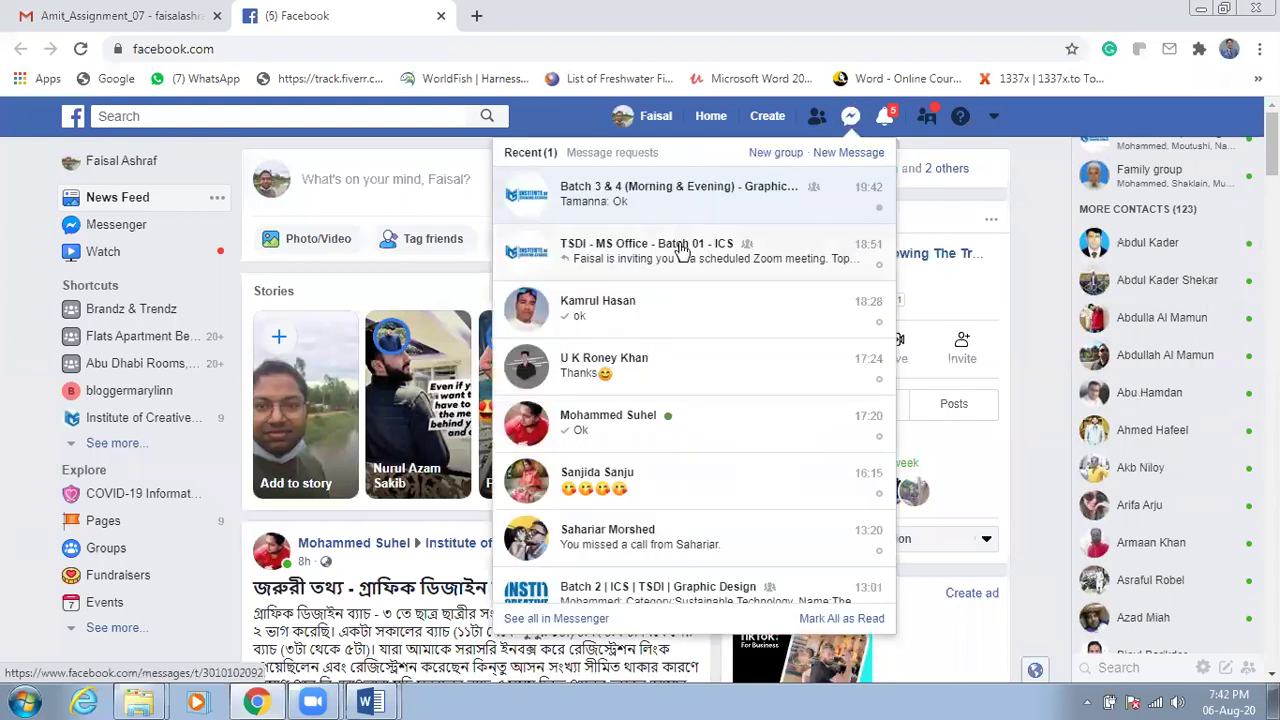
left_click(677, 245)
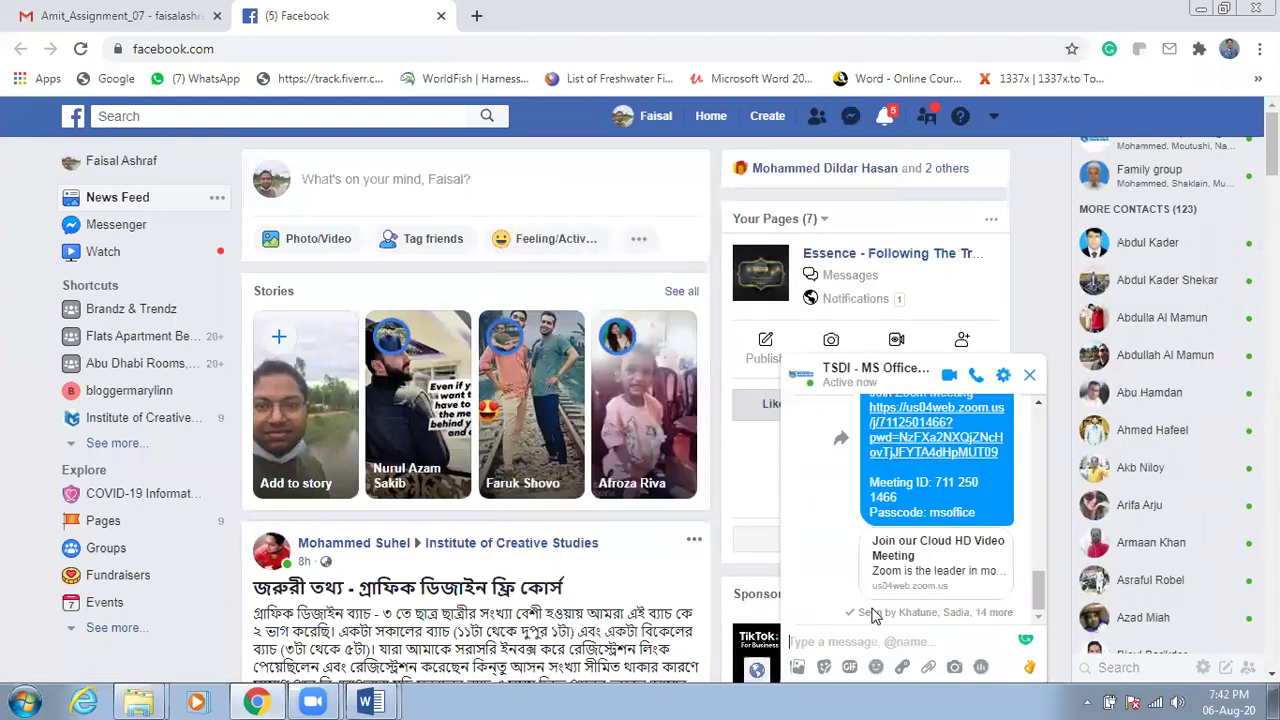
Send read only.docx from the Desktop to the TSDI MS Office Batch 01 chat, then minimise the chat
left_click(928, 667)
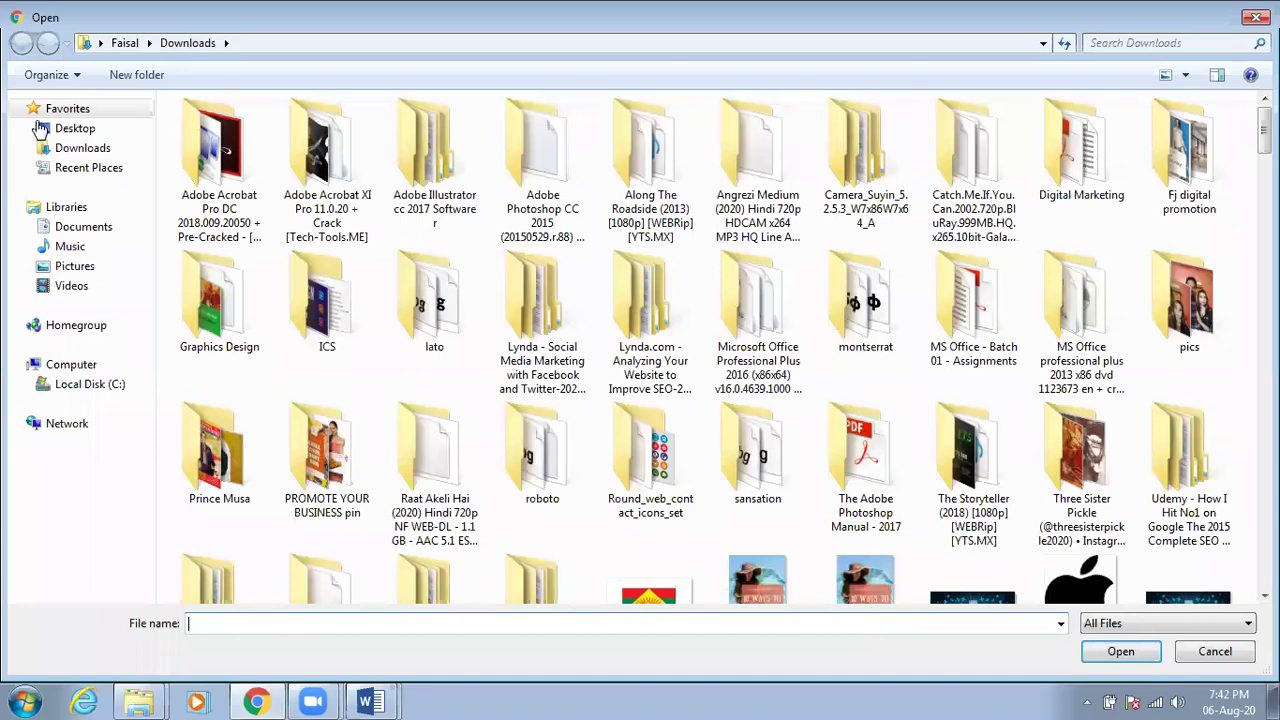
left_click(40, 130)
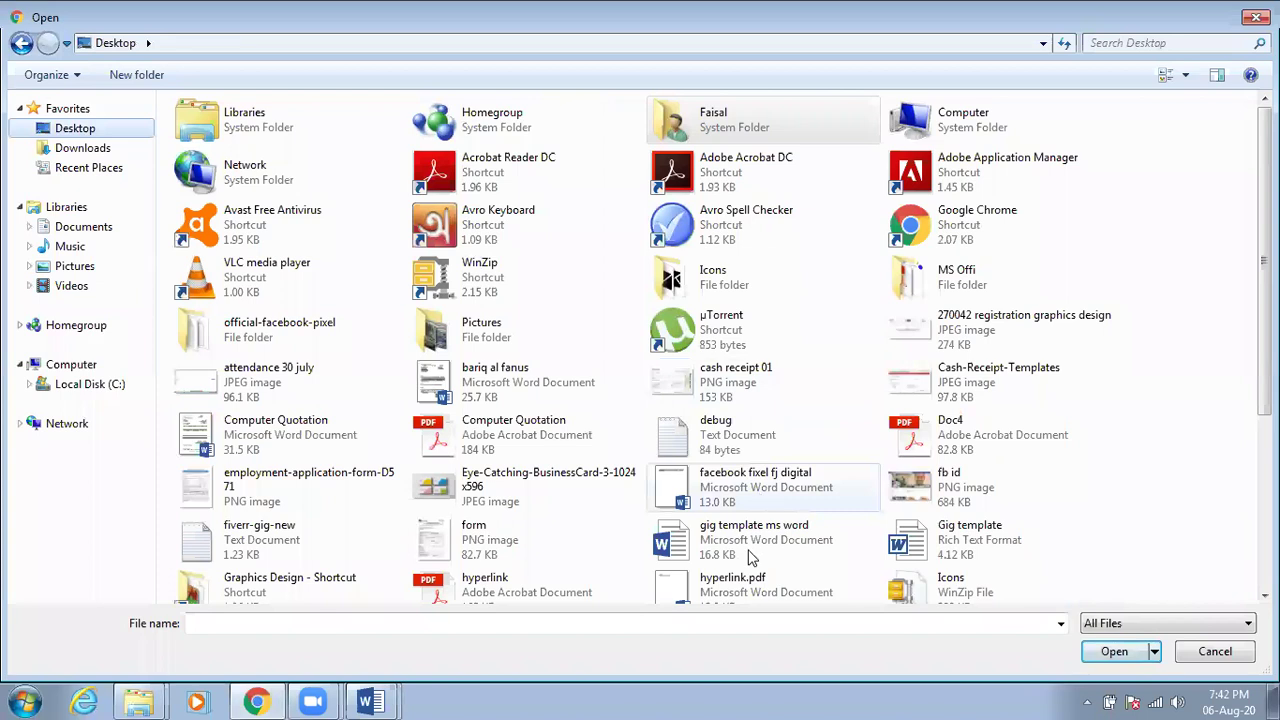
left_click(878, 530)
scroll(1009, 530, "down", 3)
left_click(1009, 484)
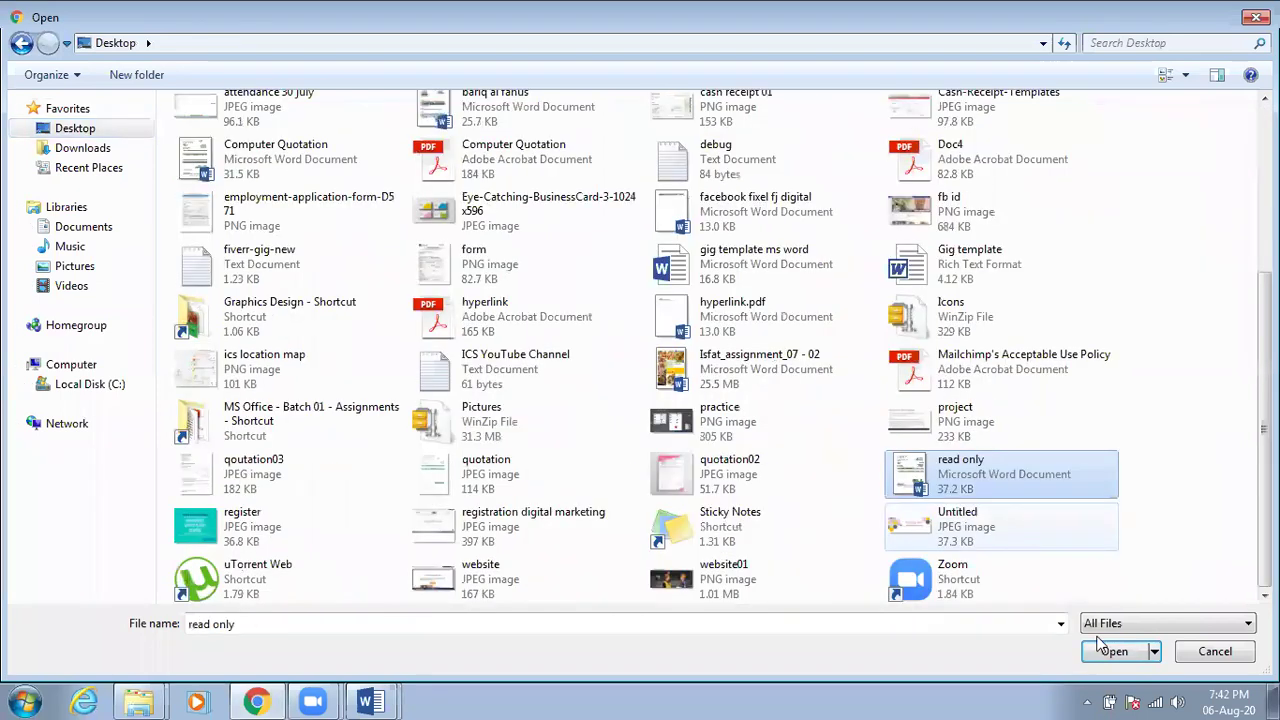
left_click(1100, 645)
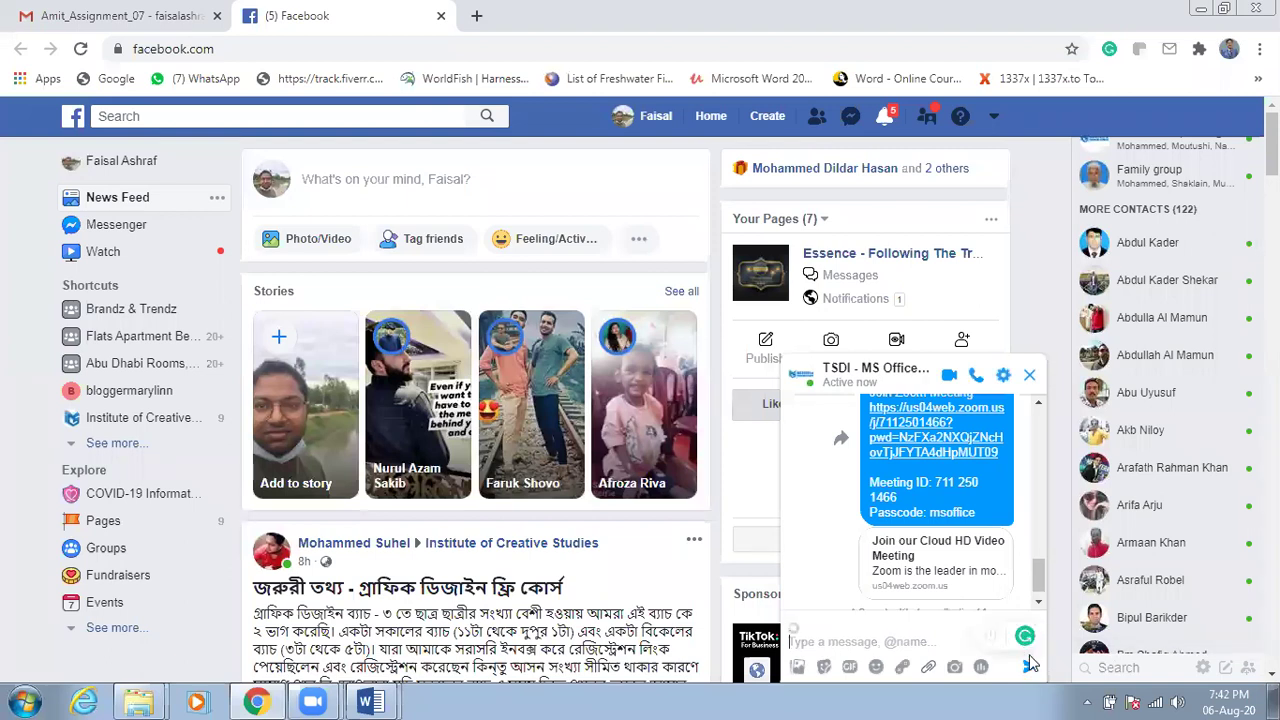
left_click(1030, 665)
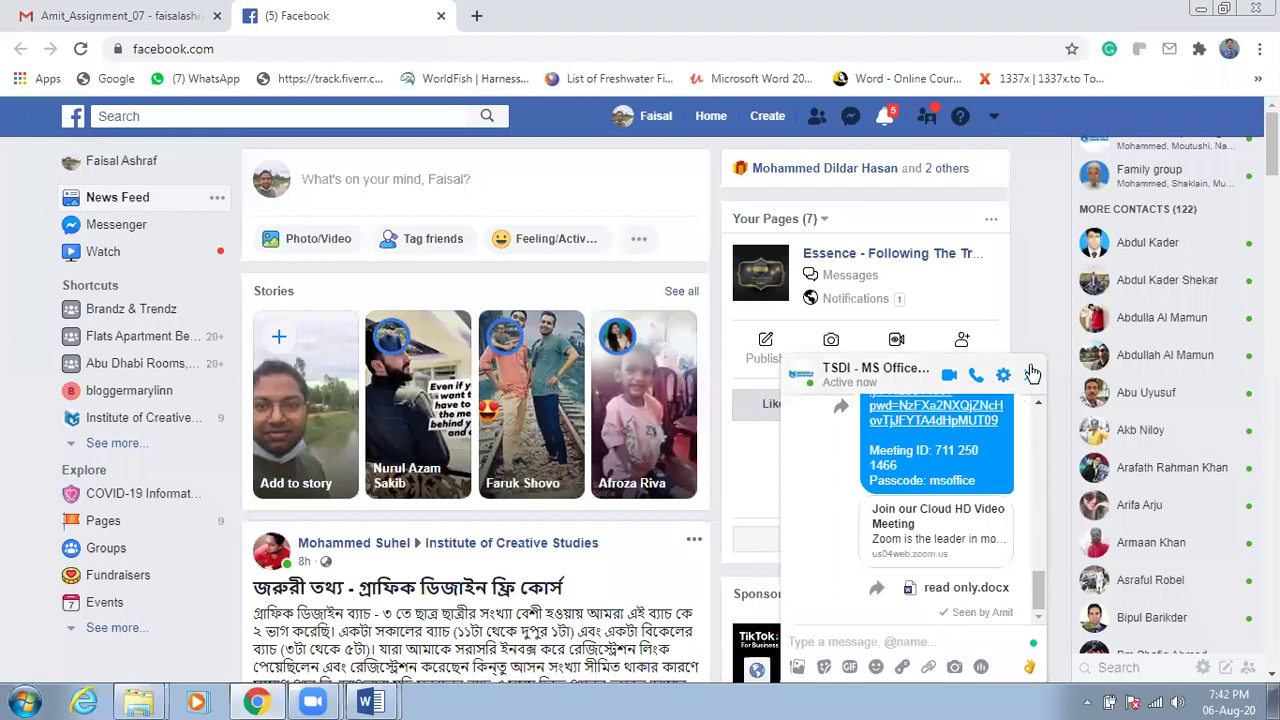
left_click(1018, 383)
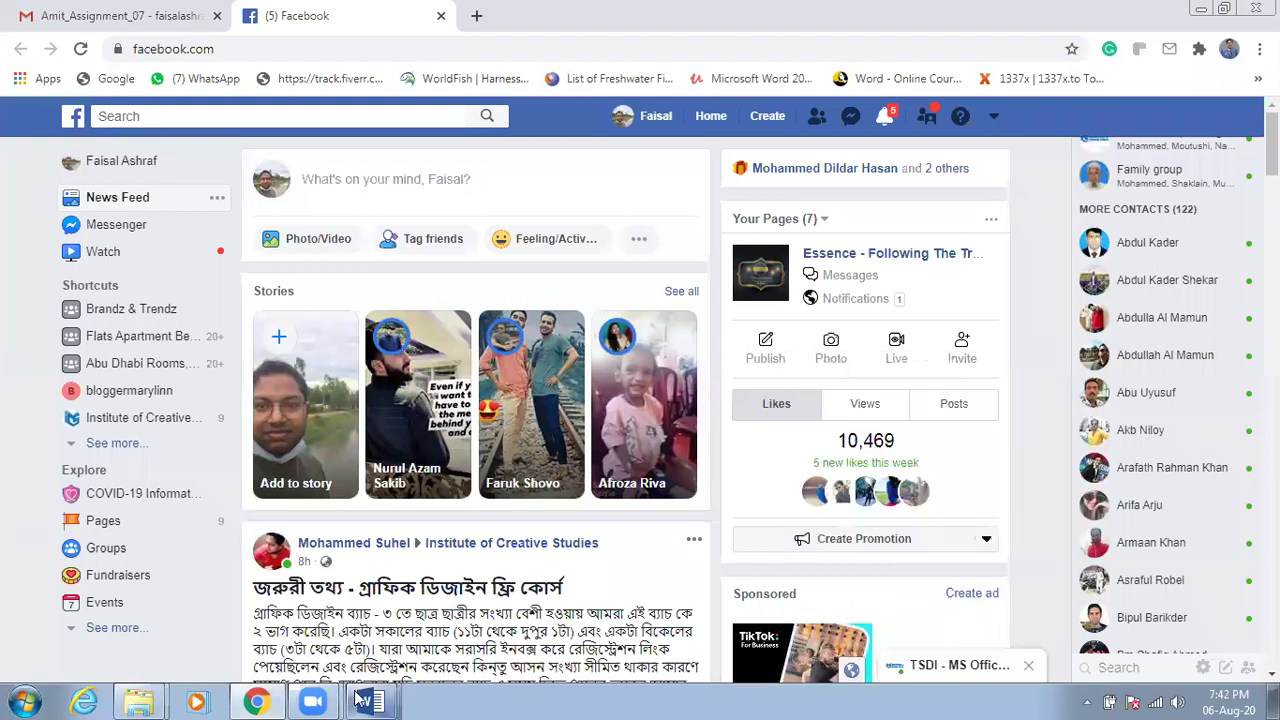
Bring the blank Document2 forward with its VIEW tab showing, then switch back to Facebook
mouse_move(370, 700)
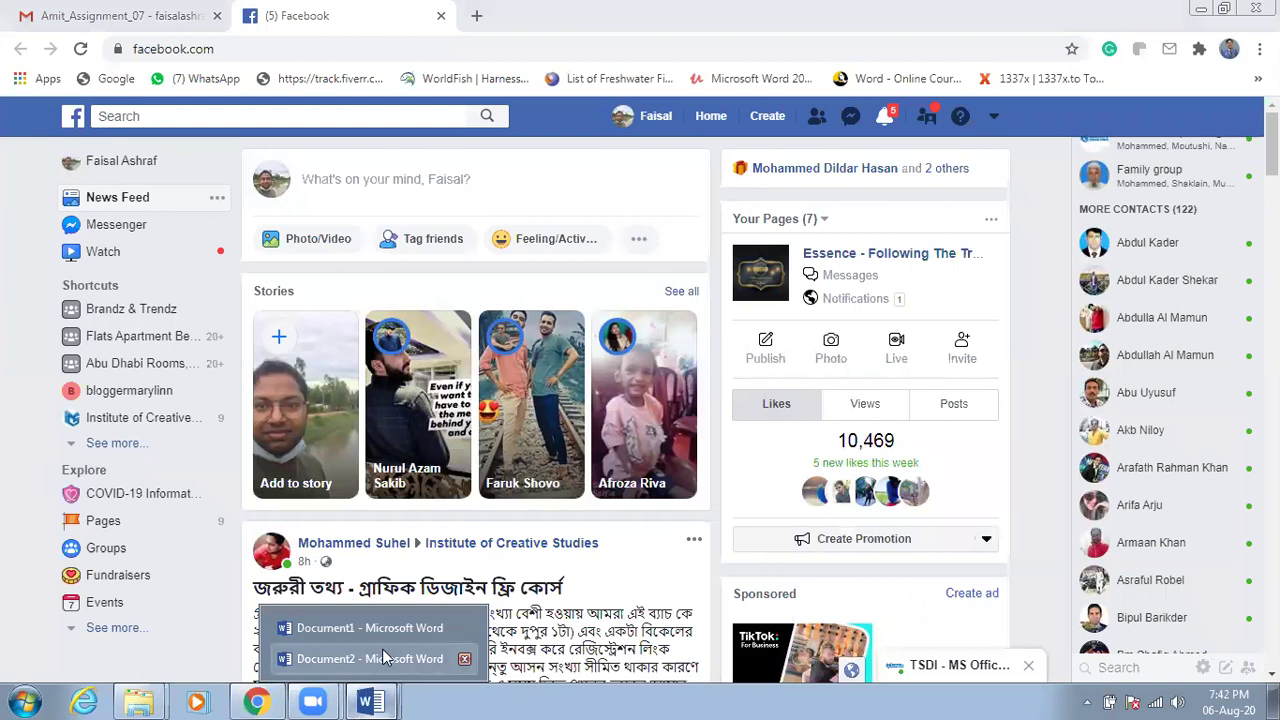
left_click(366, 700)
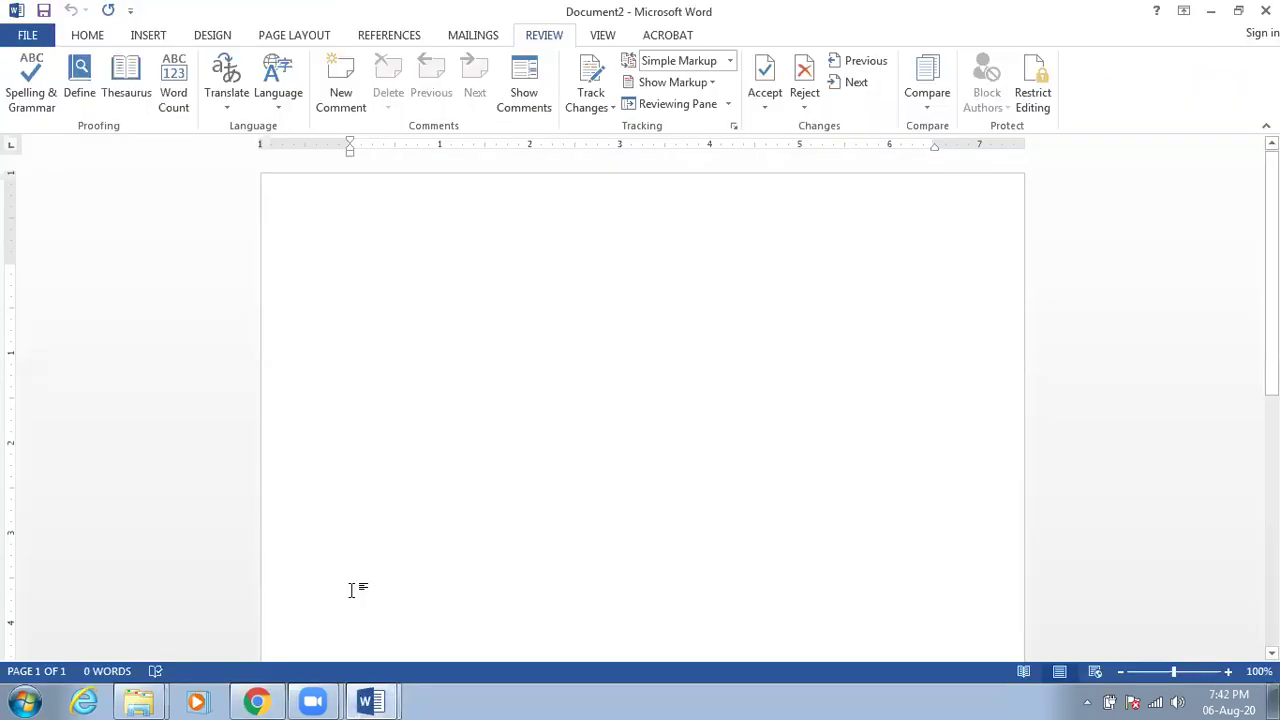
mouse_move(376, 700)
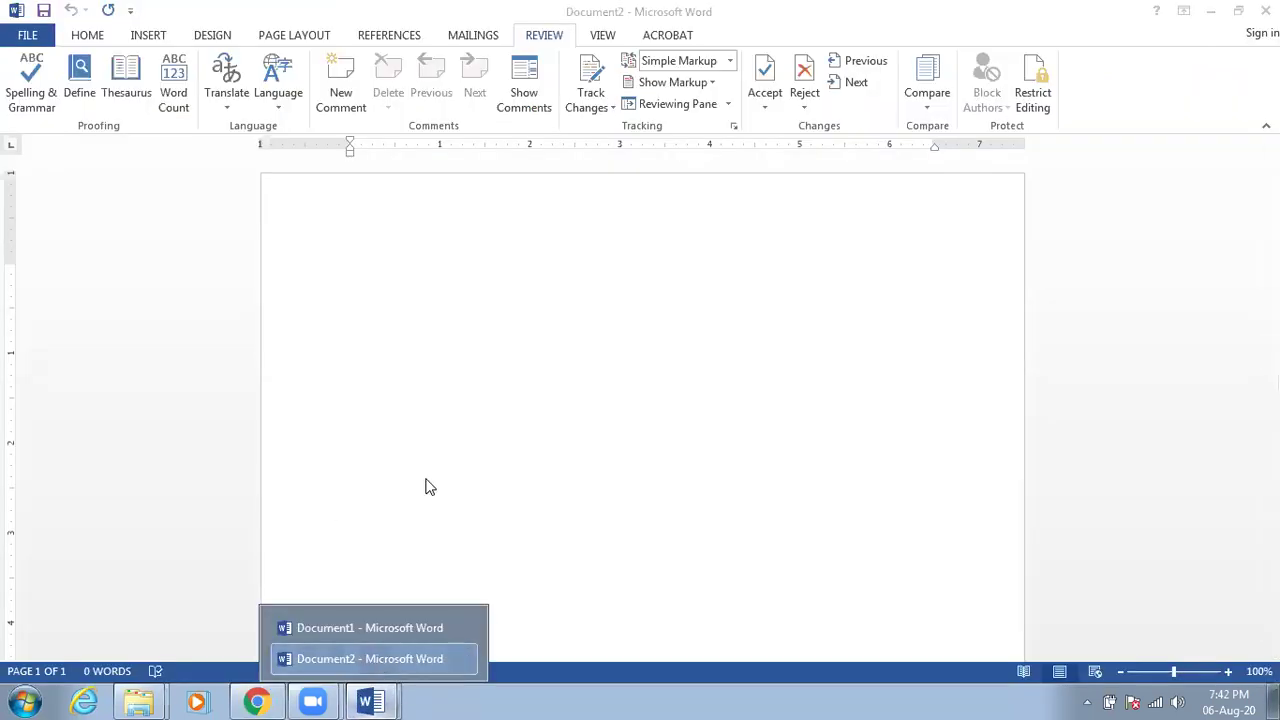
left_click(429, 448)
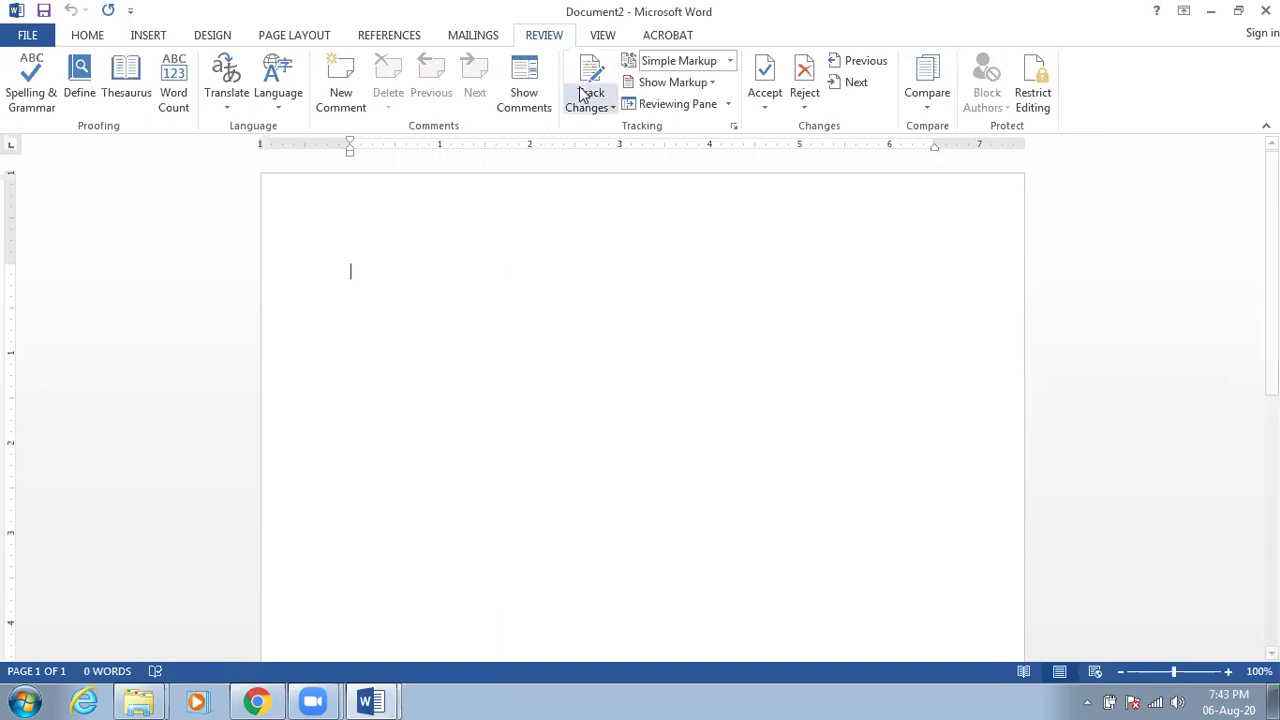
left_click(600, 36)
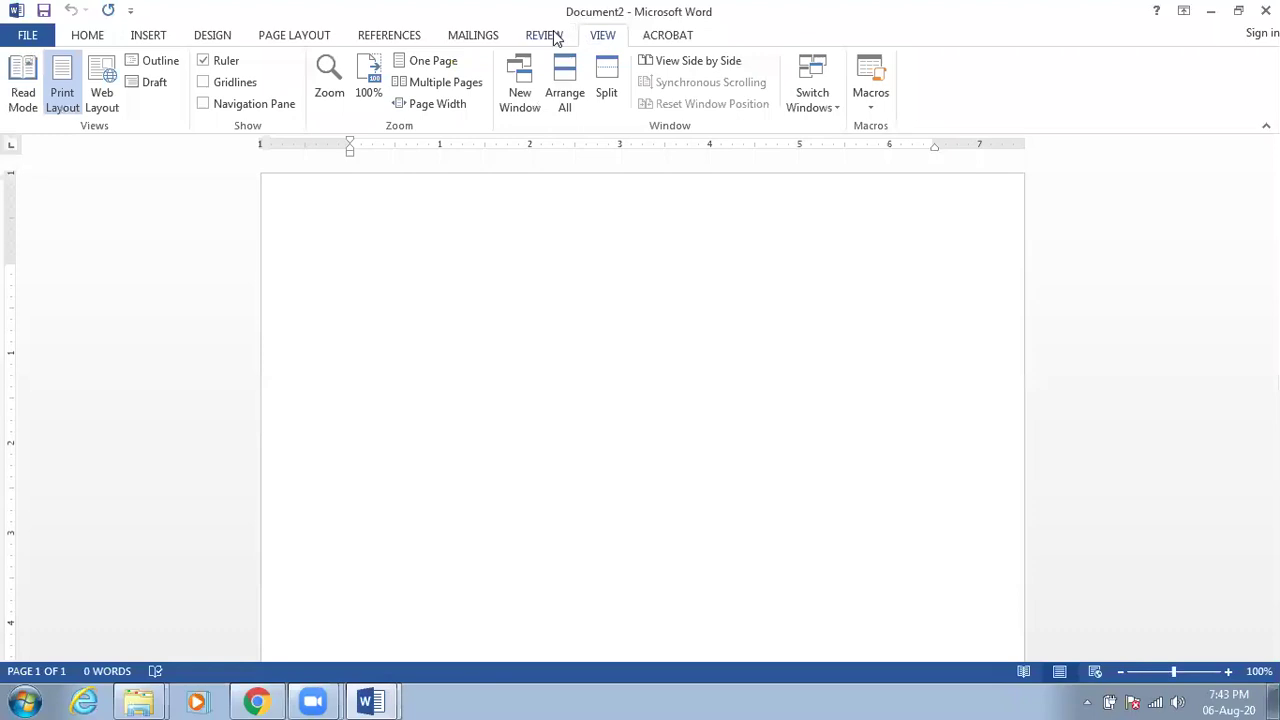
left_click(256, 700)
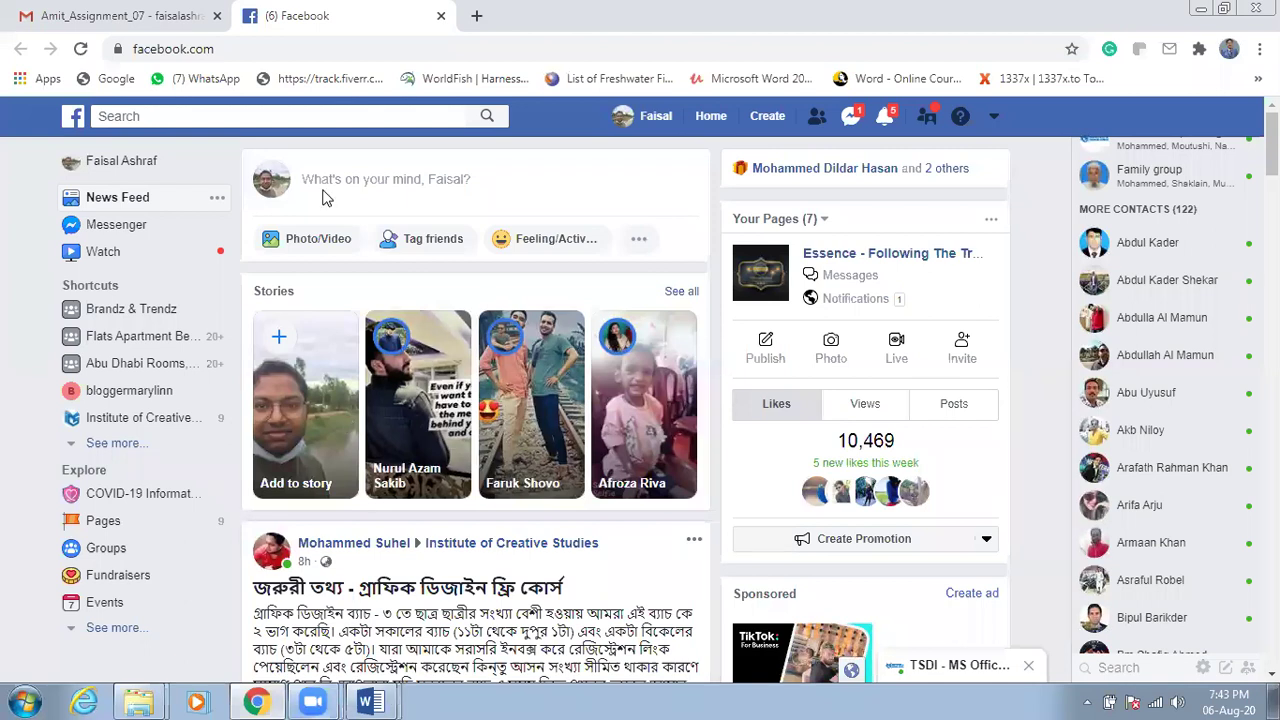
Read and close the Batch 3 & 4 chat in Facebook, then return to the blank Document2
mouse_move(368, 700)
left_click(370, 660)
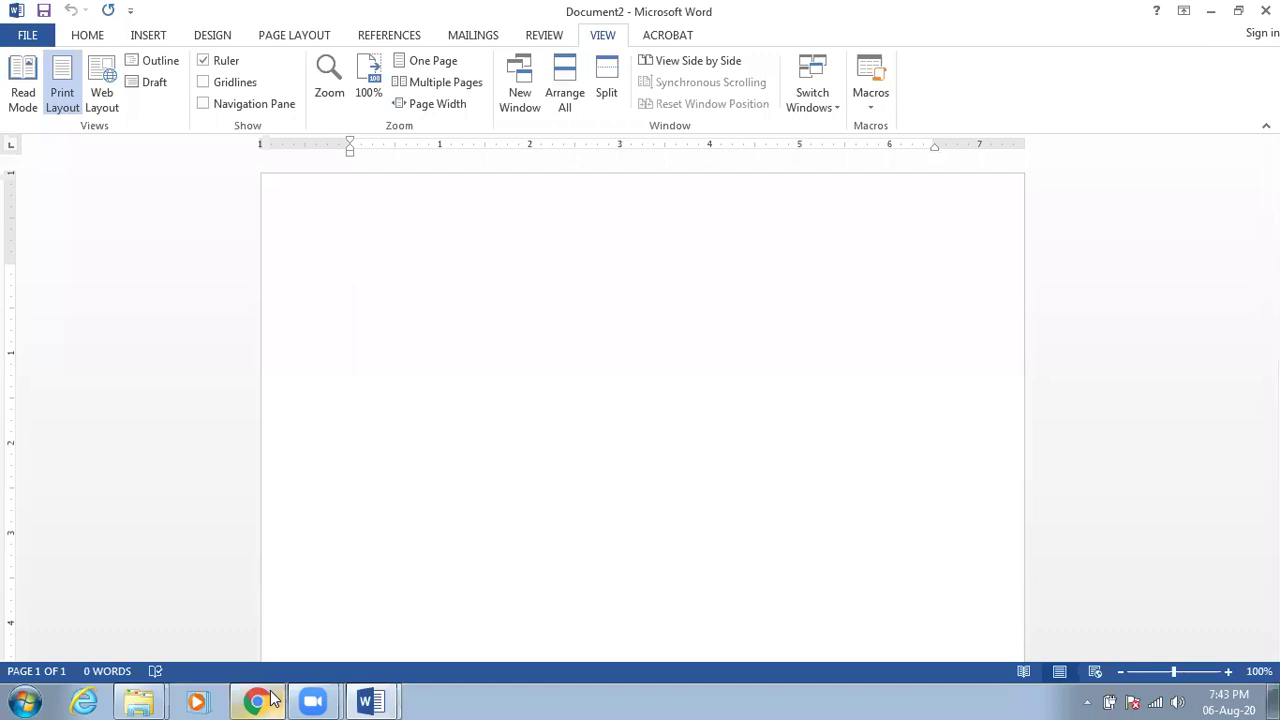
left_click(260, 700)
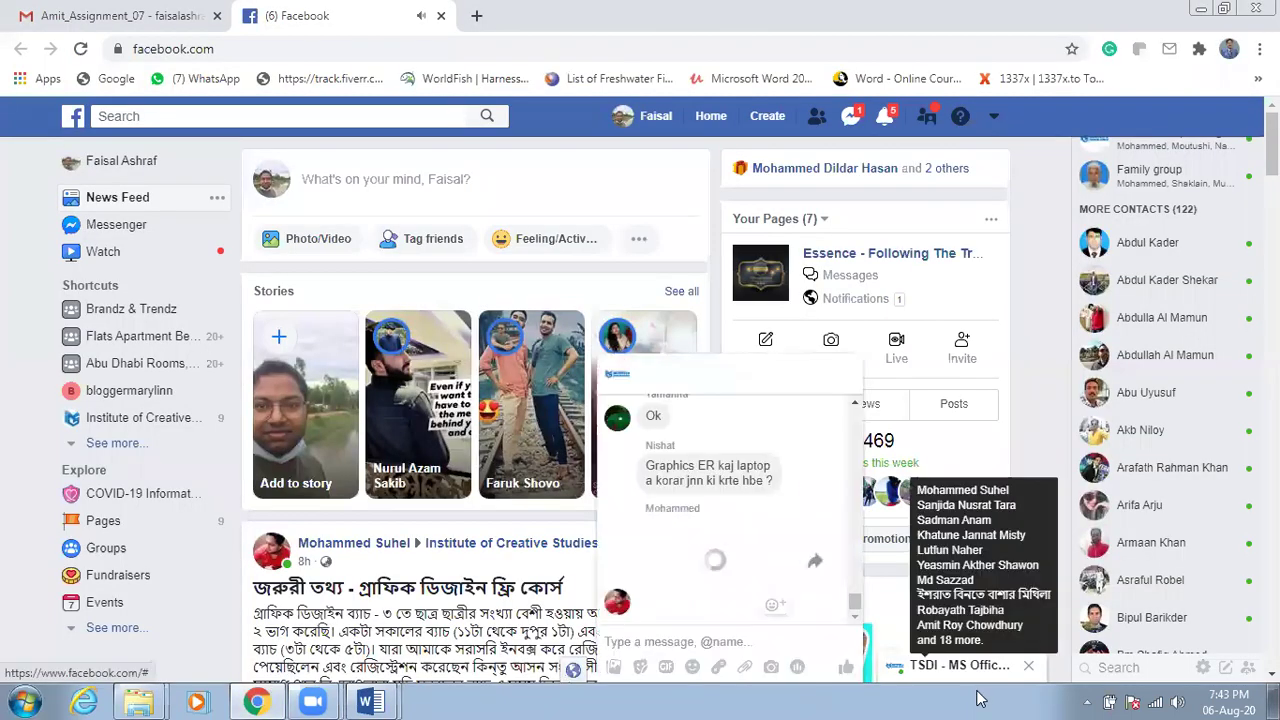
left_click(950, 665)
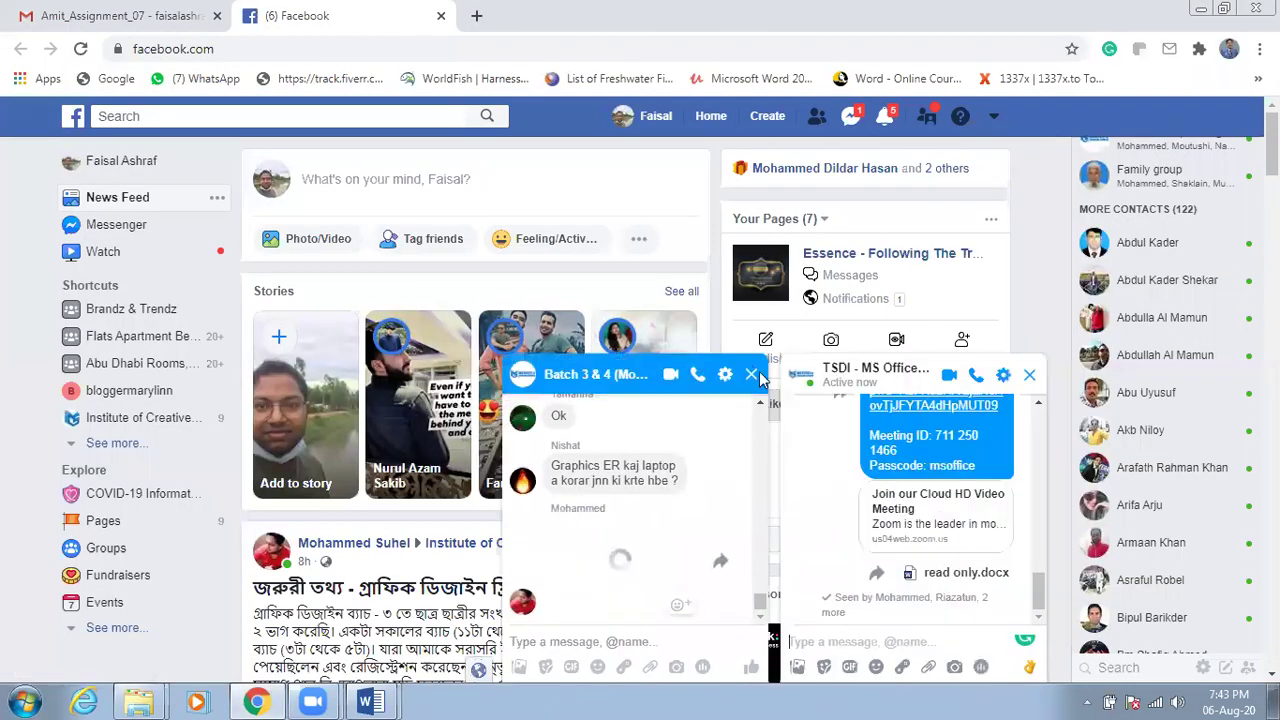
left_click(715, 427)
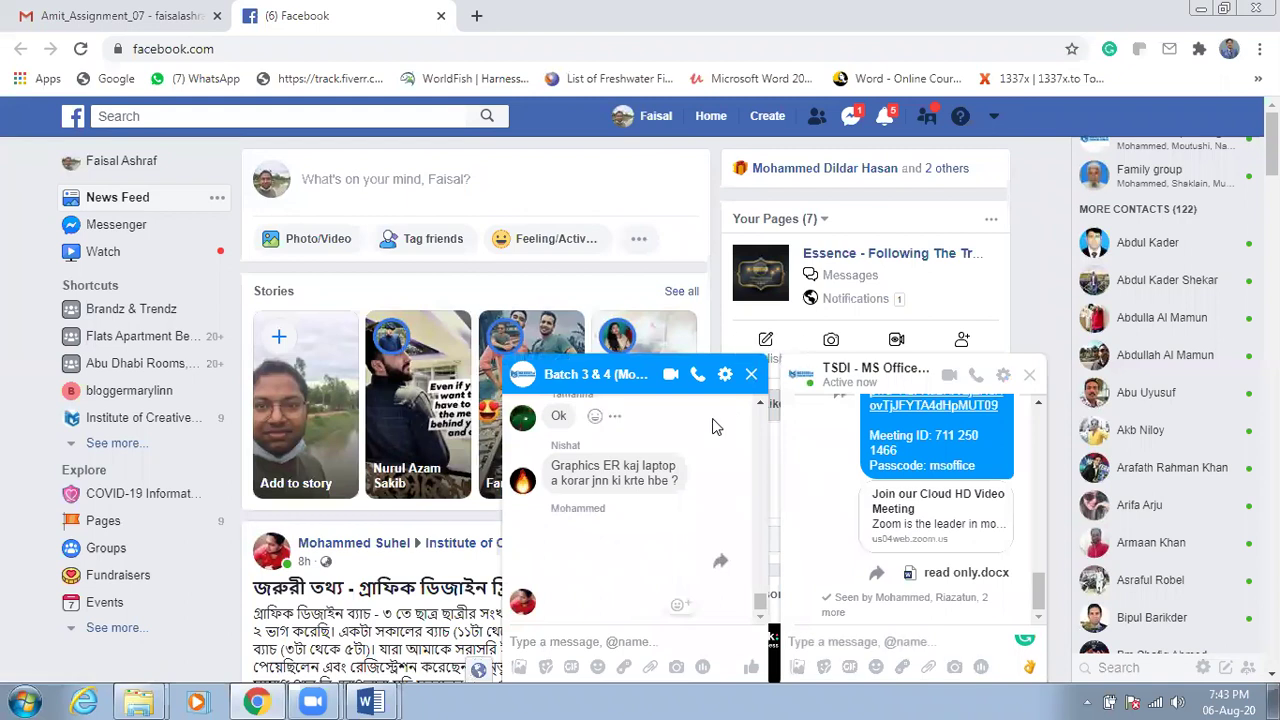
left_click(751, 374)
mouse_move(372, 700)
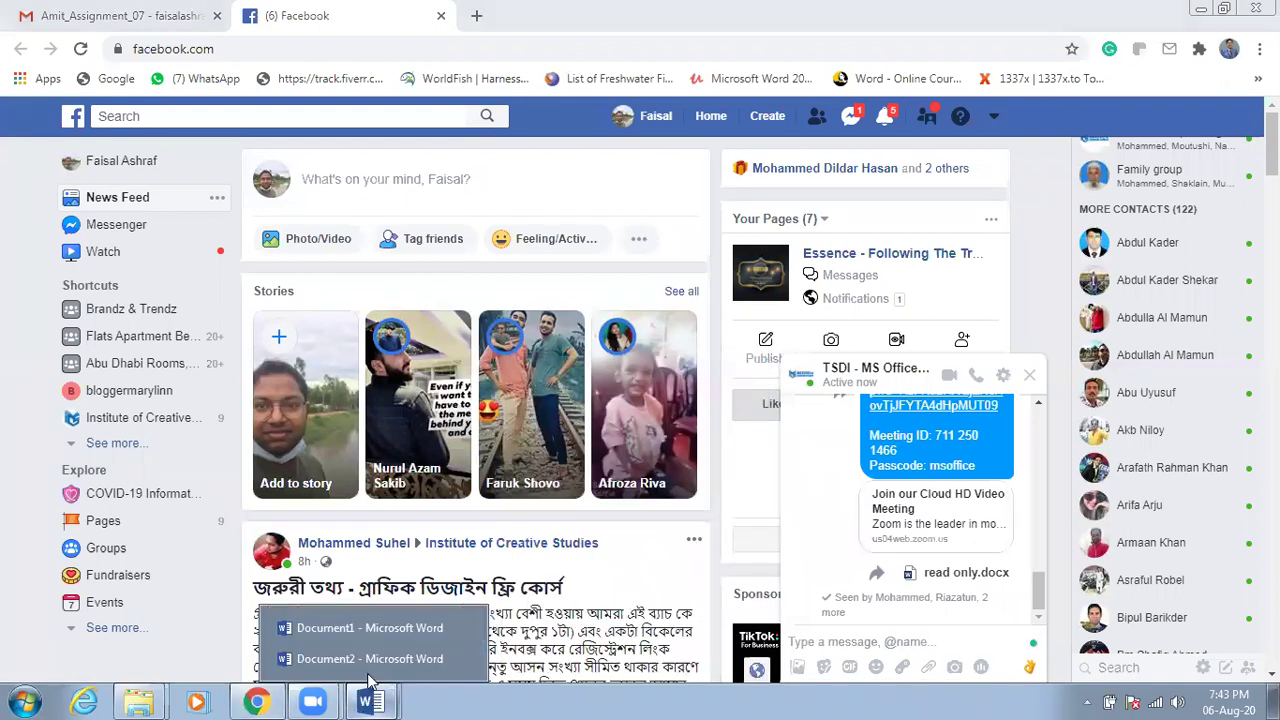
left_click(367, 663)
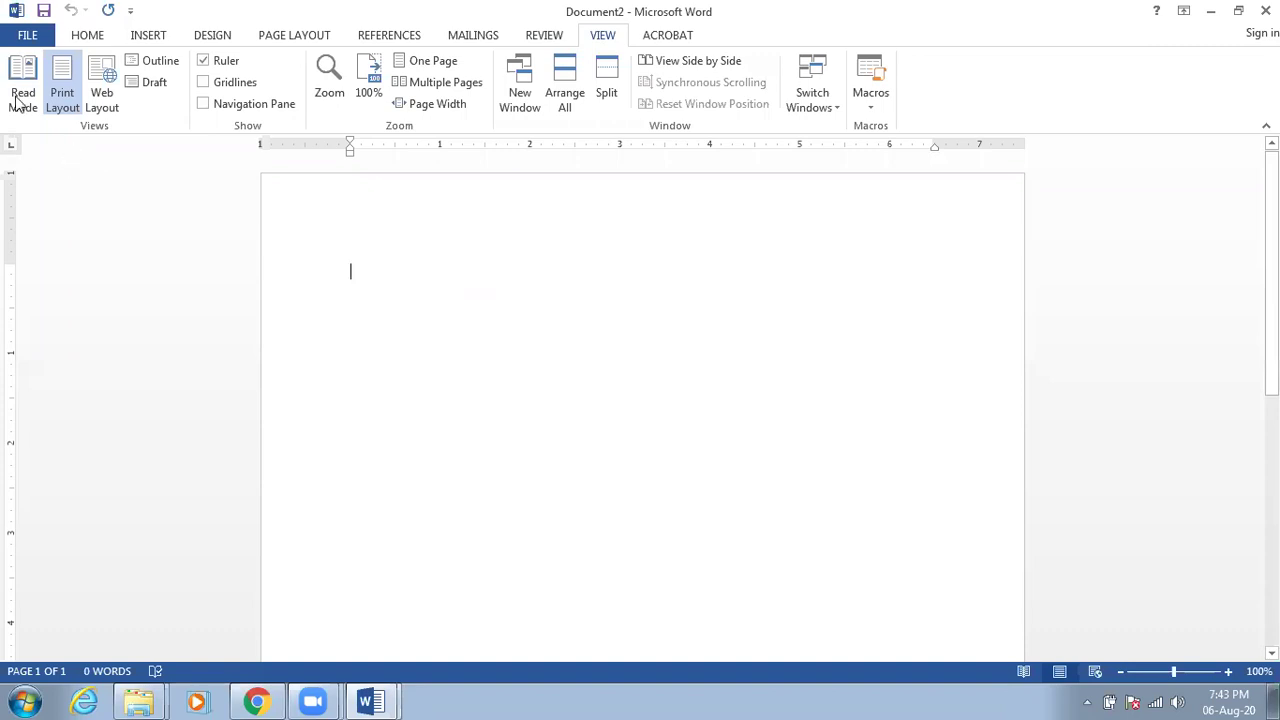
From the Explorer Downloads folder, open the assignment_08 Computer Quotation document in Word
left_click(126, 700)
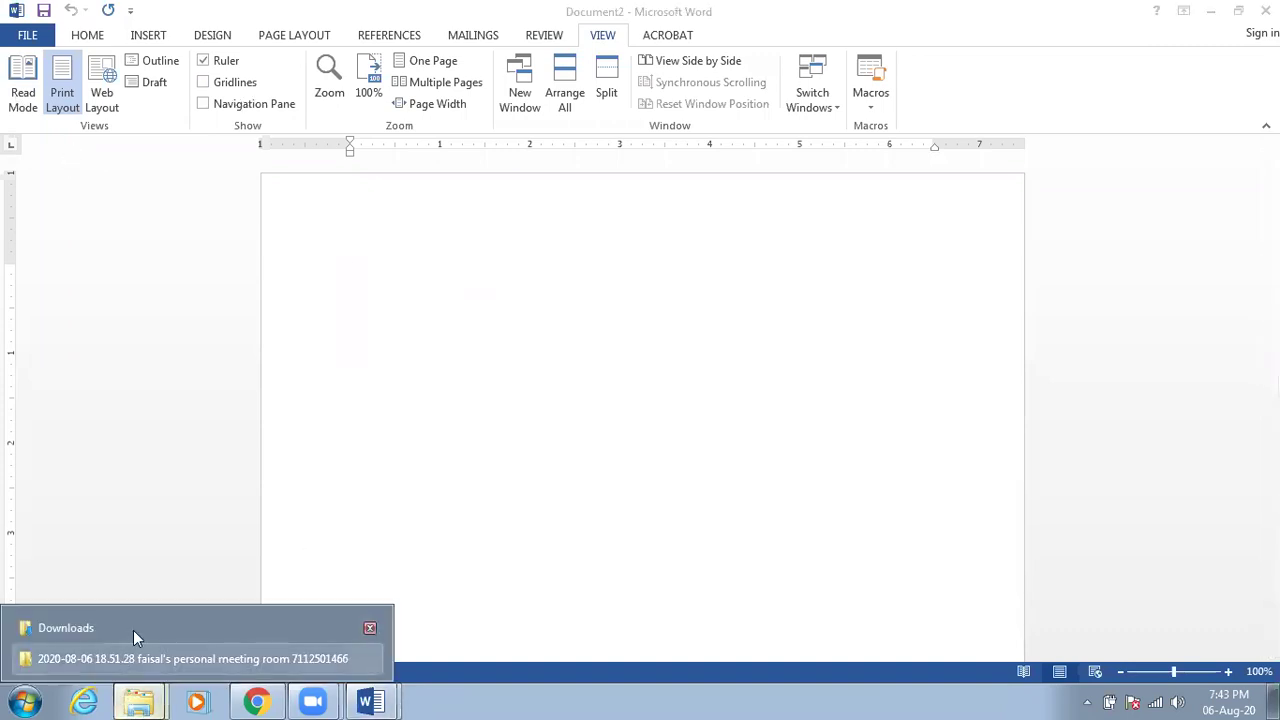
left_click(182, 627)
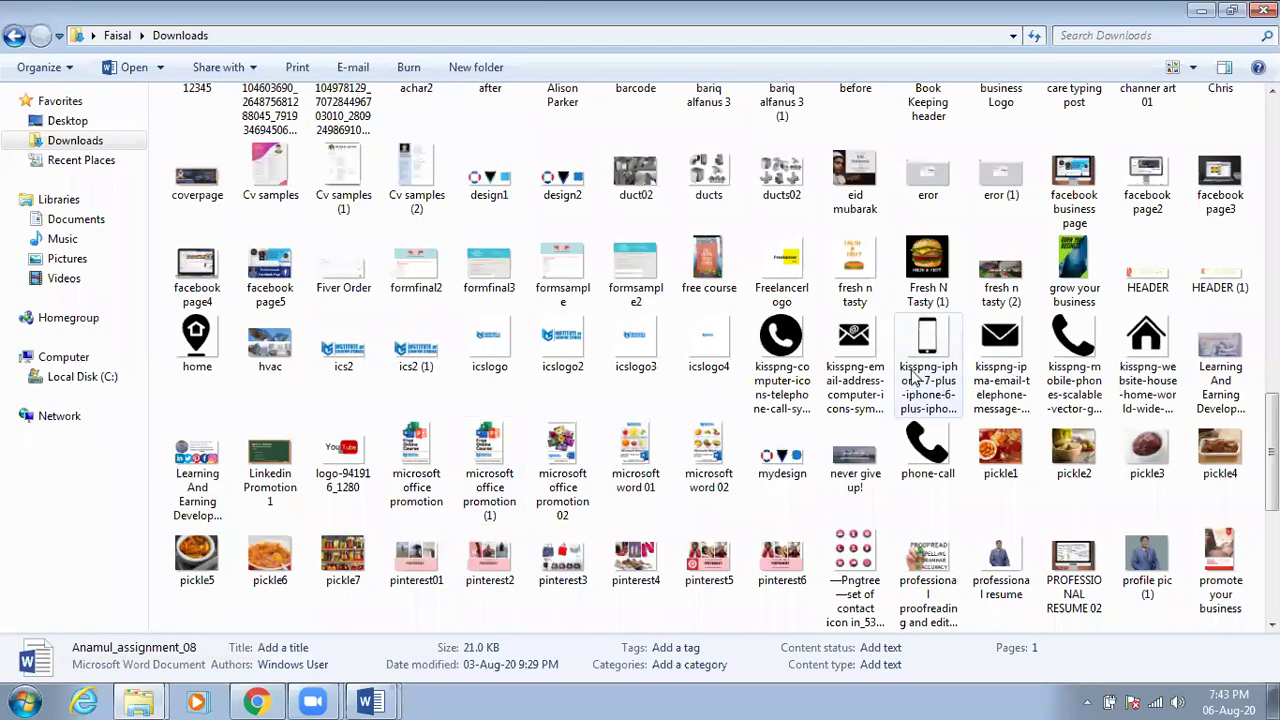
scroll(900, 373, "up", 5)
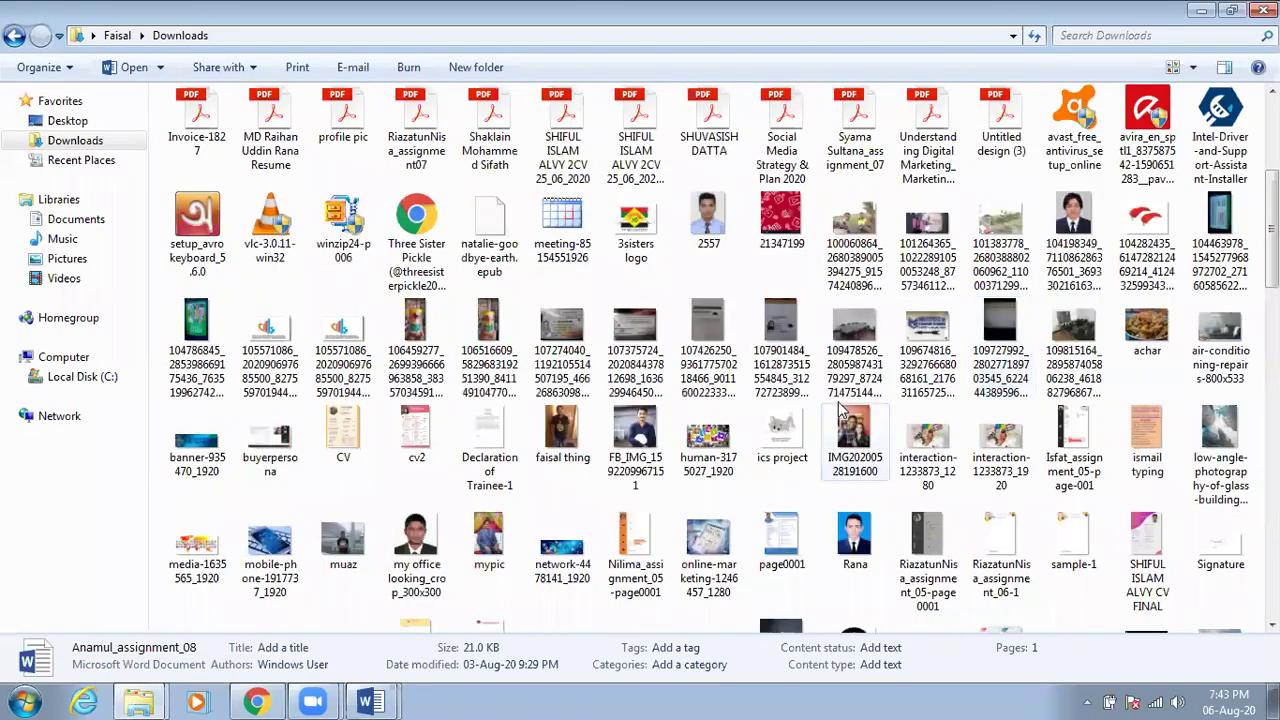
scroll(955, 265, "down", 5)
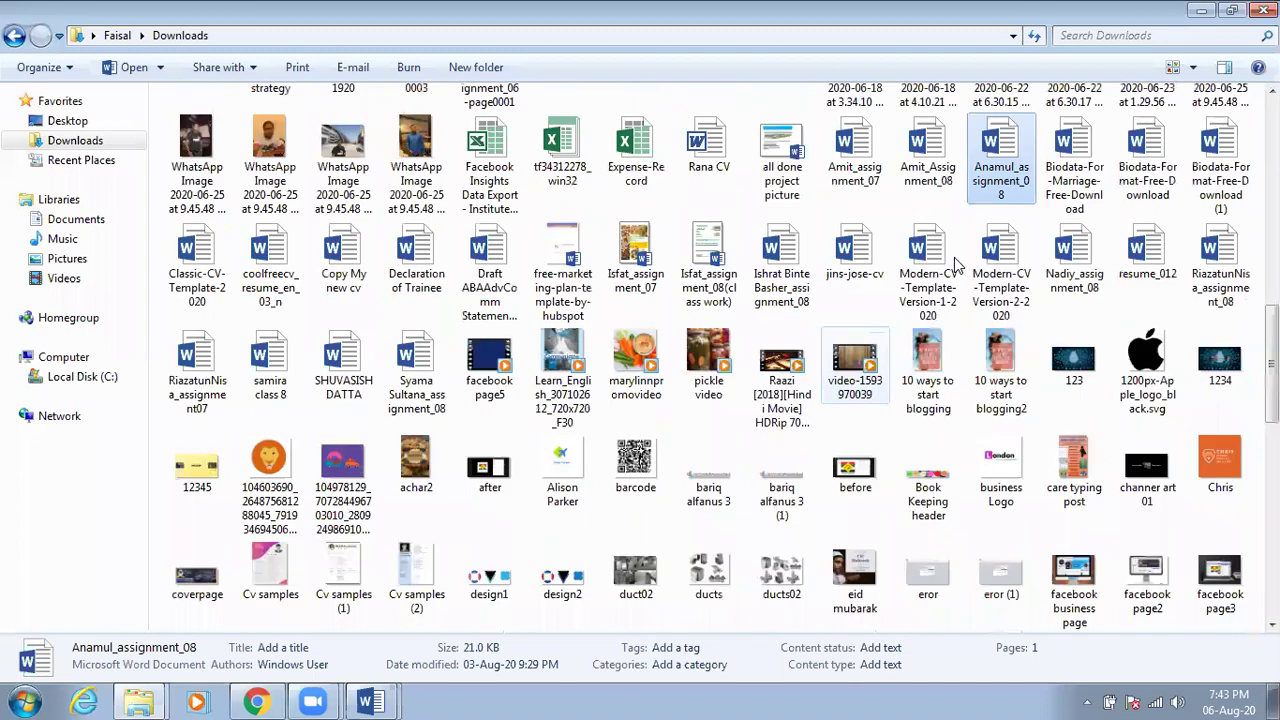
left_click(950, 265)
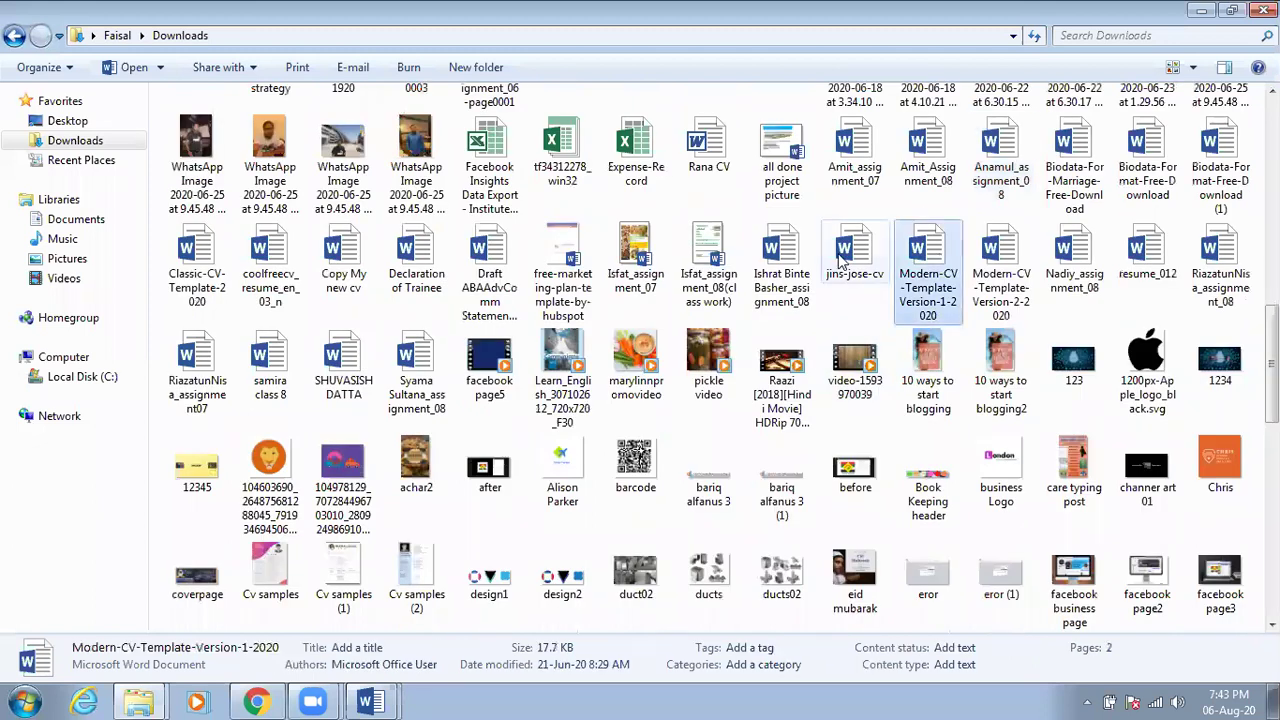
double_click(783, 272)
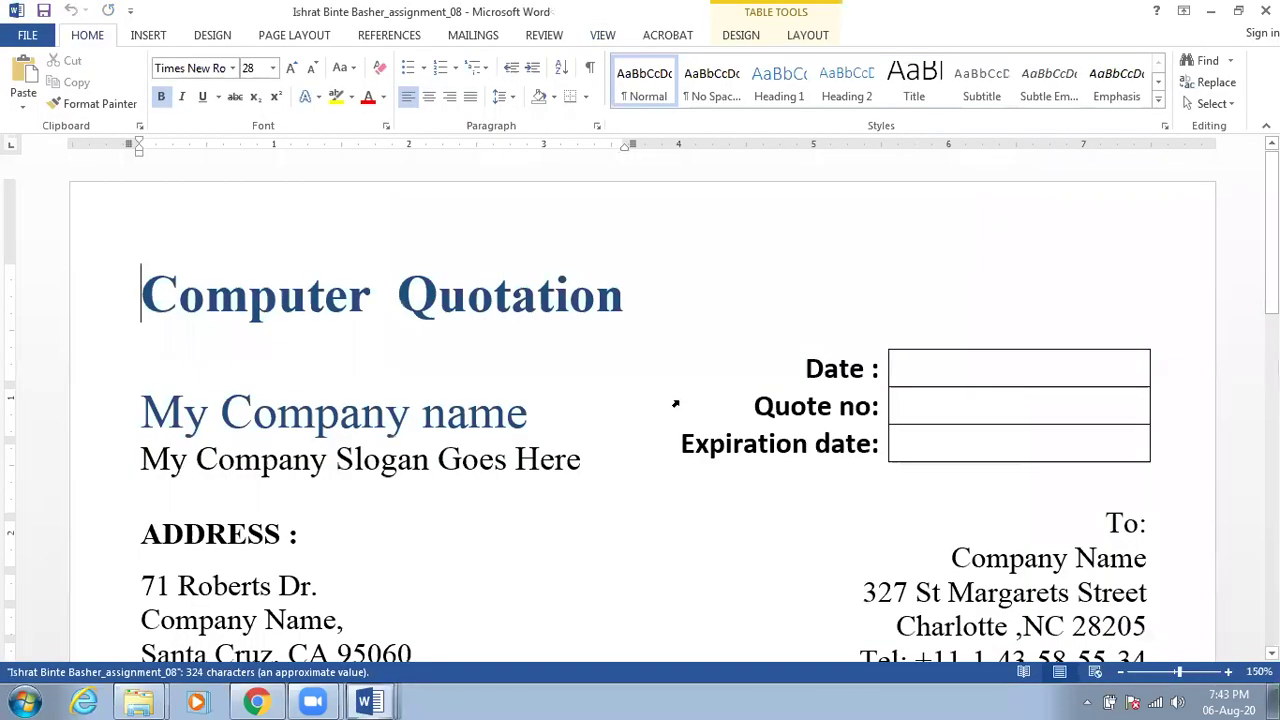
Show the VIEW tab and scroll the quotation down to its totals and back to the top
left_click(603, 37)
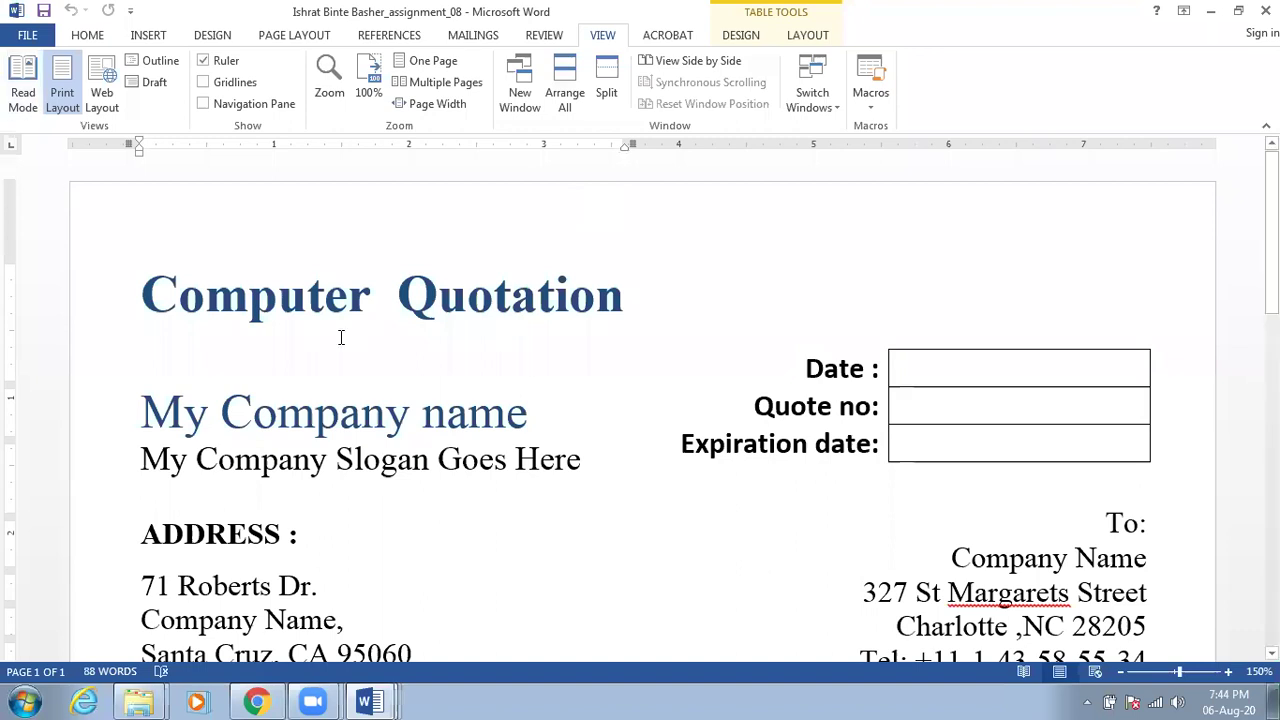
scroll(340, 337, "down", 3)
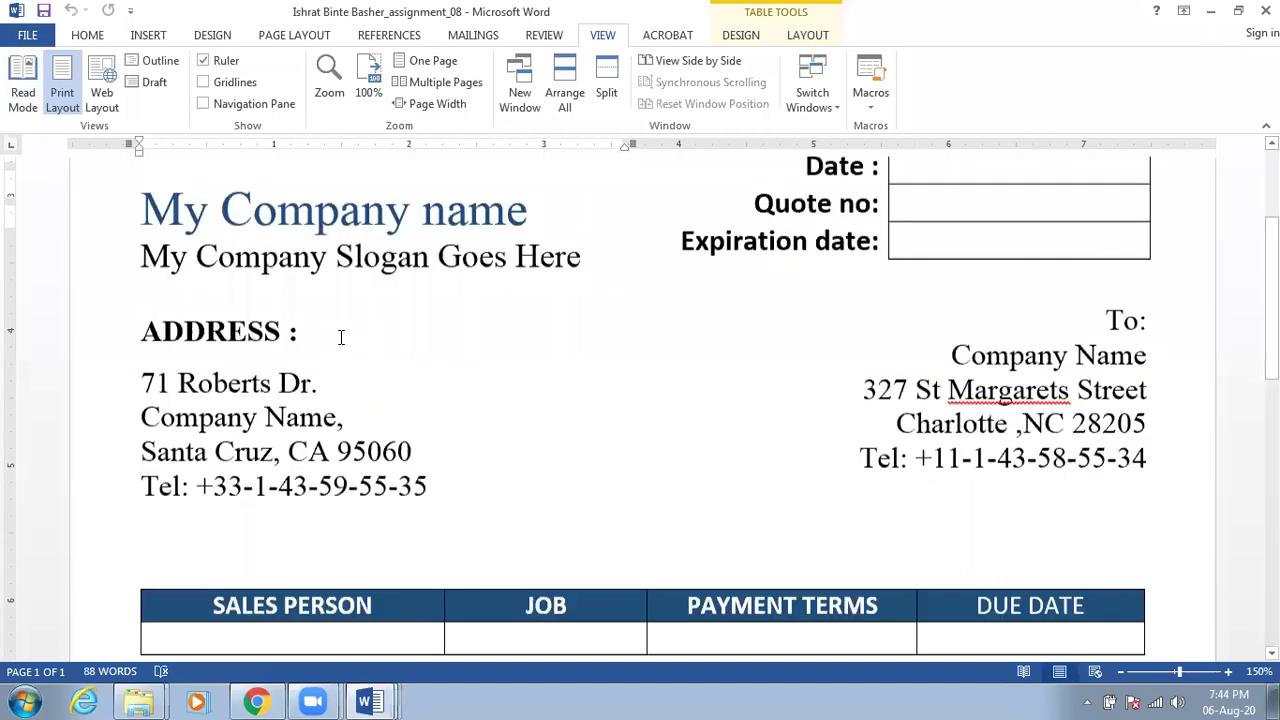
scroll(340, 337, "down", 12)
scroll(340, 337, "up", 1)
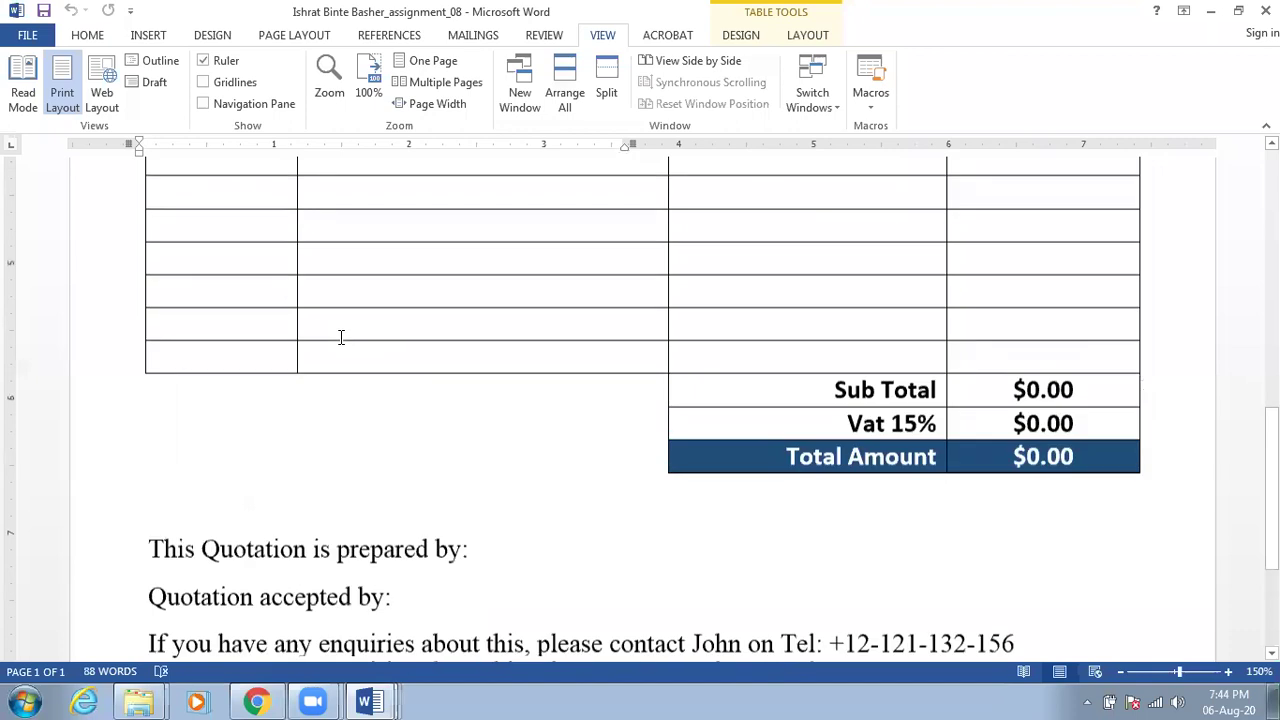
scroll(341, 337, "up", 15)
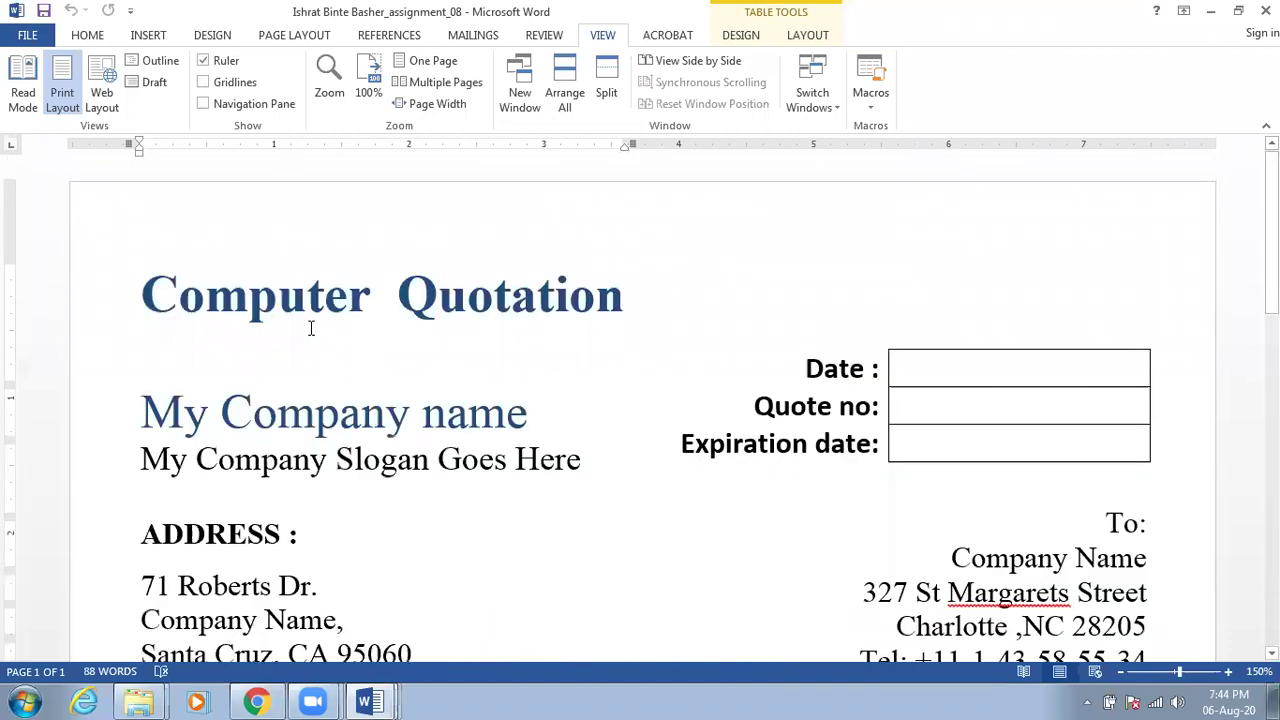
Display the quotation in Read Mode and select 'enquiries about' in the closing-notes text box
left_click(24, 100)
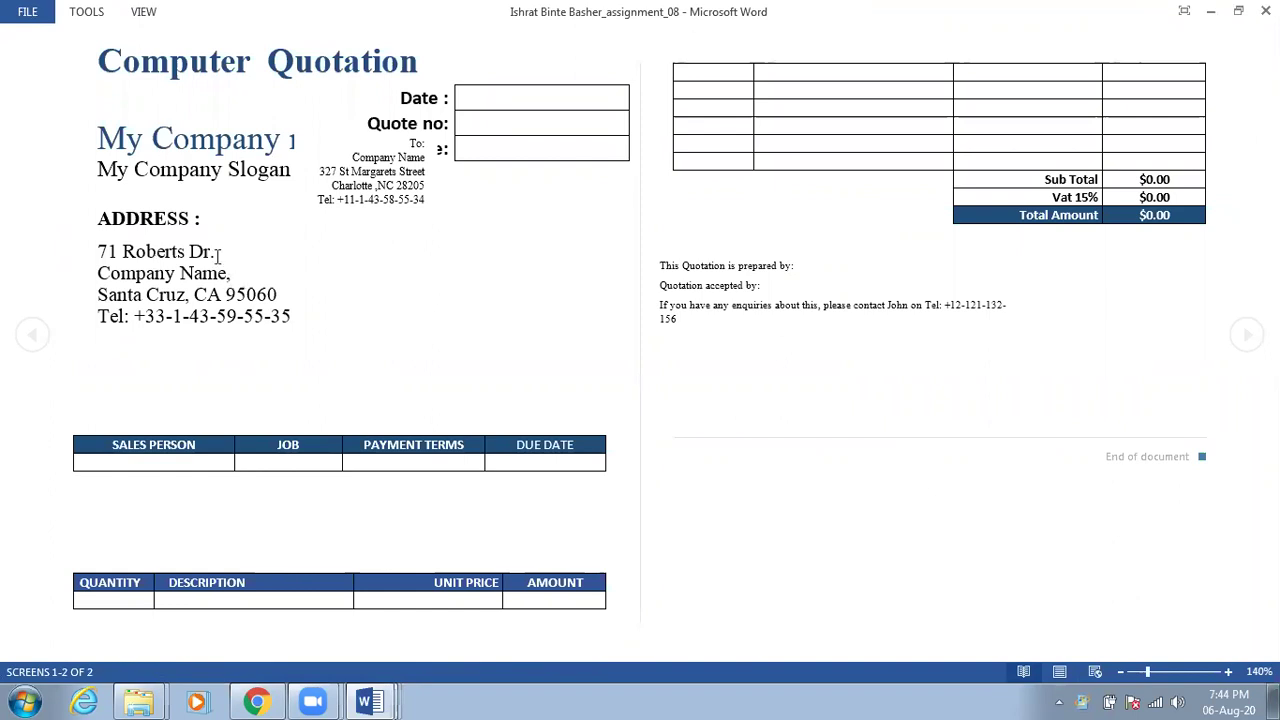
left_click(698, 266)
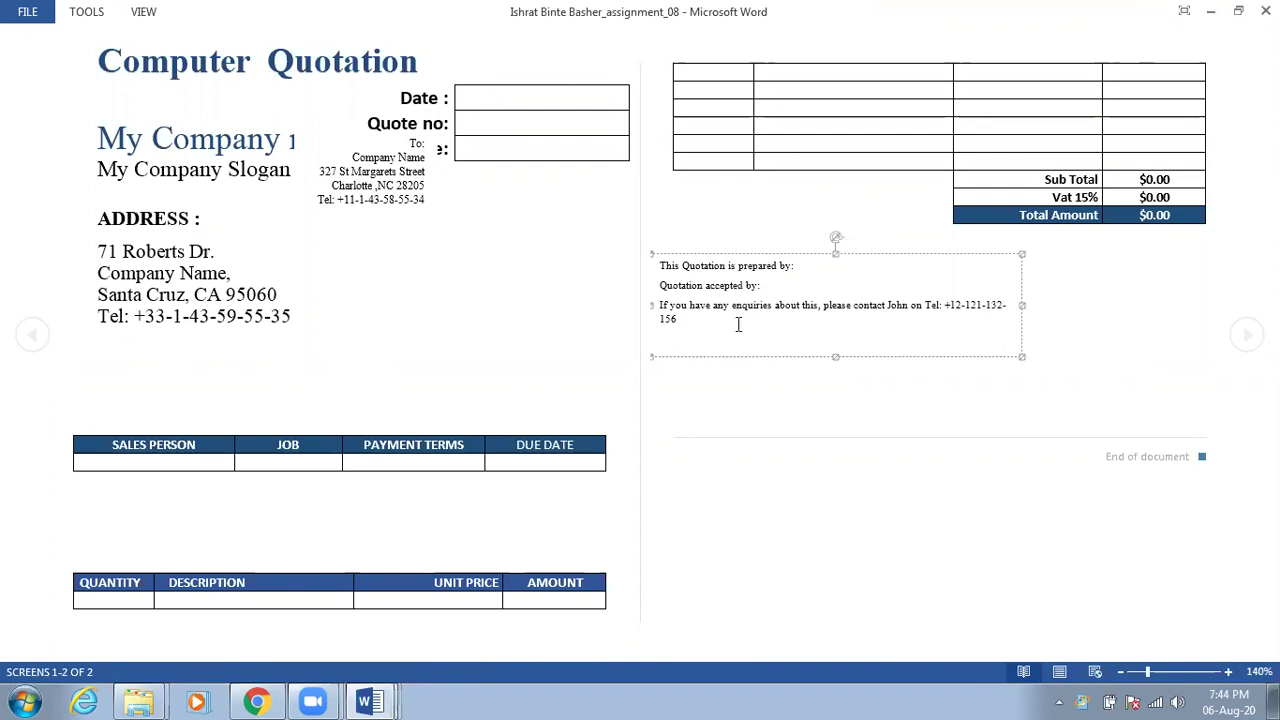
left_click_drag(762, 306, 776, 306)
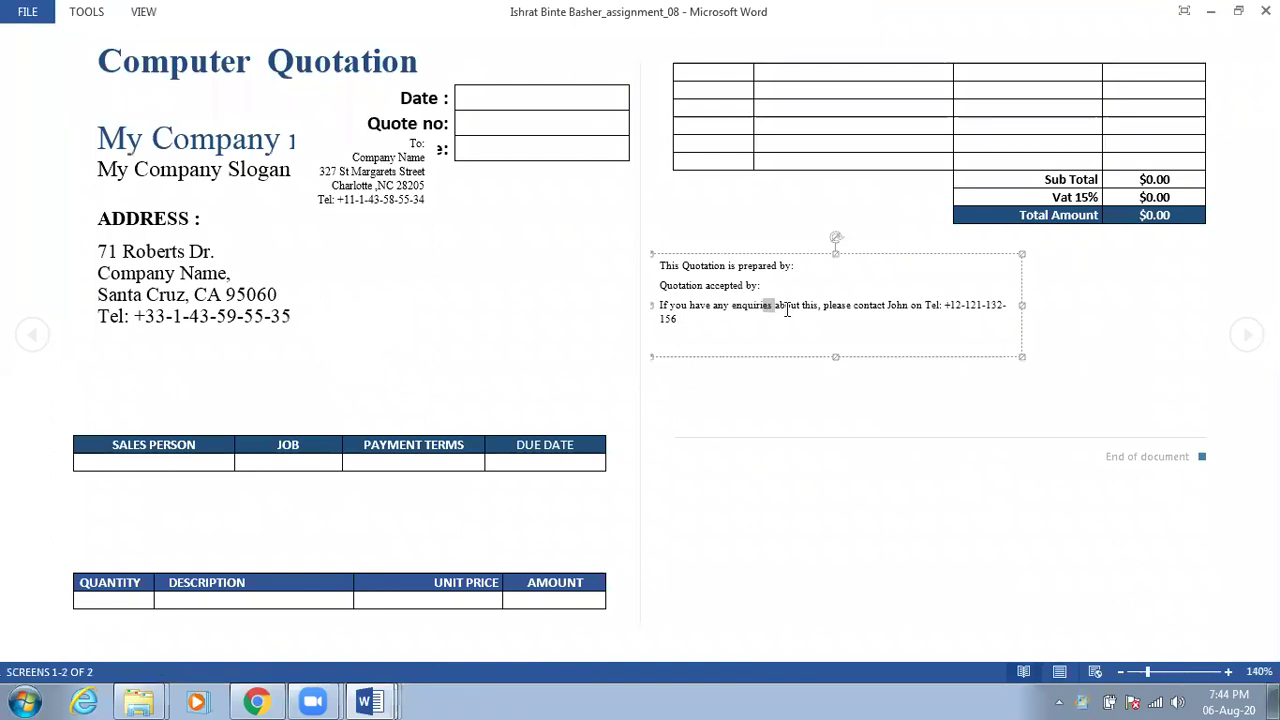
left_click_drag(787, 311, 800, 309)
left_click(783, 285)
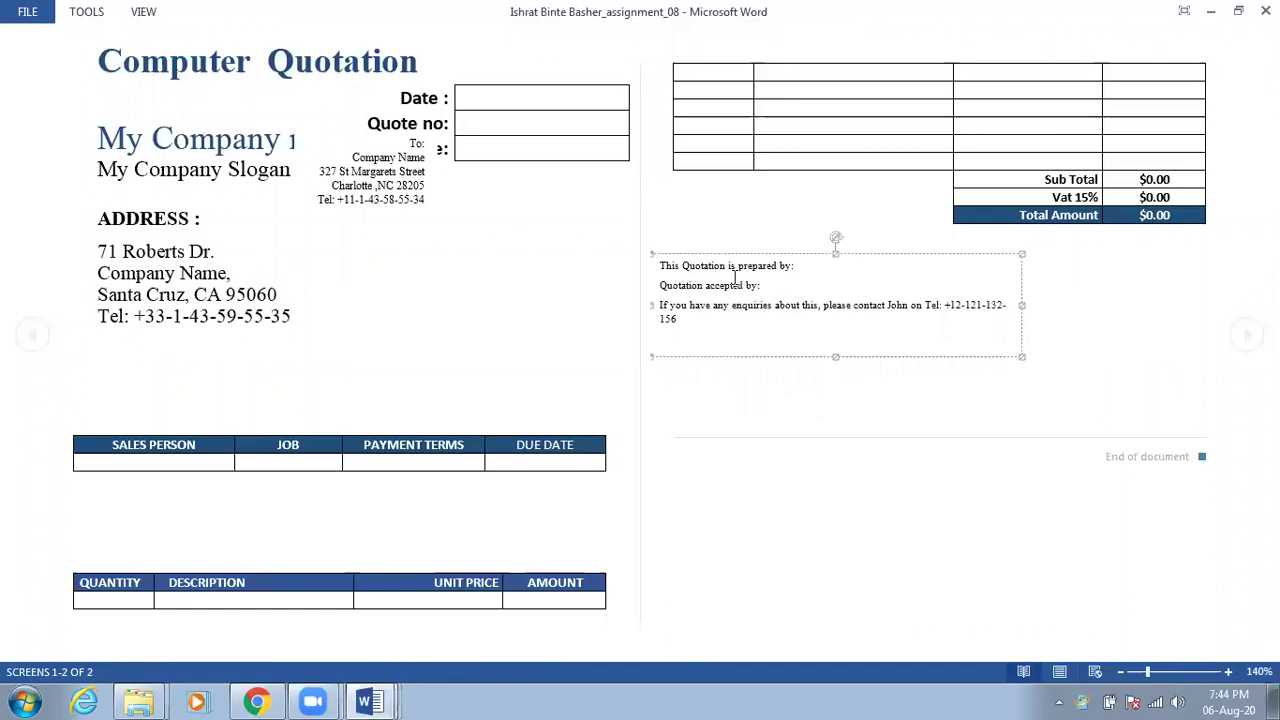
key("Escape")
key("Escape")
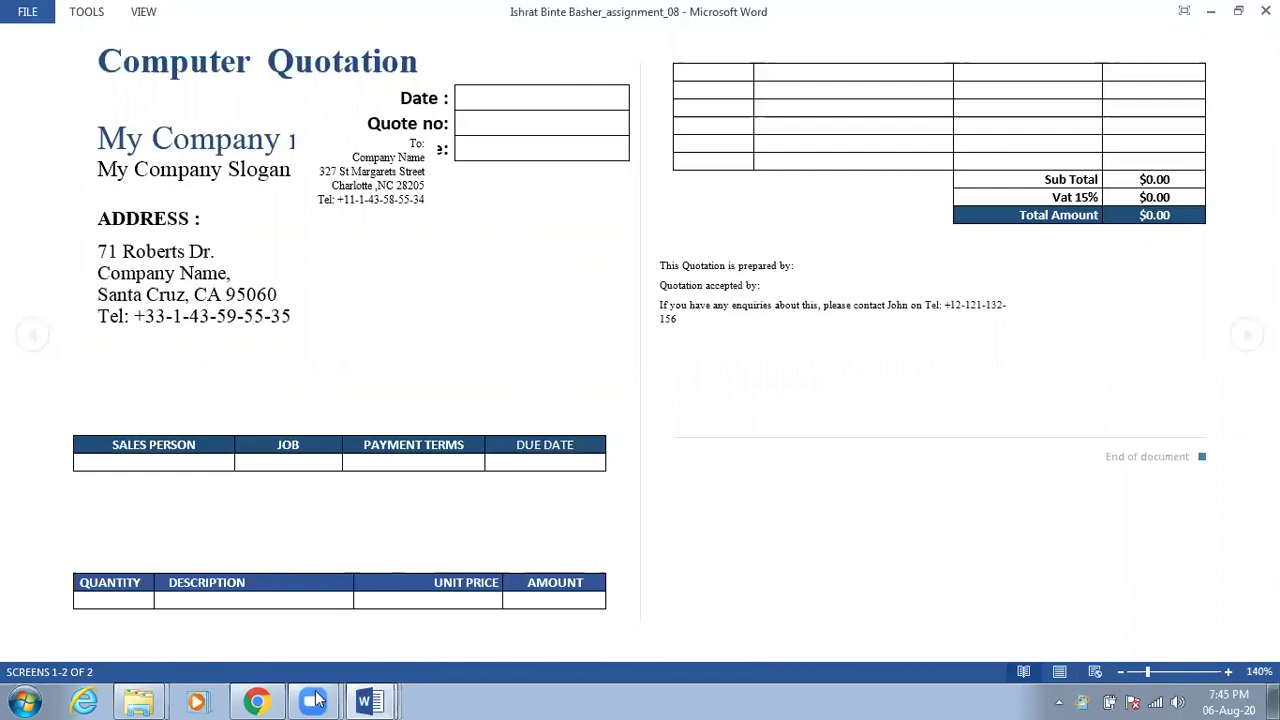
mouse_move(383, 700)
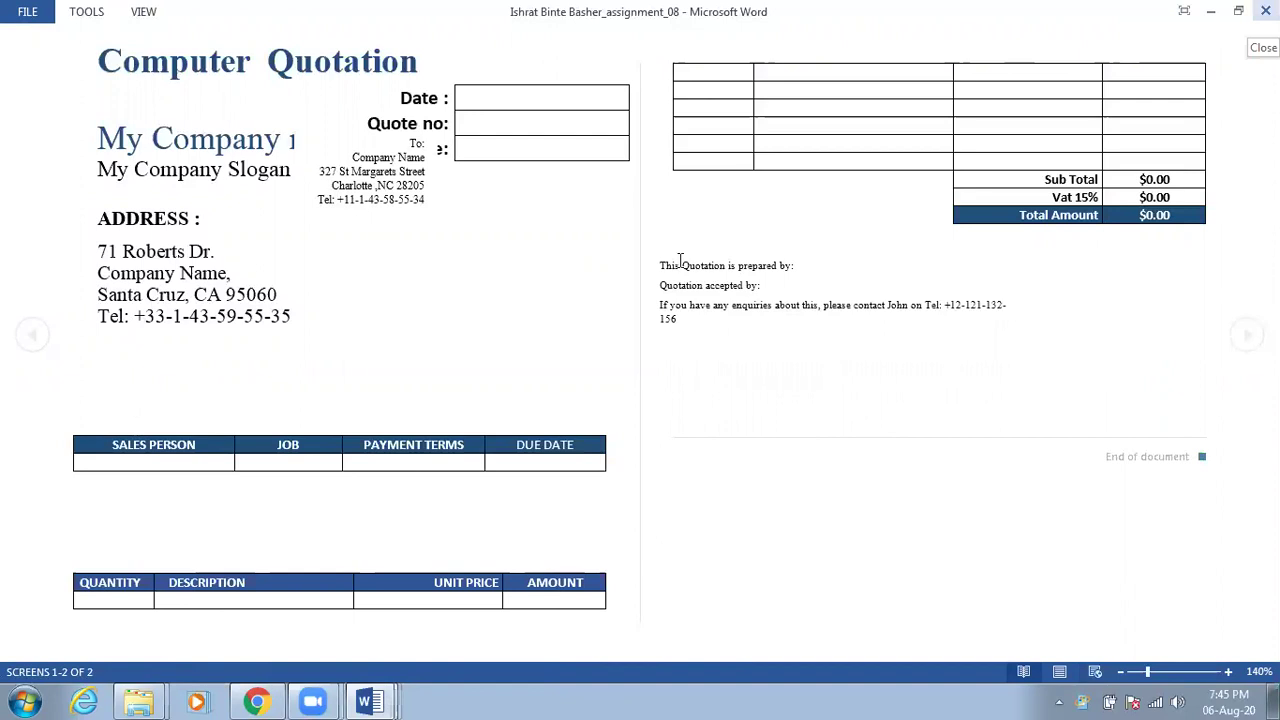
Reopen the assignment_08 quotation document from the Downloads folder
left_click(372, 698)
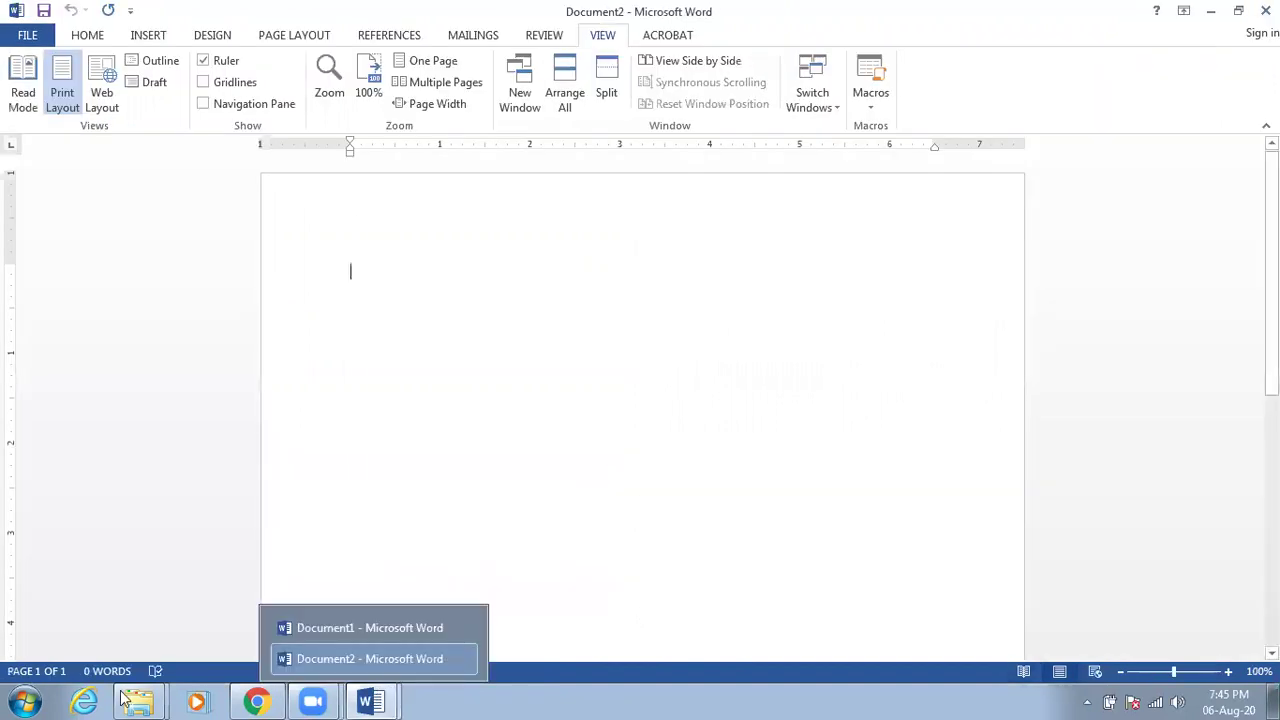
mouse_move(140, 700)
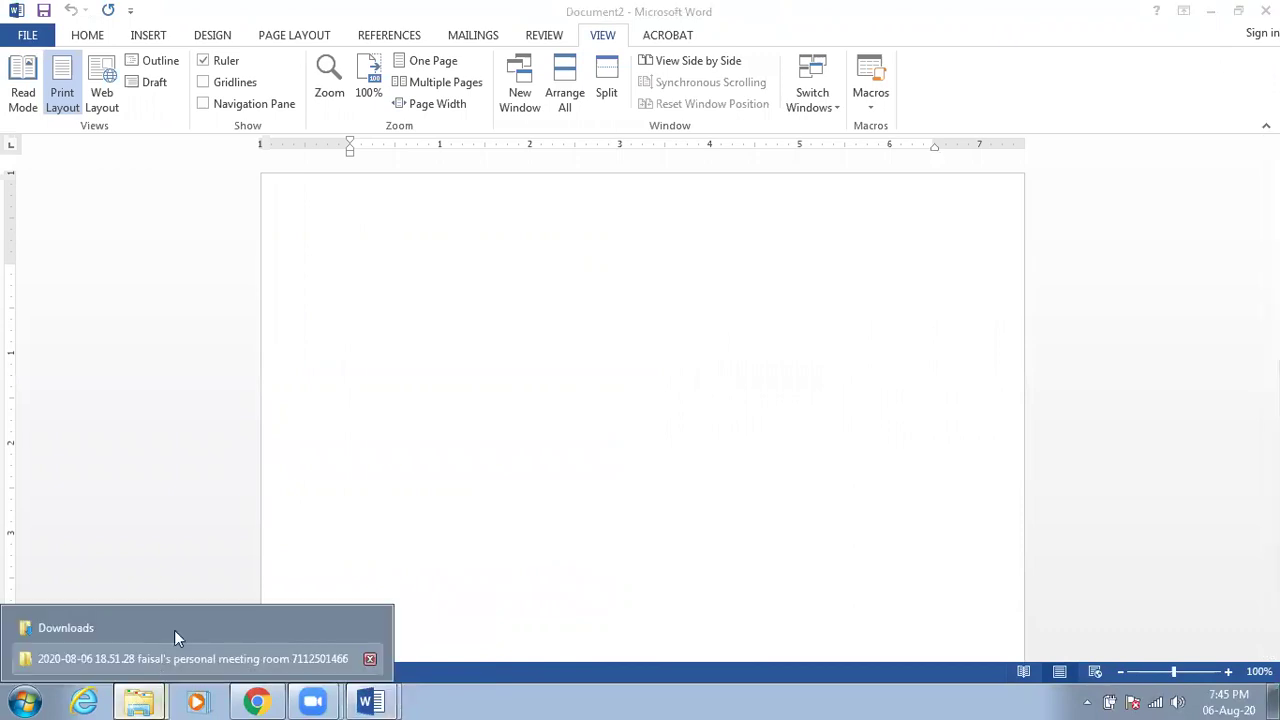
left_click(251, 610)
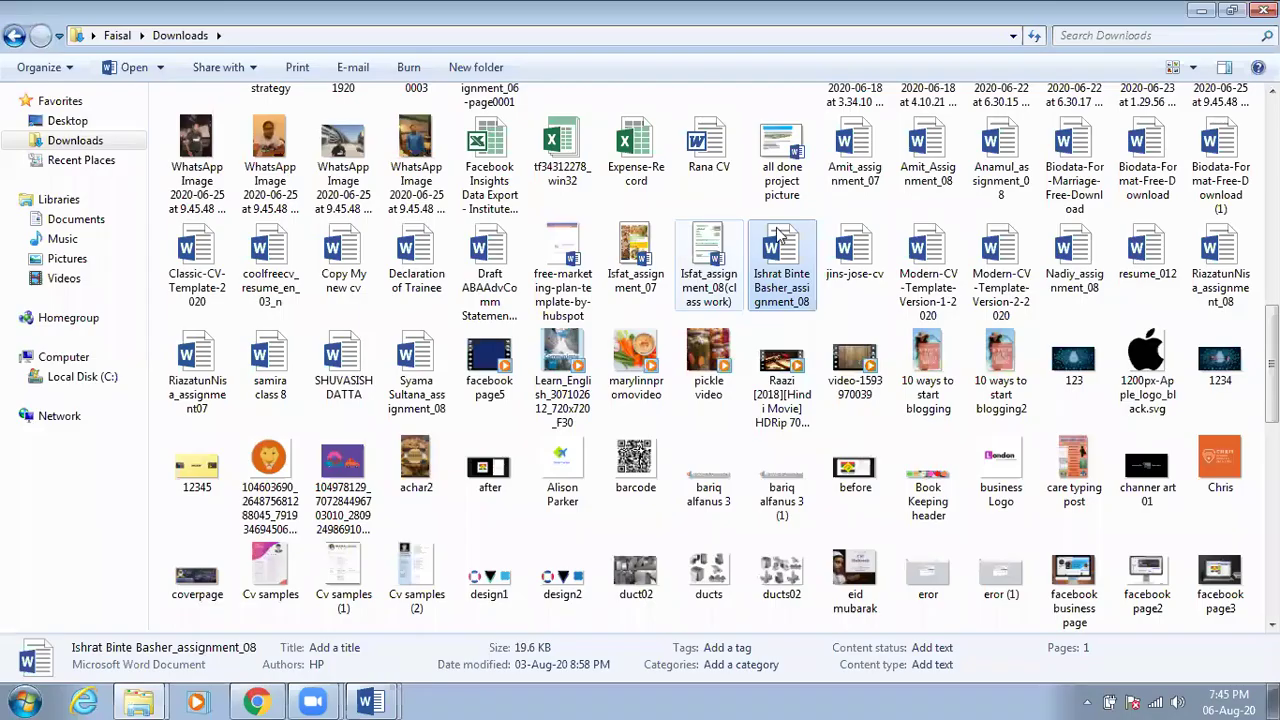
double_click(779, 234)
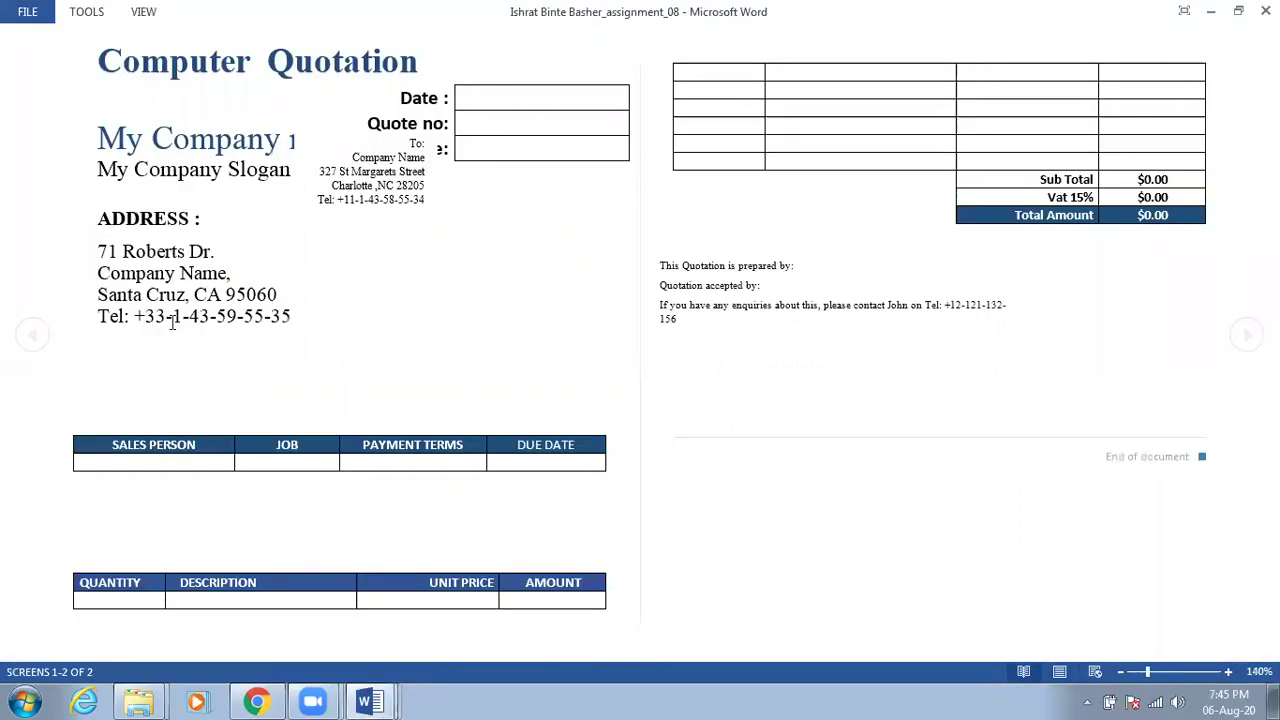
Switch the quotation to Print Layout and scroll through its title and address
left_click(1057, 672)
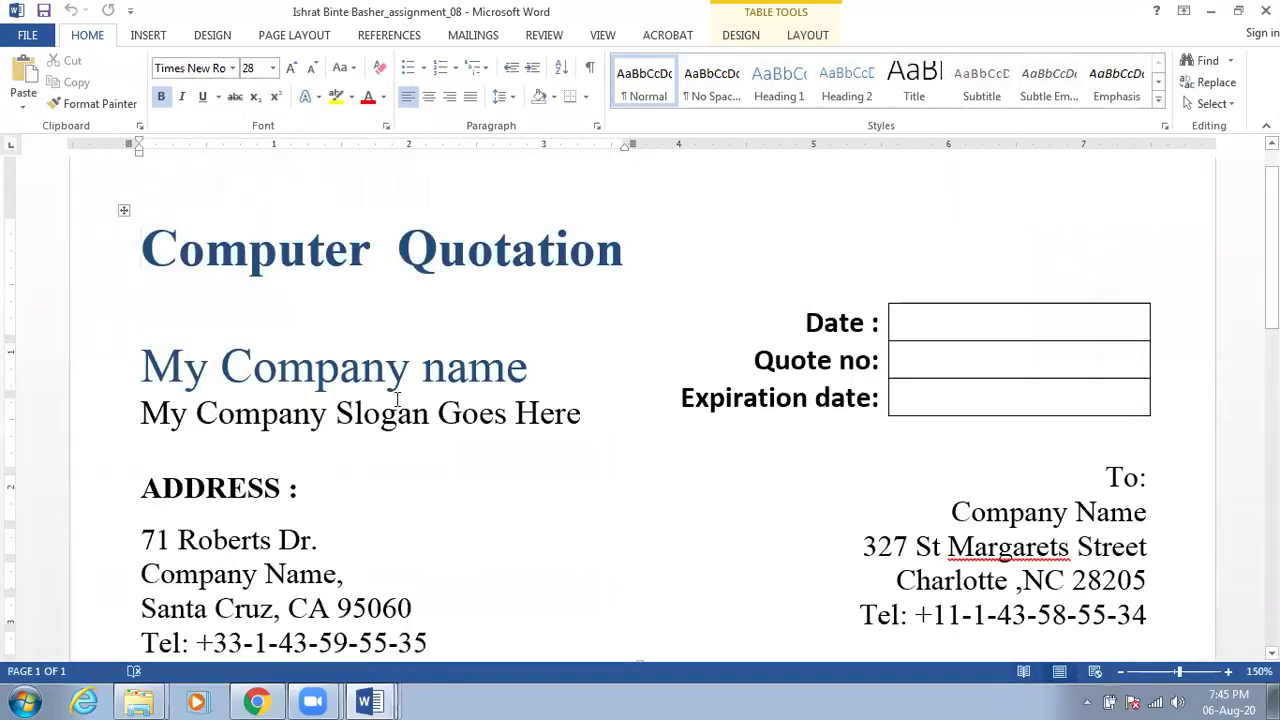
scroll(397, 399, "down", 8)
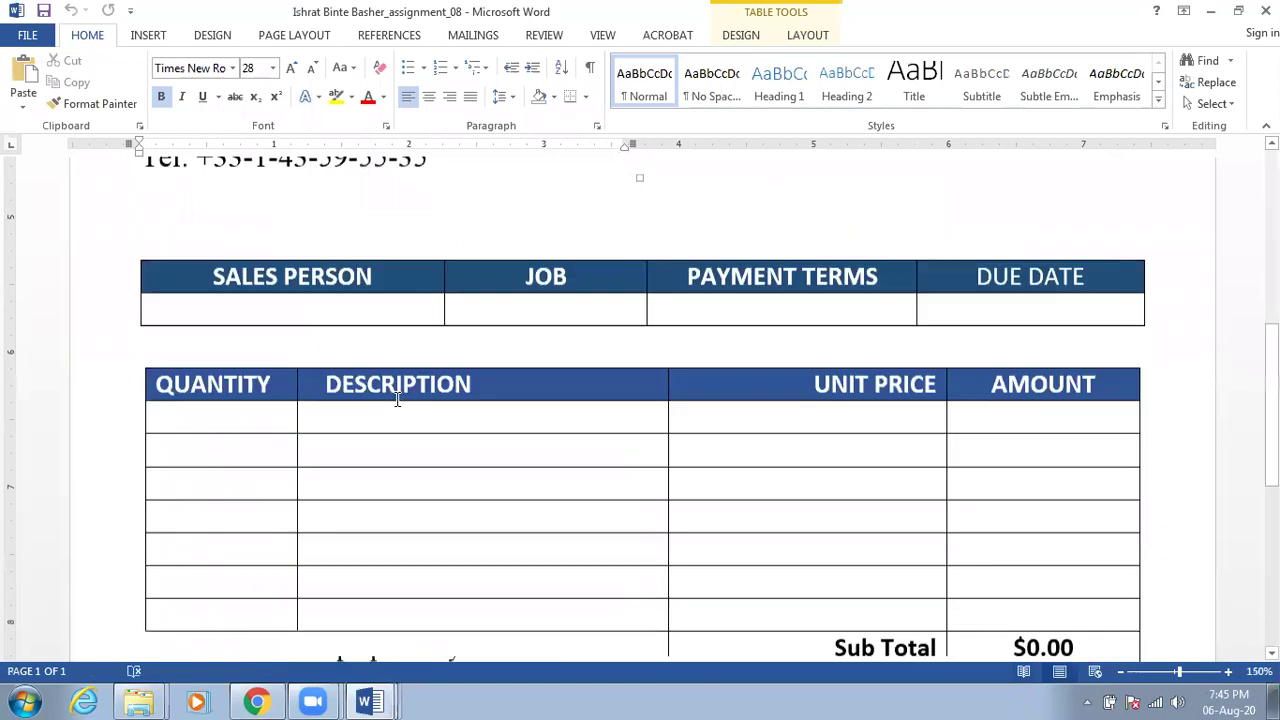
scroll(397, 399, "up", 3)
scroll(397, 399, "up", 5)
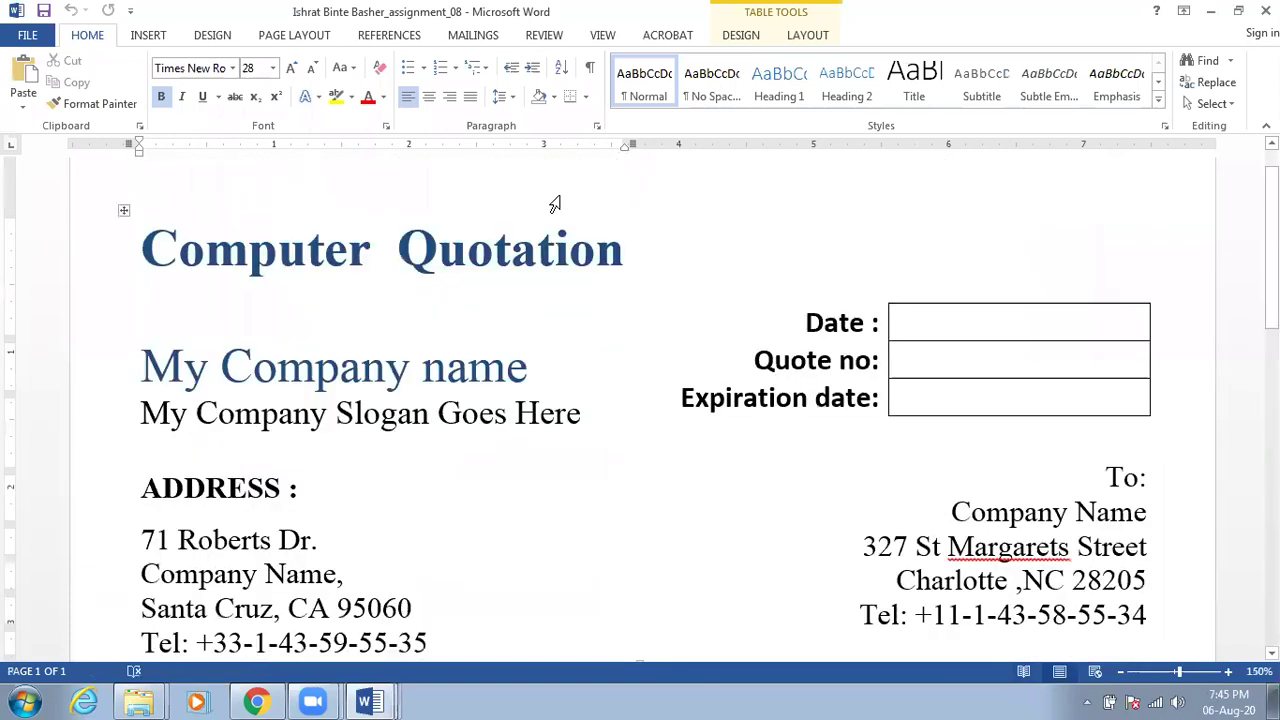
left_click(603, 35)
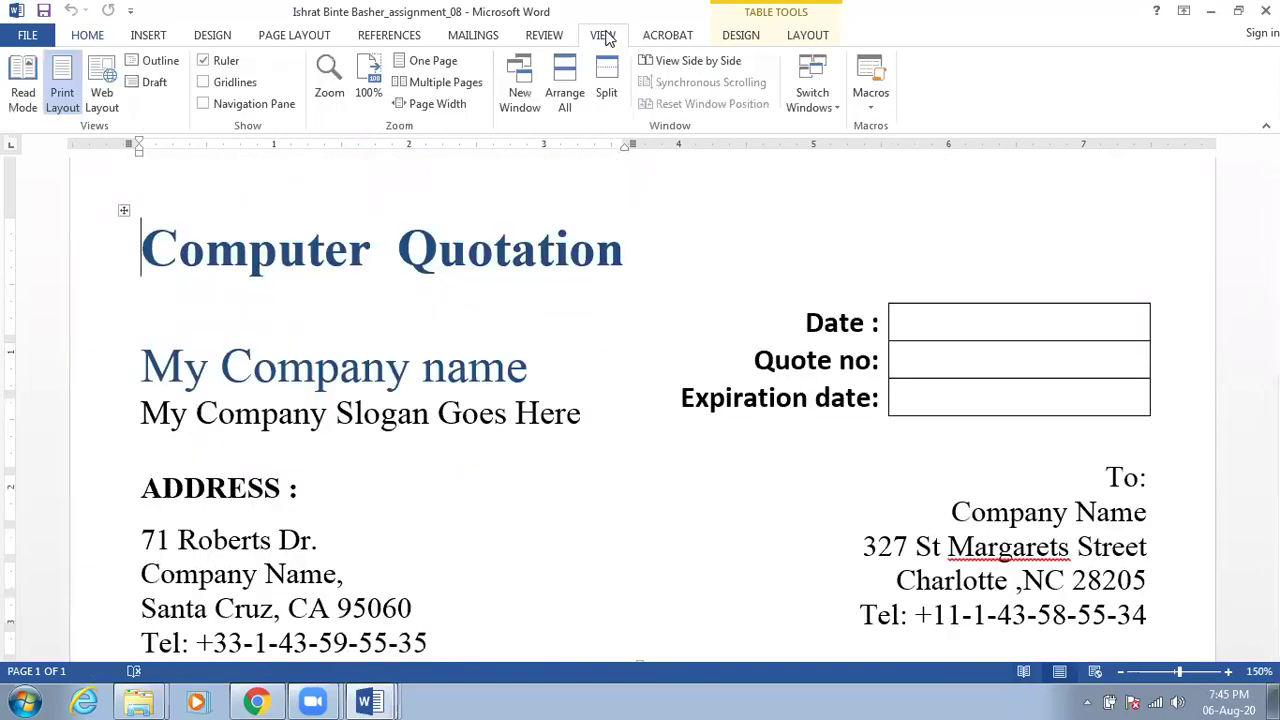
Scroll through the quotation in Web Layout, then switch back to Print Layout
left_click(106, 100)
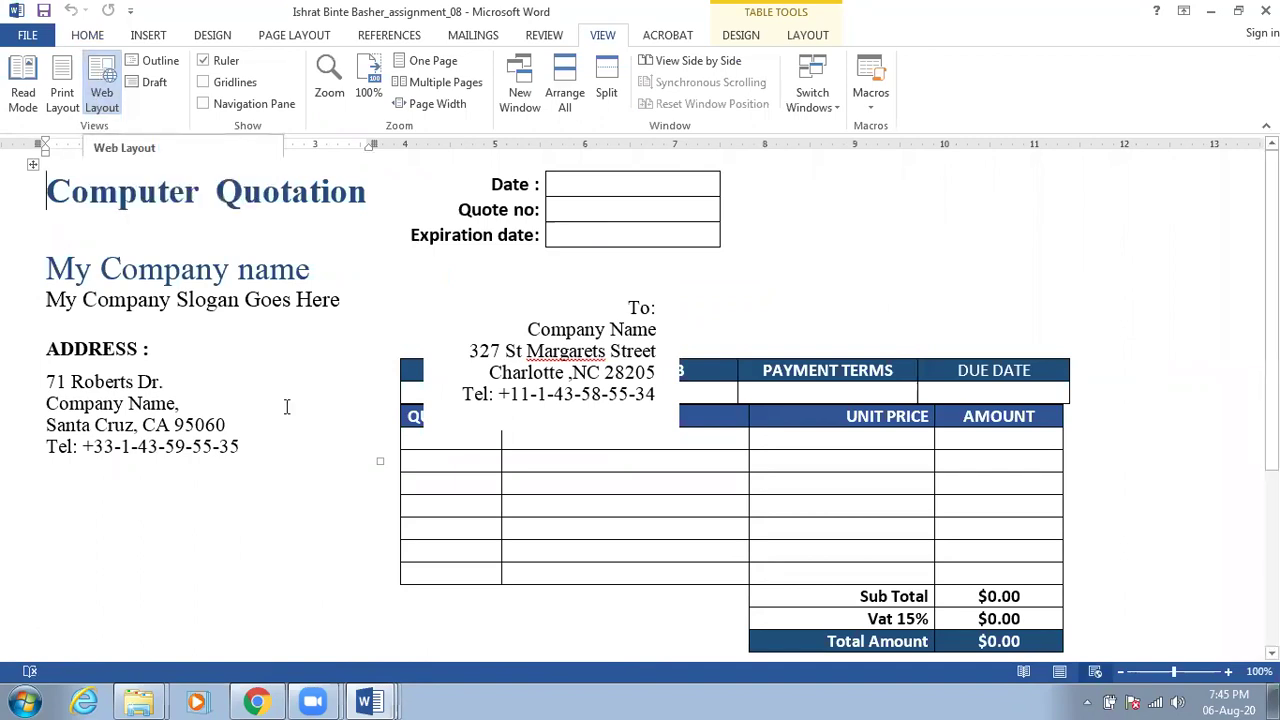
scroll(314, 420, "down", 3)
scroll(314, 420, "down", 2)
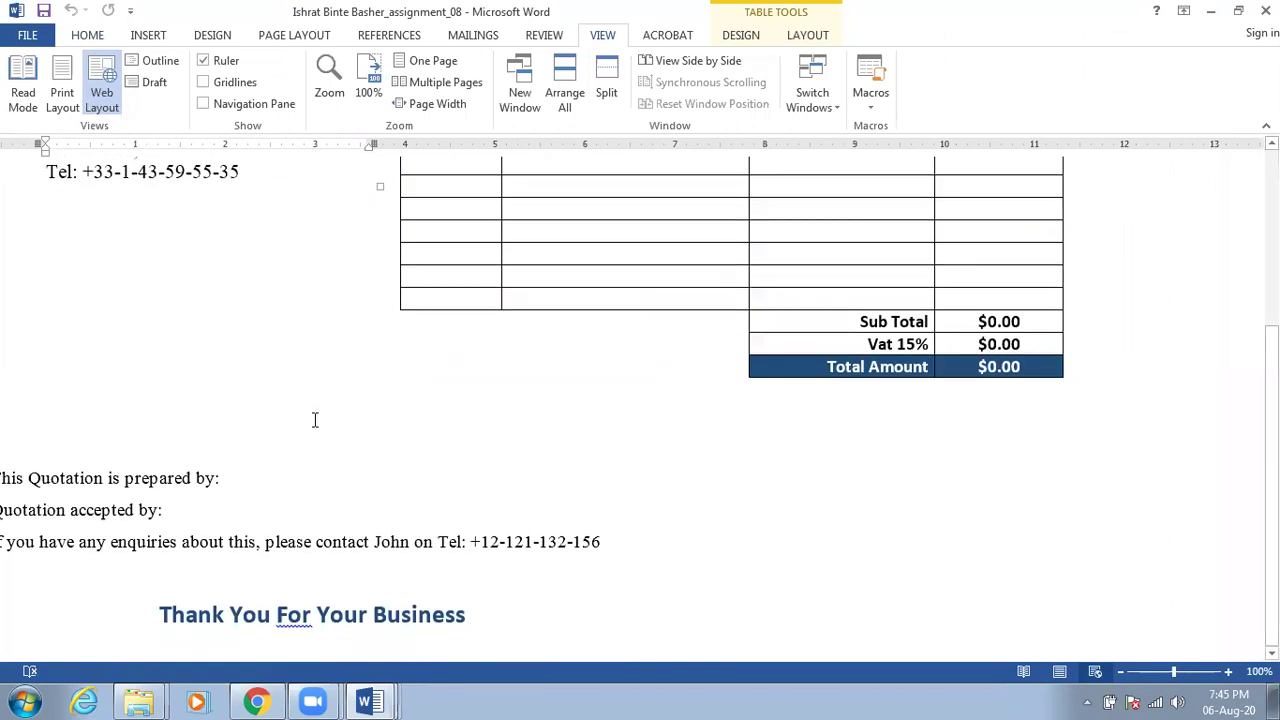
scroll(314, 420, "up", 5)
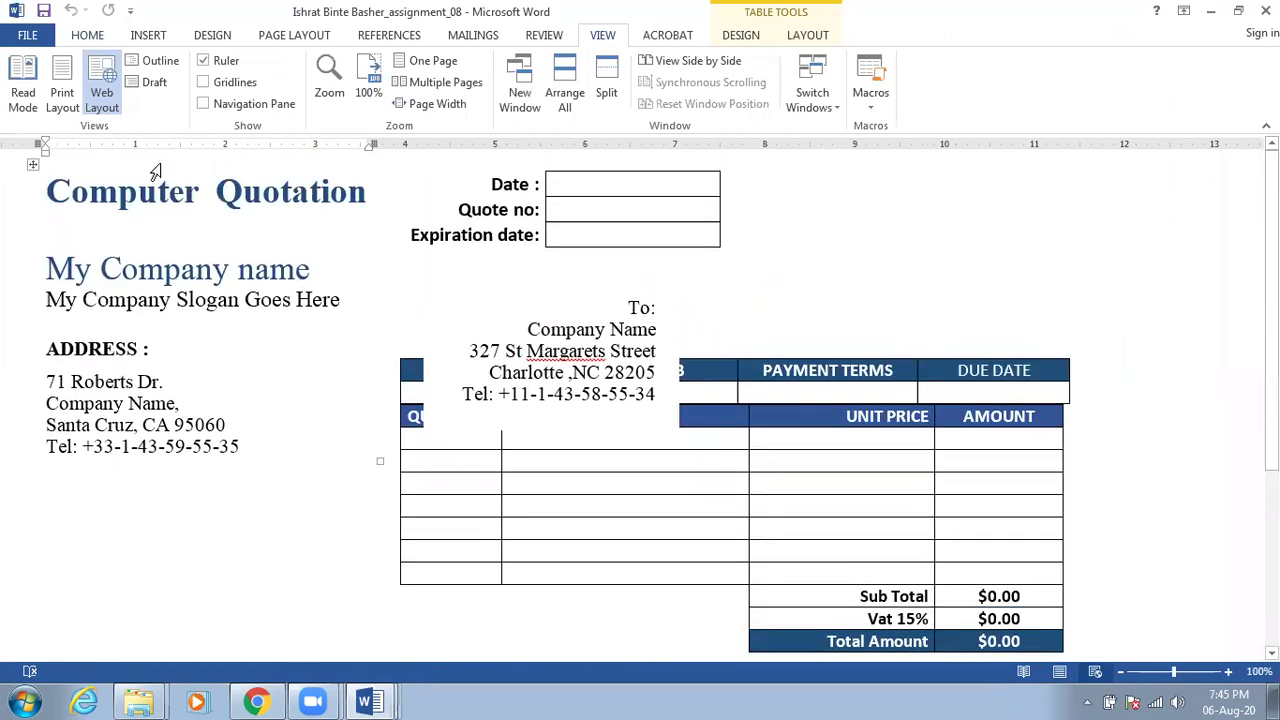
left_click(59, 82)
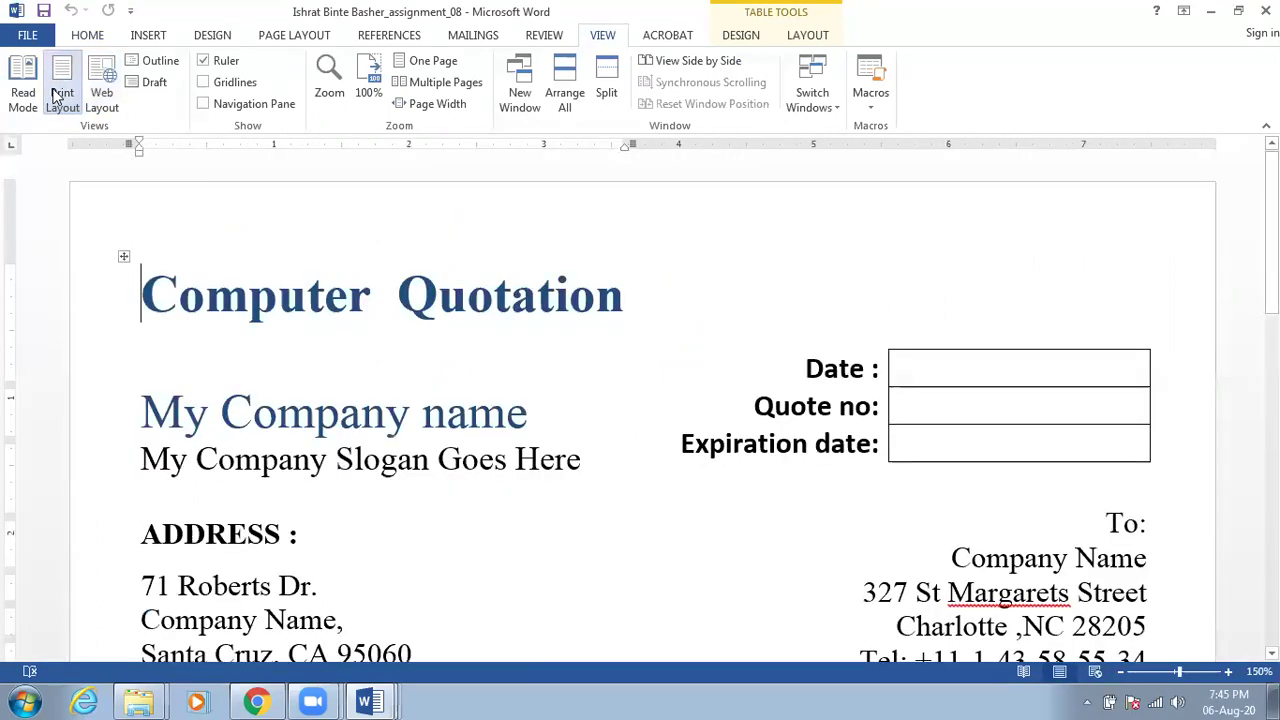
left_click(203, 61)
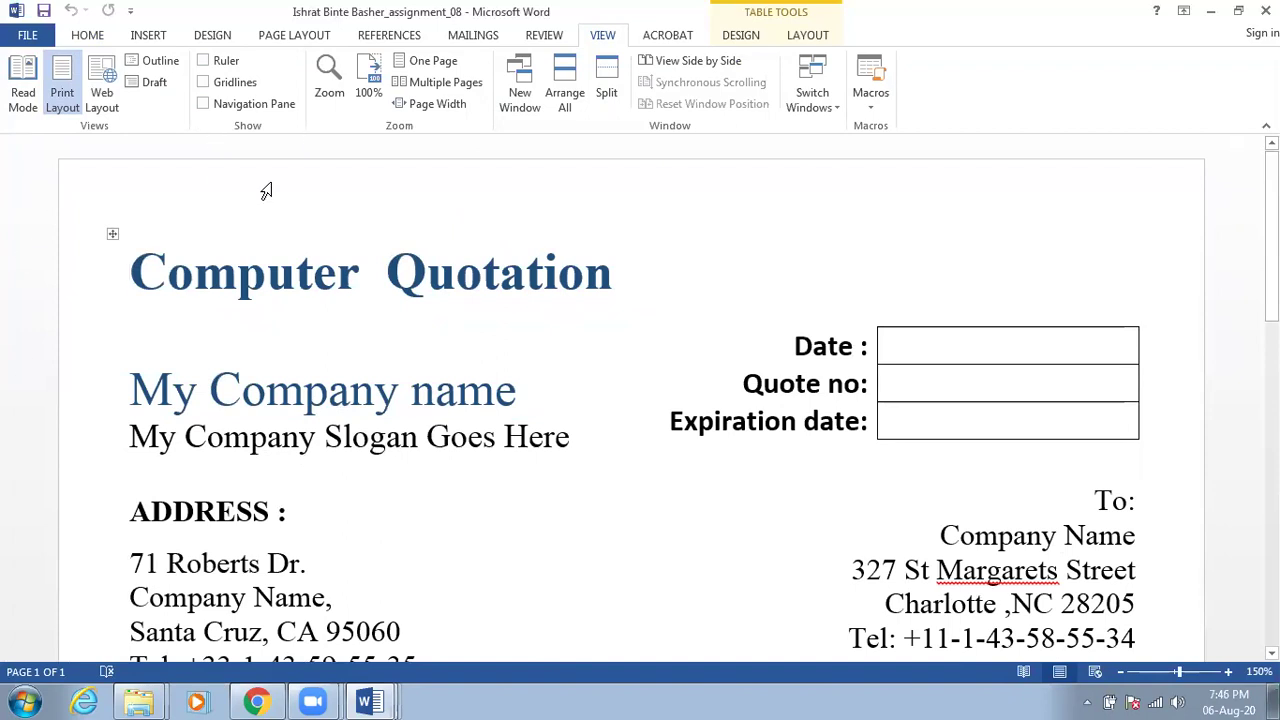
left_click(205, 62)
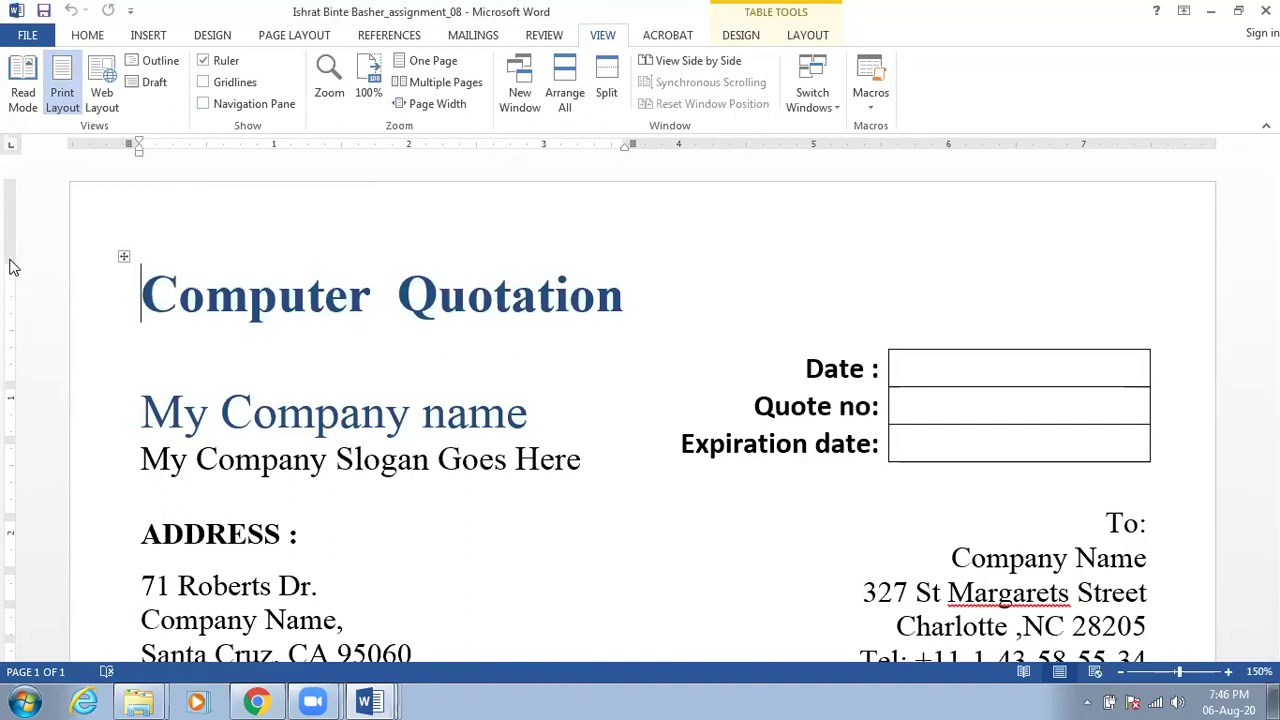
left_click(165, 286)
left_click(284, 422)
left_click(164, 303)
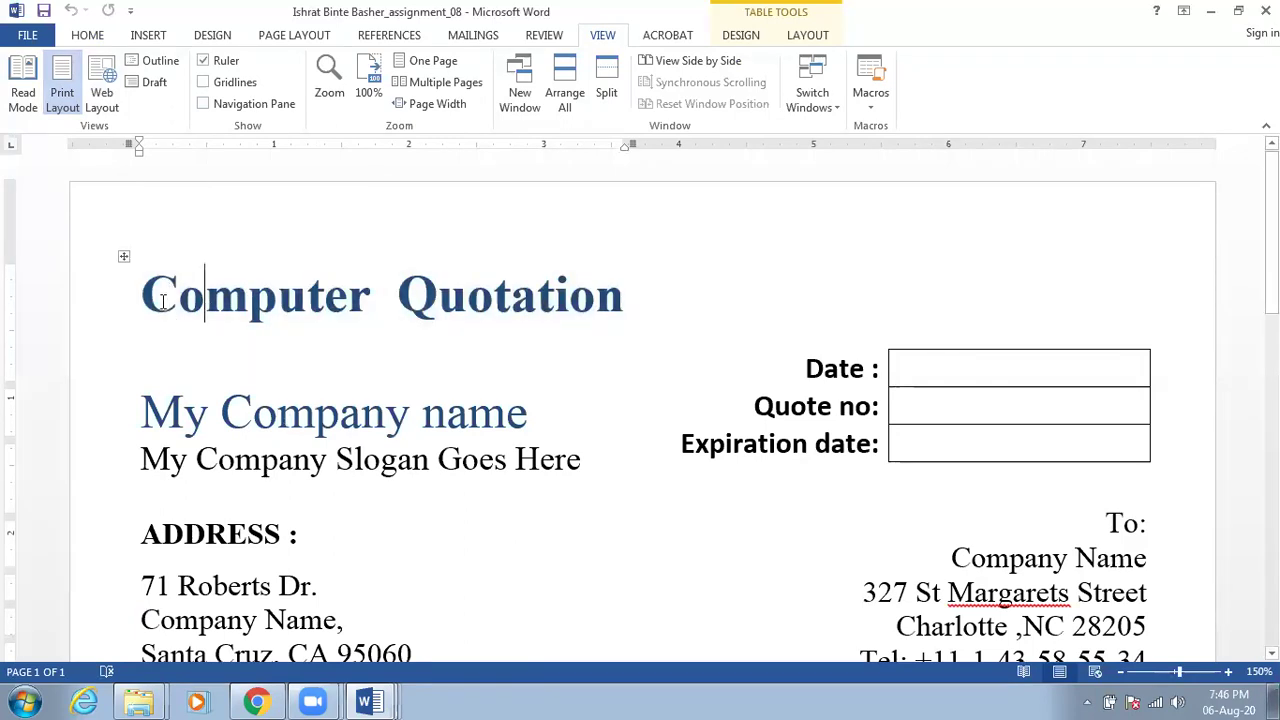
double_click(8, 268)
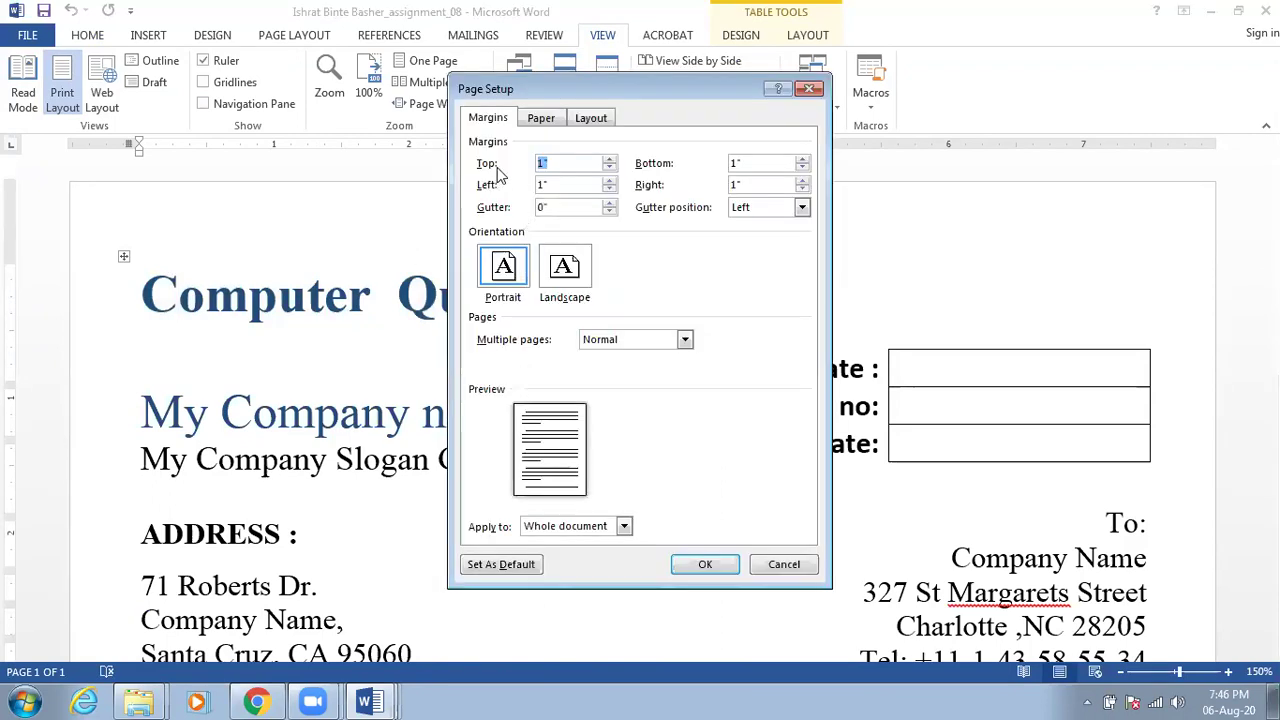
Cancel Page Setup and drag the heading table's ruler marker out to the right margin
left_click(780, 564)
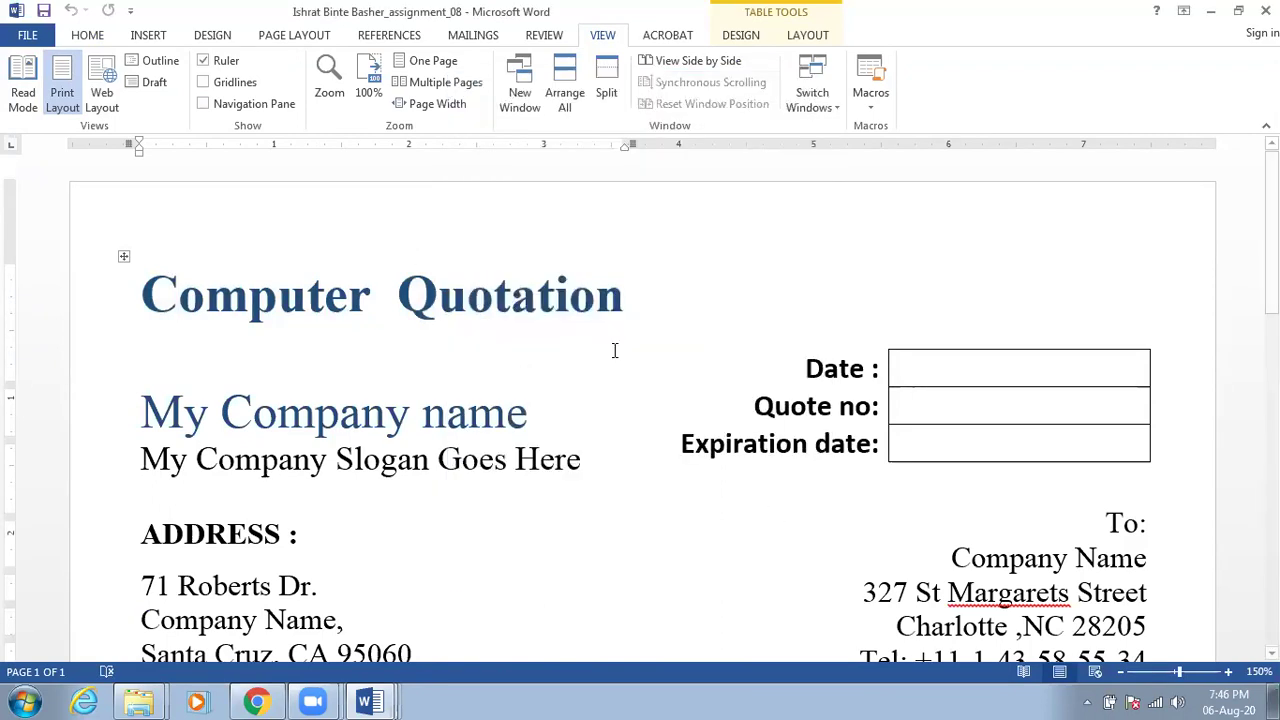
left_click_drag(628, 142, 1177, 147)
left_click(28, 336)
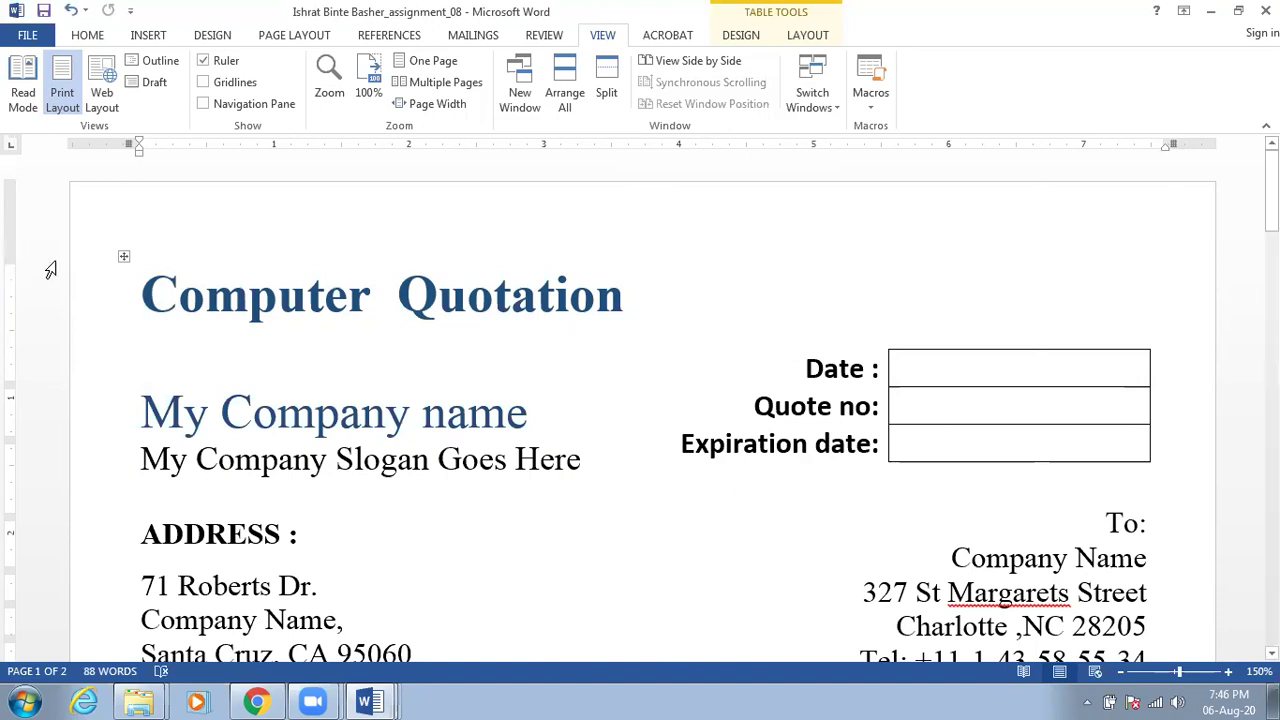
key("Up")
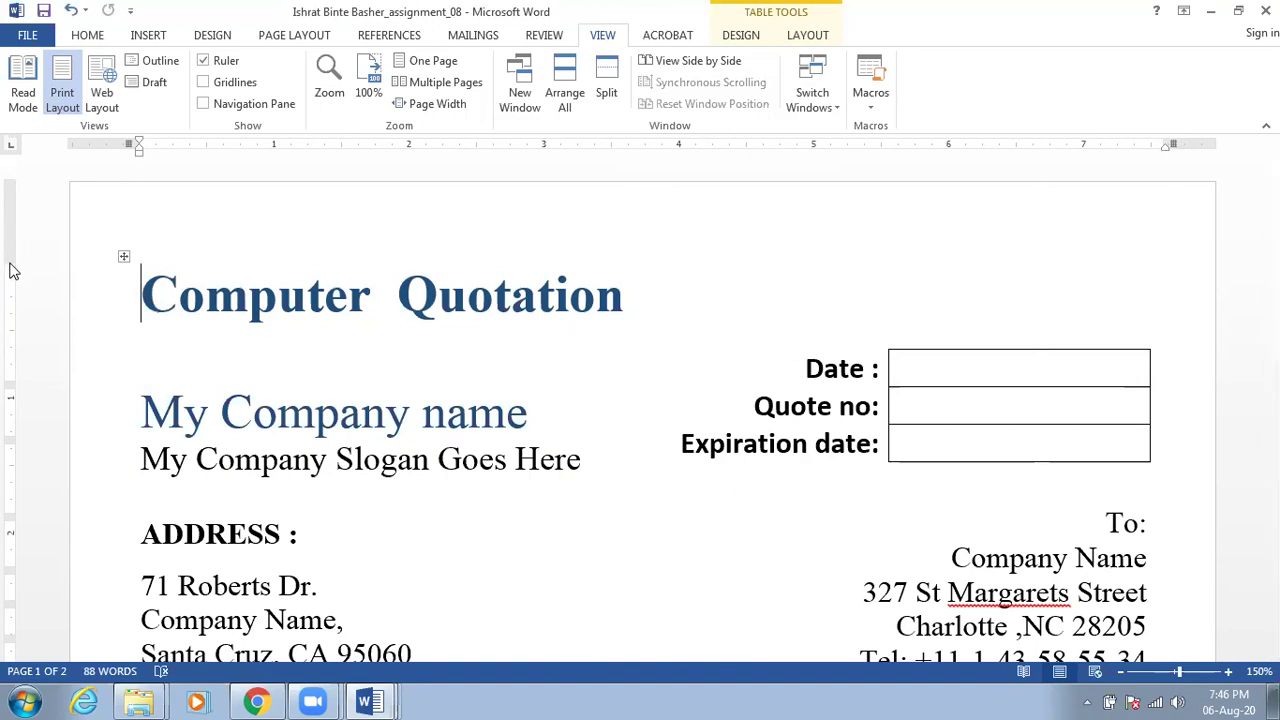
Reopen Page Setup, cancel it unchanged, and turn on the gridlines
double_click(10, 268)
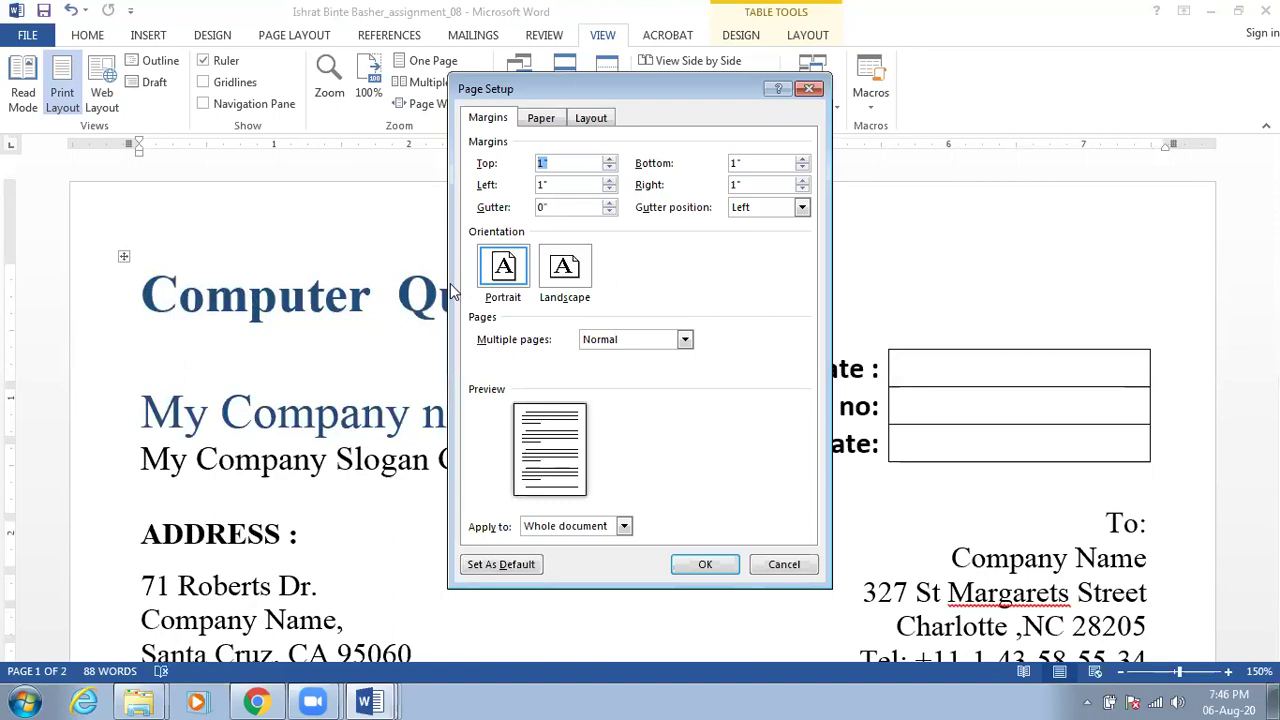
left_click(786, 566)
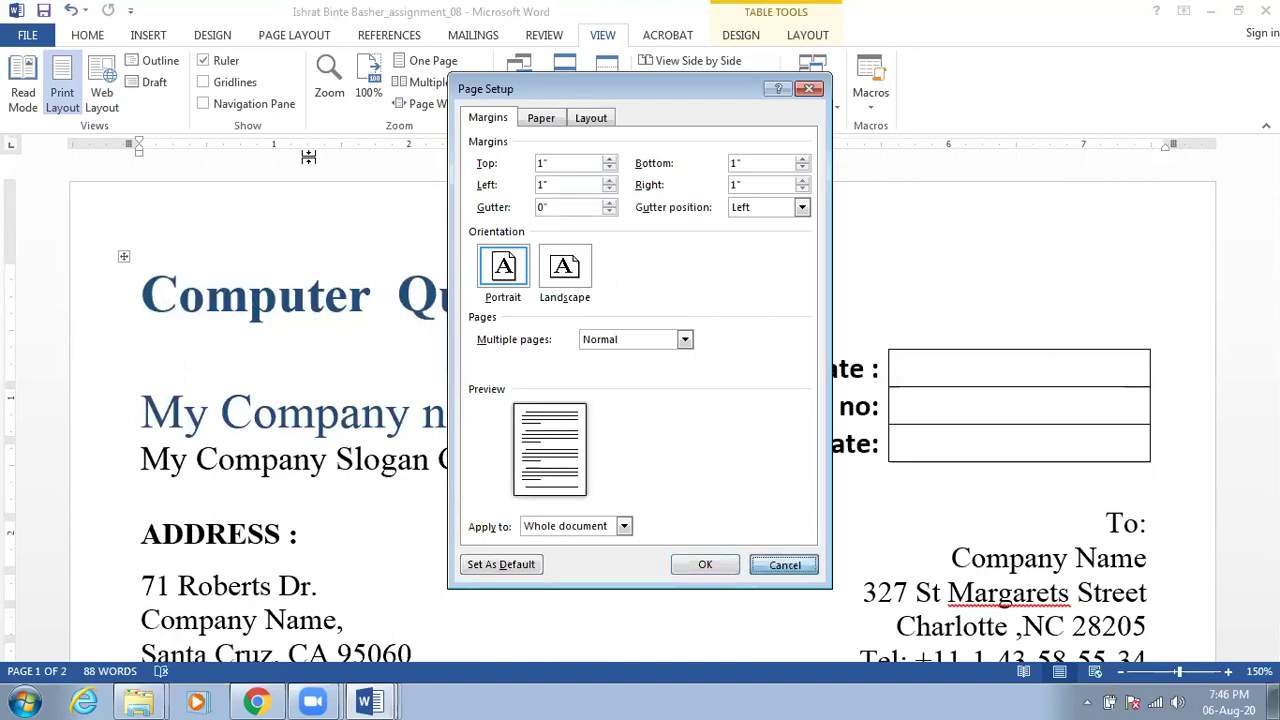
left_click(229, 92)
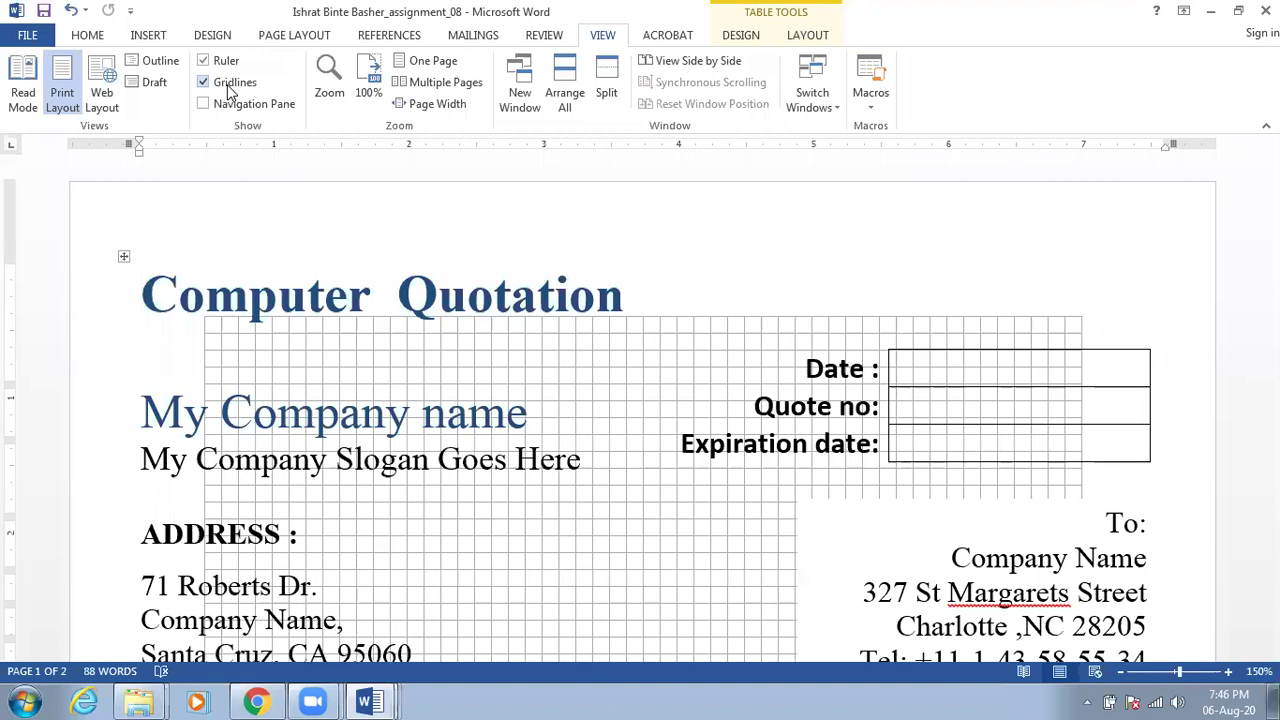
Turn the gridlines back off
scroll(395, 455, "down", 6)
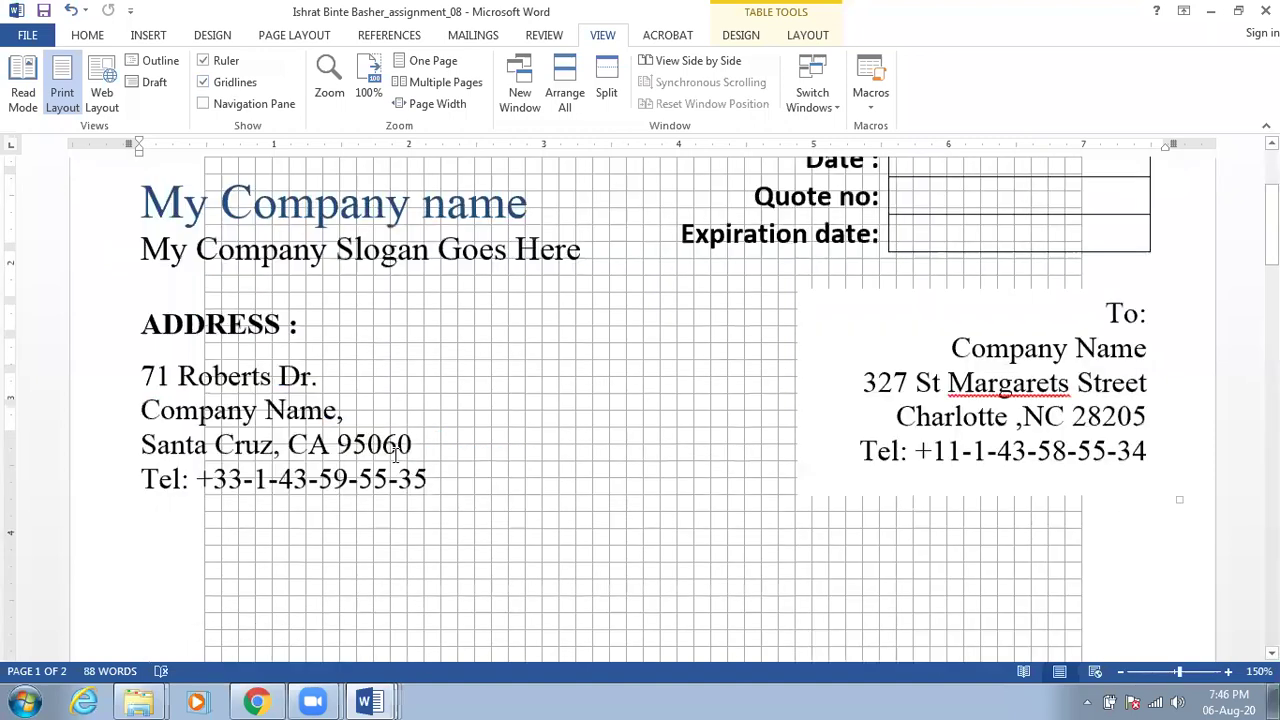
scroll(395, 455, "up", 6)
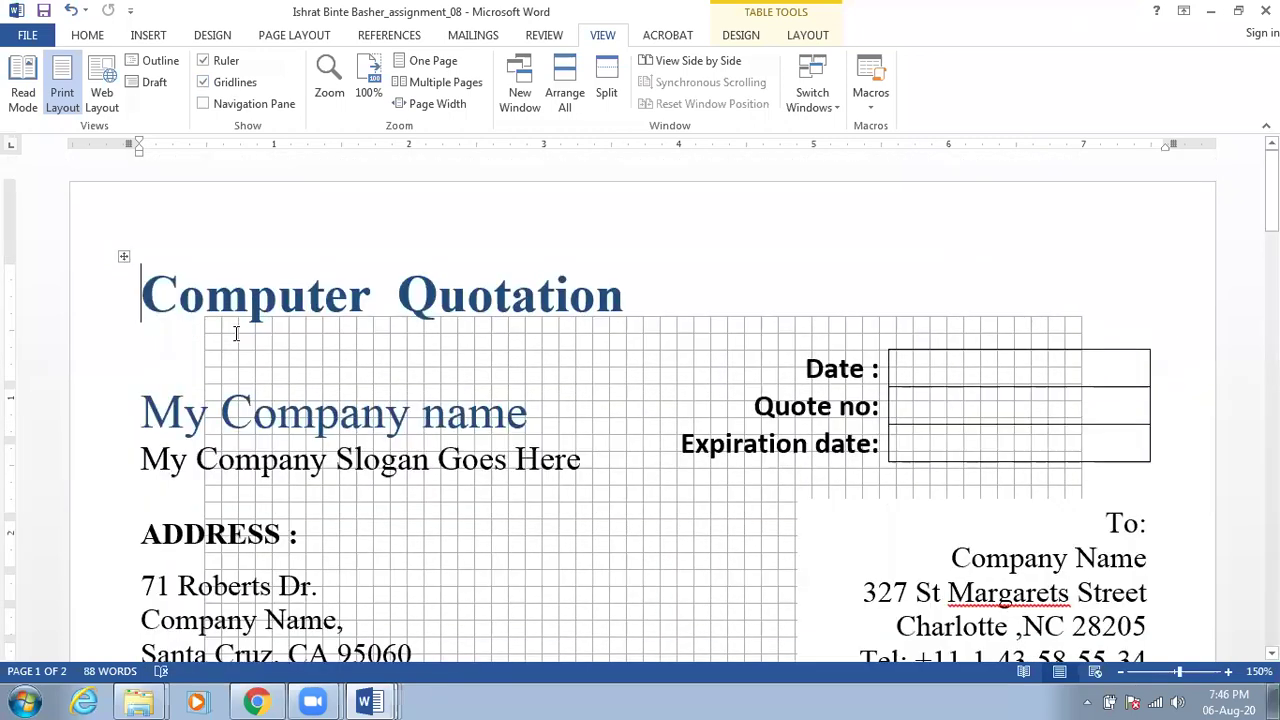
left_click(220, 84)
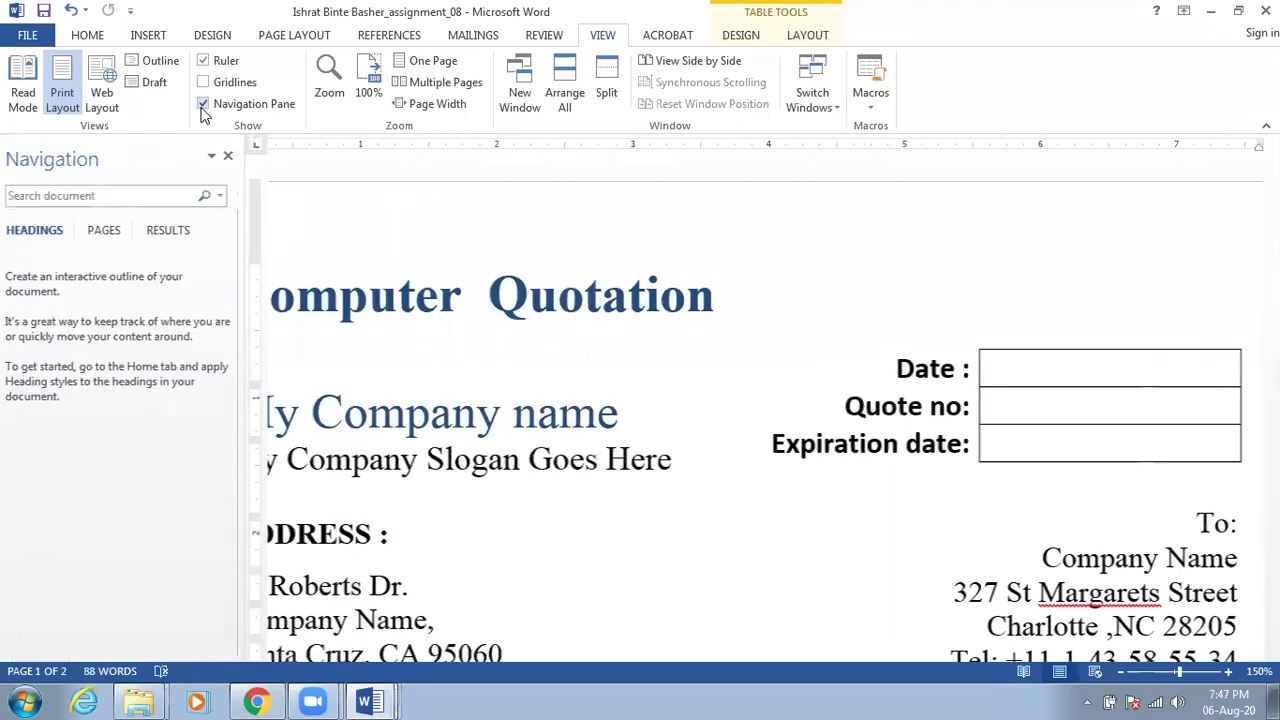
Use PAGES thumbnails to visit page 2 and back to page 1, then return to Downloads
left_click(105, 234)
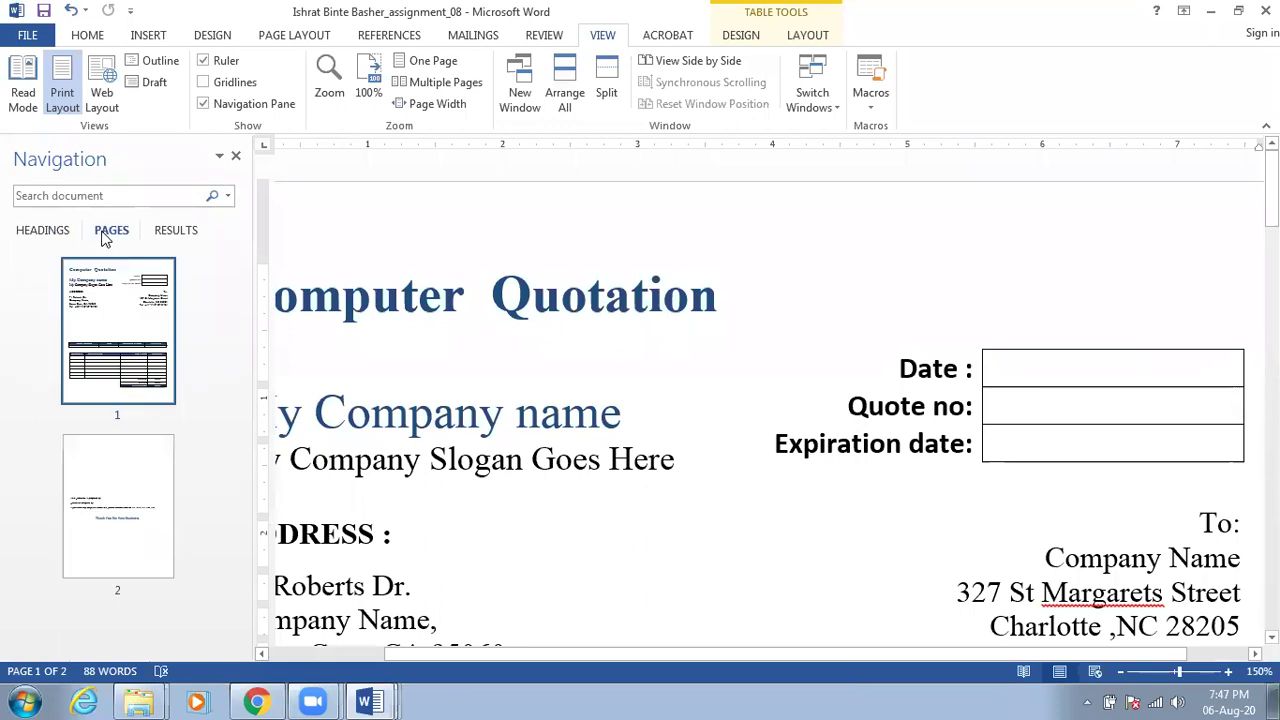
left_click(136, 519)
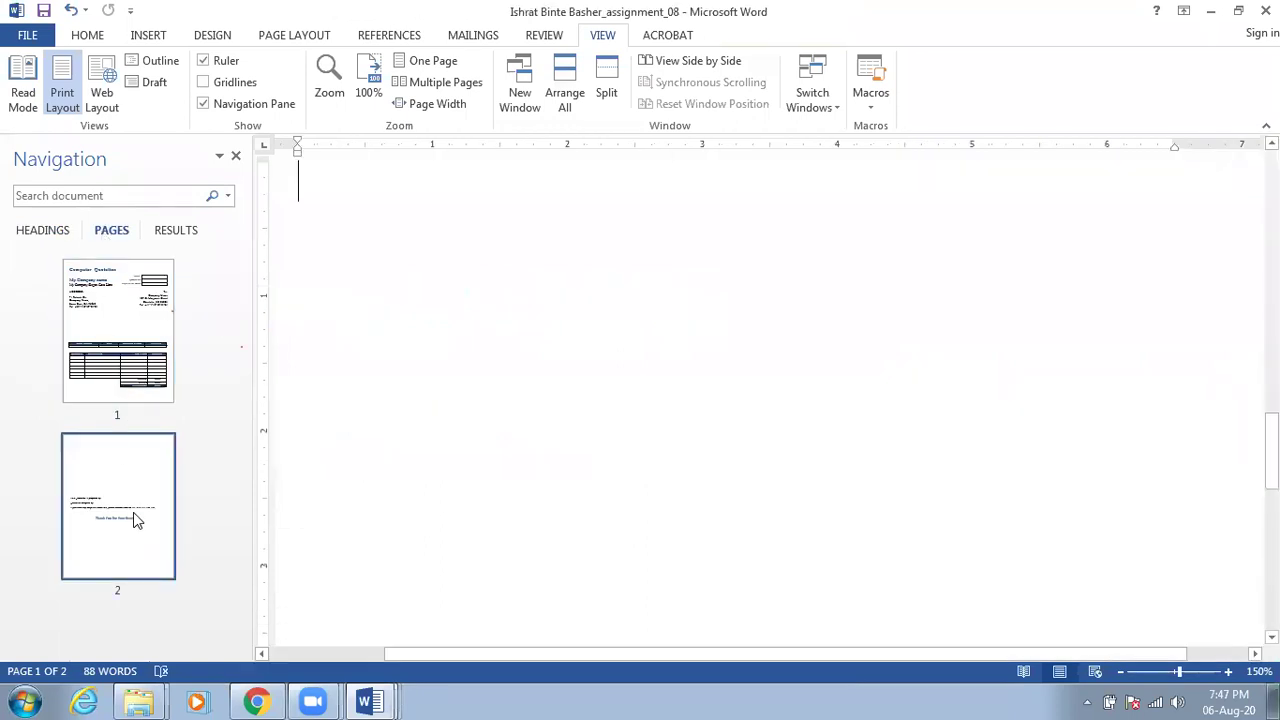
left_click(115, 381)
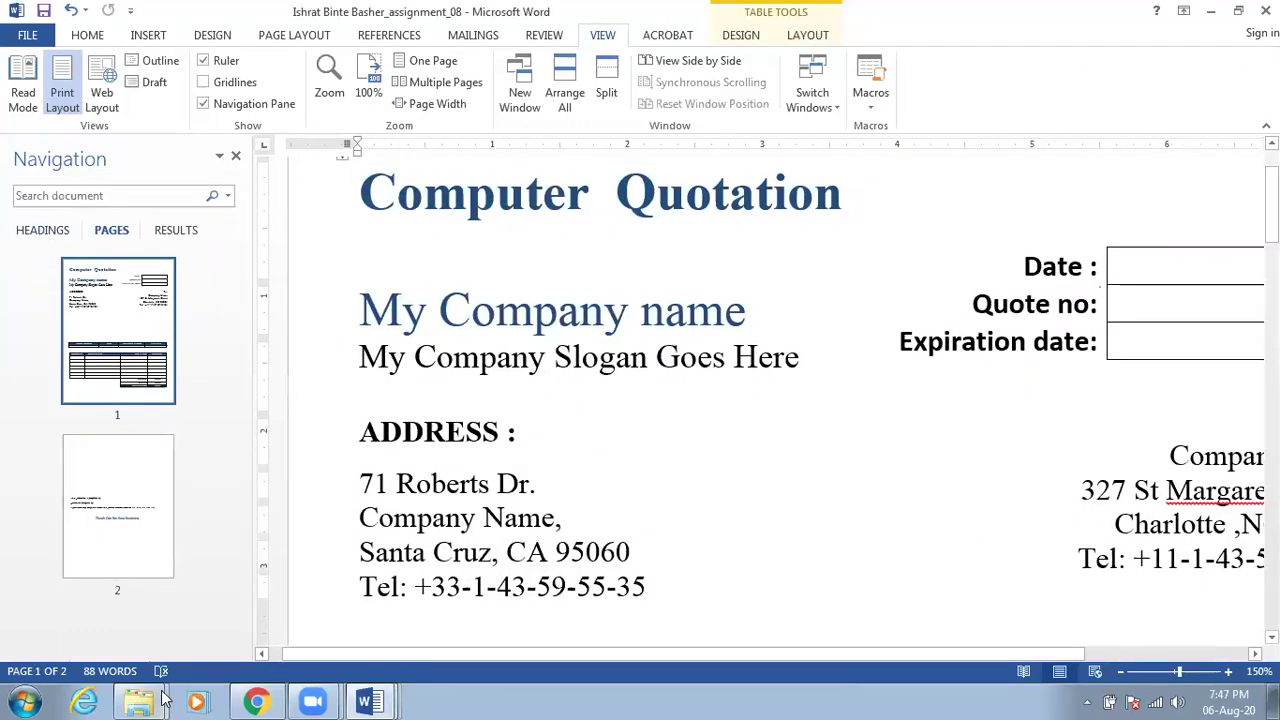
mouse_move(140, 700)
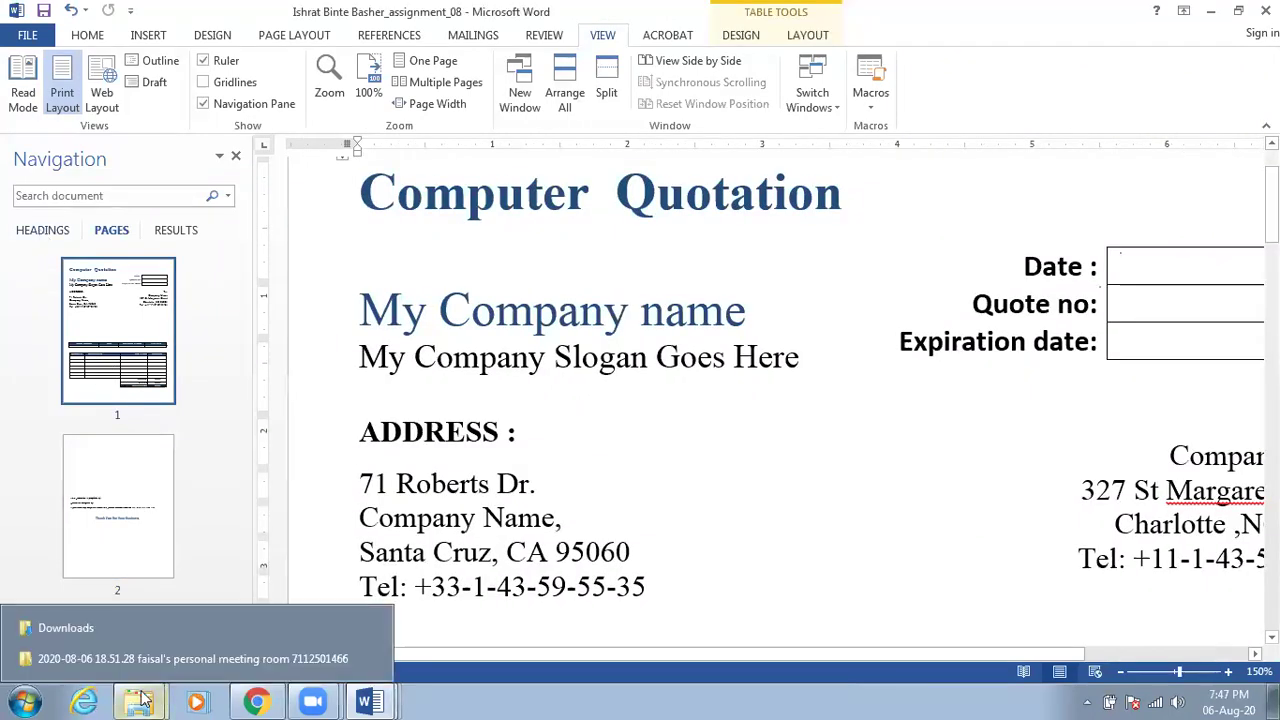
left_click(150, 628)
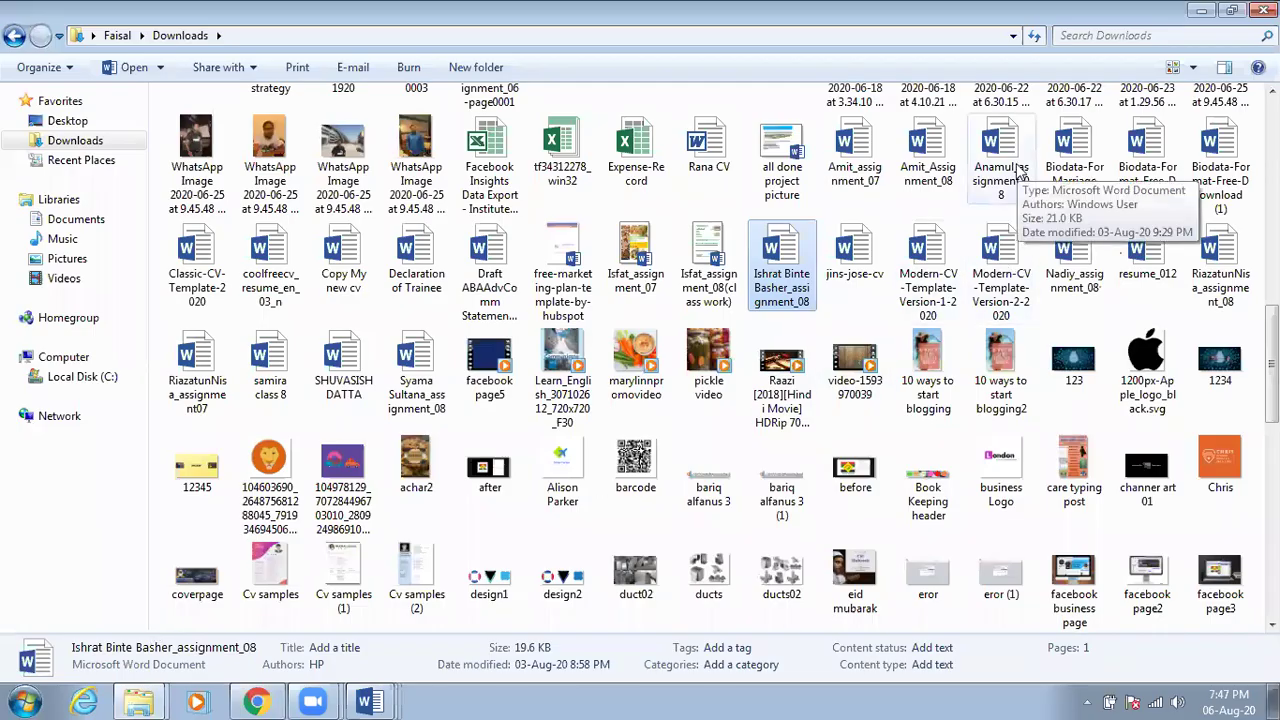
Open two more assignment_08 Computer Quotation documents from Downloads in Word
double_click(1018, 172)
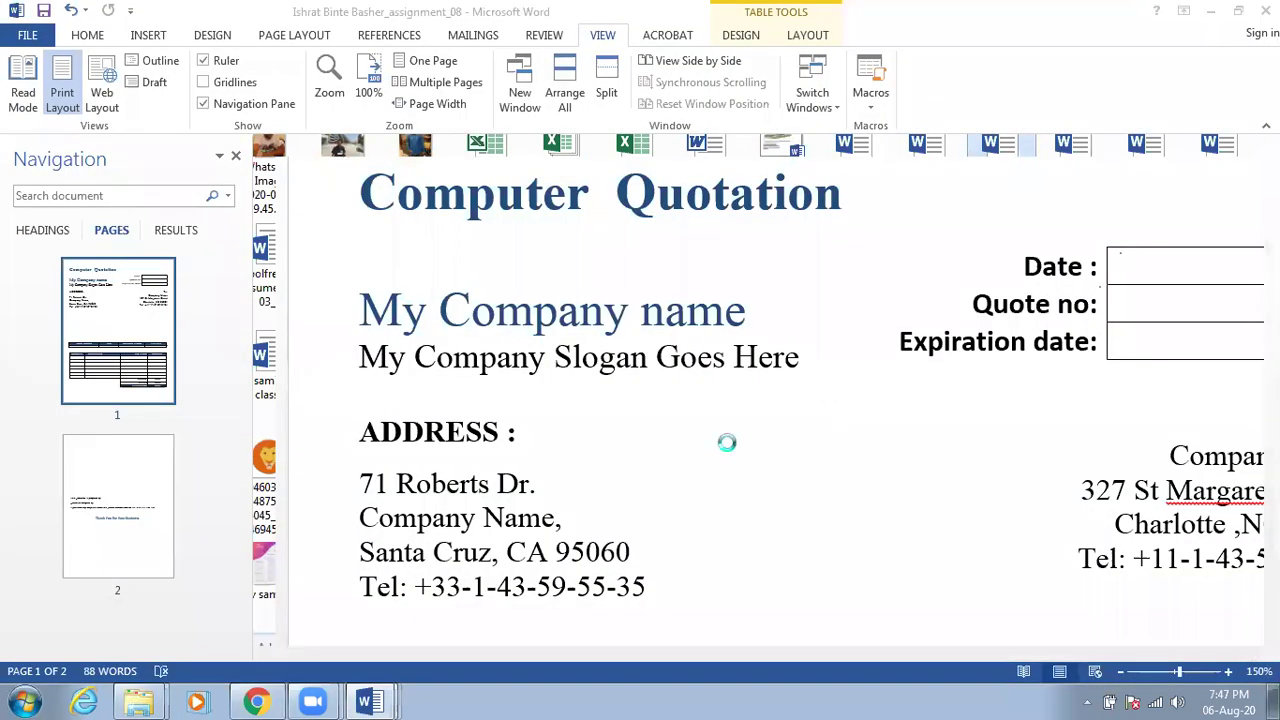
left_click(139, 702)
left_click(172, 627)
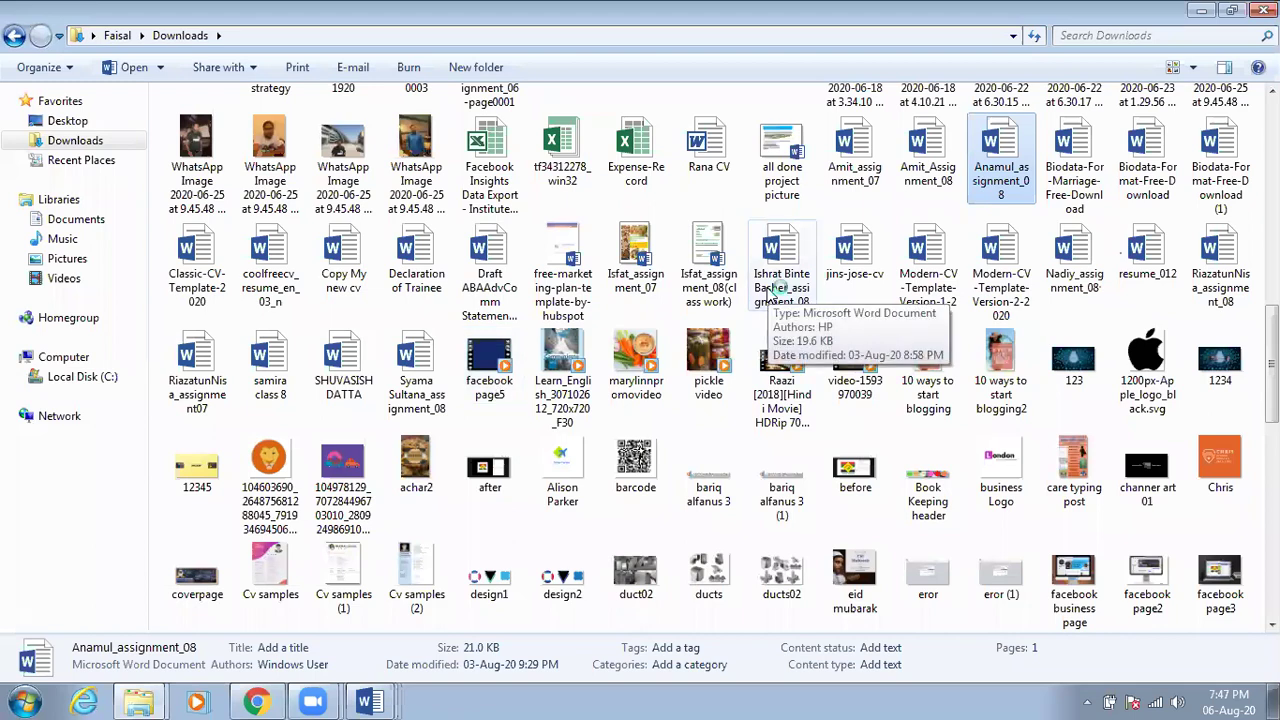
double_click(775, 287)
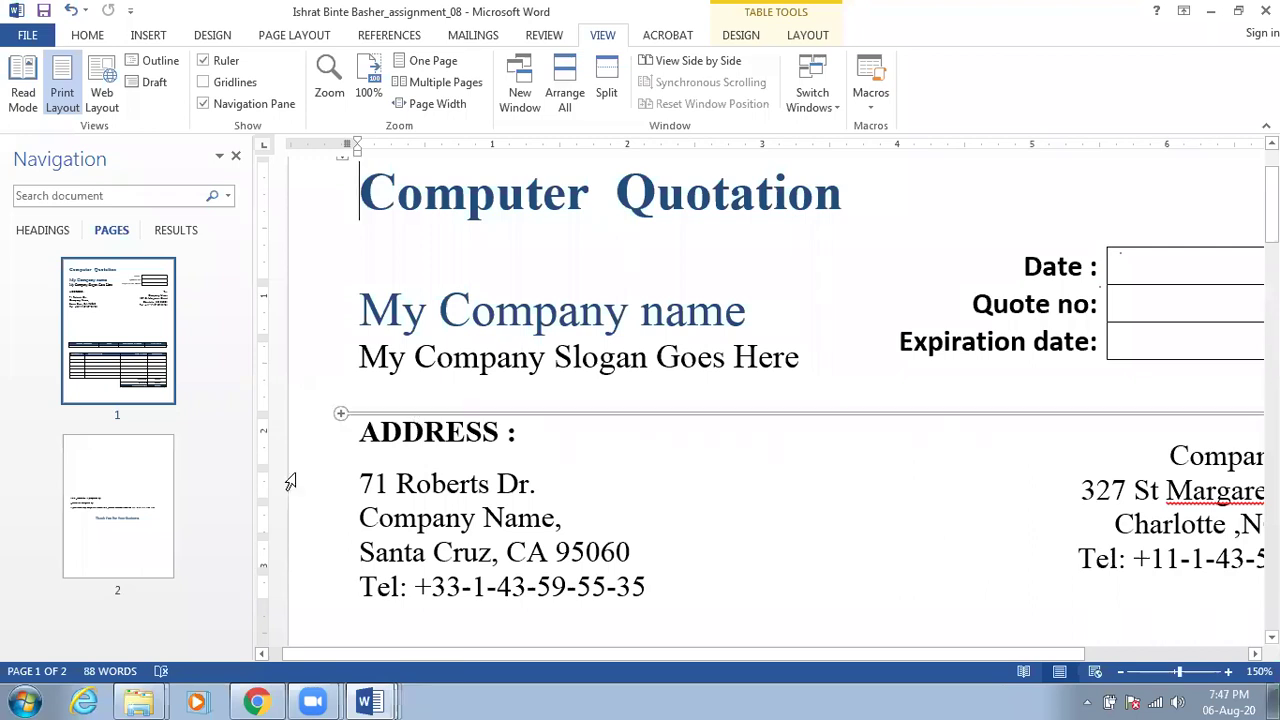
Go back to Downloads and open the assignment07 document
left_click(137, 703)
left_click(171, 630)
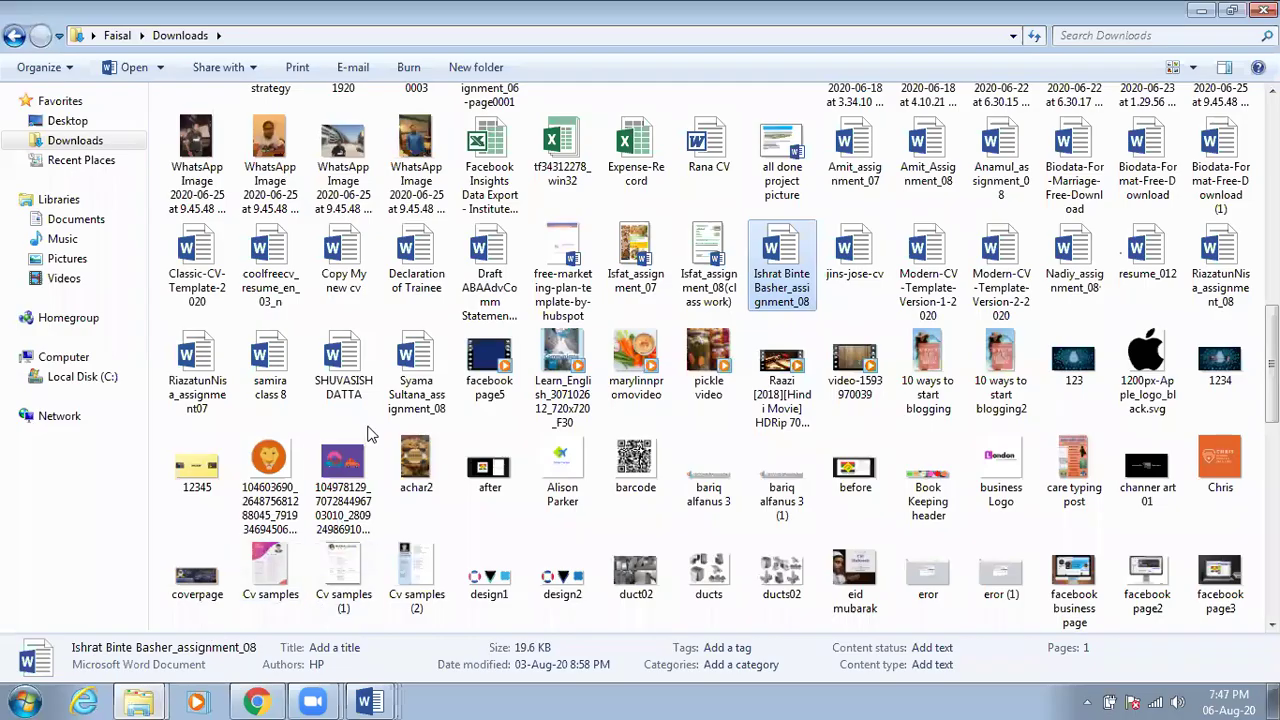
left_click(197, 372)
key("Return")
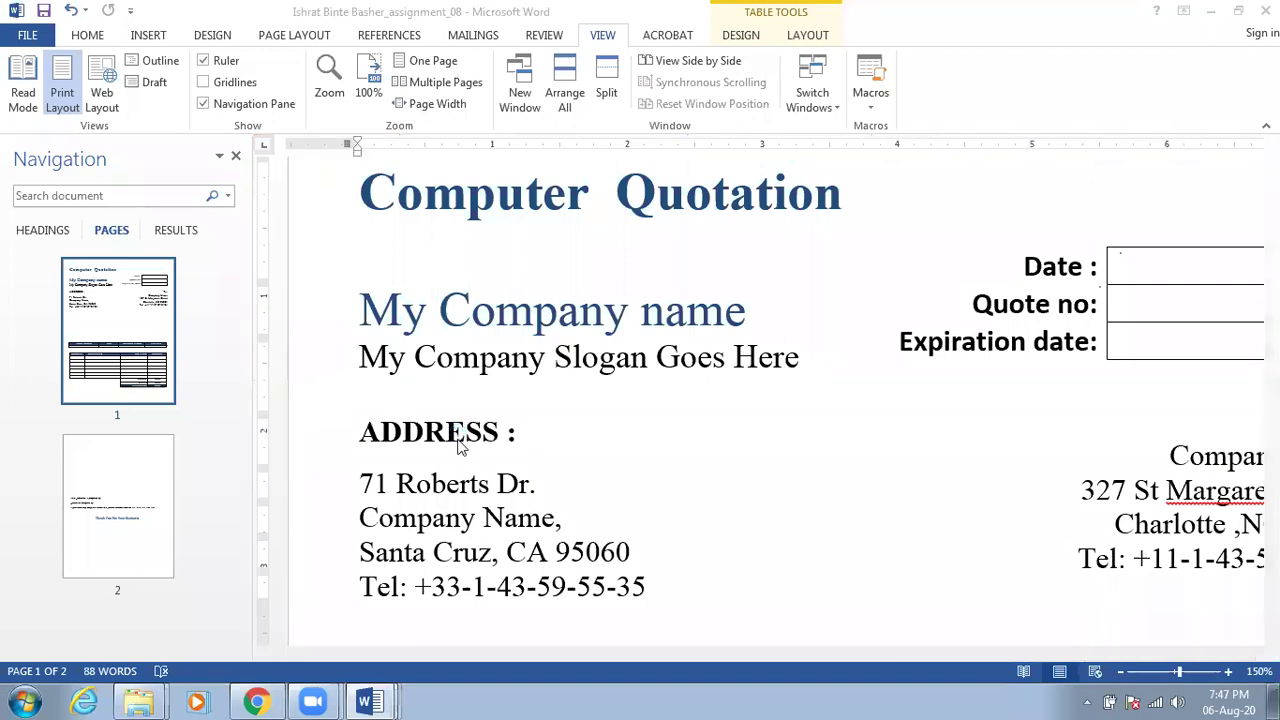
Jump to page 23's Smoky Vegan Black Bean Soup via PAGES thumbnails, then view HEADINGS and RESULTS
scroll(449, 464, "up", 5)
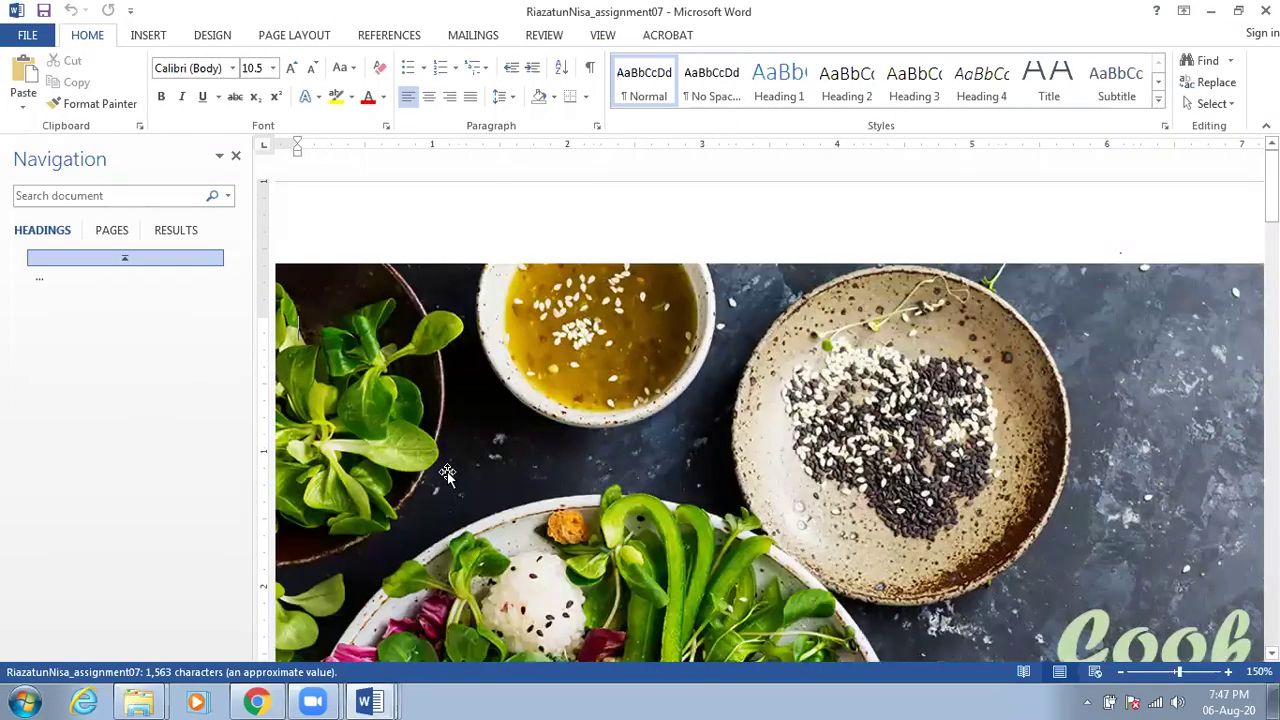
scroll(447, 472, "down", 5)
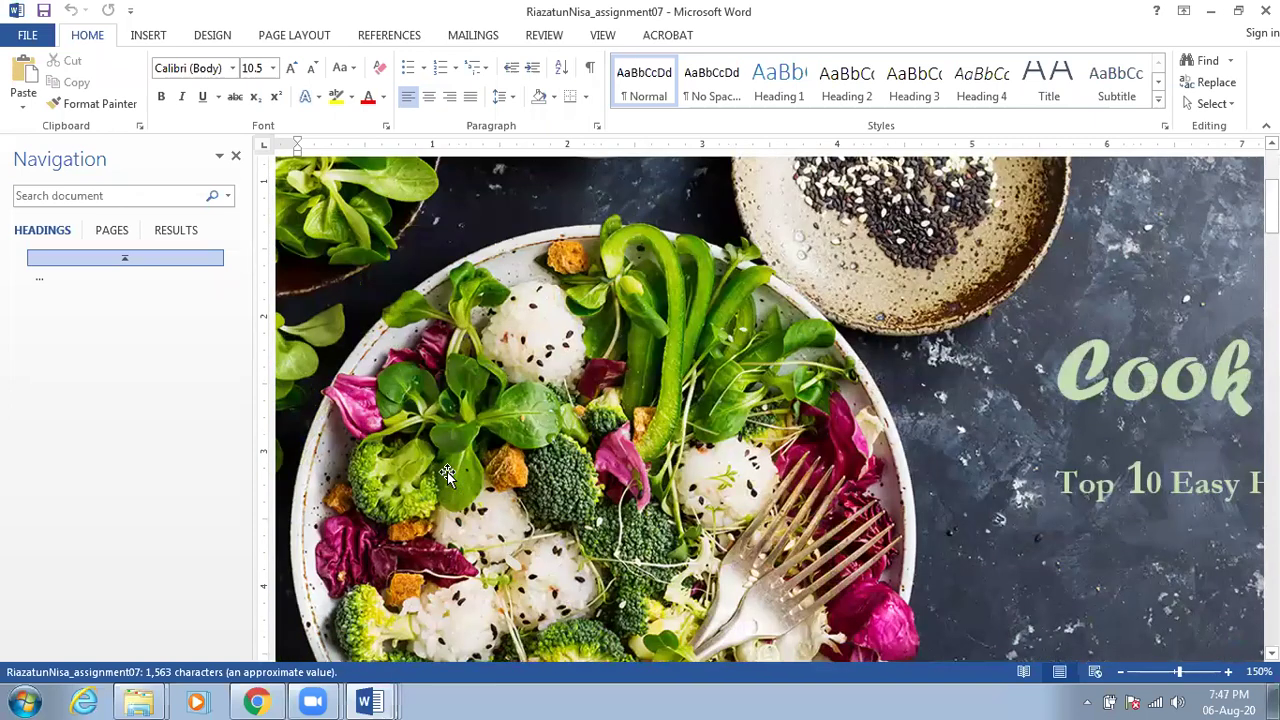
scroll(266, 325, "down", 5)
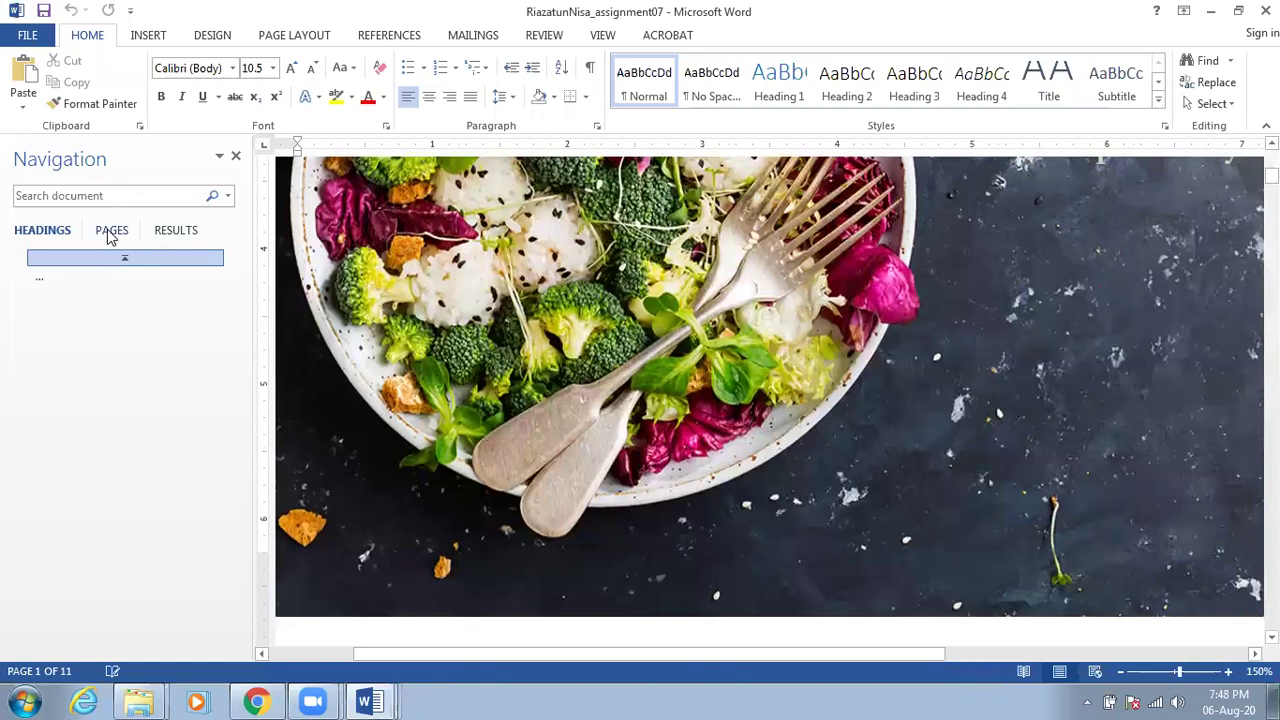
left_click(110, 233)
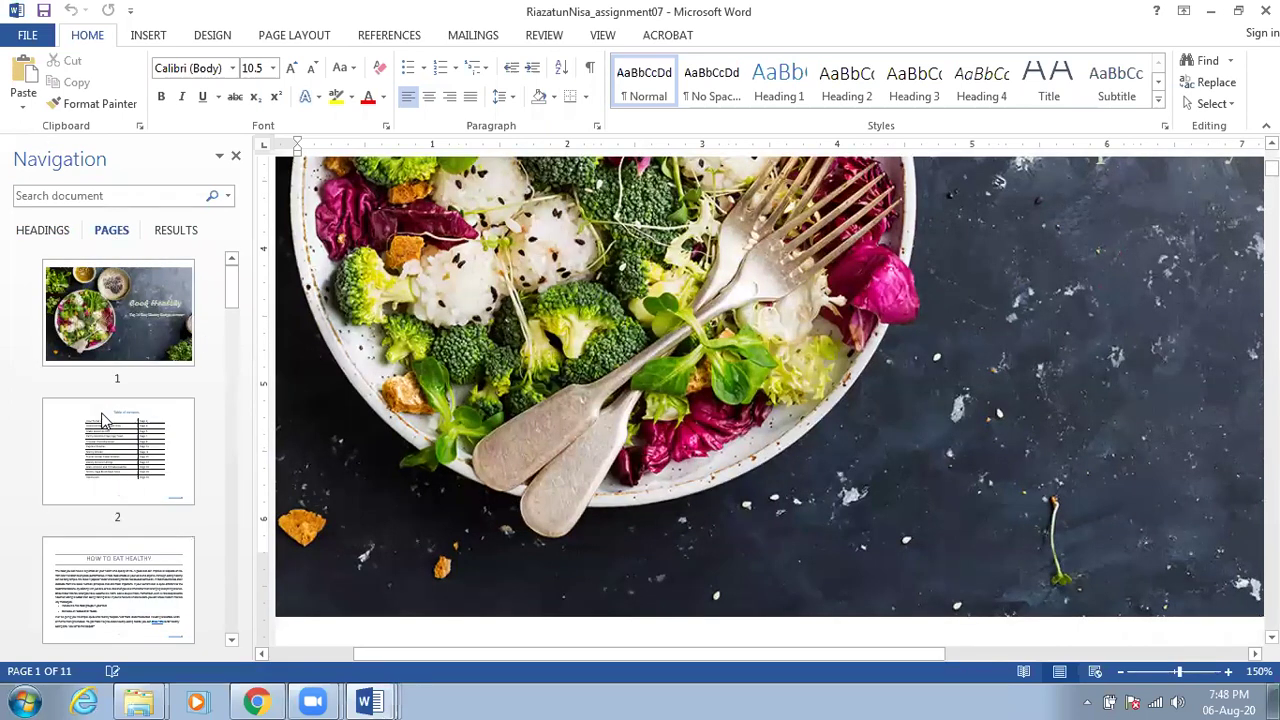
scroll(103, 420, "down", 3)
scroll(103, 420, "down", 4)
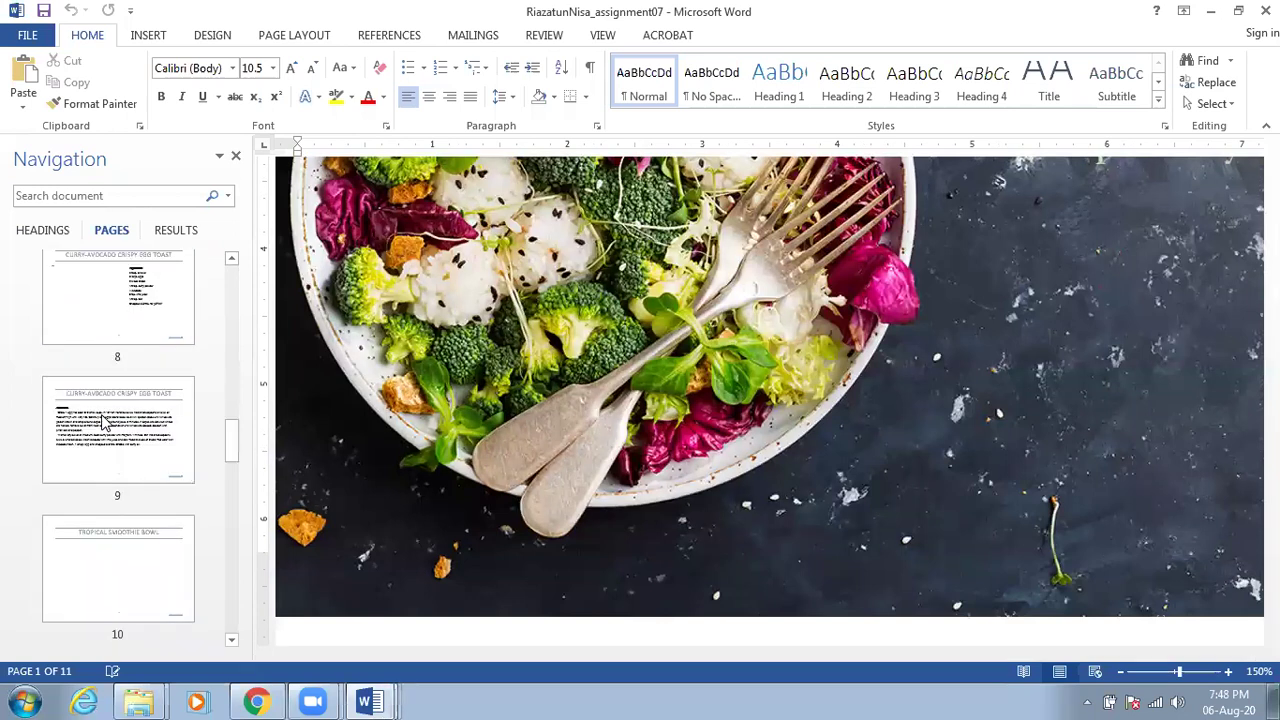
scroll(103, 420, "down", 3)
scroll(103, 422, "down", 4)
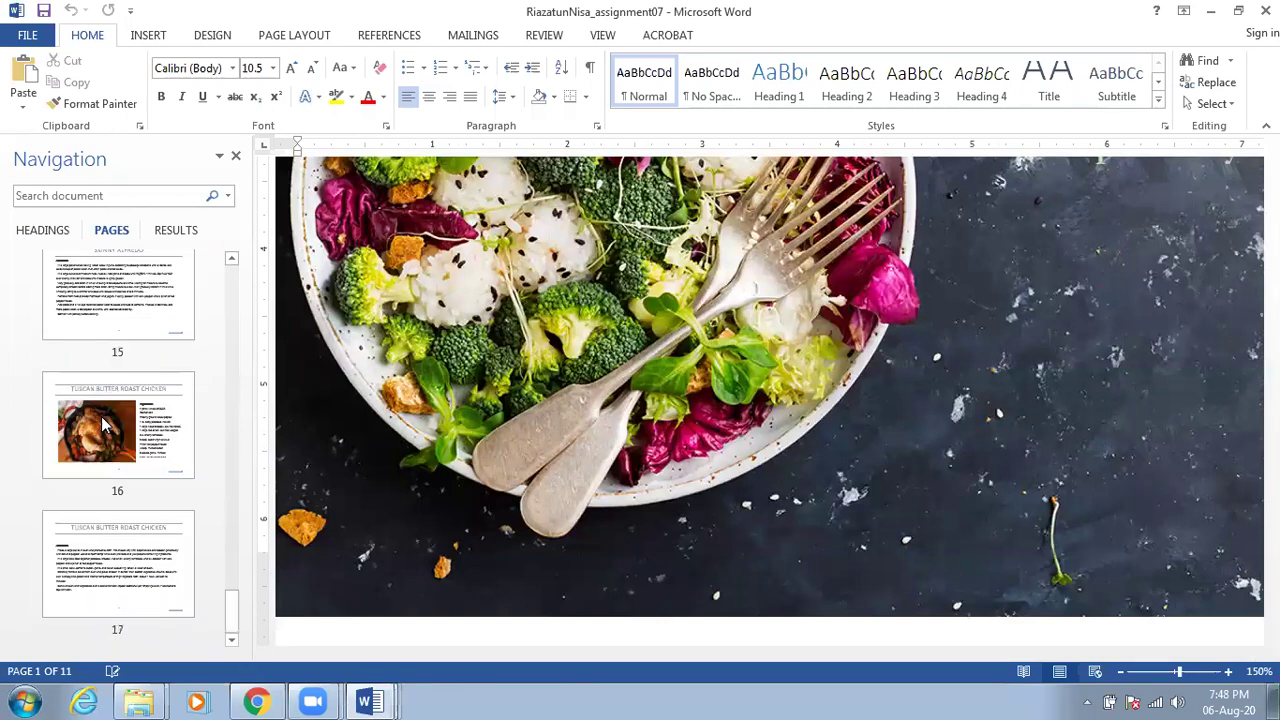
scroll(103, 425, "down", 7)
left_click(105, 425)
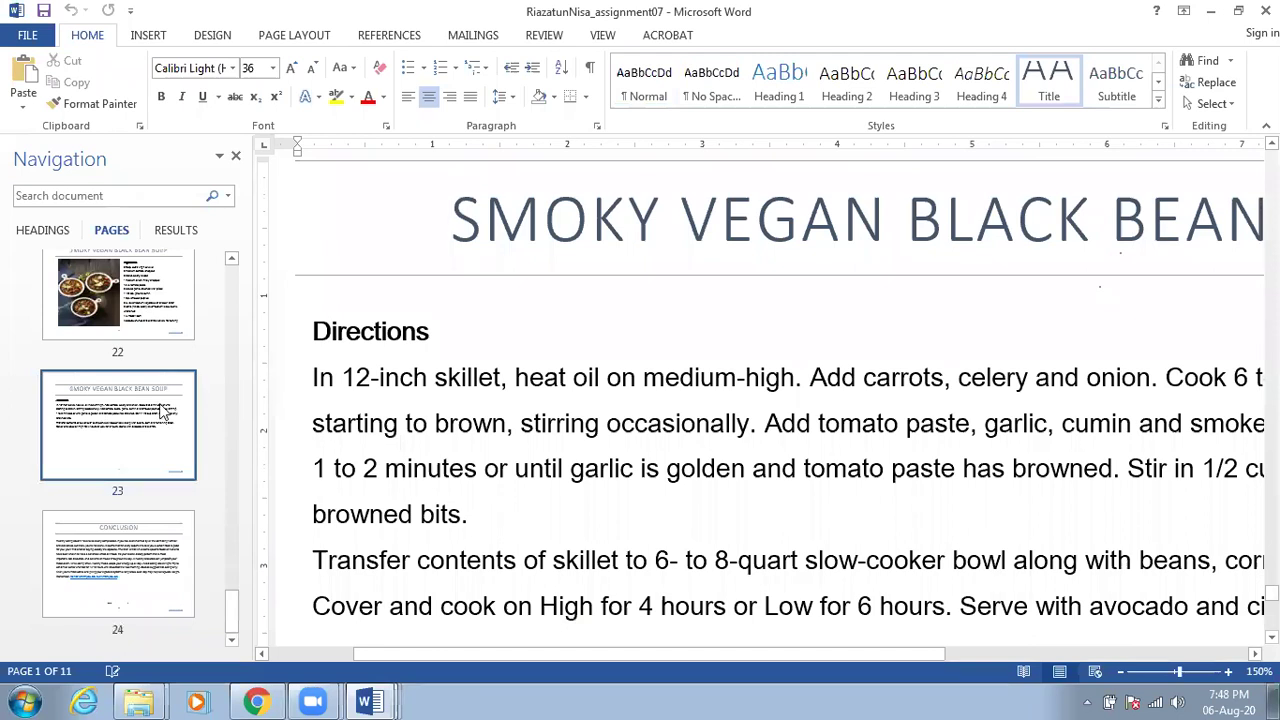
left_click(44, 232)
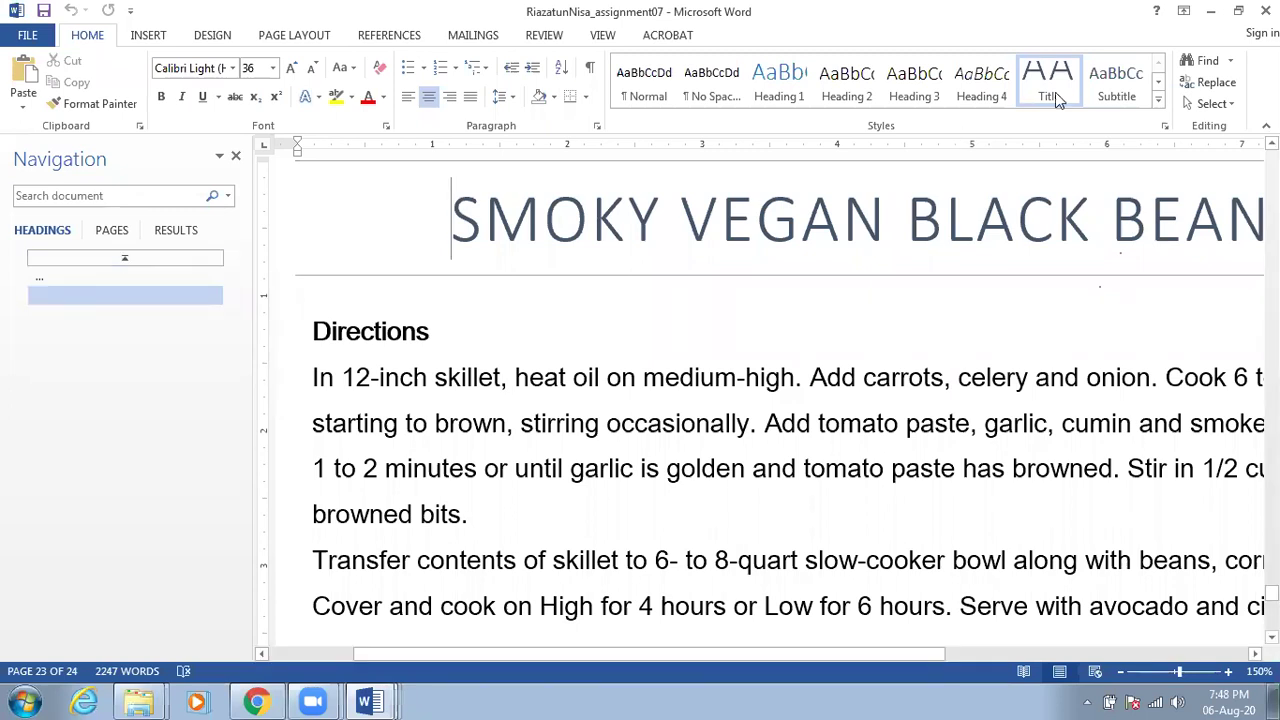
left_click(175, 232)
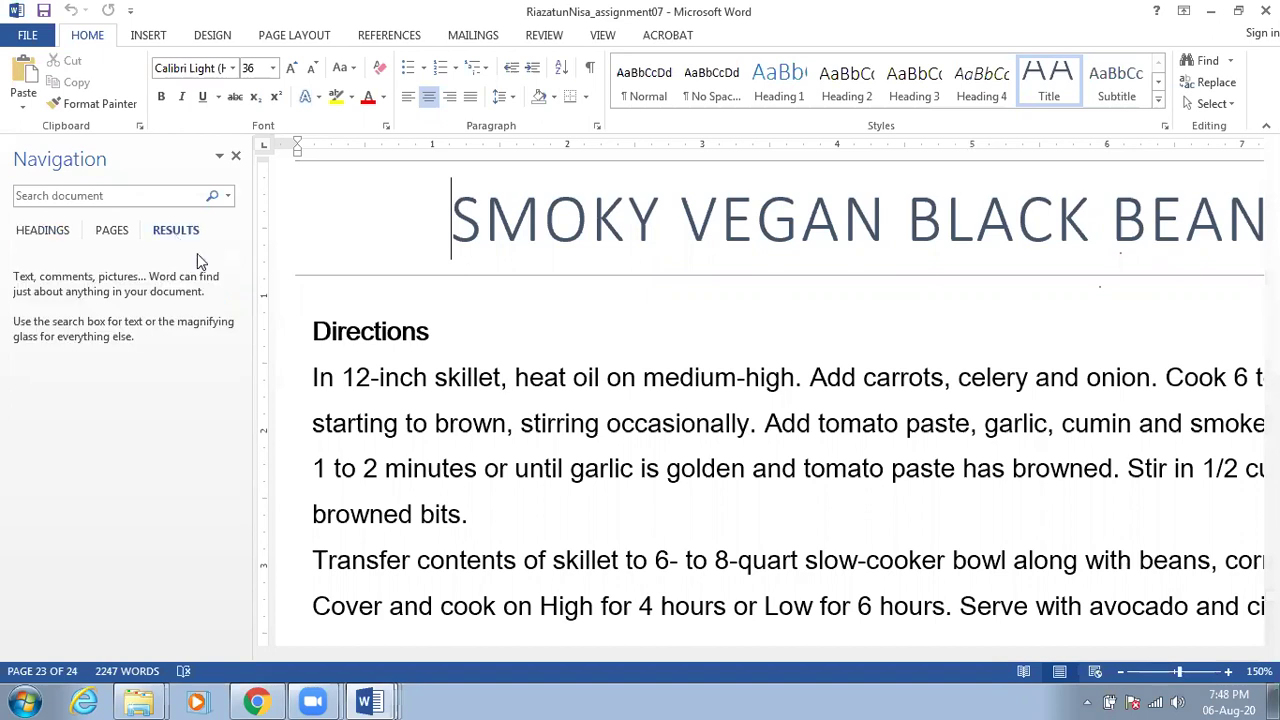
Search the recipe document for 'recipe' and step through several of its matches
left_click(111, 194)
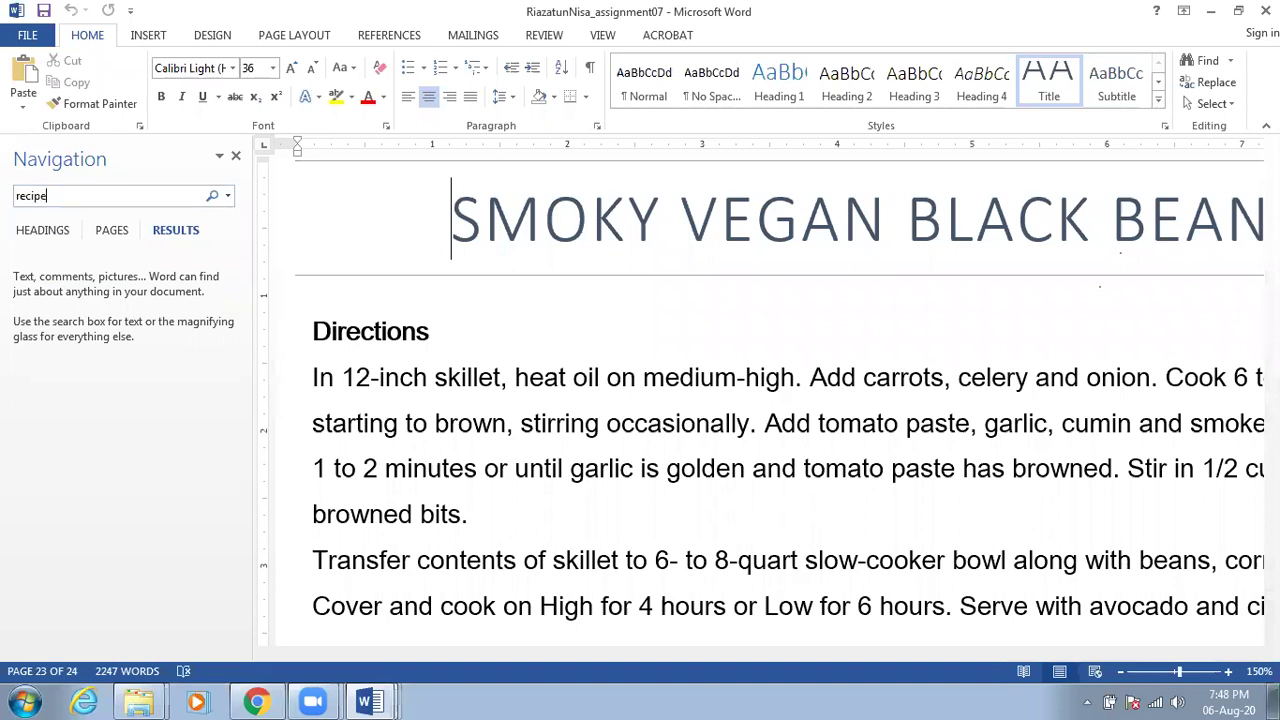
key("Return")
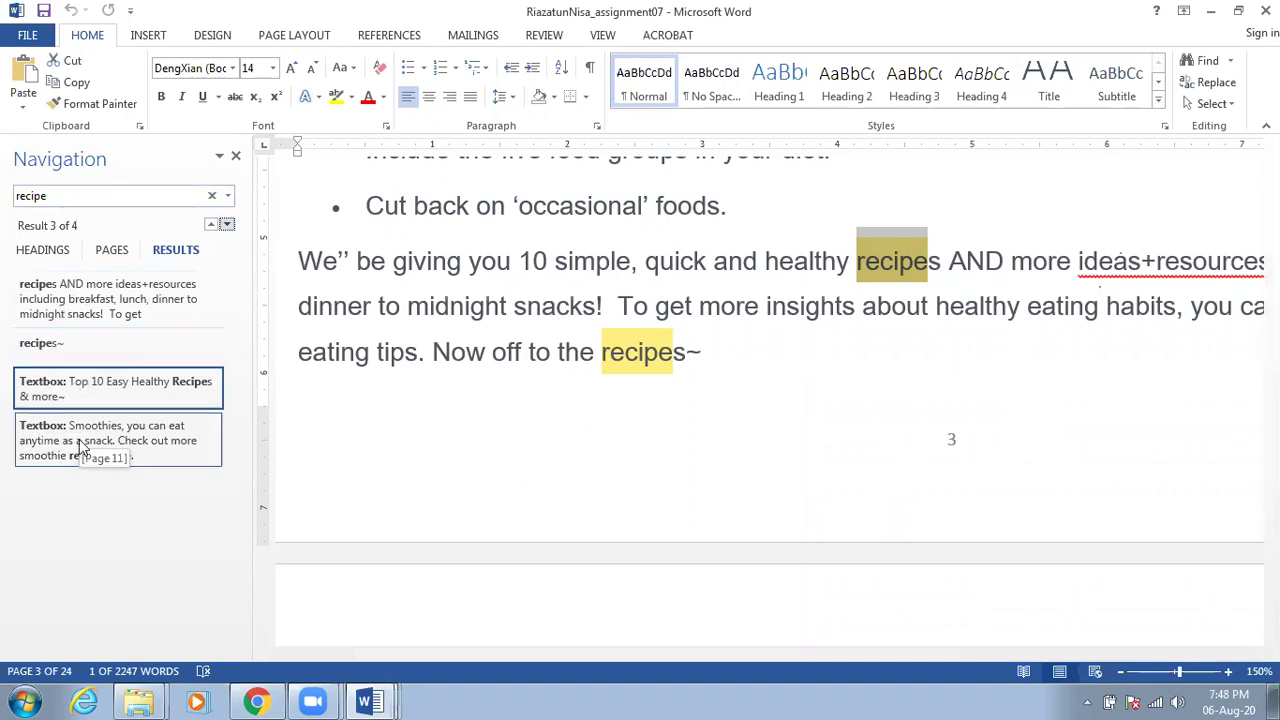
left_click(176, 395)
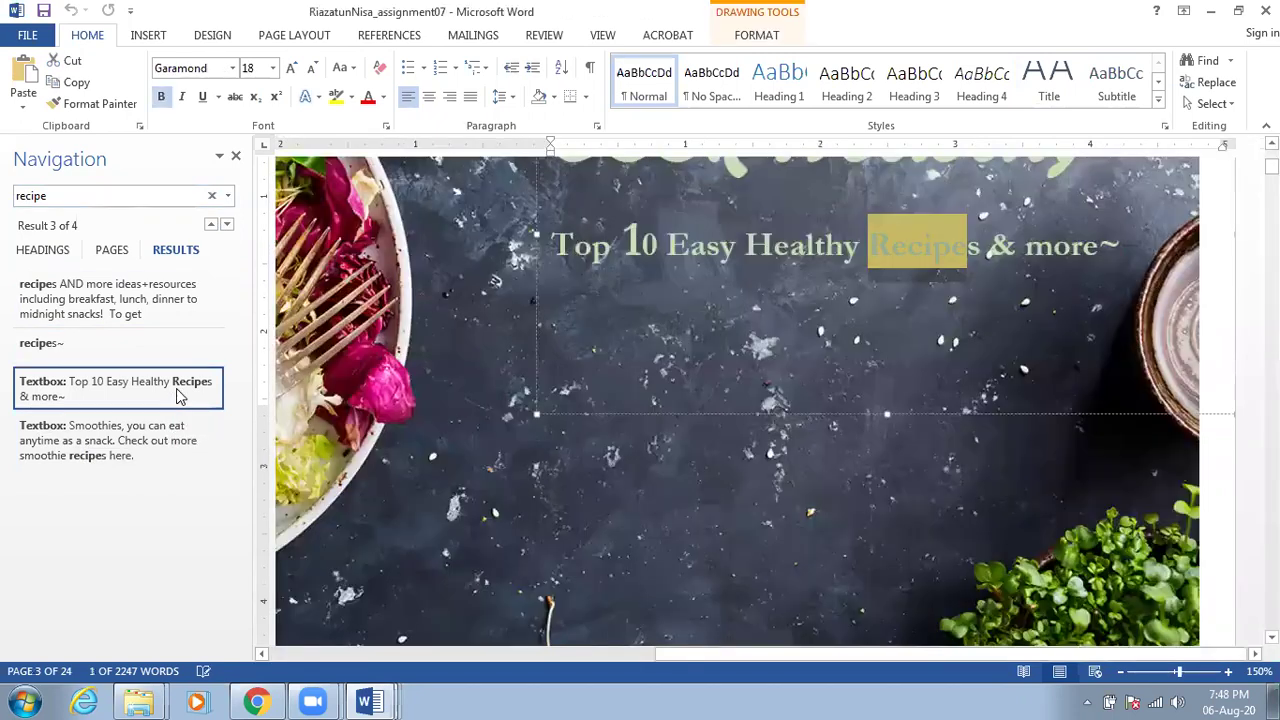
left_click(148, 437)
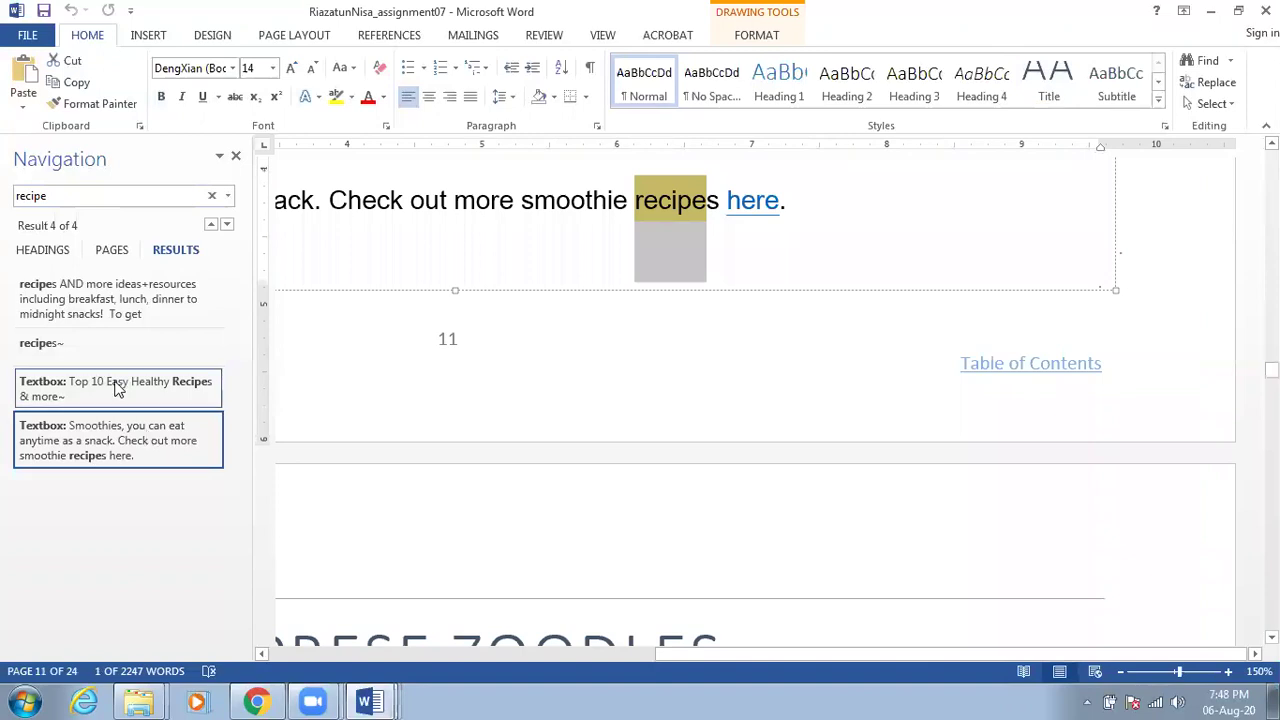
left_click(80, 308)
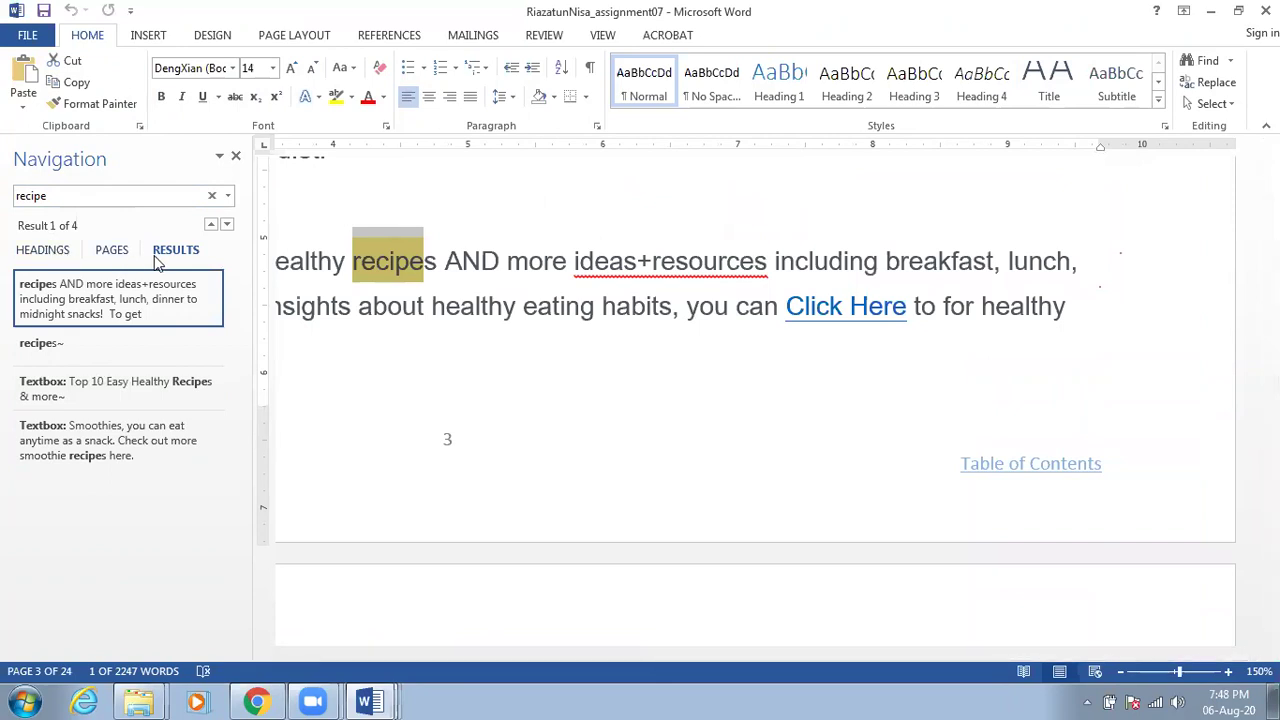
Search for 'healthy' and jump to the How To Eat Healthy match
left_click(71, 195)
type("healthy")
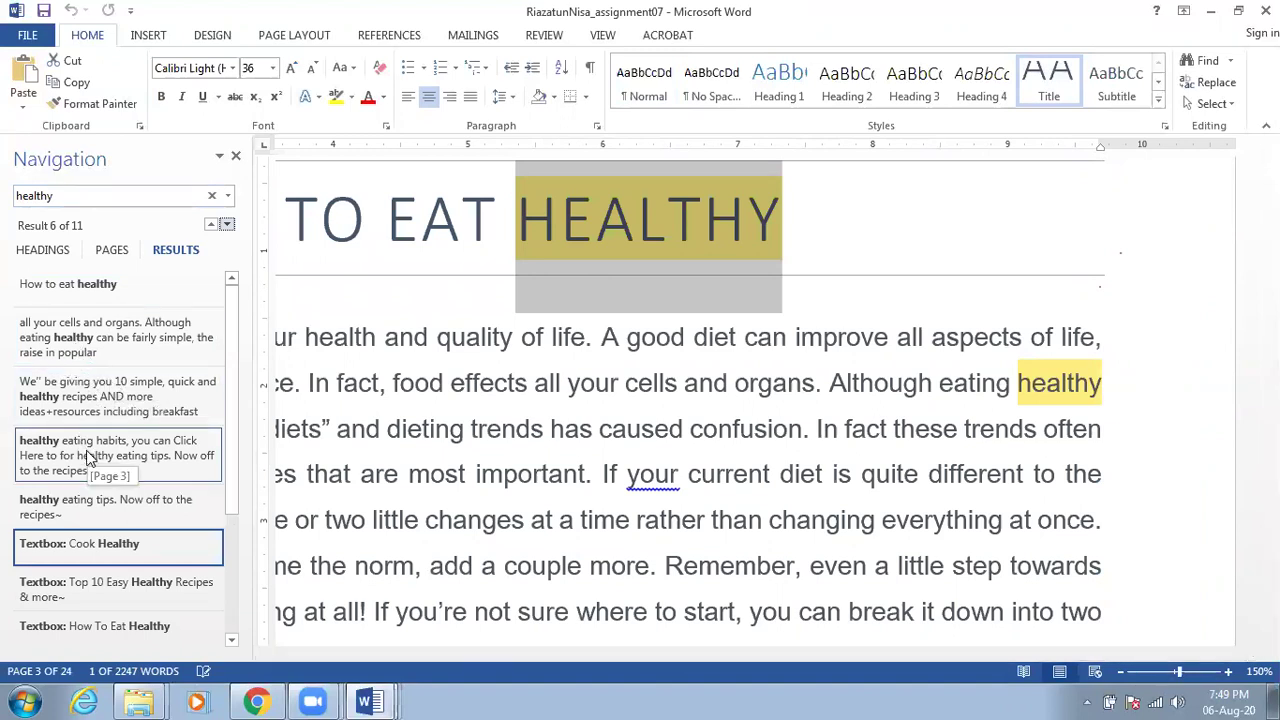
scroll(92, 458, "down", 3)
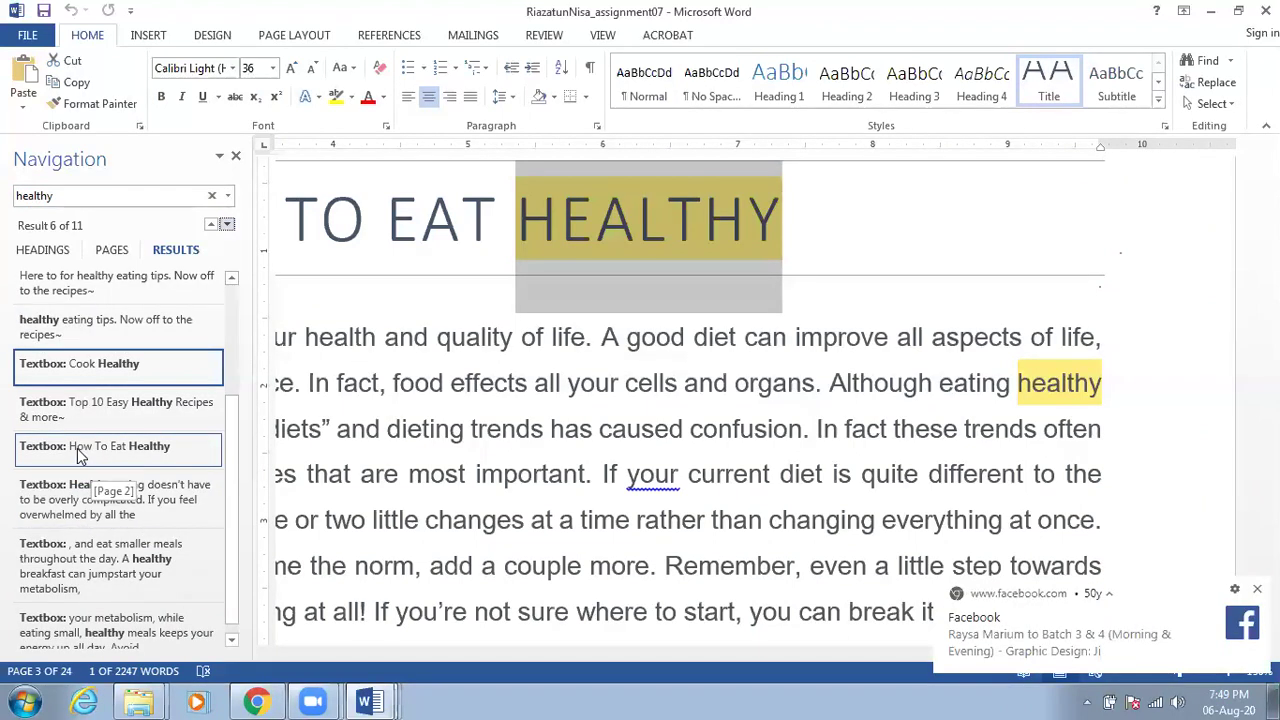
left_click(80, 455)
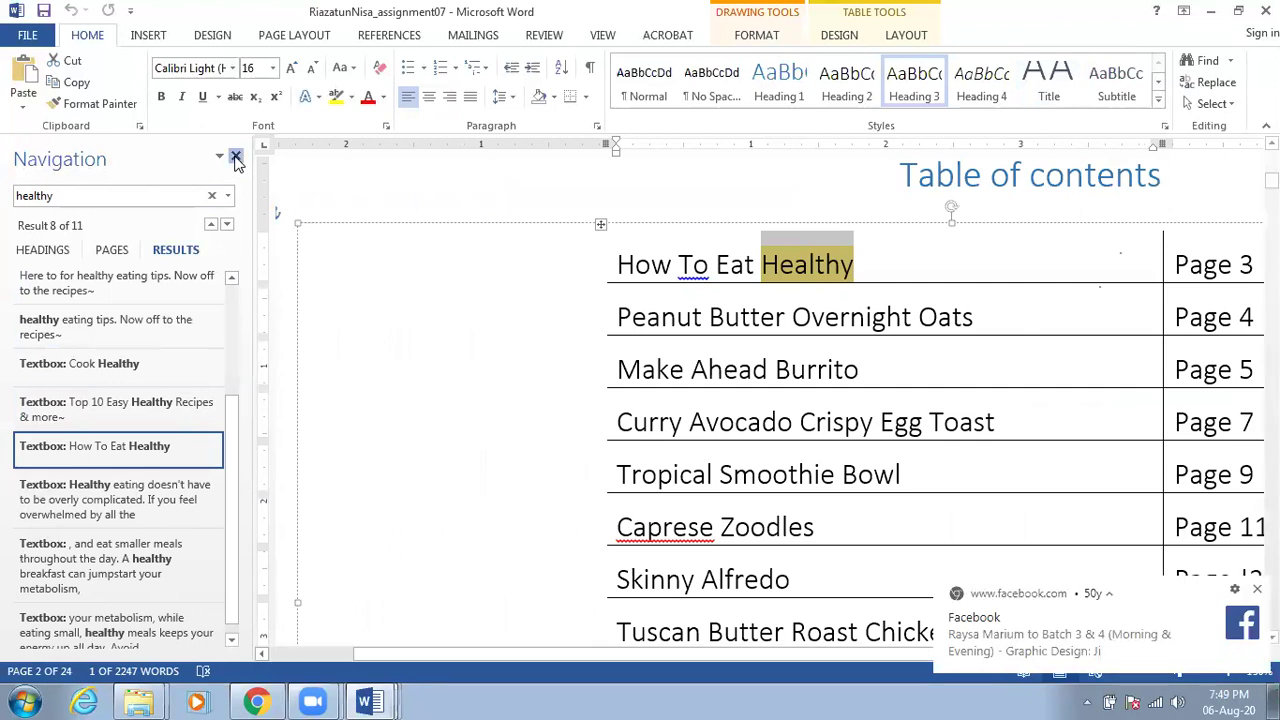
Close the Navigation pane and click in the Table of contents, clearing the row selection
left_click(236, 160)
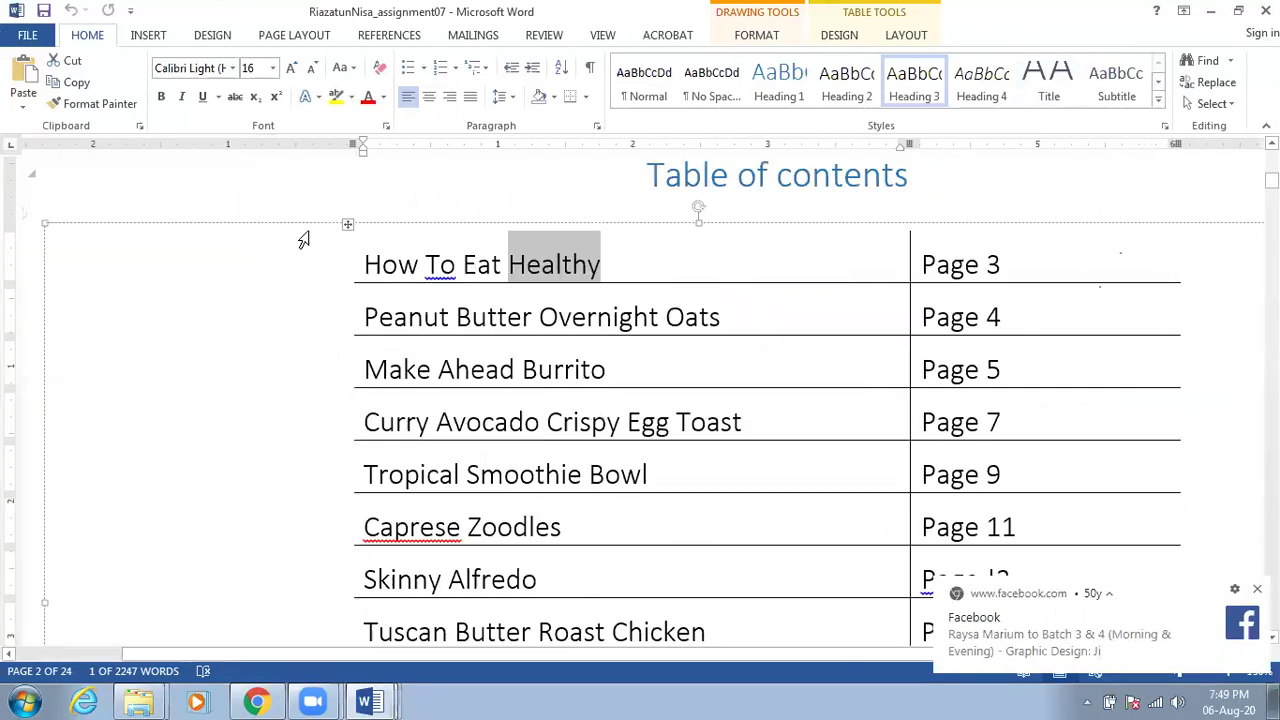
left_click(306, 250)
left_click(426, 289)
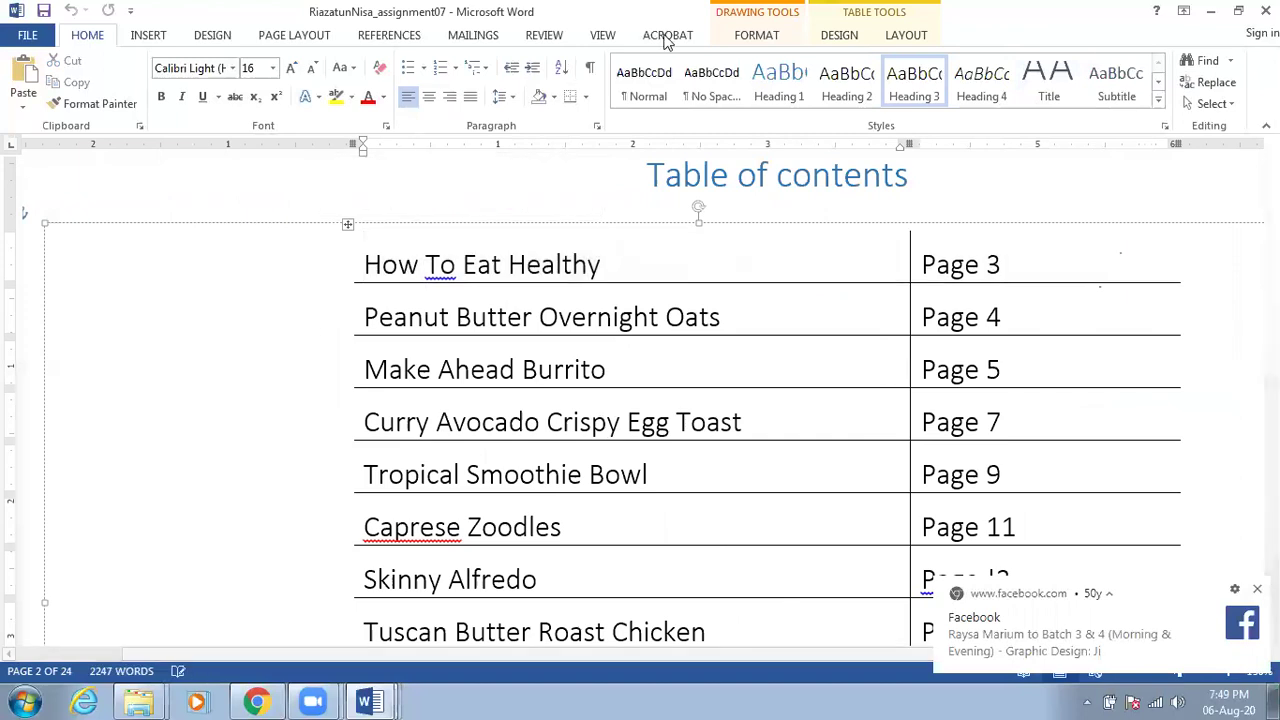
Go to the VIEW tab and open the Zoom dialog, then cancel it unchanged
left_click(545, 36)
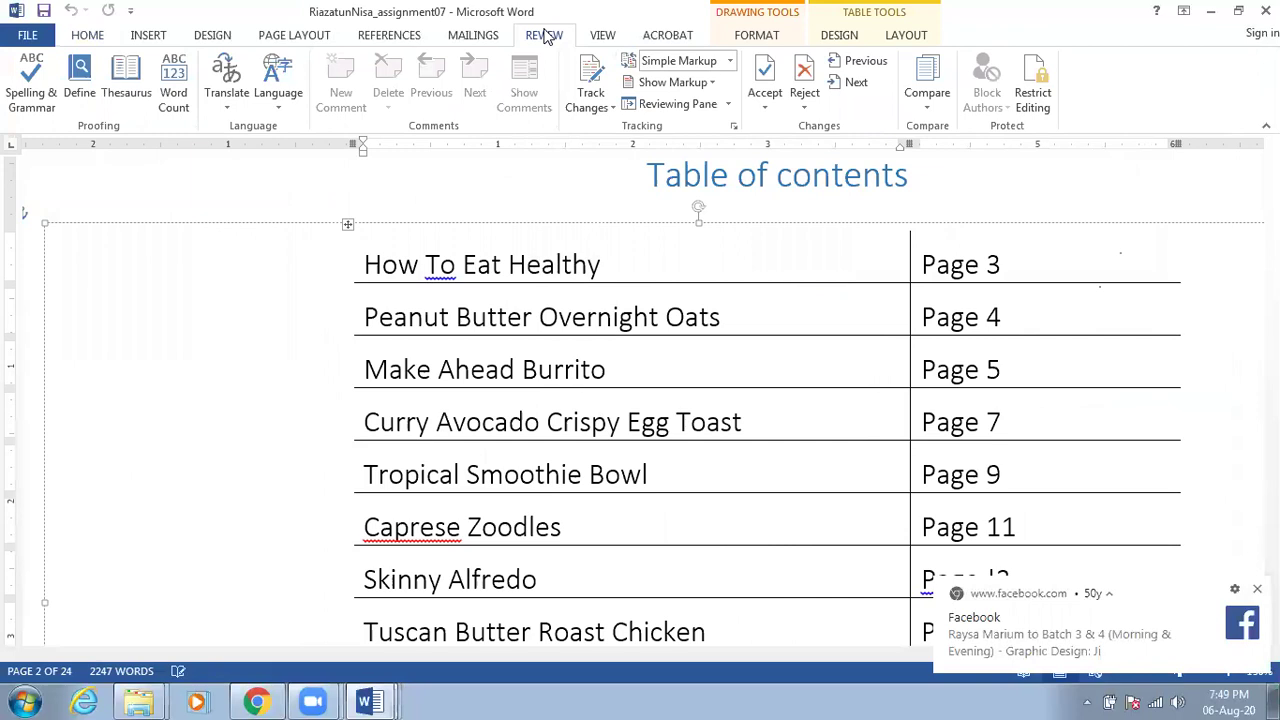
left_click(597, 37)
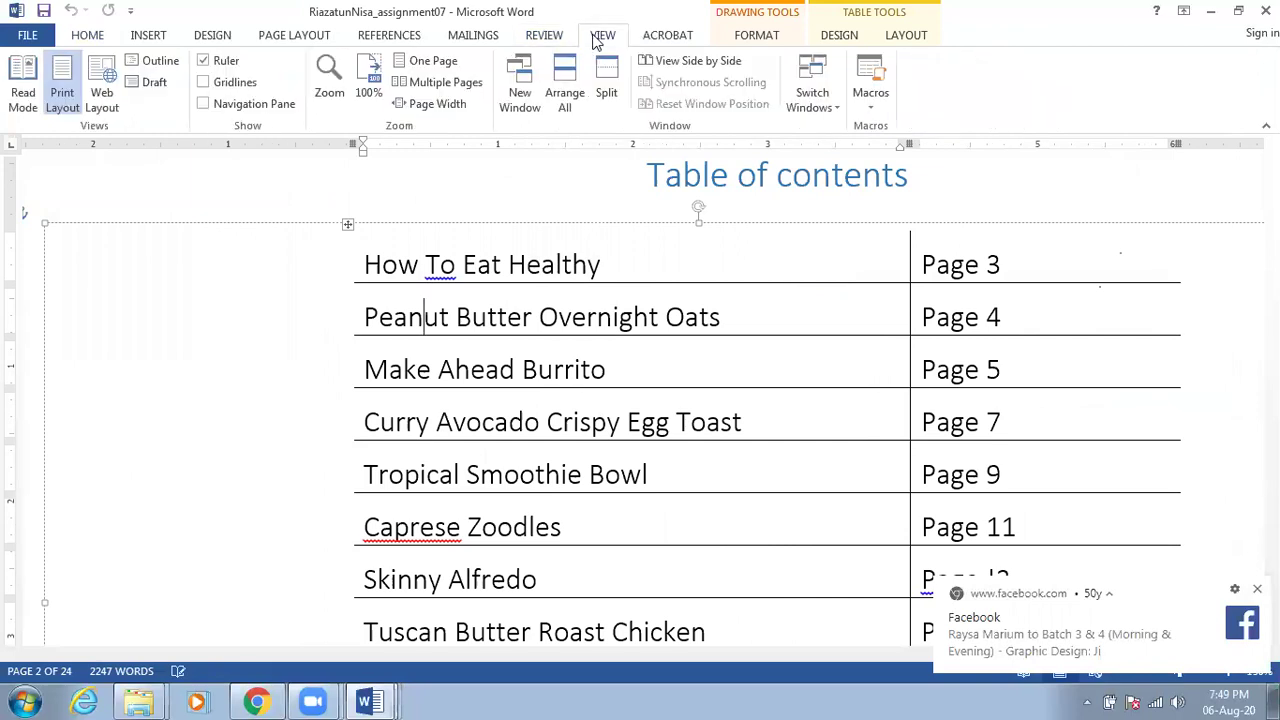
left_click(330, 90)
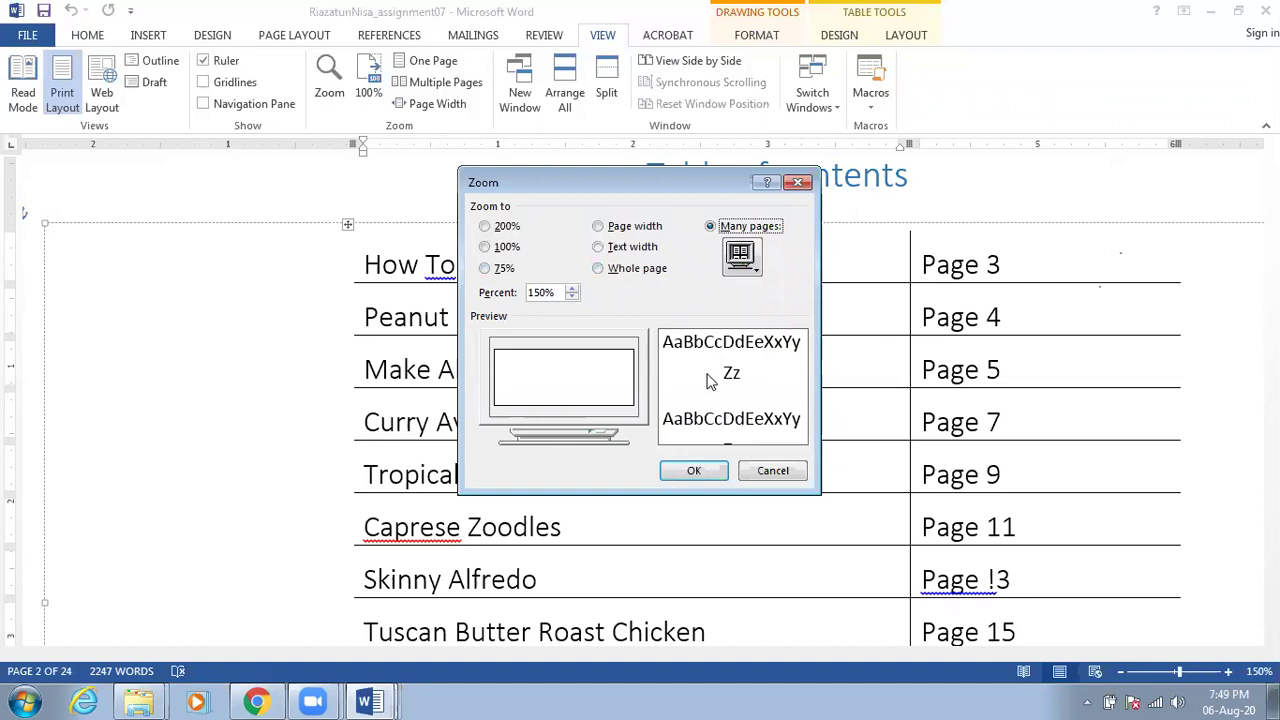
left_click(778, 471)
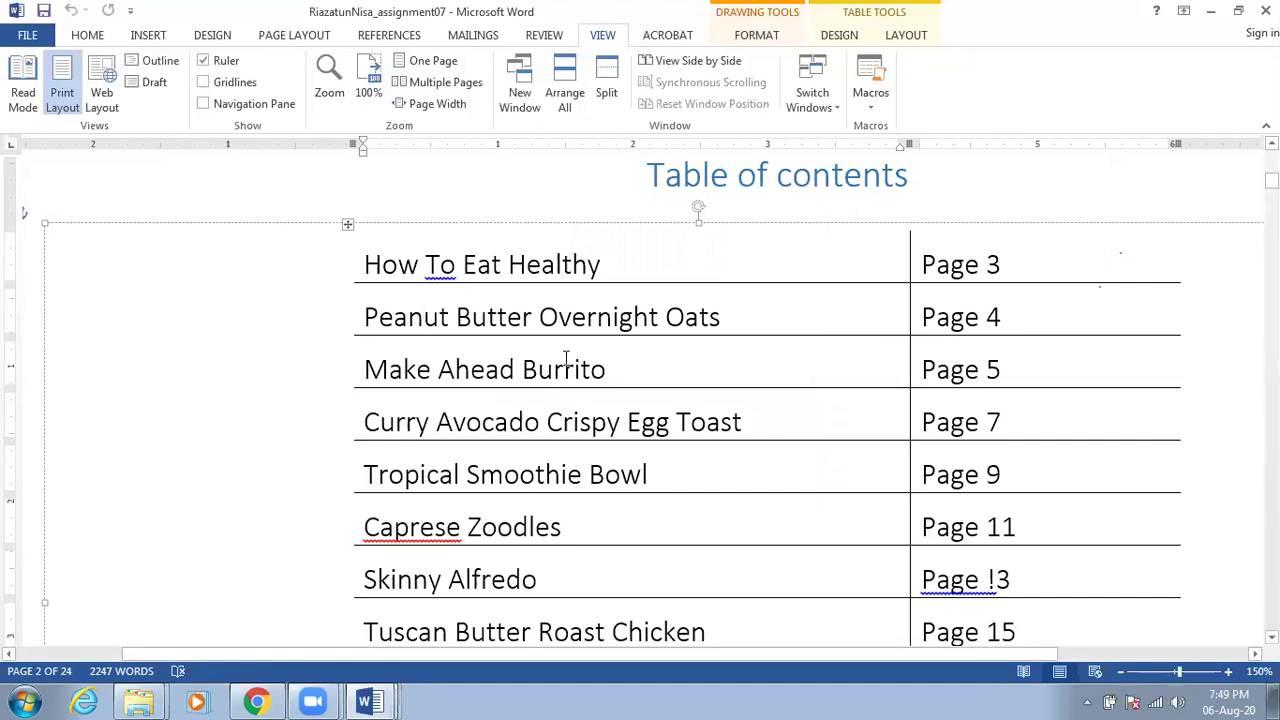
scroll(566, 358, "down", 1)
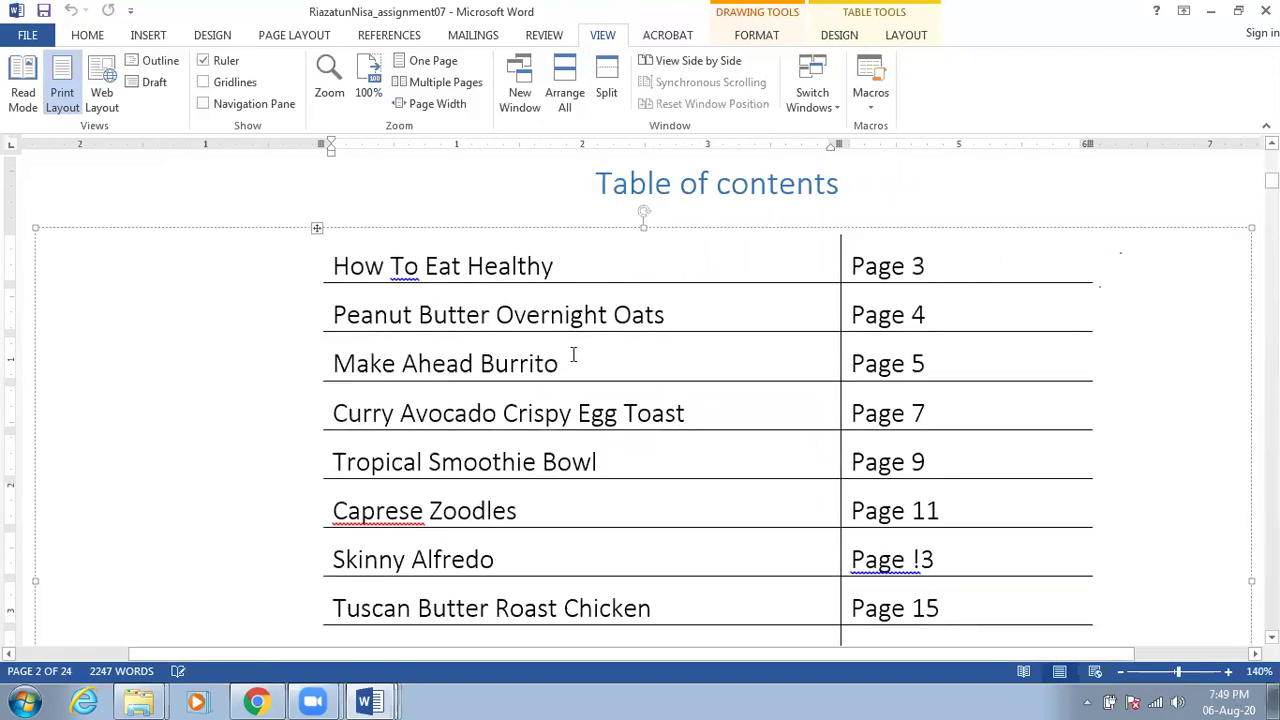
Scroll to the page 2 Table of contents and fit the whole page in the window
scroll(583, 352, "down", 5)
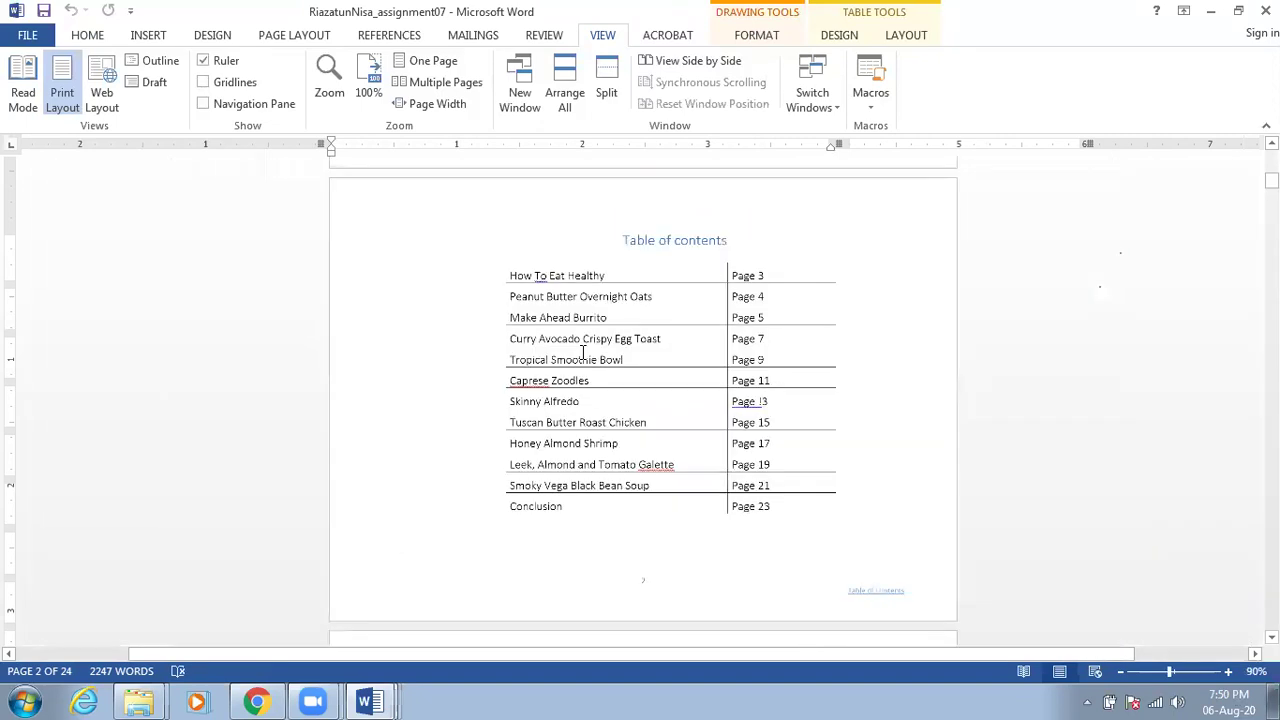
scroll(583, 352, "up", 2)
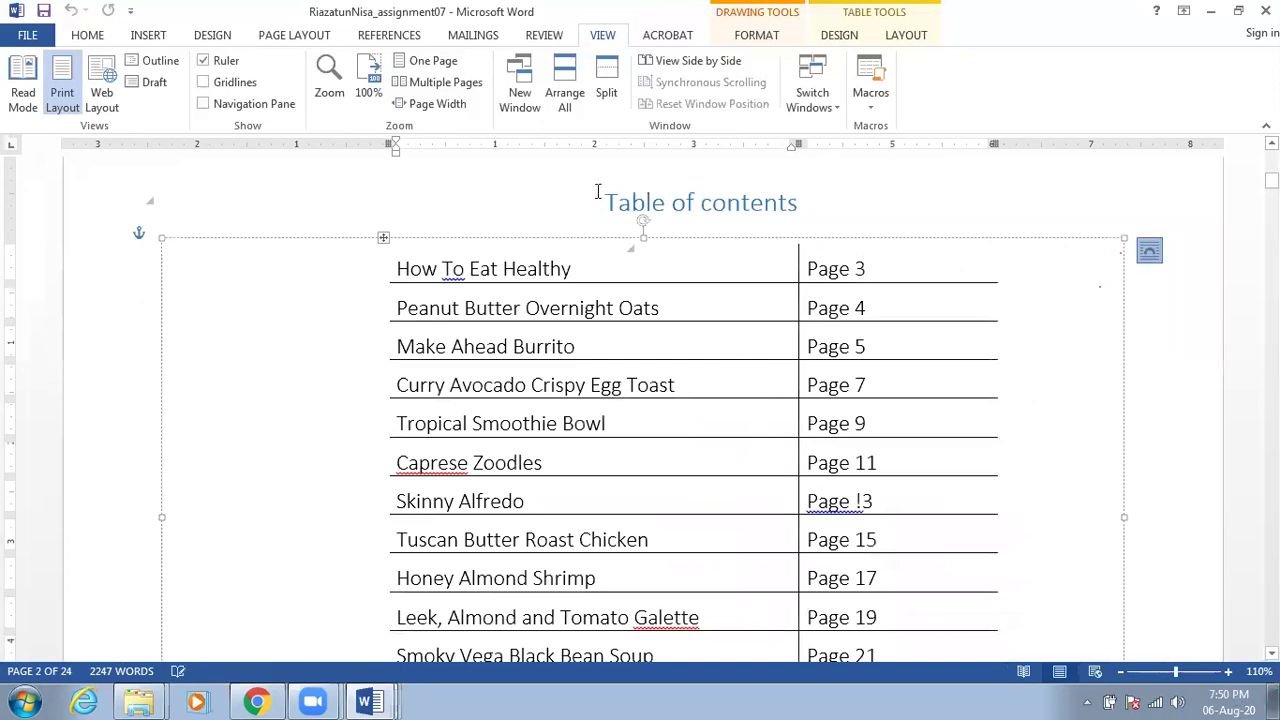
left_click(440, 70)
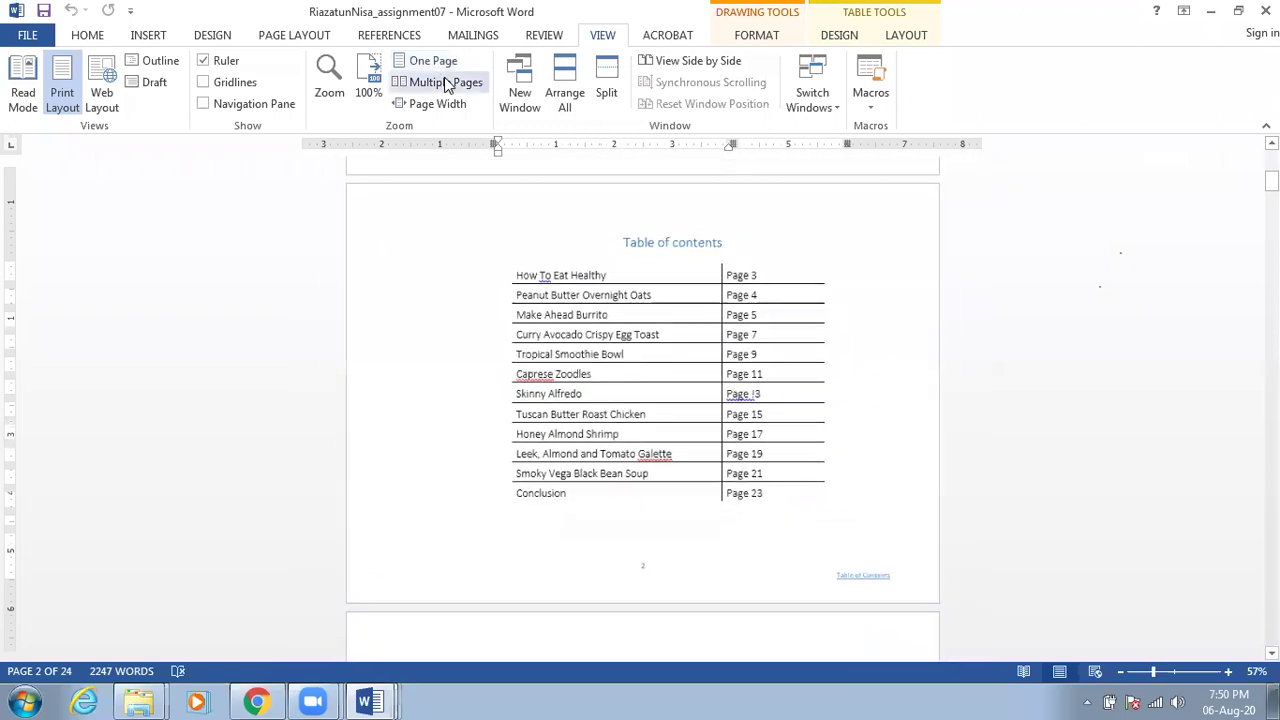
Switch to Multiple Pages view and scroll through the recipe pages
left_click(446, 86)
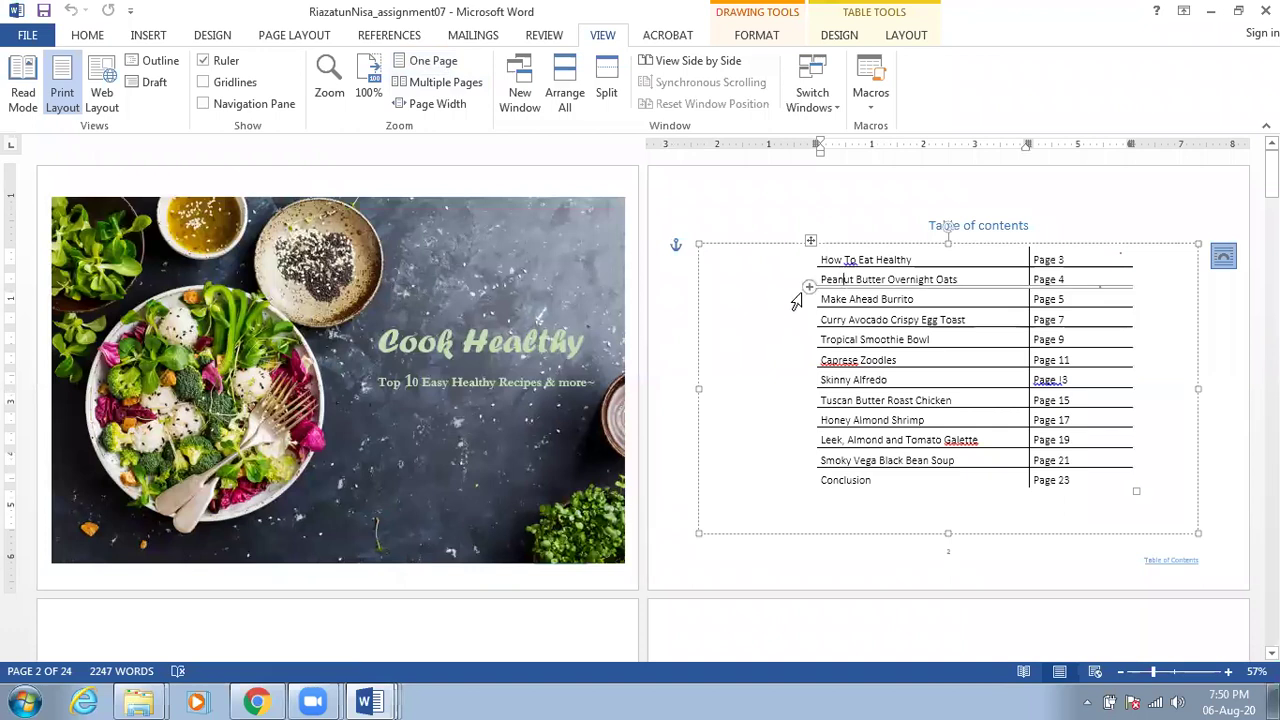
scroll(362, 368, "down", 1)
scroll(362, 368, "down", 1)
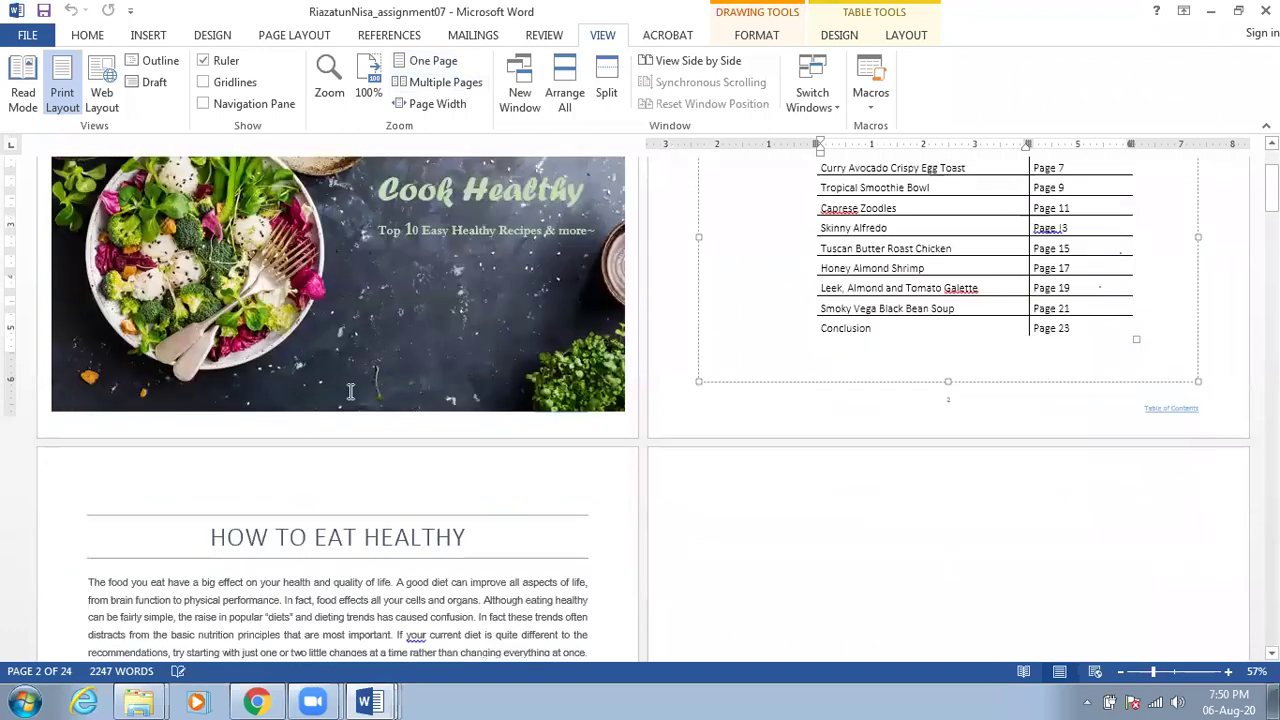
scroll(362, 368, "down", 2)
scroll(840, 417, "down", 8)
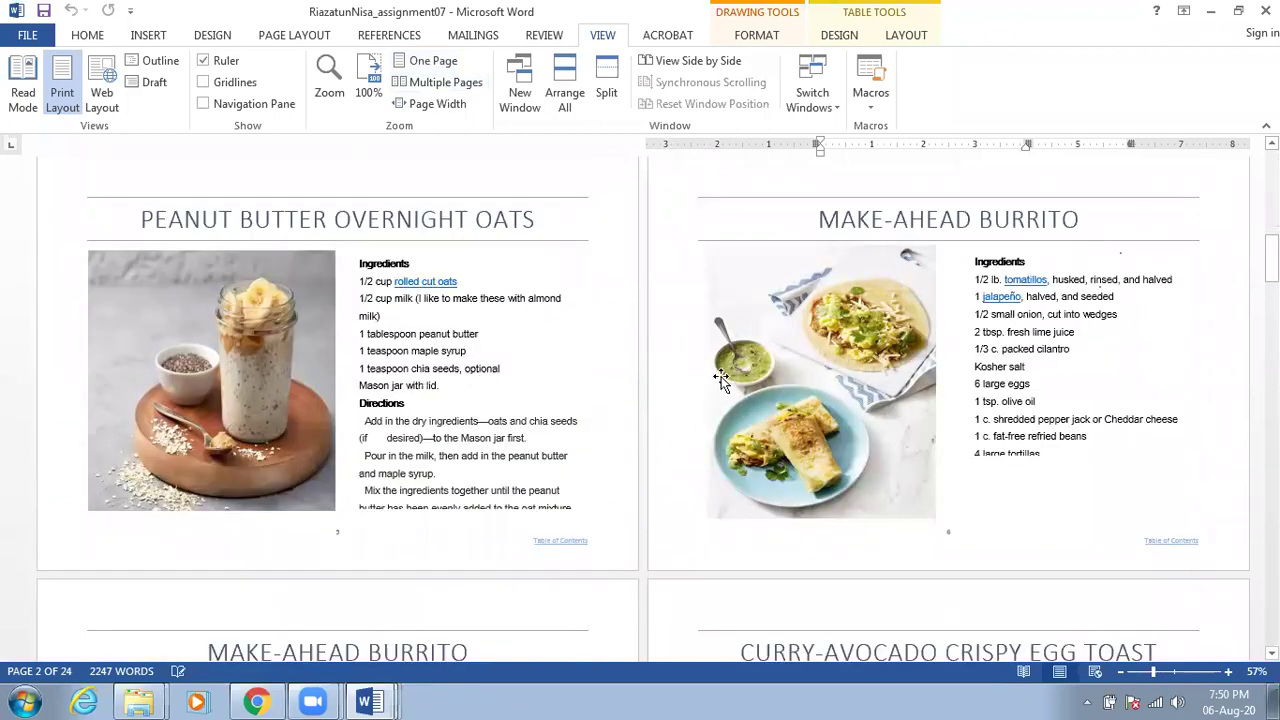
scroll(590, 420, "down", 2)
scroll(575, 428, "down", 3)
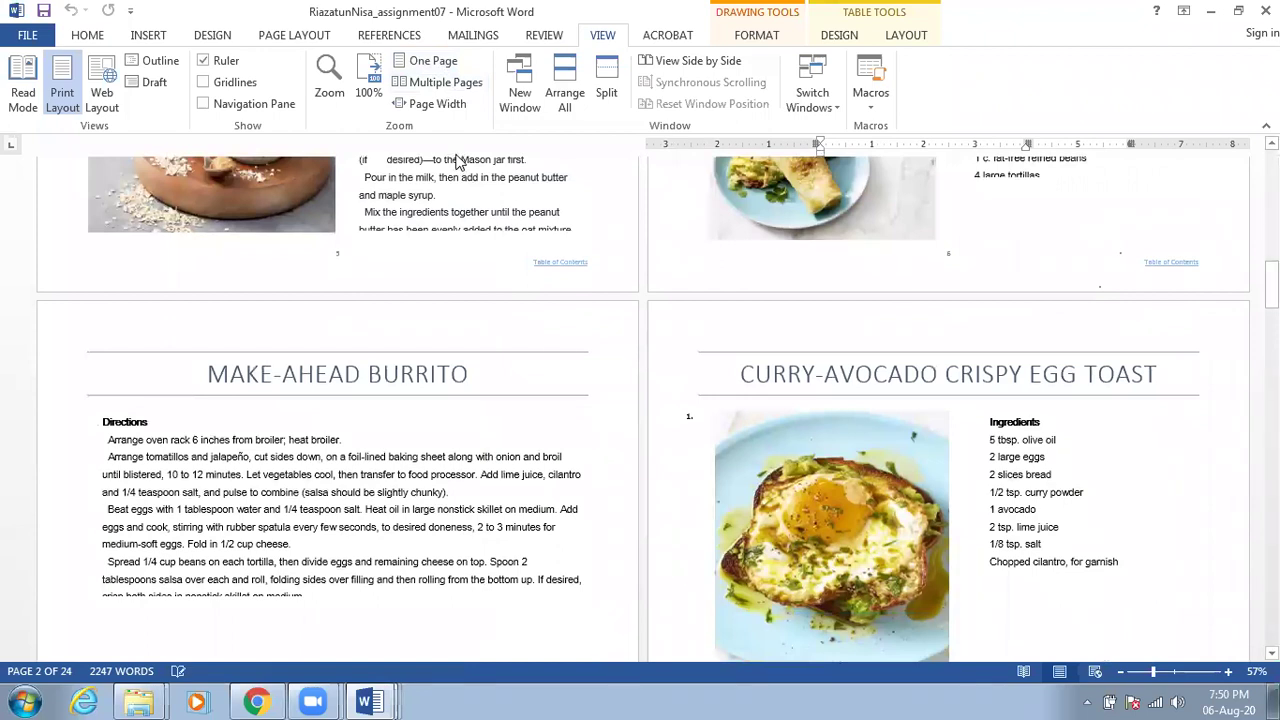
scroll(460, 160, "down", 1)
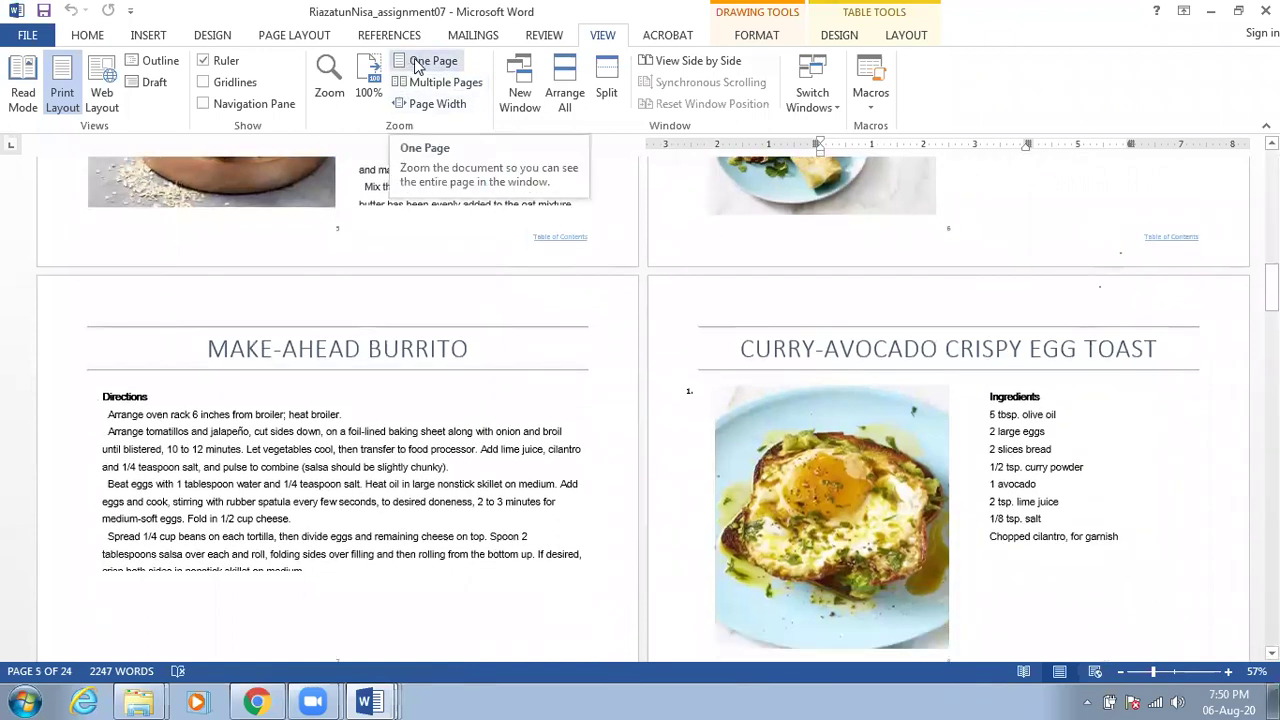
Return to One Page view and zoom up to 100% on the Peanut Butter Overnight Oats recipe
left_click(418, 64)
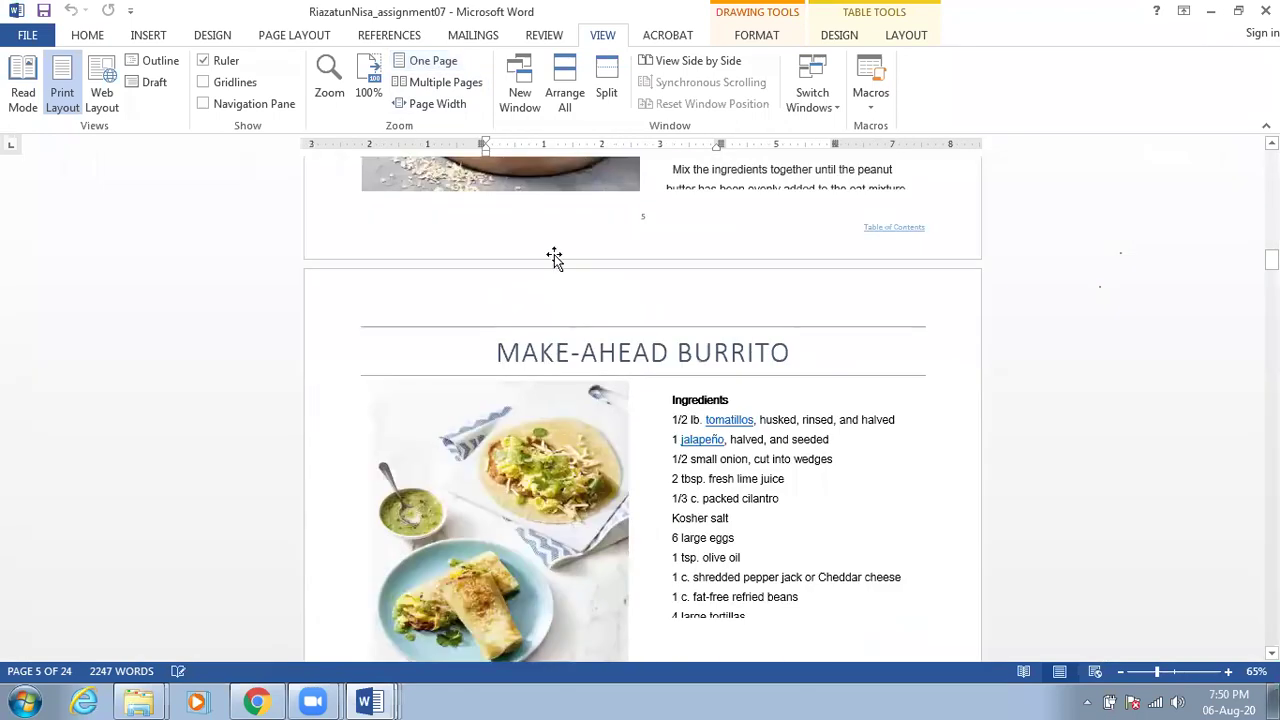
scroll(554, 256, "down", 2)
scroll(555, 258, "up", 1)
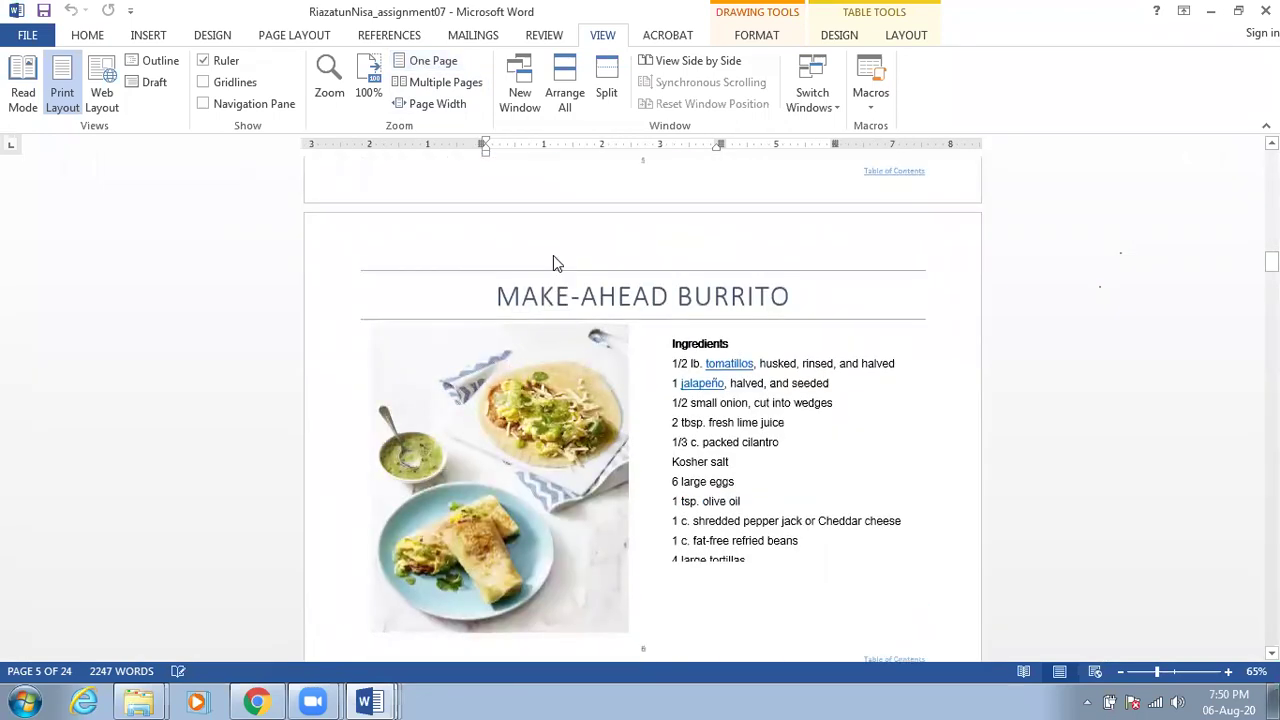
scroll(553, 255, "up", 6)
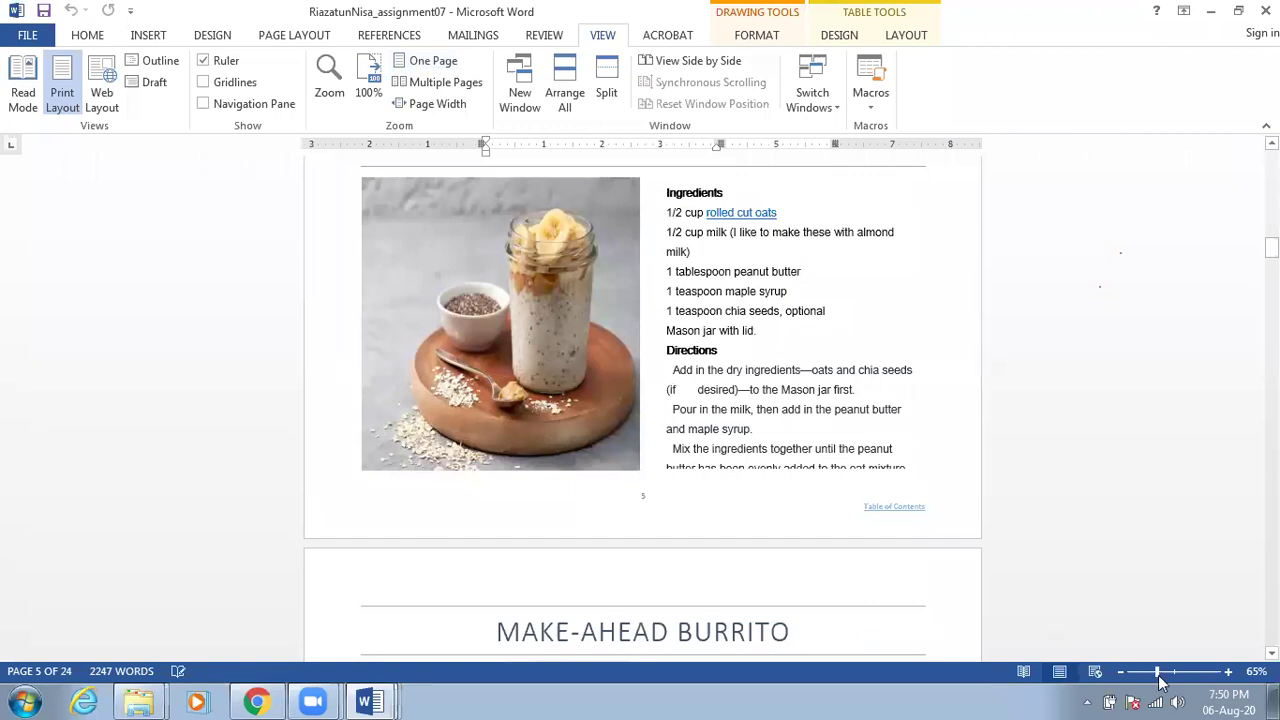
scroll(1160, 678, "up", 2)
left_click_drag(1160, 678, 1166, 677)
scroll(1072, 613, "up", 3)
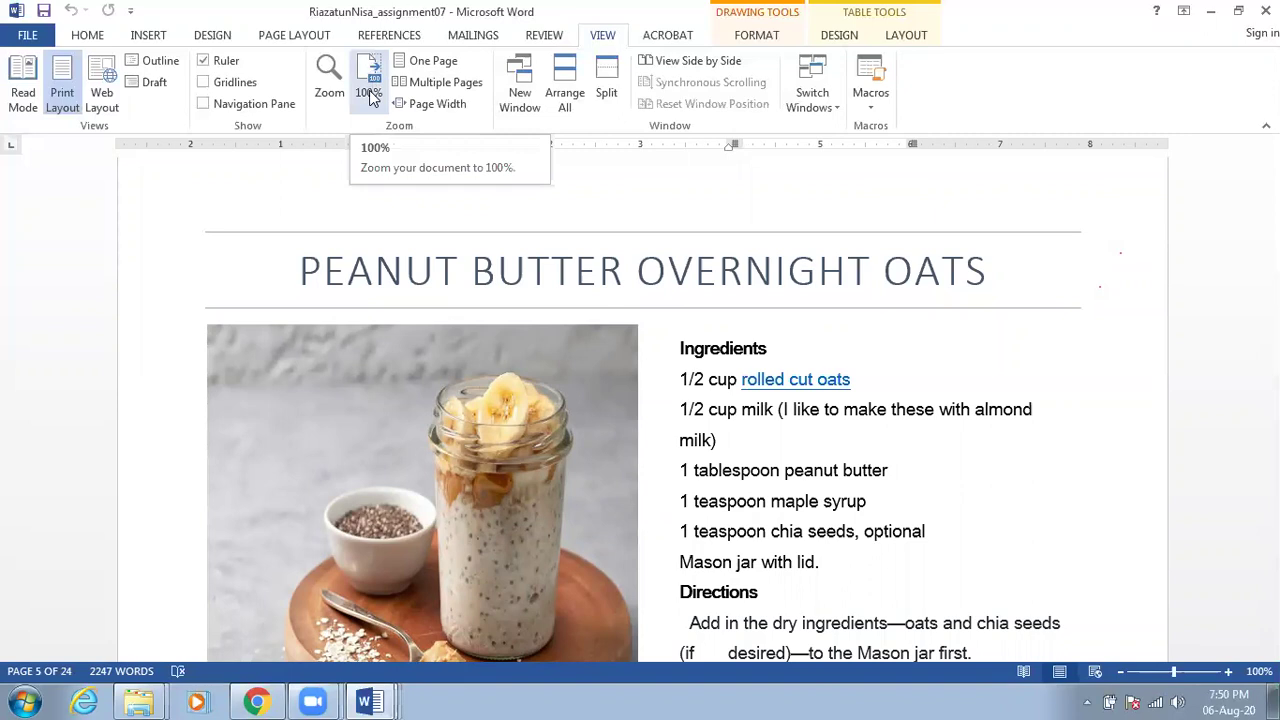
left_click(586, 106)
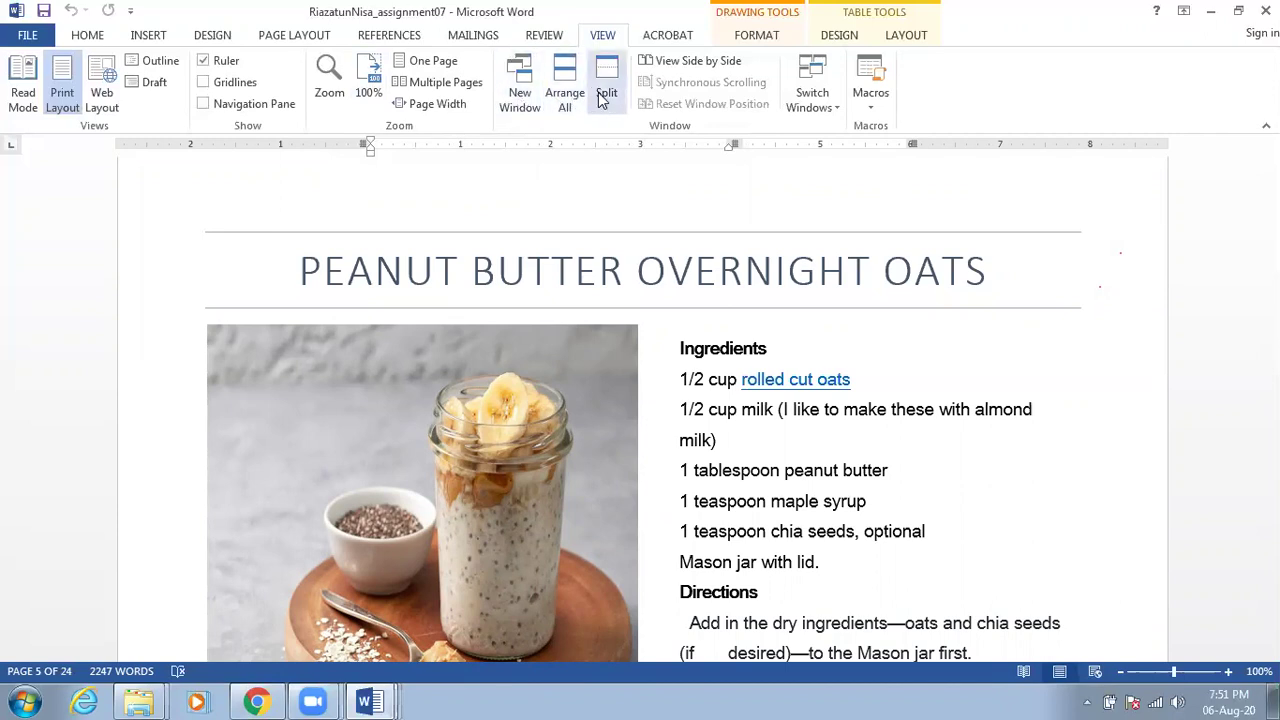
left_click(606, 97)
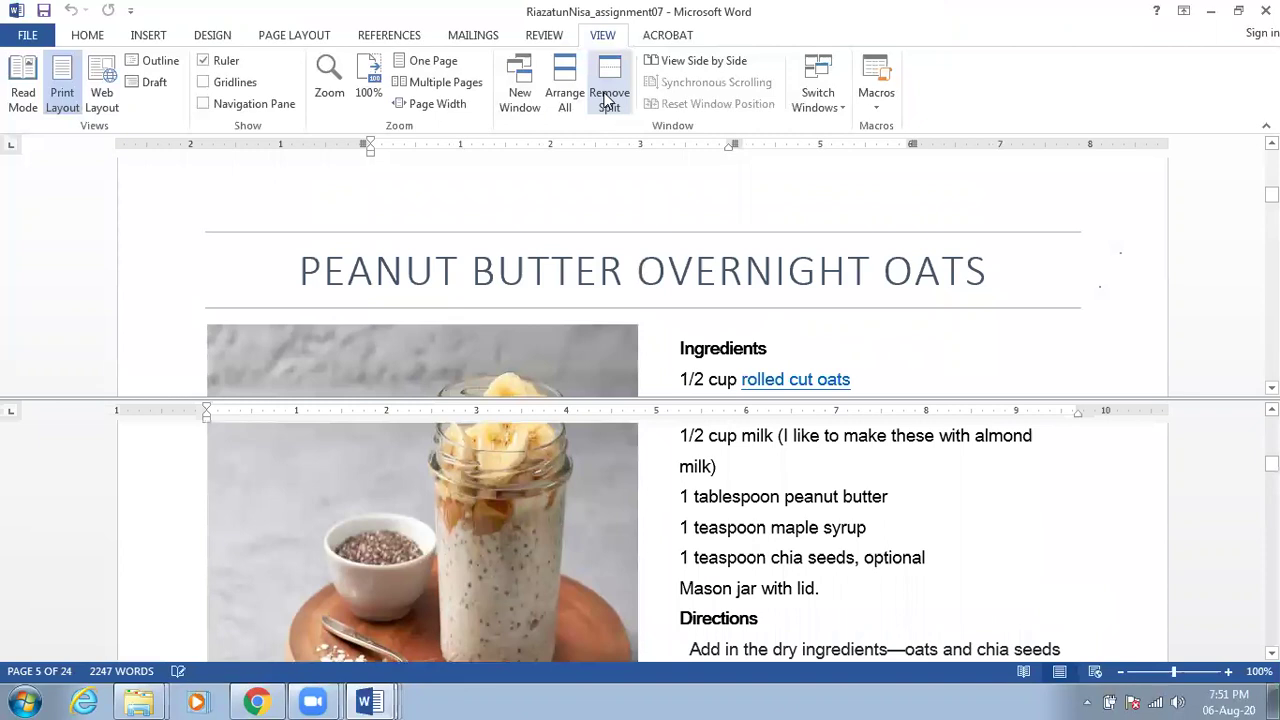
scroll(658, 345, "down", 2)
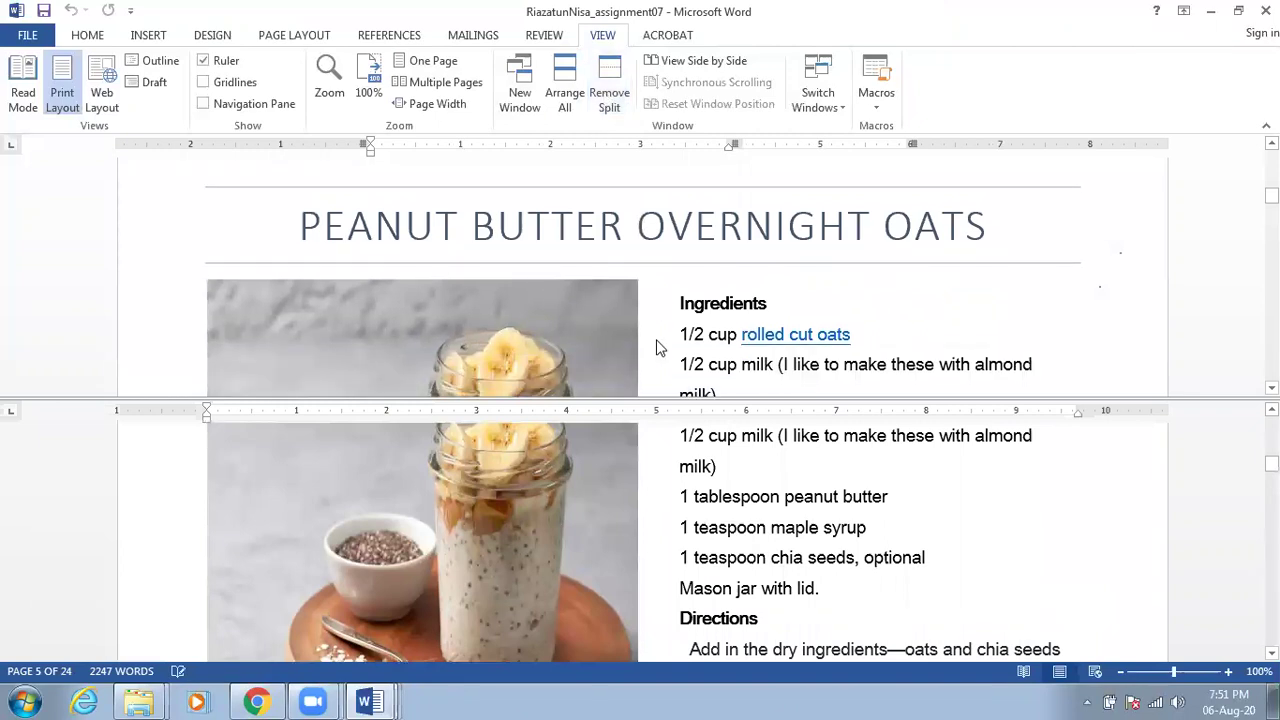
scroll(658, 347, "up", 2)
scroll(658, 347, "down", 2)
scroll(658, 347, "up", 1)
scroll(703, 483, "down", 1)
scroll(703, 483, "down", 6)
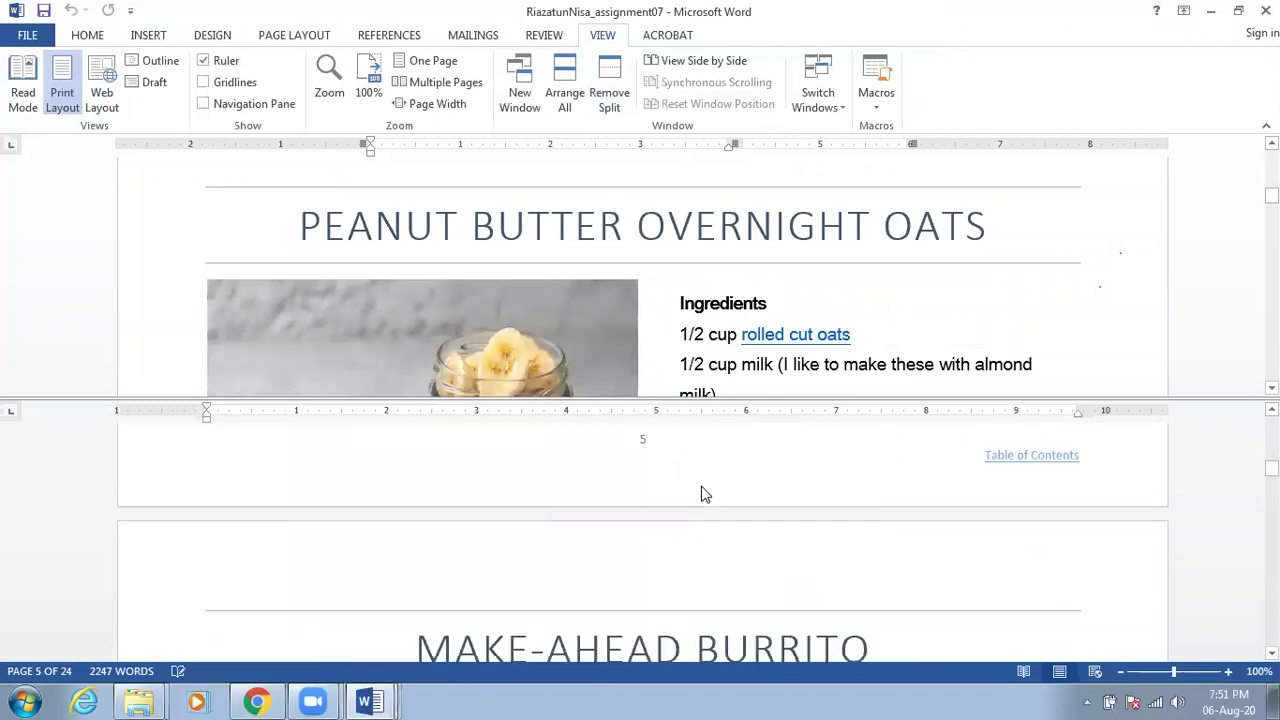
scroll(703, 492, "down", 5)
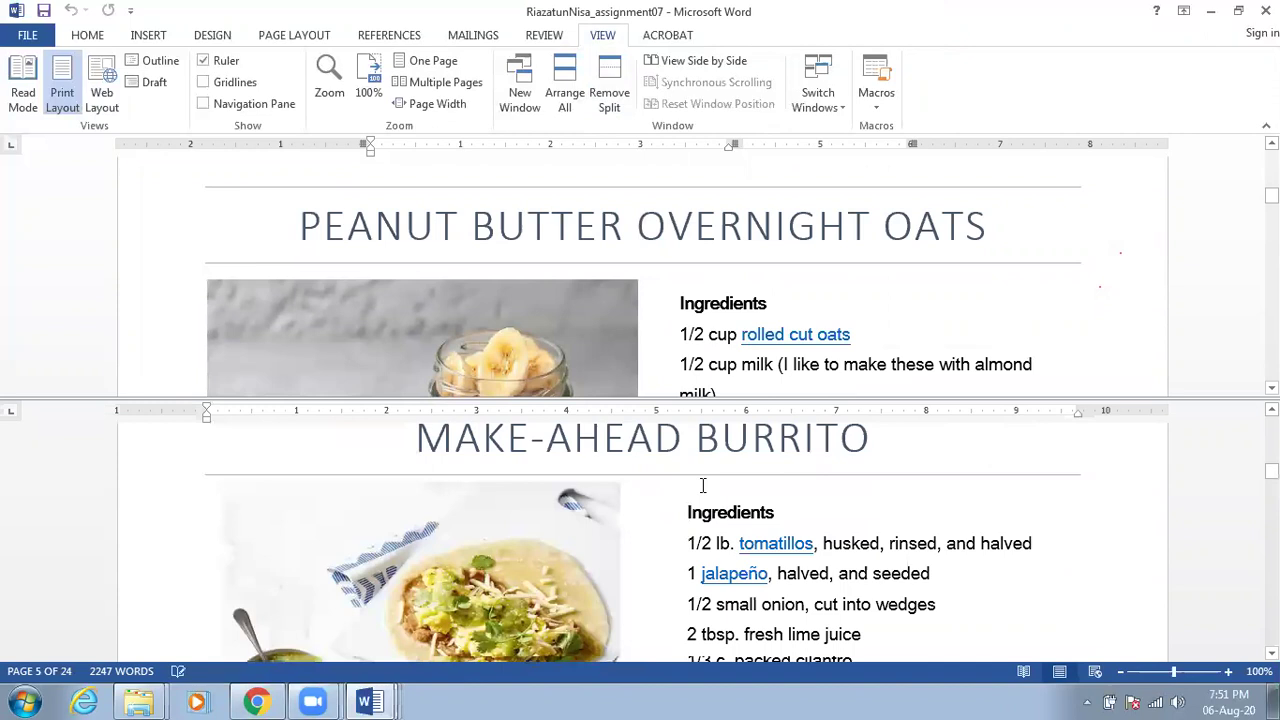
scroll(703, 485, "down", 4)
scroll(700, 490, "down", 10)
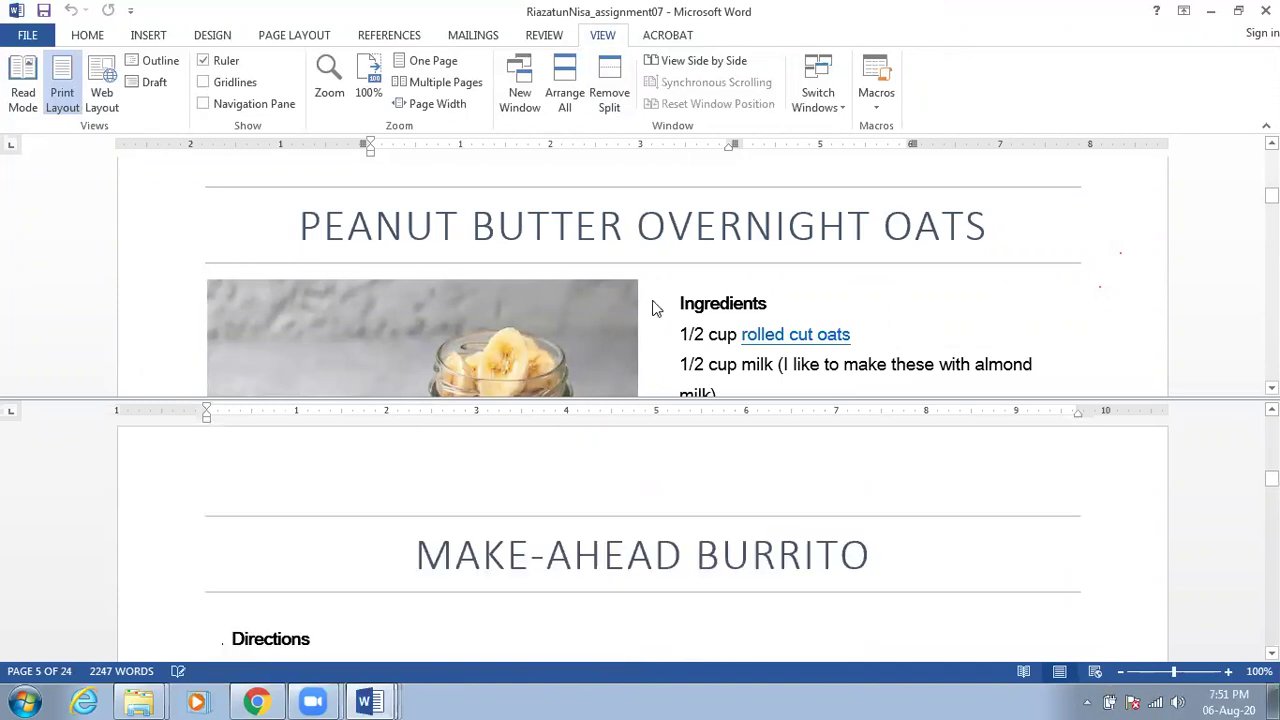
scroll(655, 308, "down", 8)
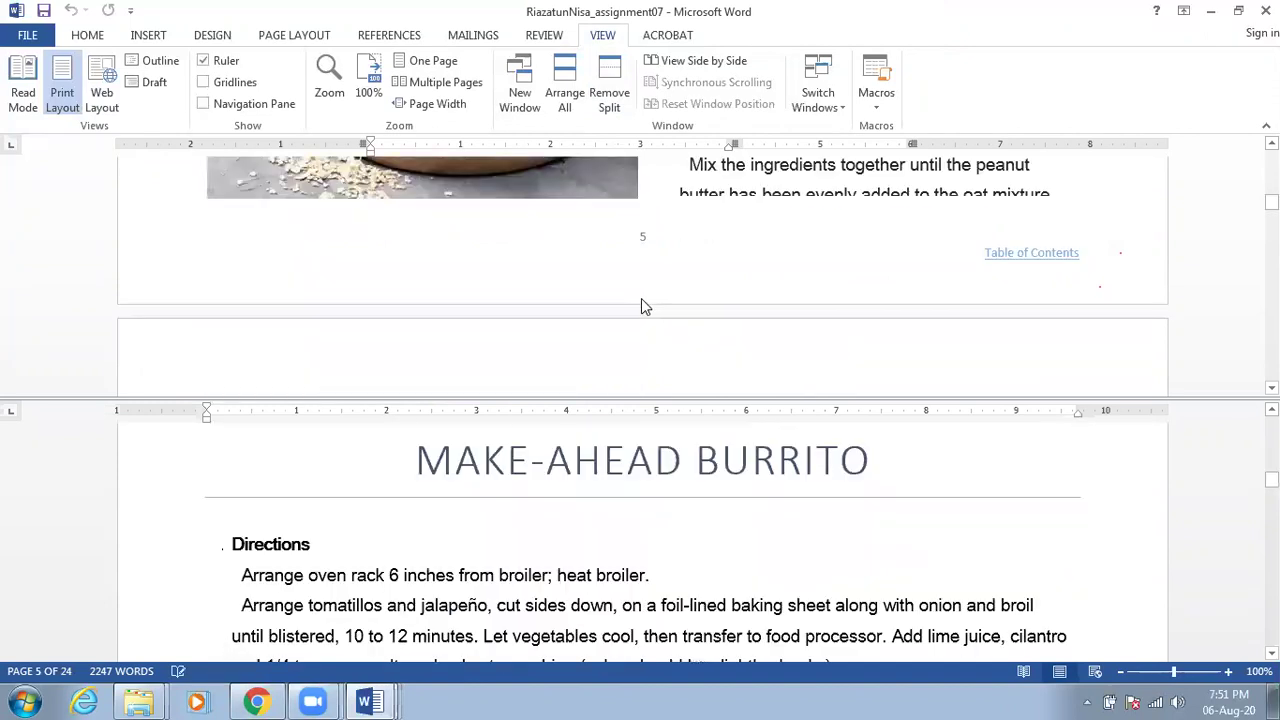
scroll(641, 298, "up", 8)
scroll(641, 298, "down", 8)
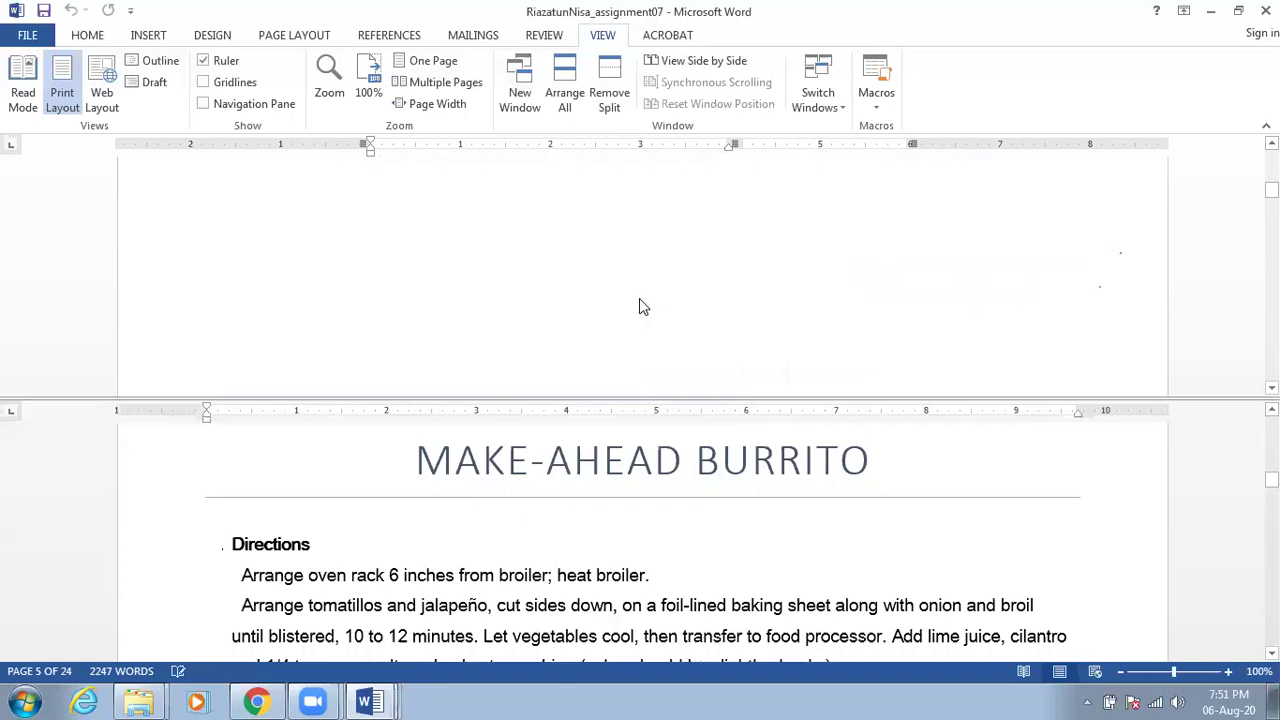
left_click(609, 101)
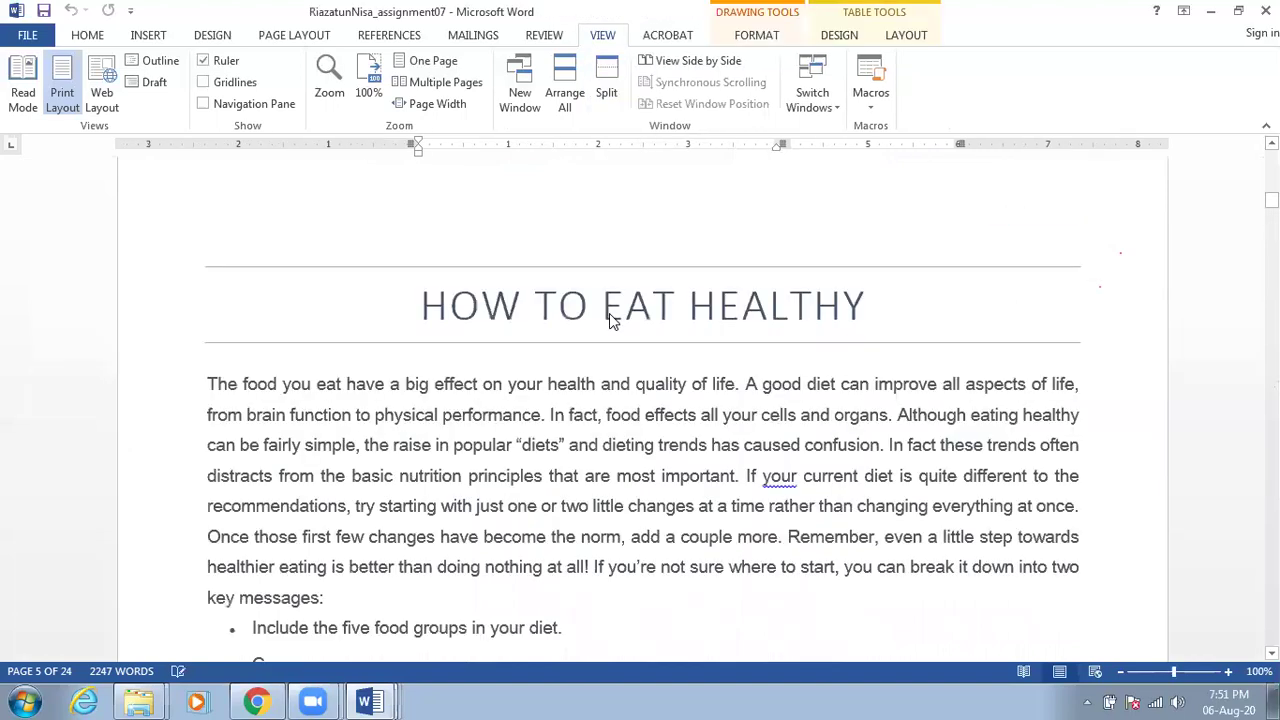
Turn on View Side by Side with the other assignment document, the Computer Quotation
scroll(611, 315, "down", 1)
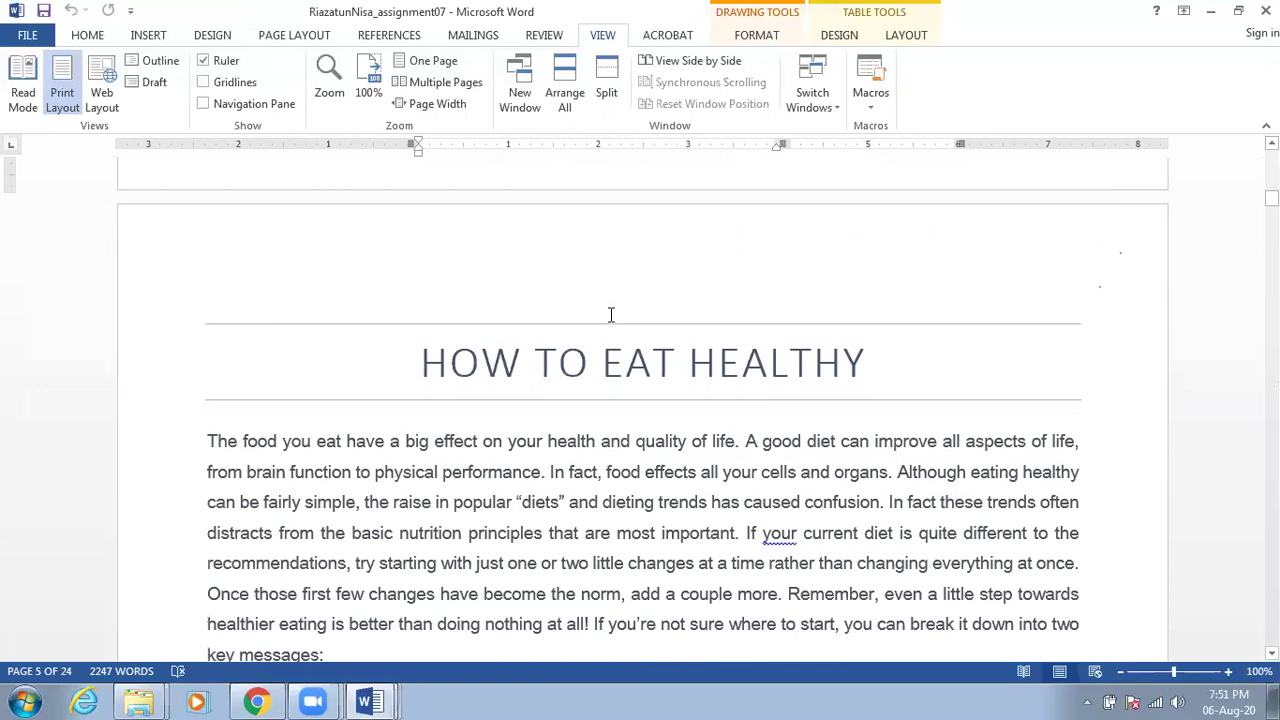
scroll(611, 315, "down", 1)
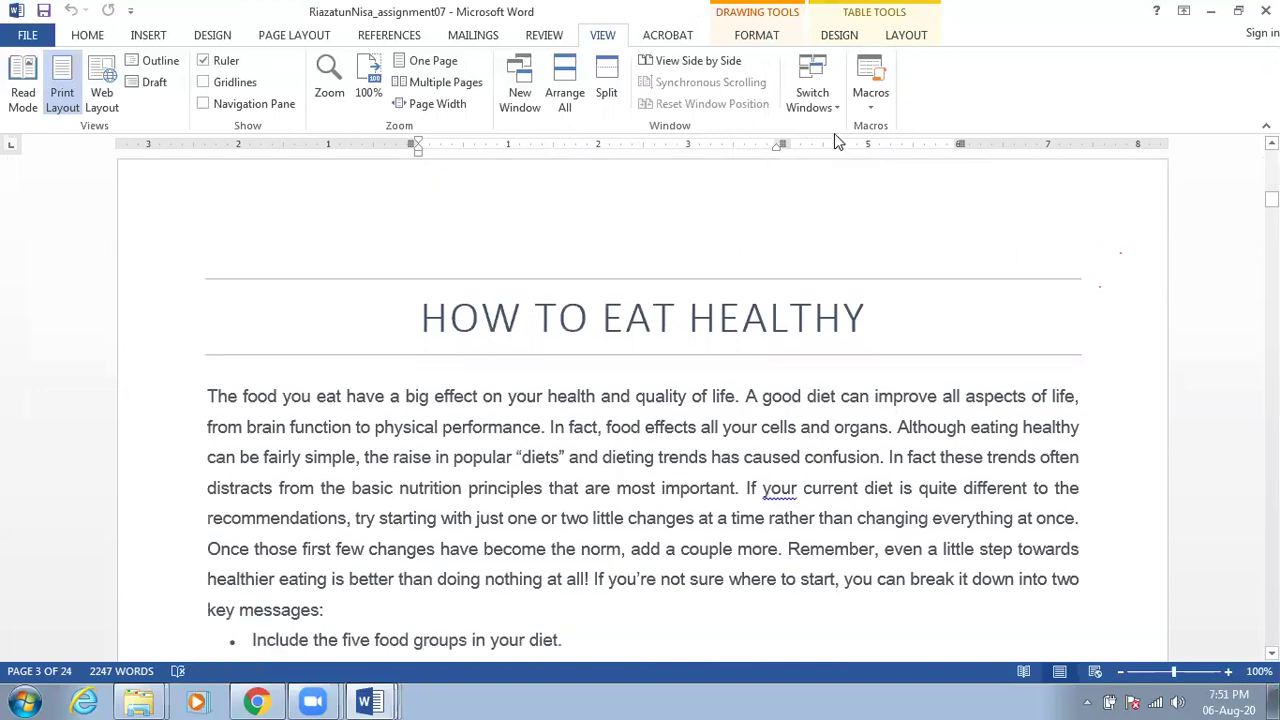
left_click(688, 61)
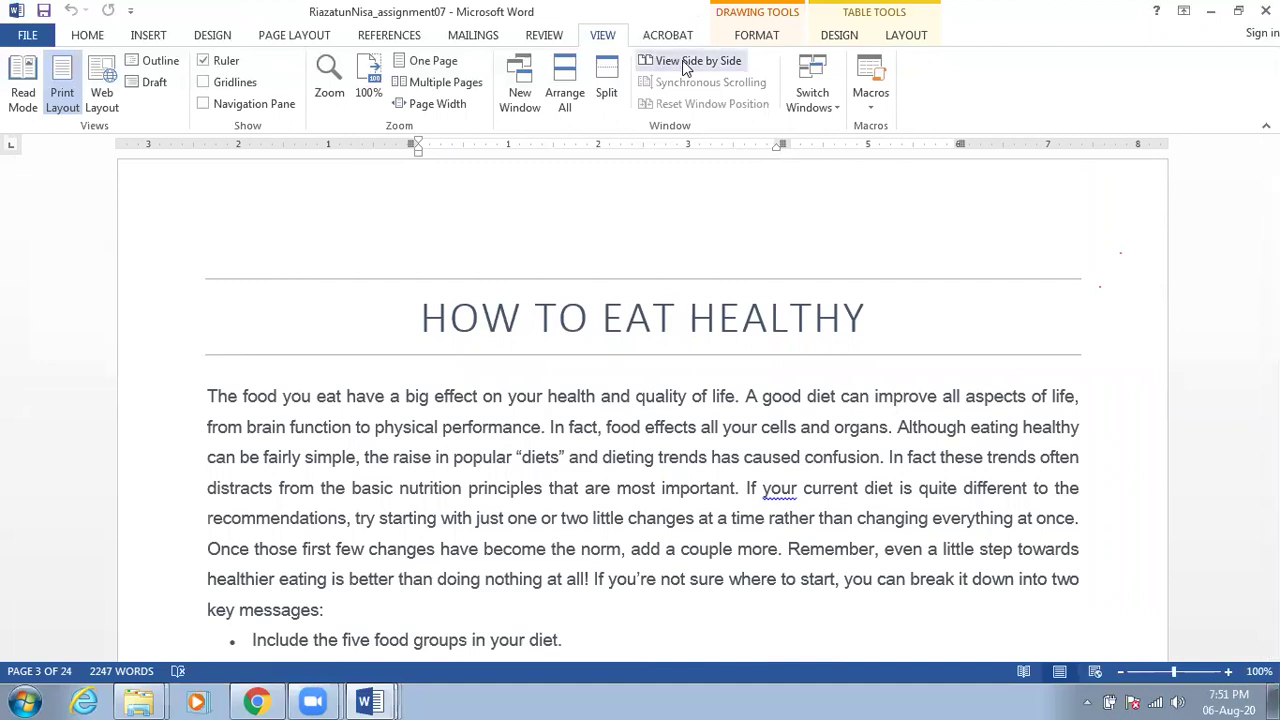
left_click(683, 62)
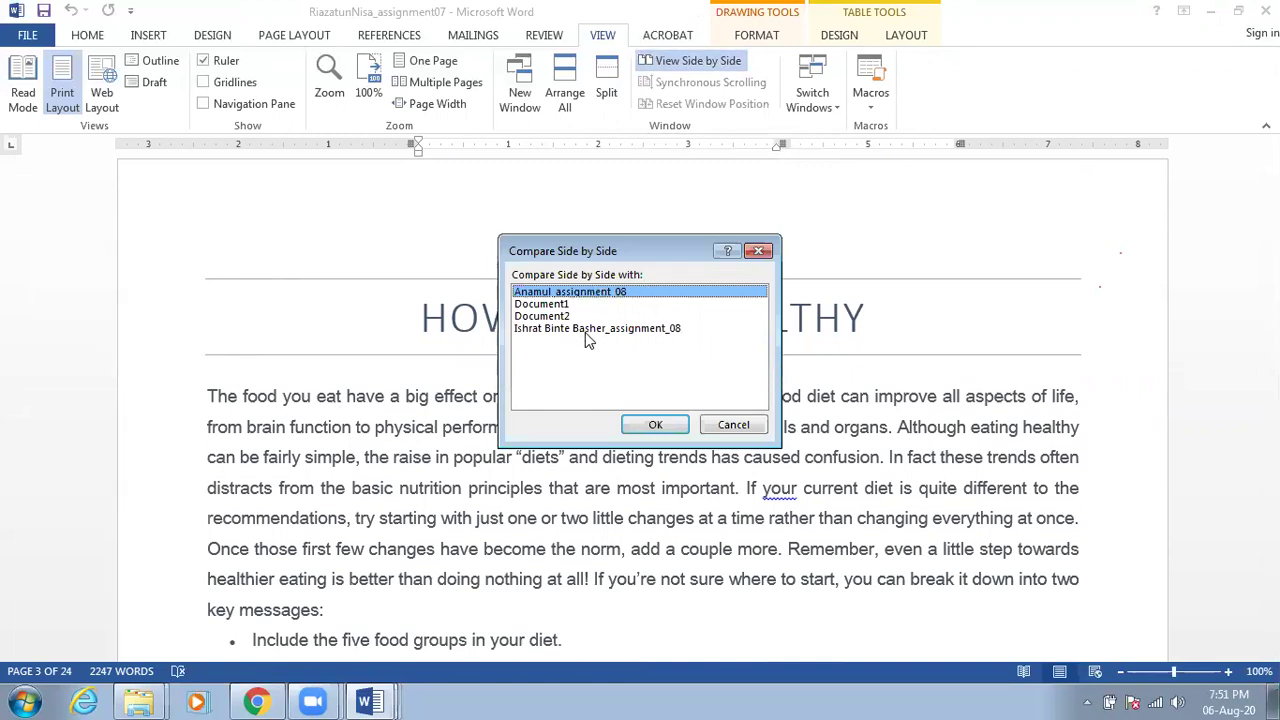
left_click(654, 424)
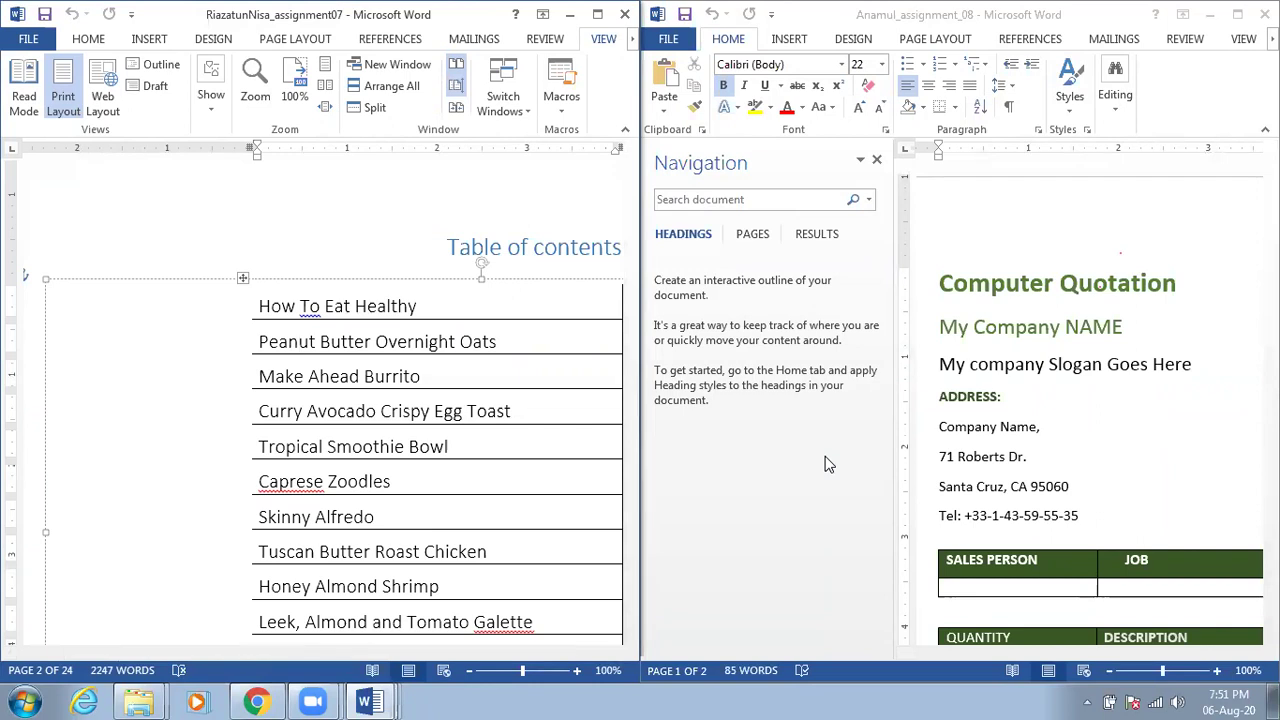
Reset Window Position so both compared windows share the screen equally
scroll(534, 257, "down", 2)
scroll(532, 258, "up", 2)
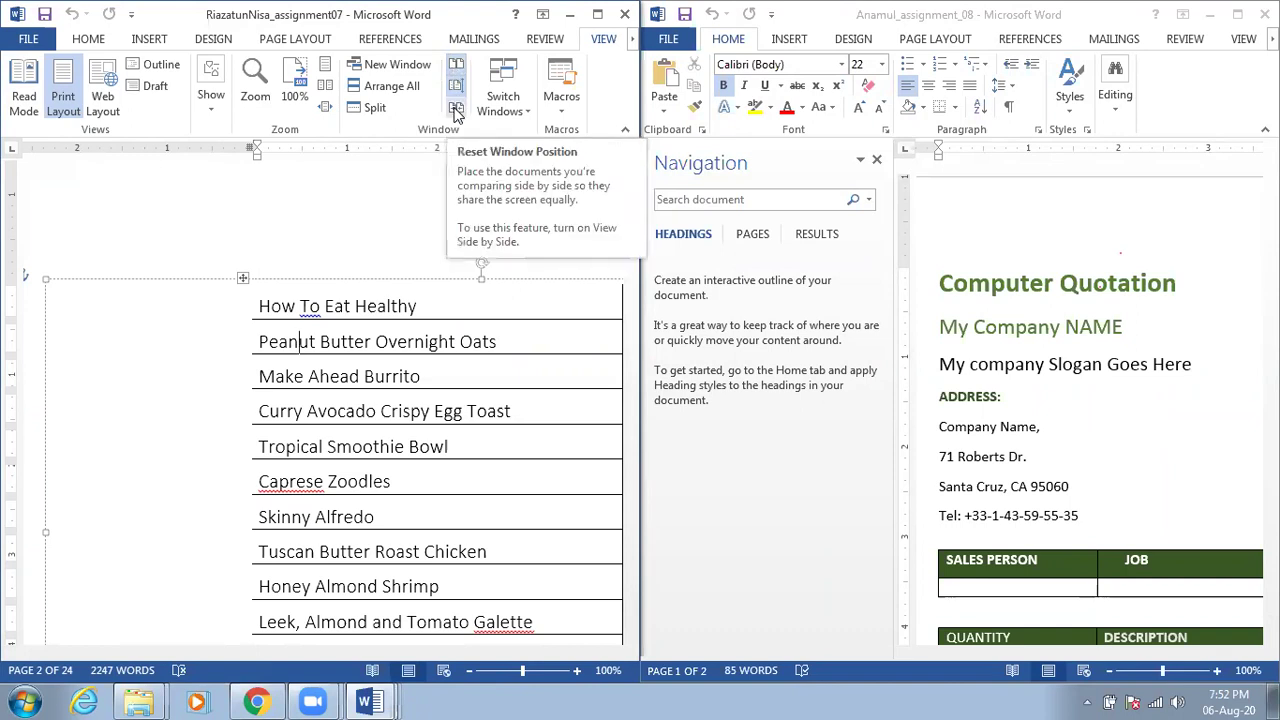
left_click(457, 109)
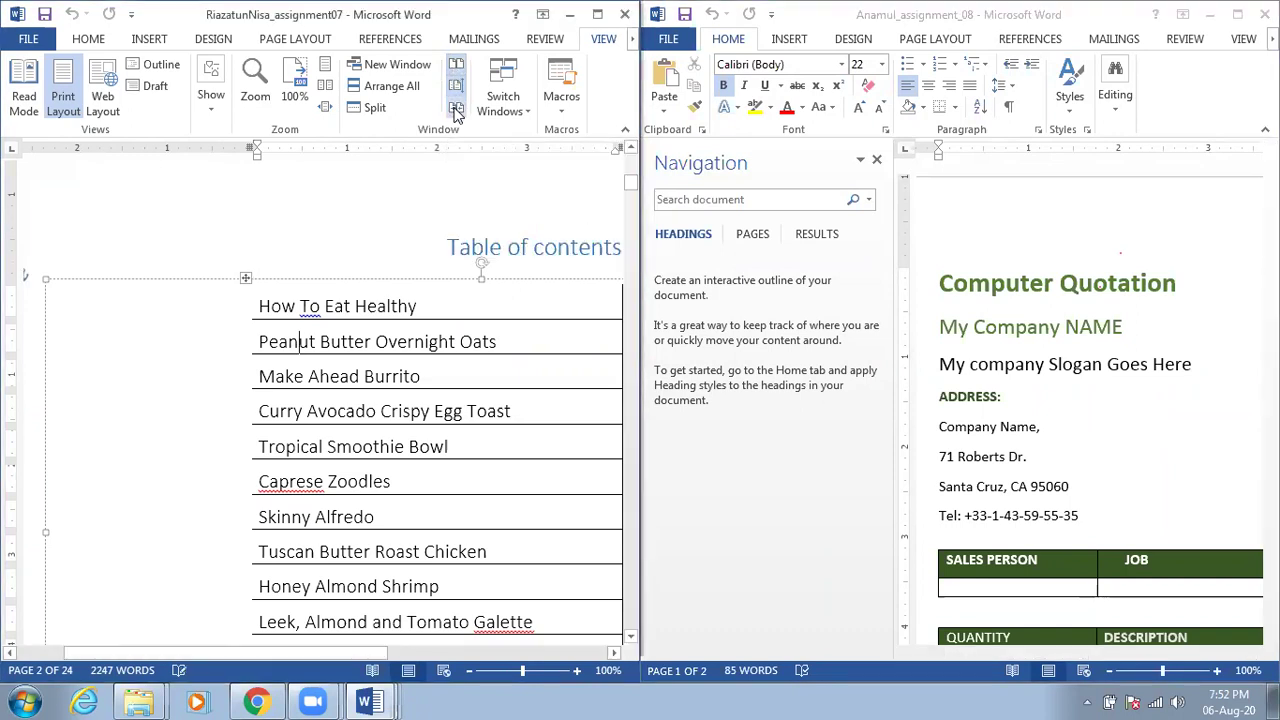
left_click(455, 66)
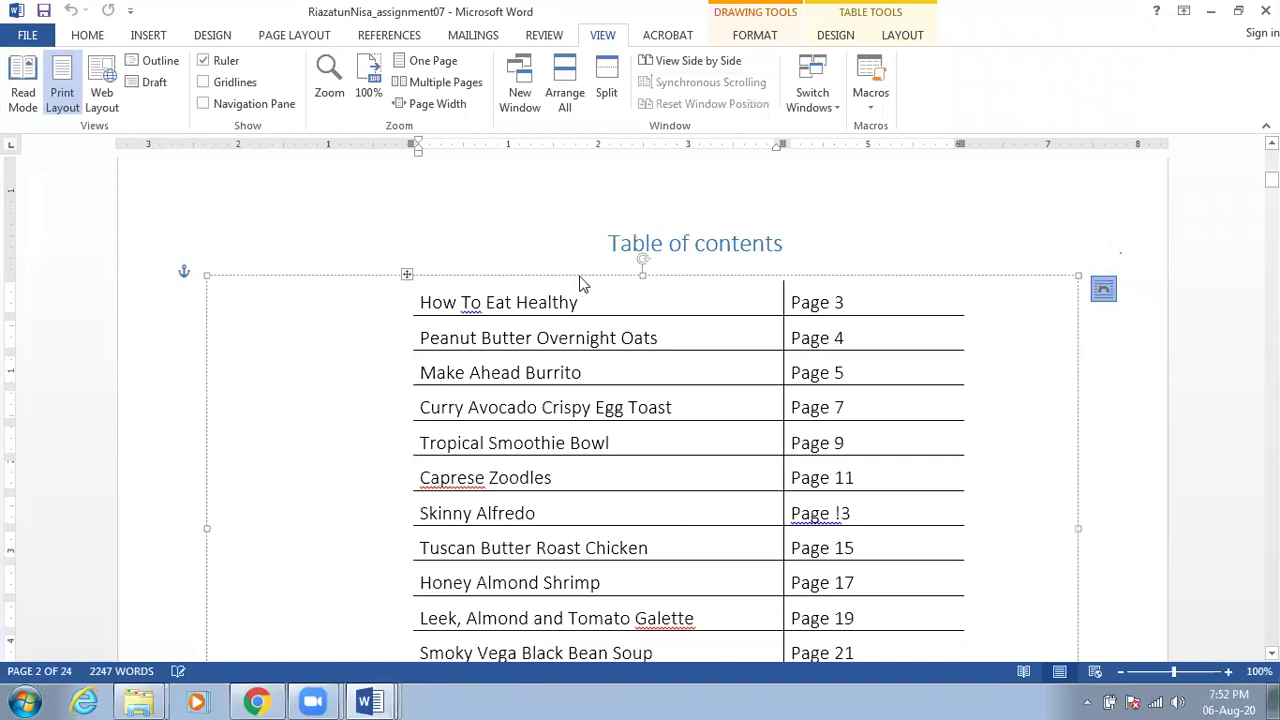
left_click(665, 36)
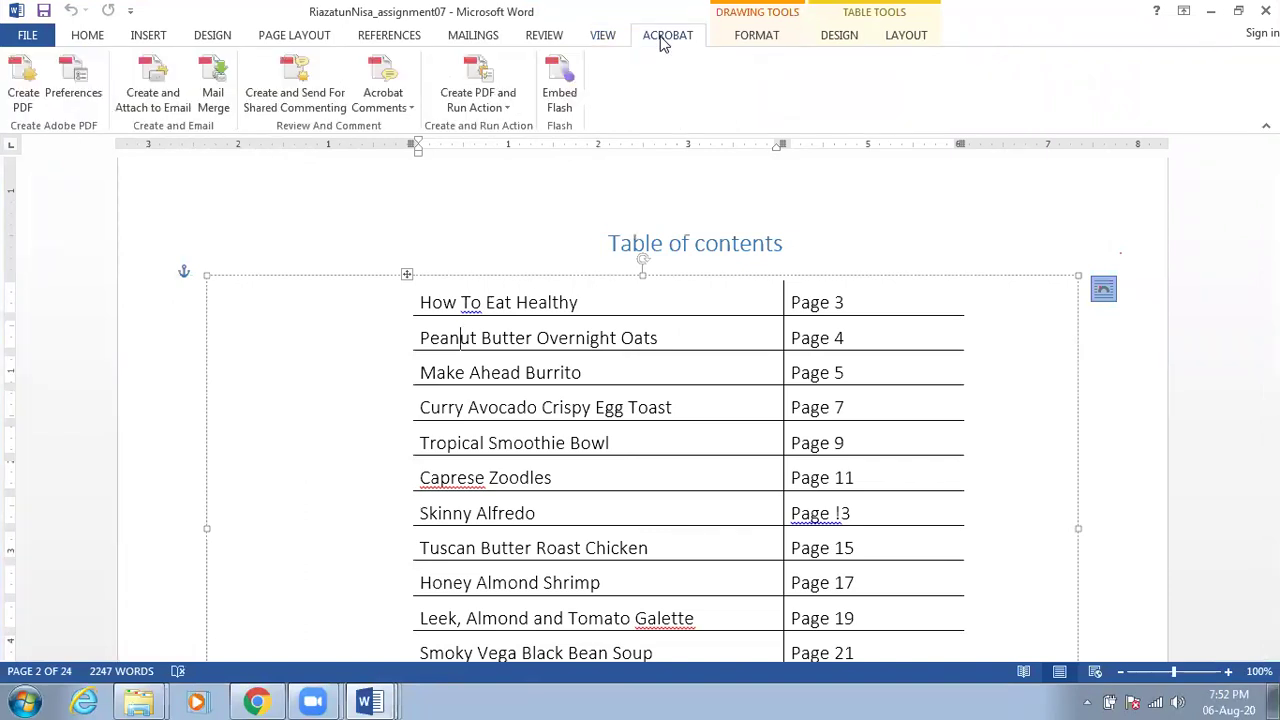
left_click(604, 36)
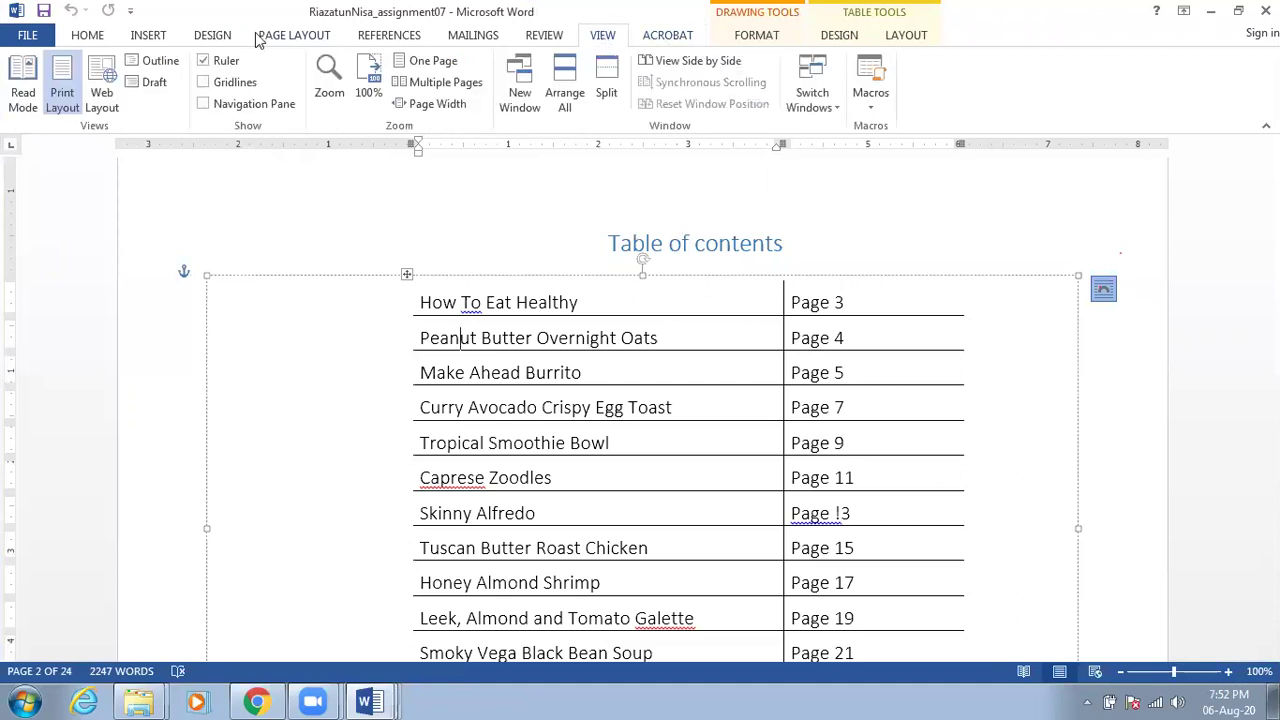
left_click(90, 36)
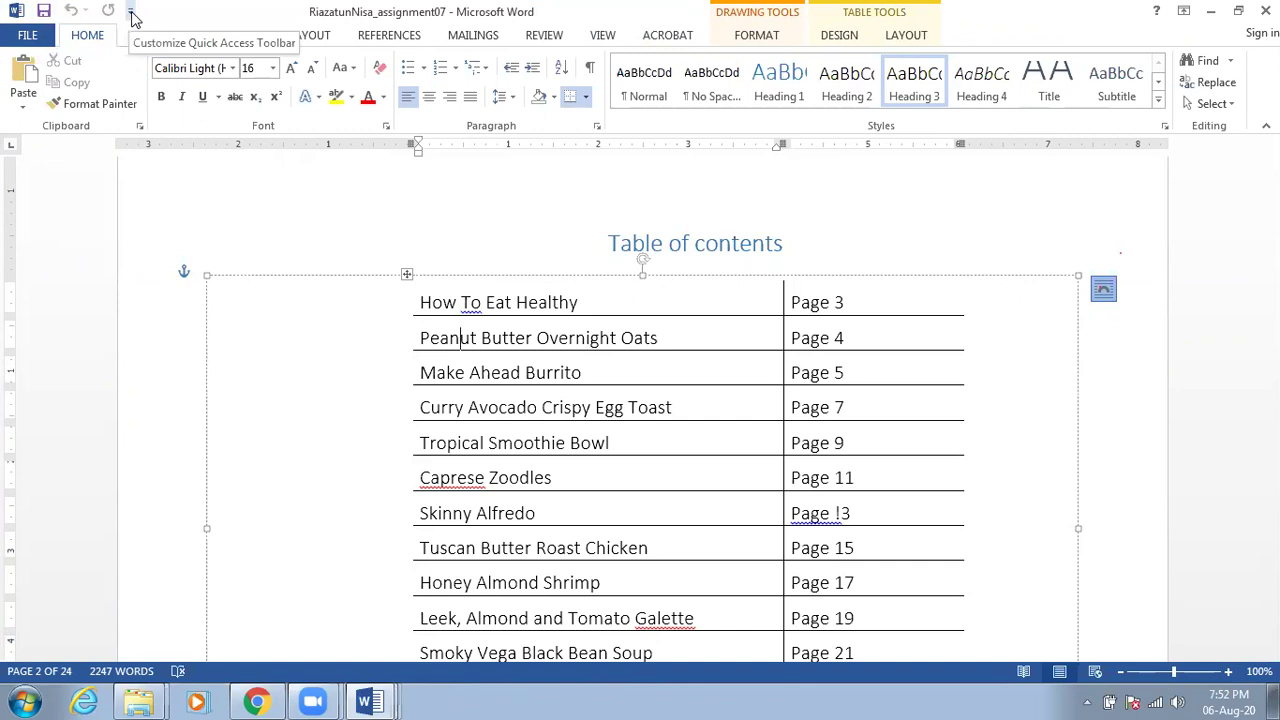
left_click(131, 14)
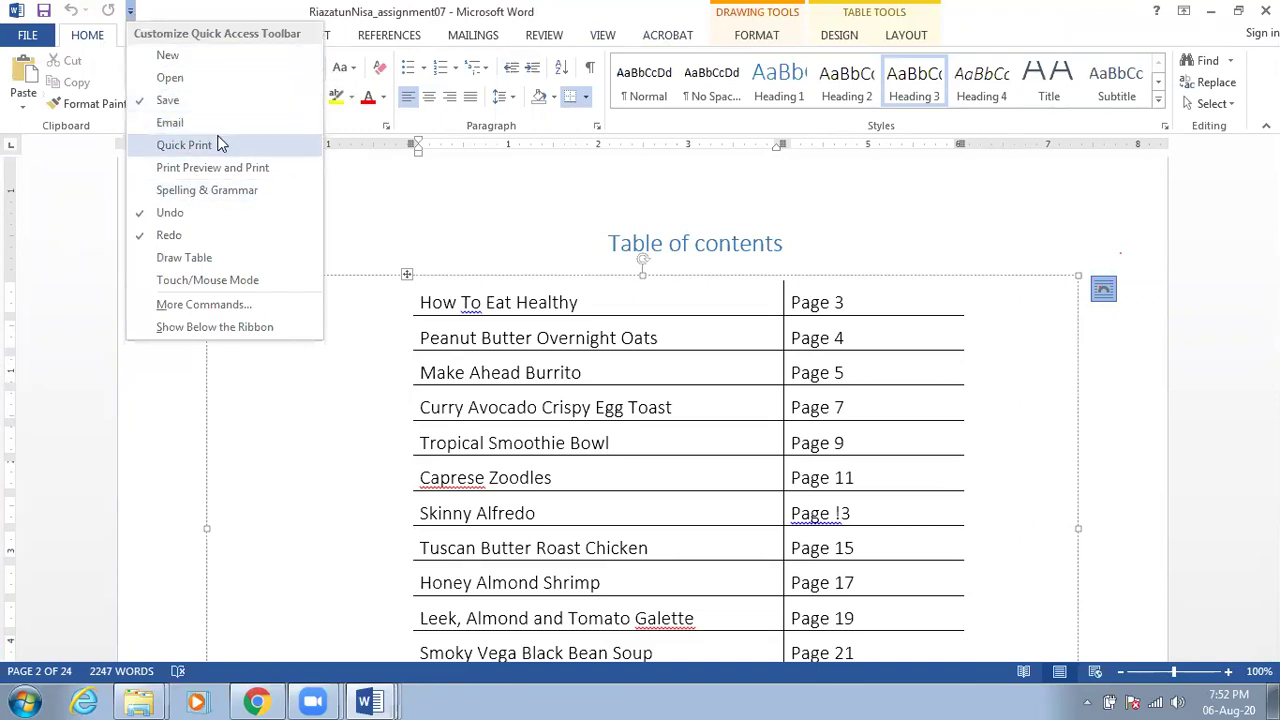
Add Spelling & Grammar and Quick Print to the Quick Access Toolbar
left_click(249, 191)
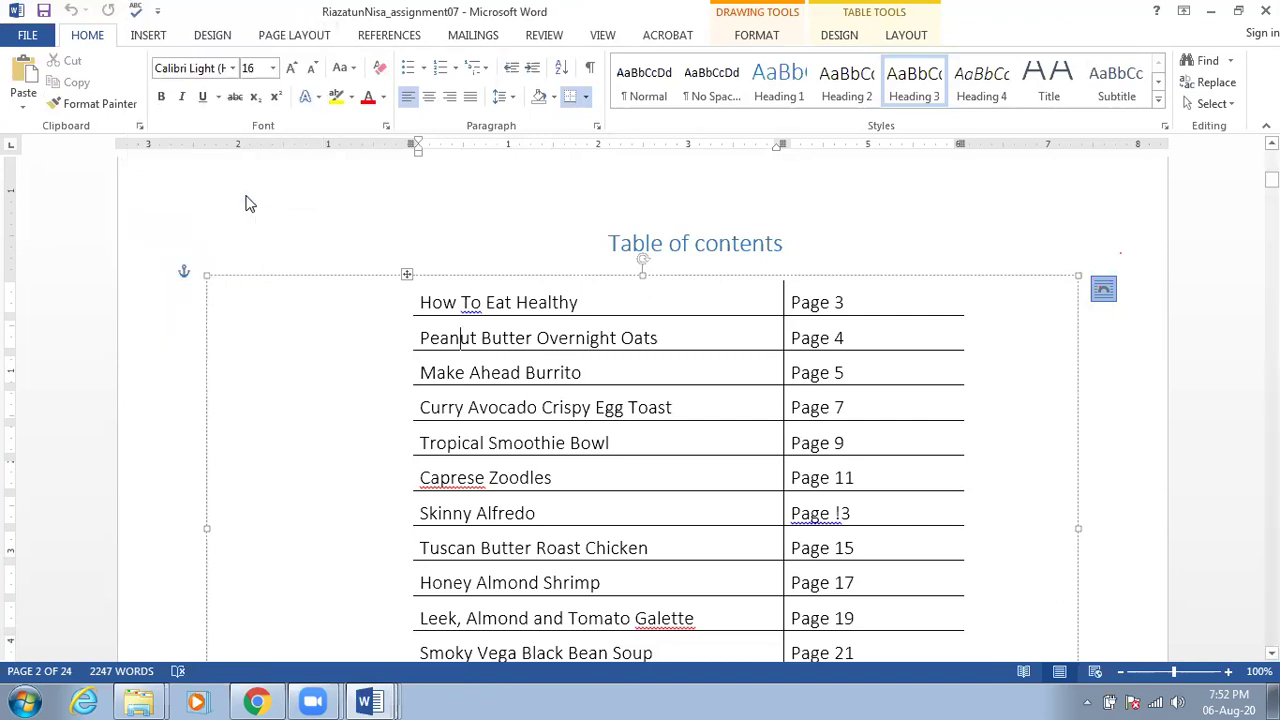
left_click(157, 12)
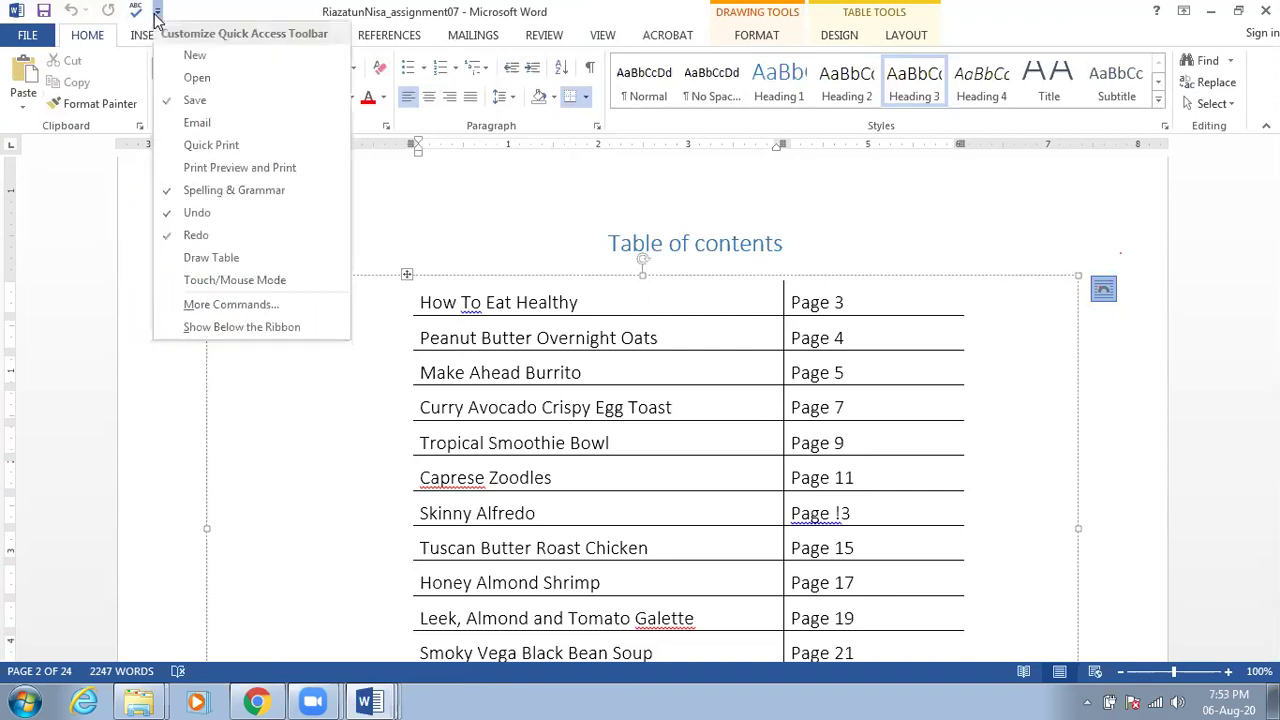
left_click(221, 147)
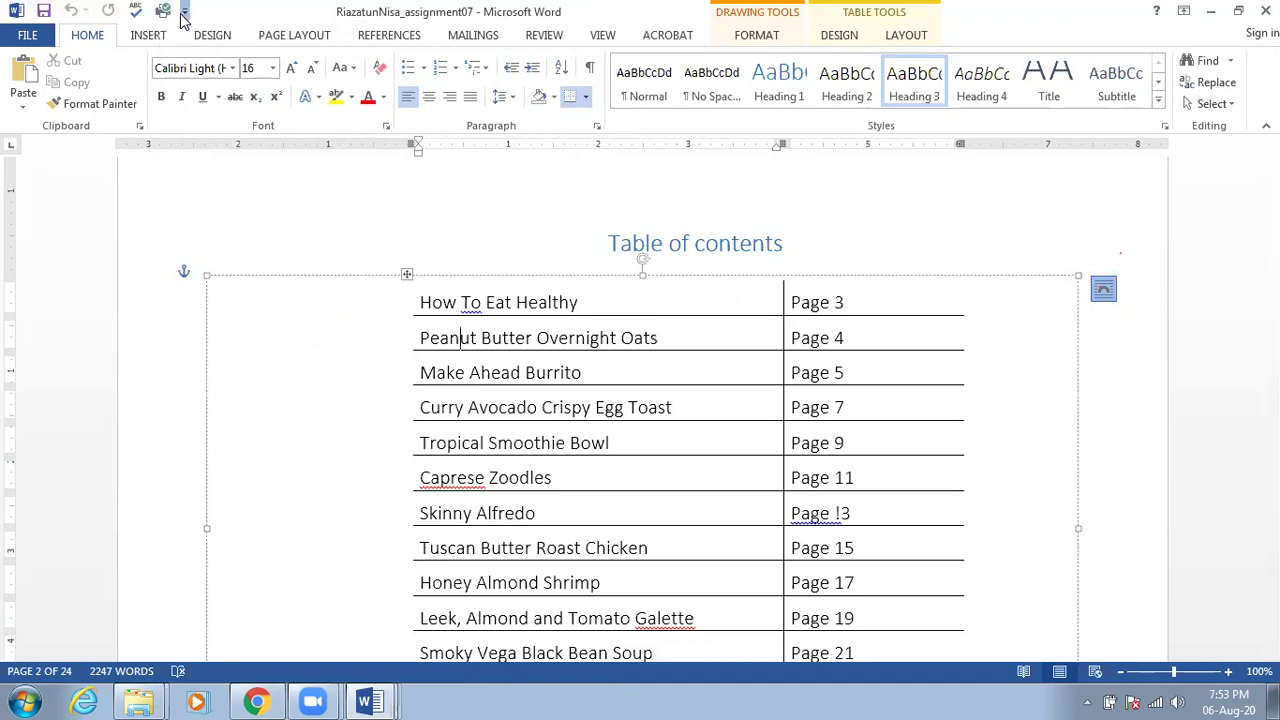
Remove Quick Print and Spelling & Grammar, then open the full Quick Access Toolbar settings
left_click(183, 14)
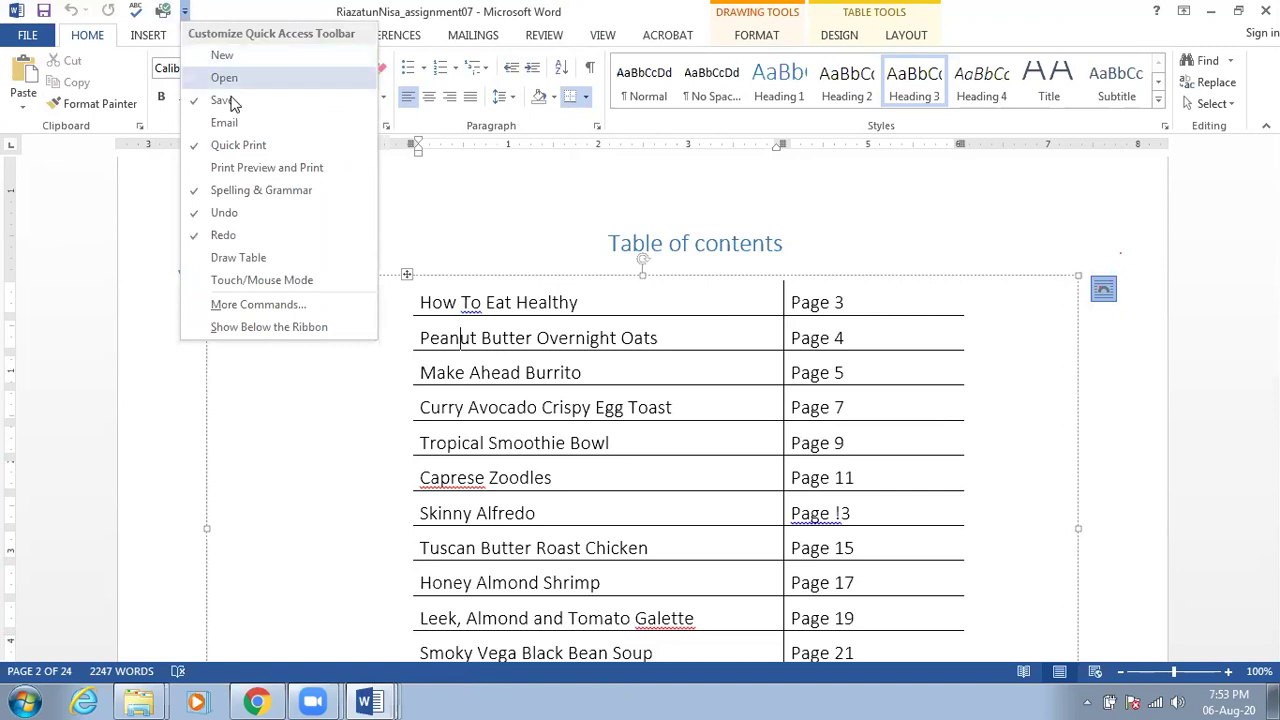
left_click(250, 148)
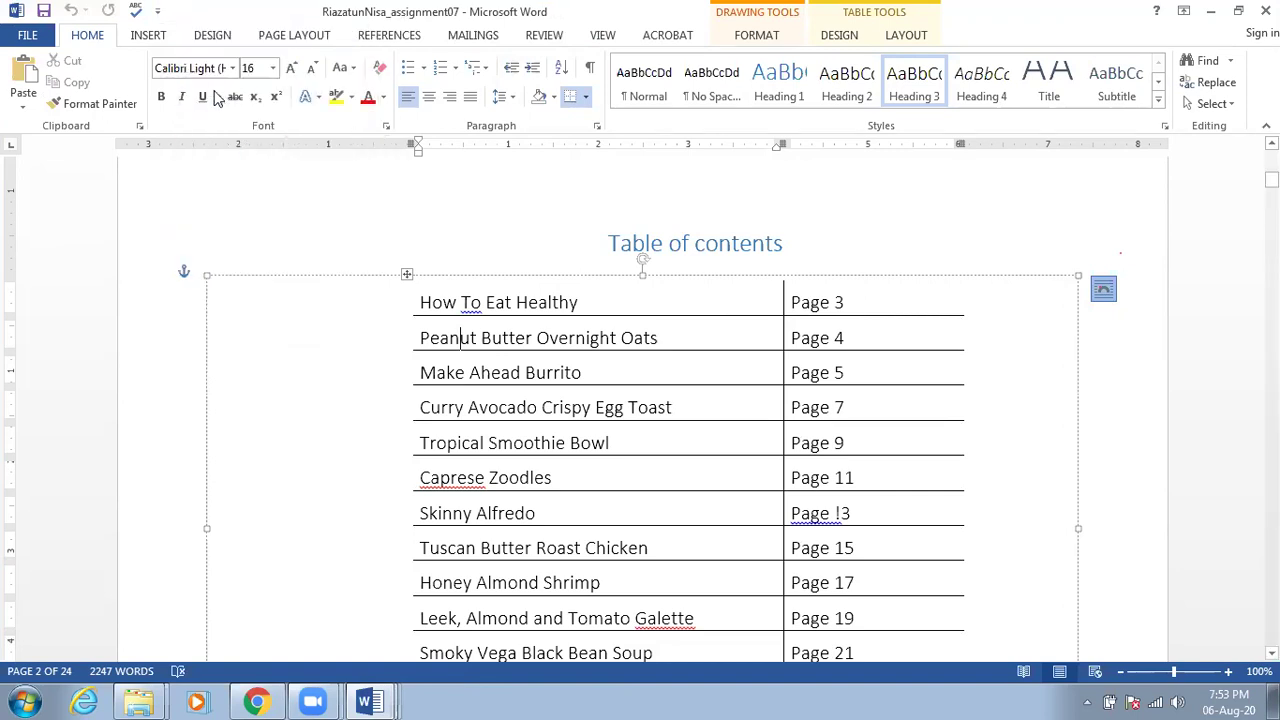
left_click(157, 12)
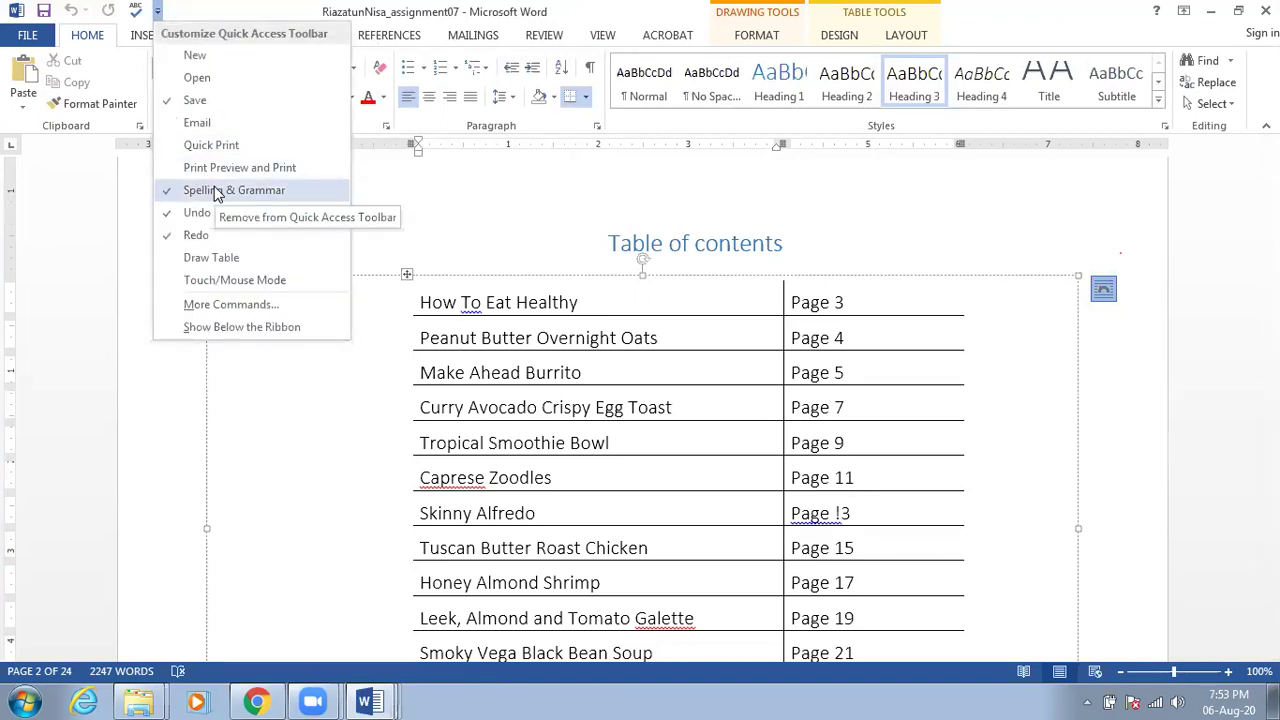
left_click(214, 190)
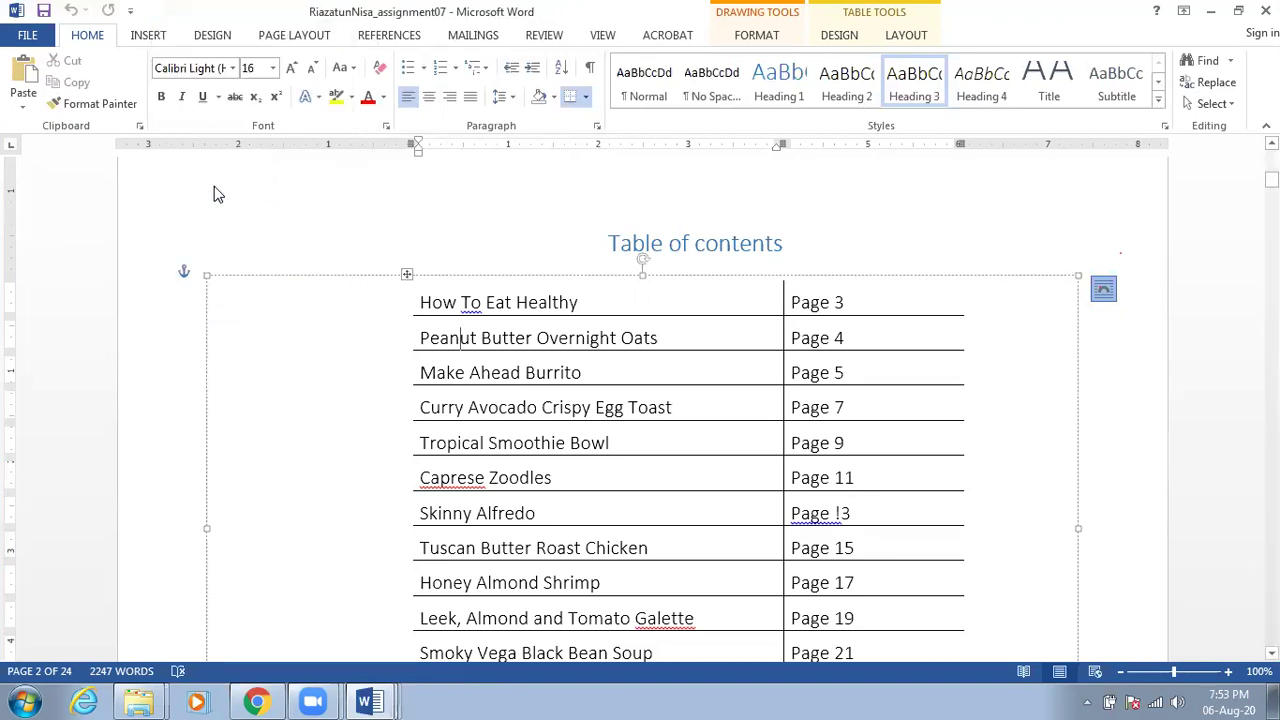
left_click(130, 12)
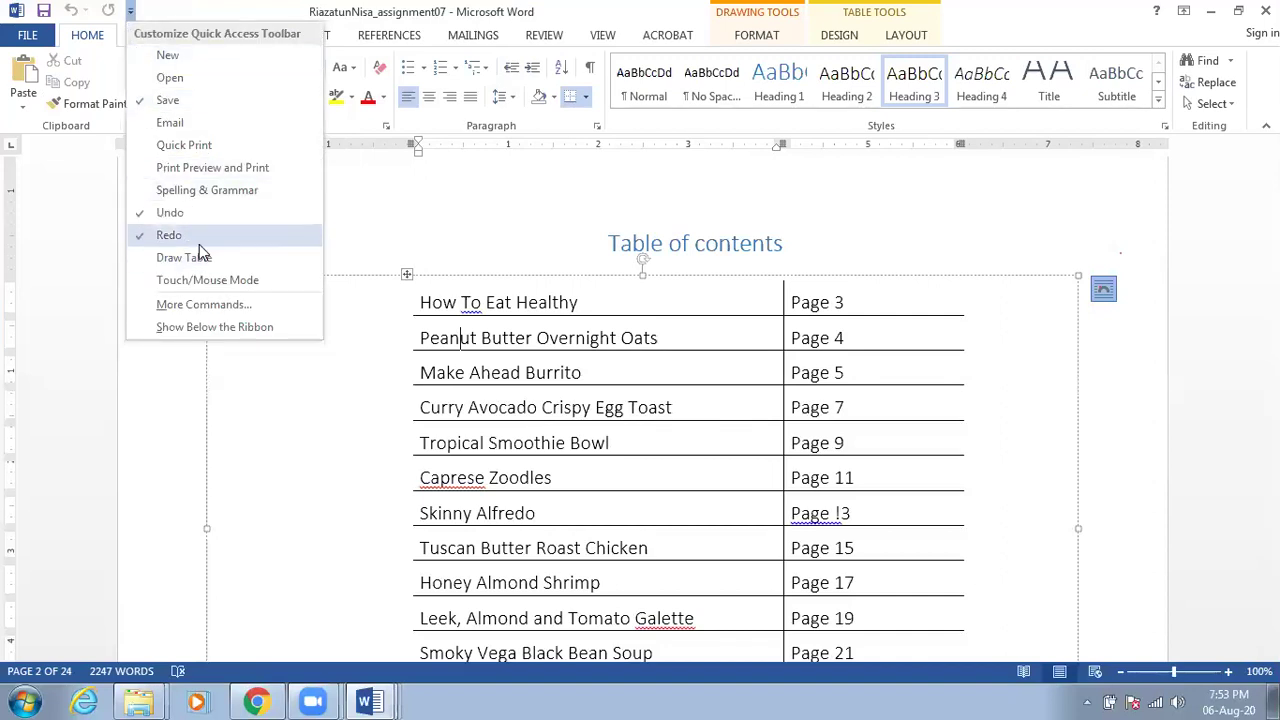
left_click(204, 304)
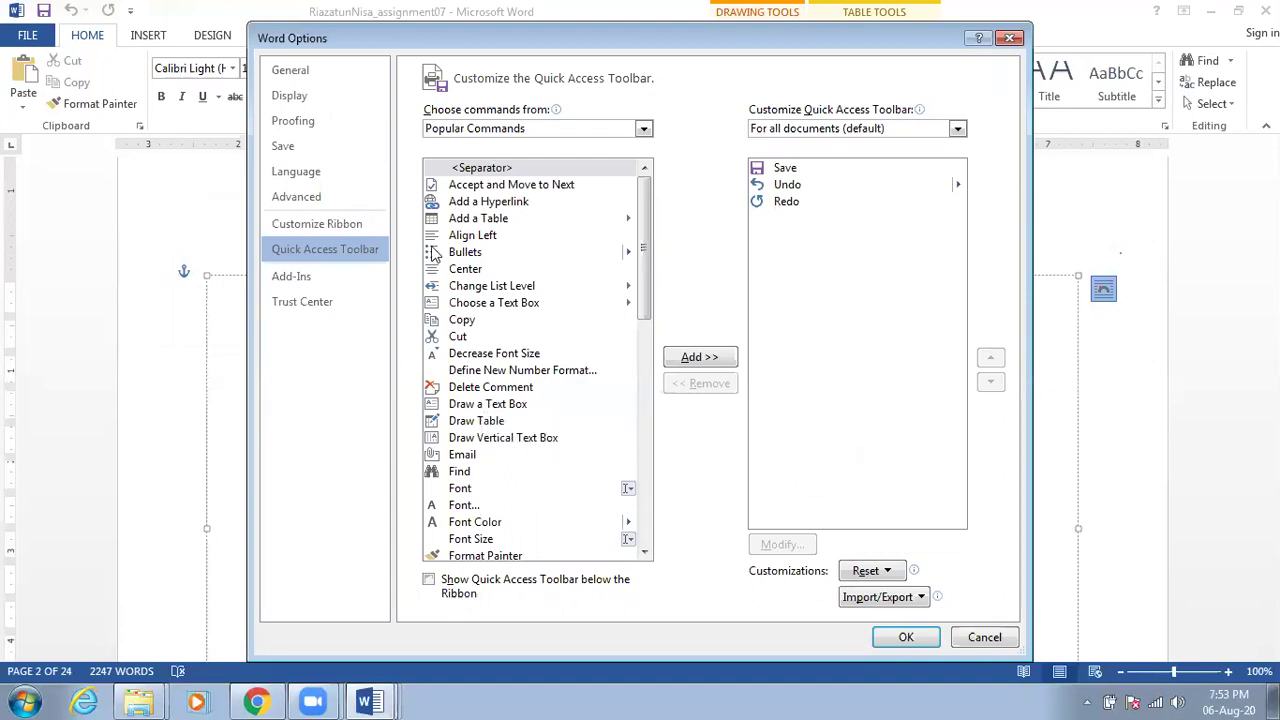
Add the Add a Table command to the Quick Access Toolbar and confirm with OK
left_click(462, 221)
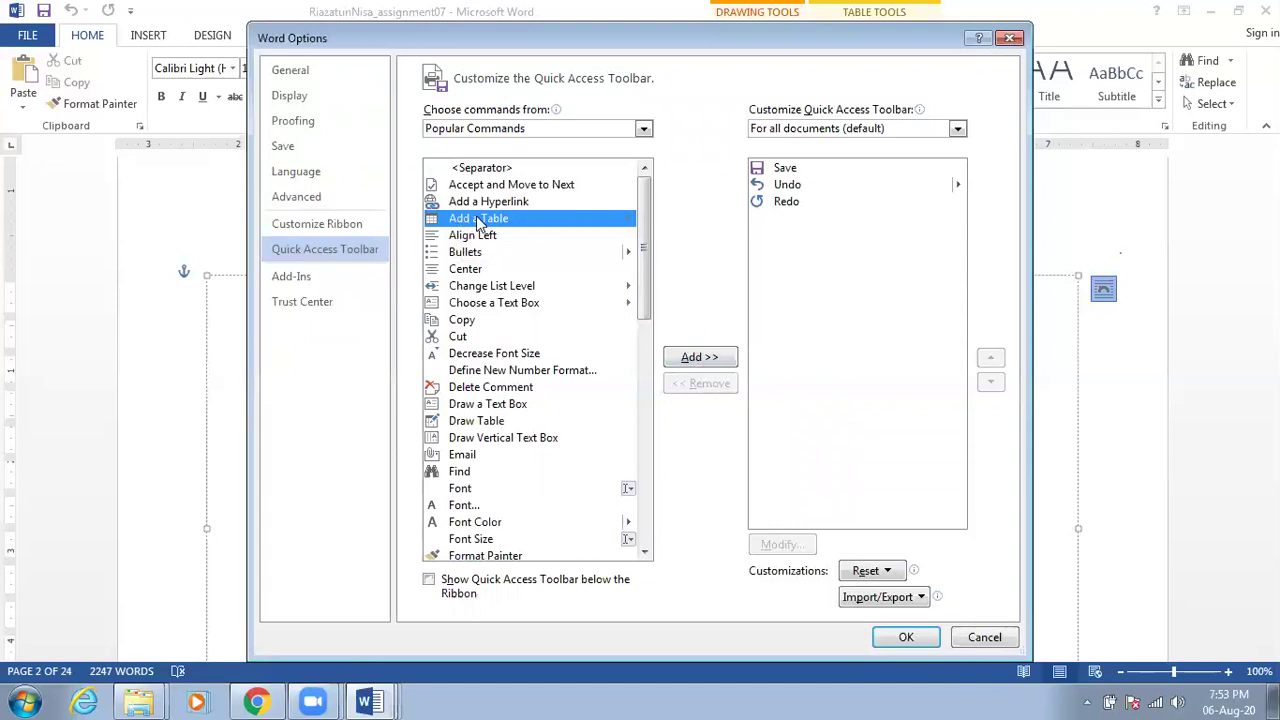
left_click(699, 358)
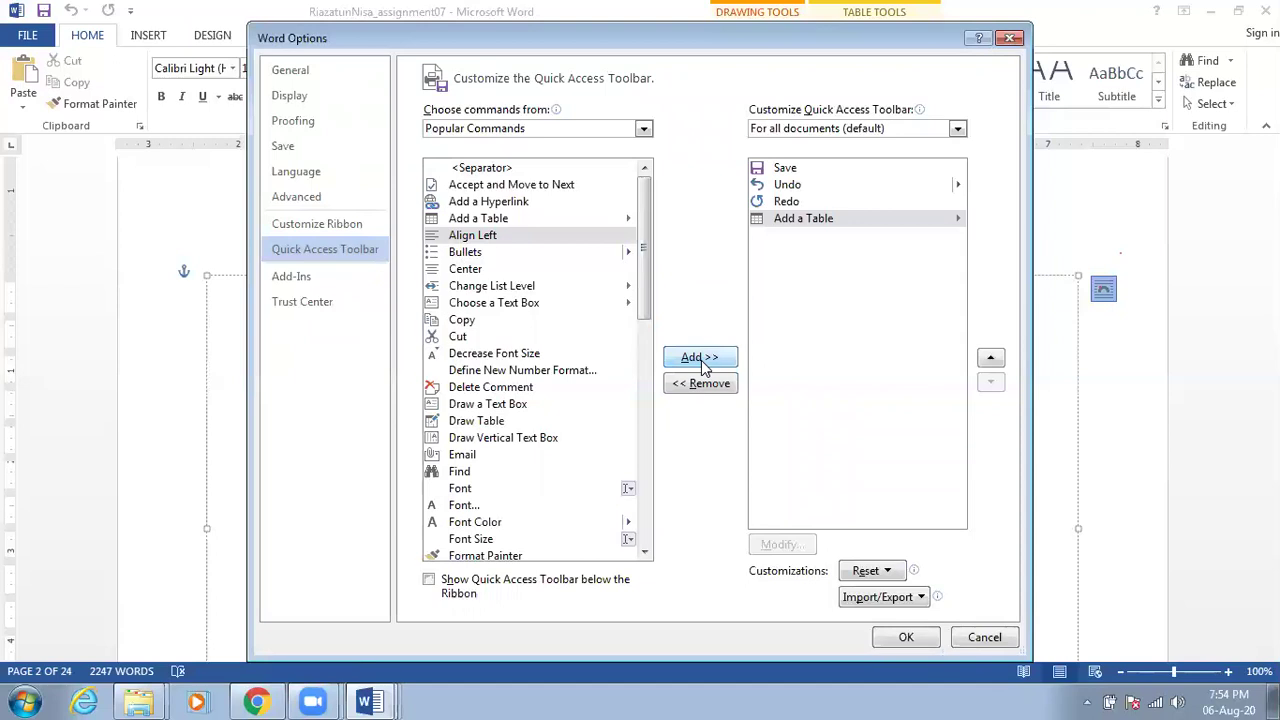
left_click(920, 639)
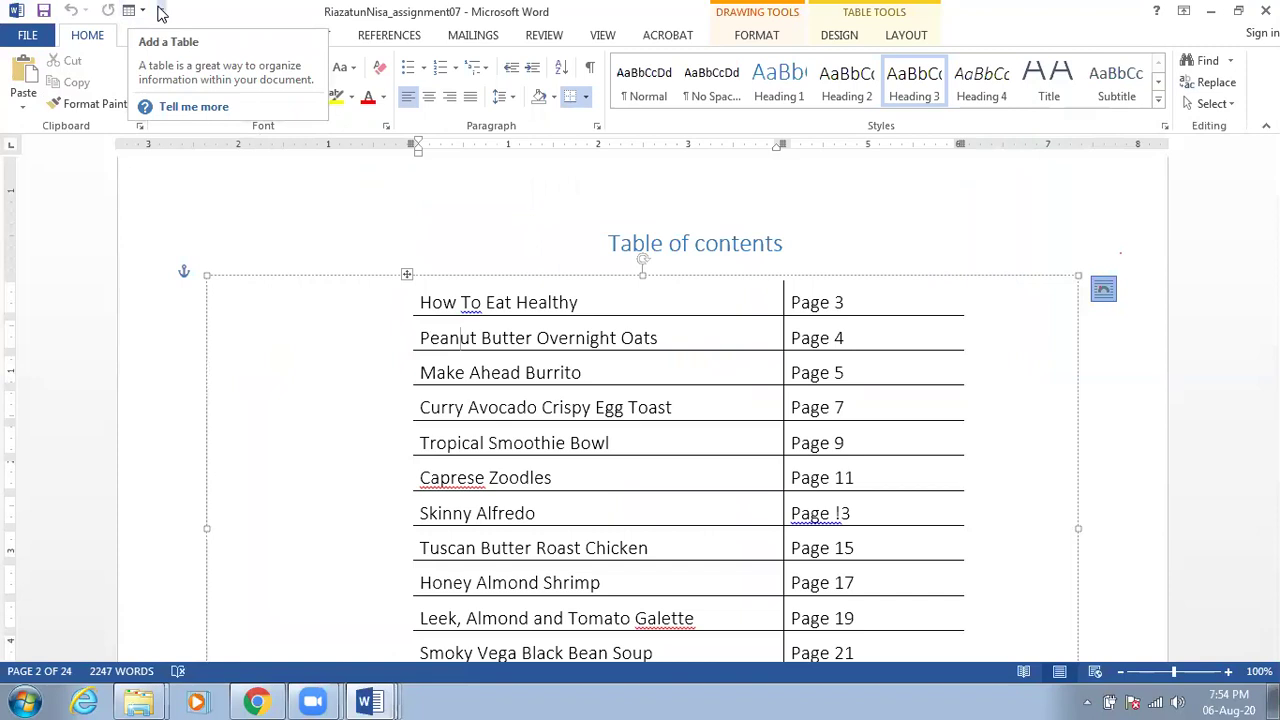
Remove Add a Table from the toolbar via More Commands, leaving Save, Undo and Redo
left_click(161, 11)
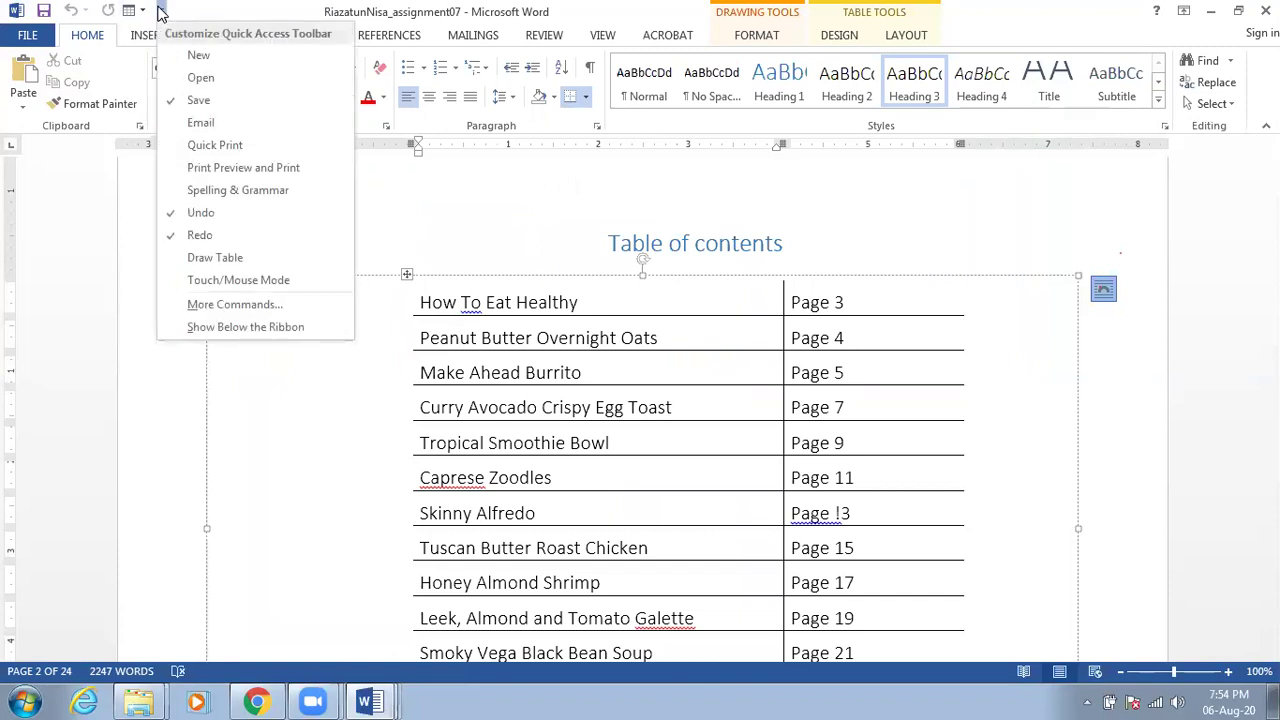
left_click(278, 311)
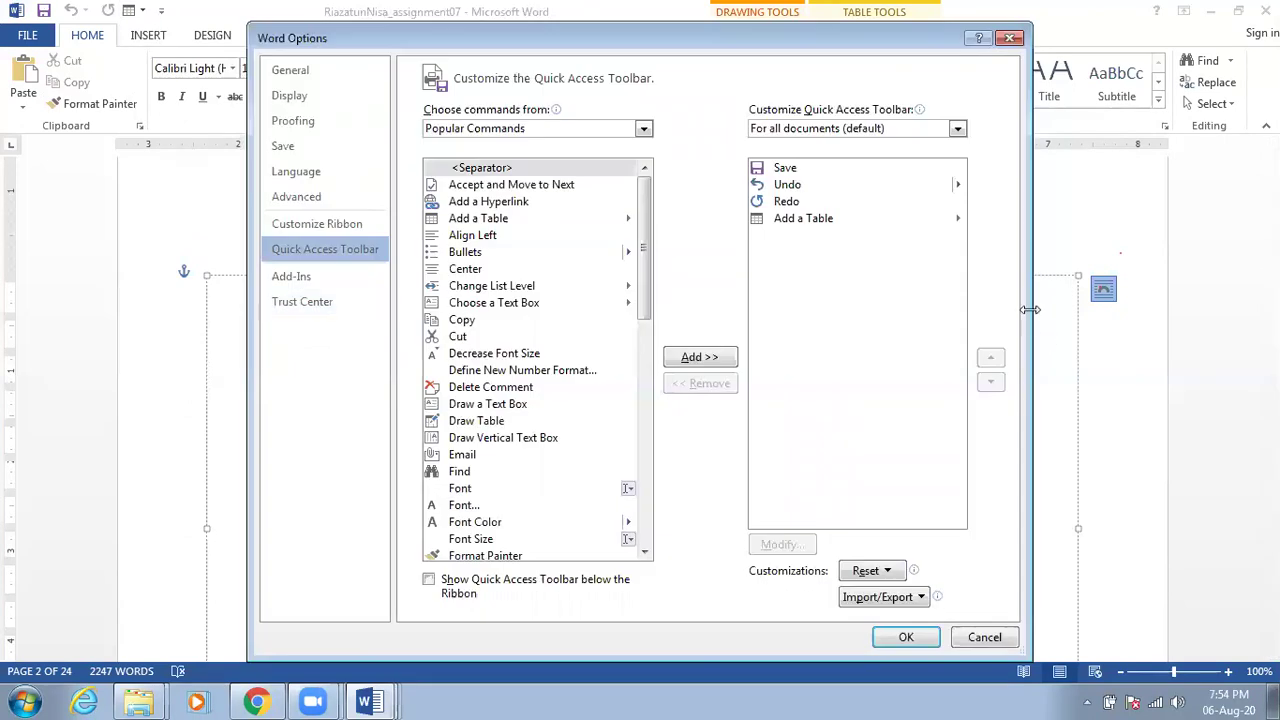
left_click(825, 222)
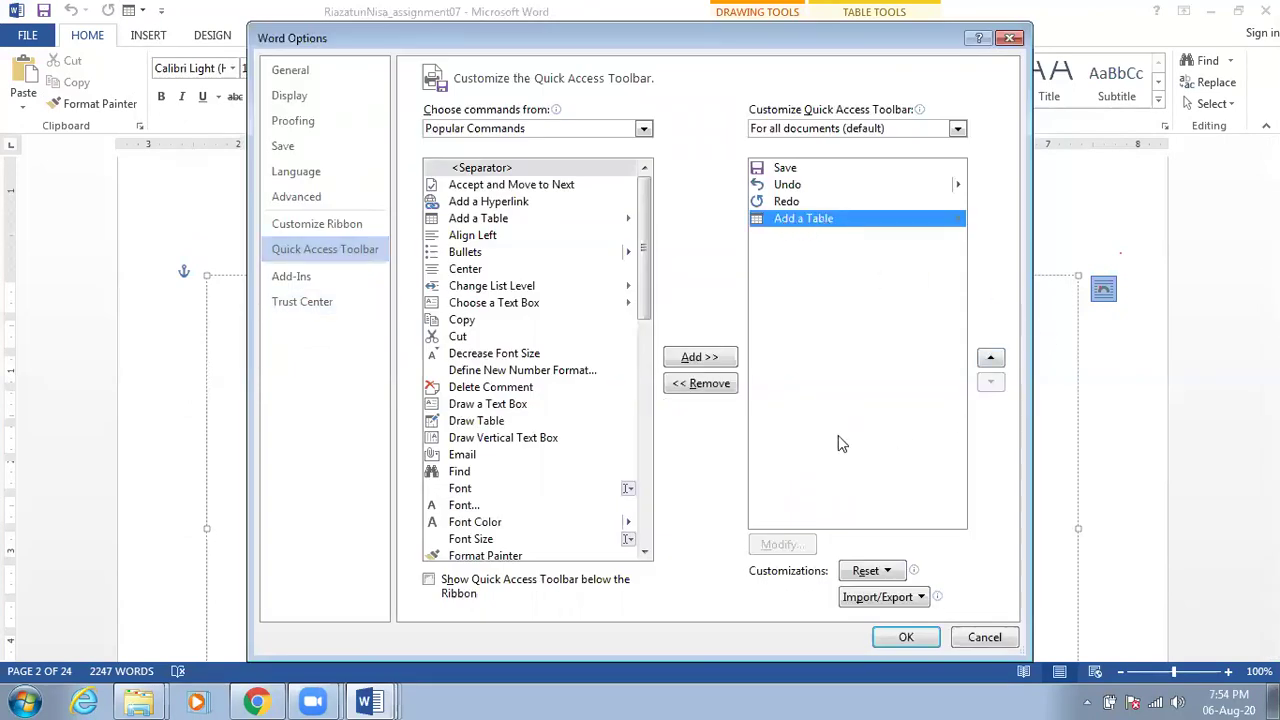
left_click(698, 388)
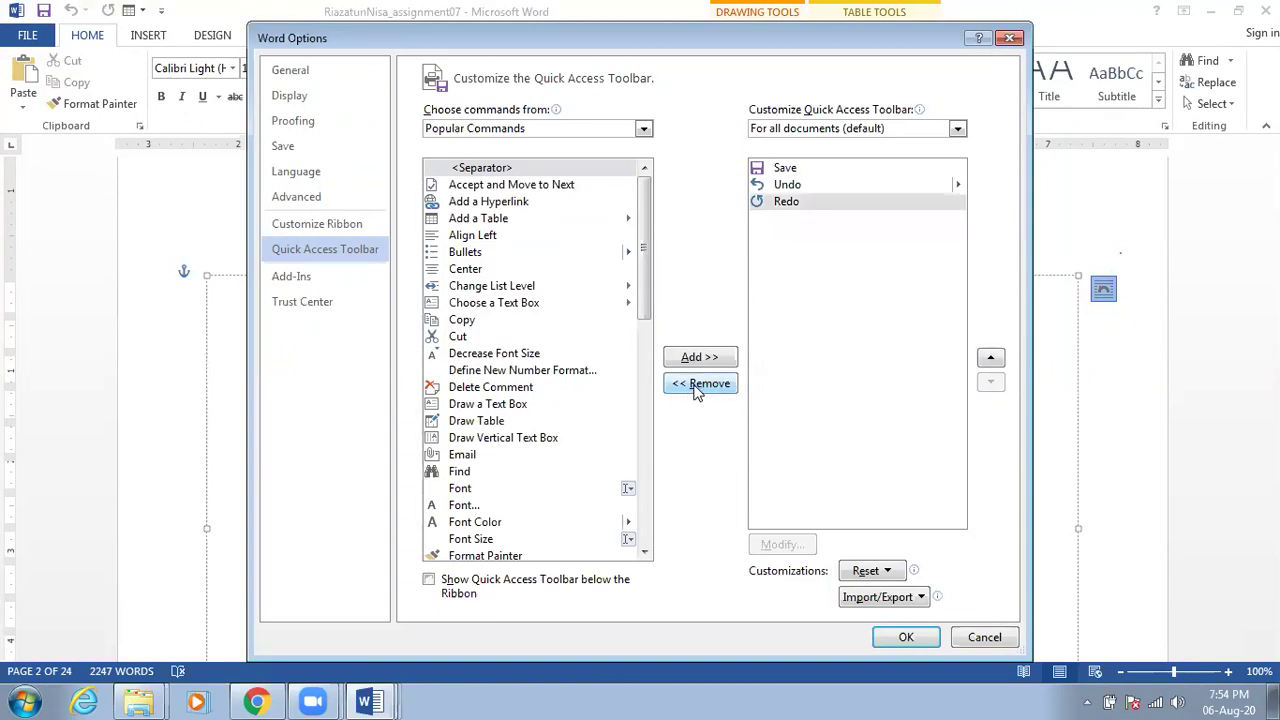
left_click(903, 638)
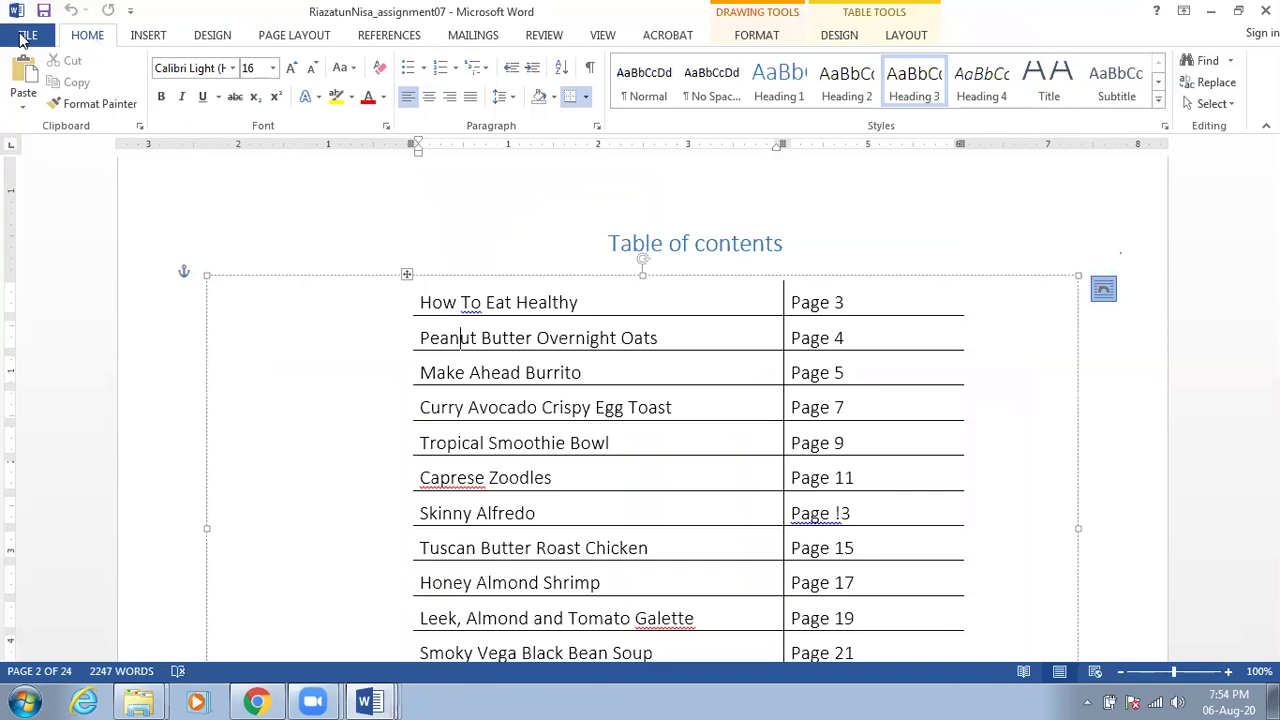
Open Word Options from FILE, click into the User name box, then choose Display
left_click(27, 36)
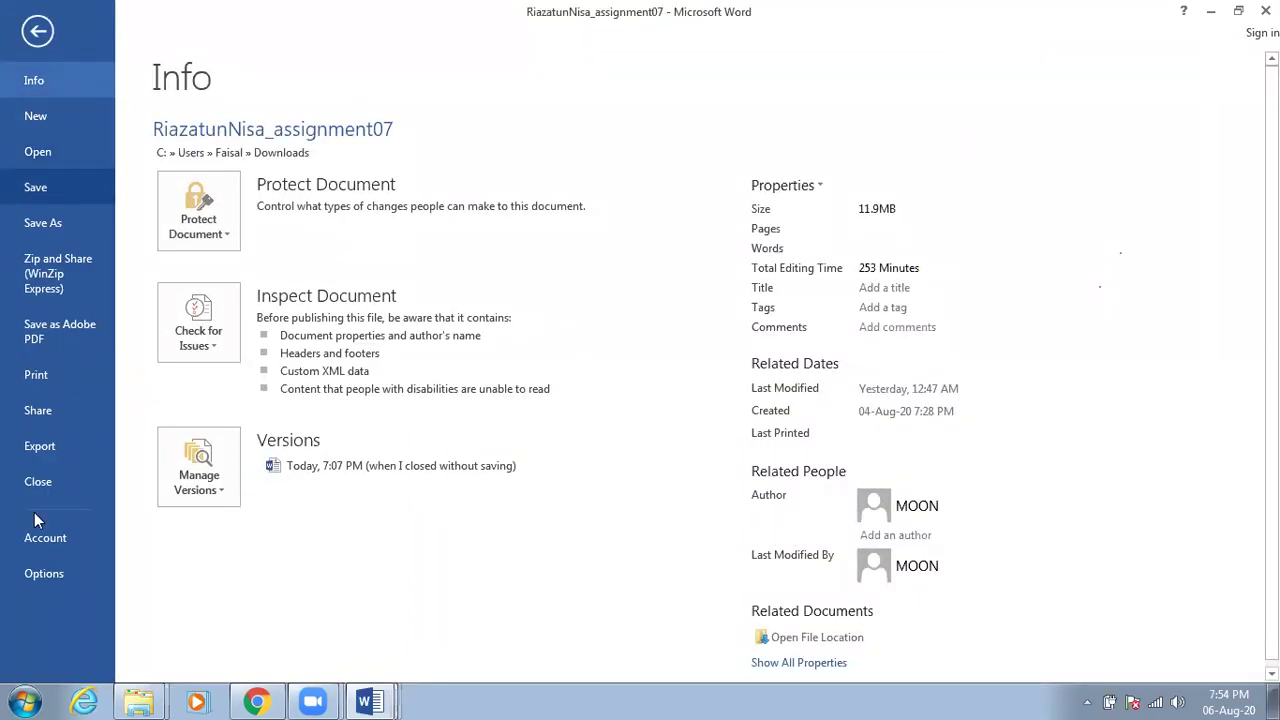
left_click(43, 574)
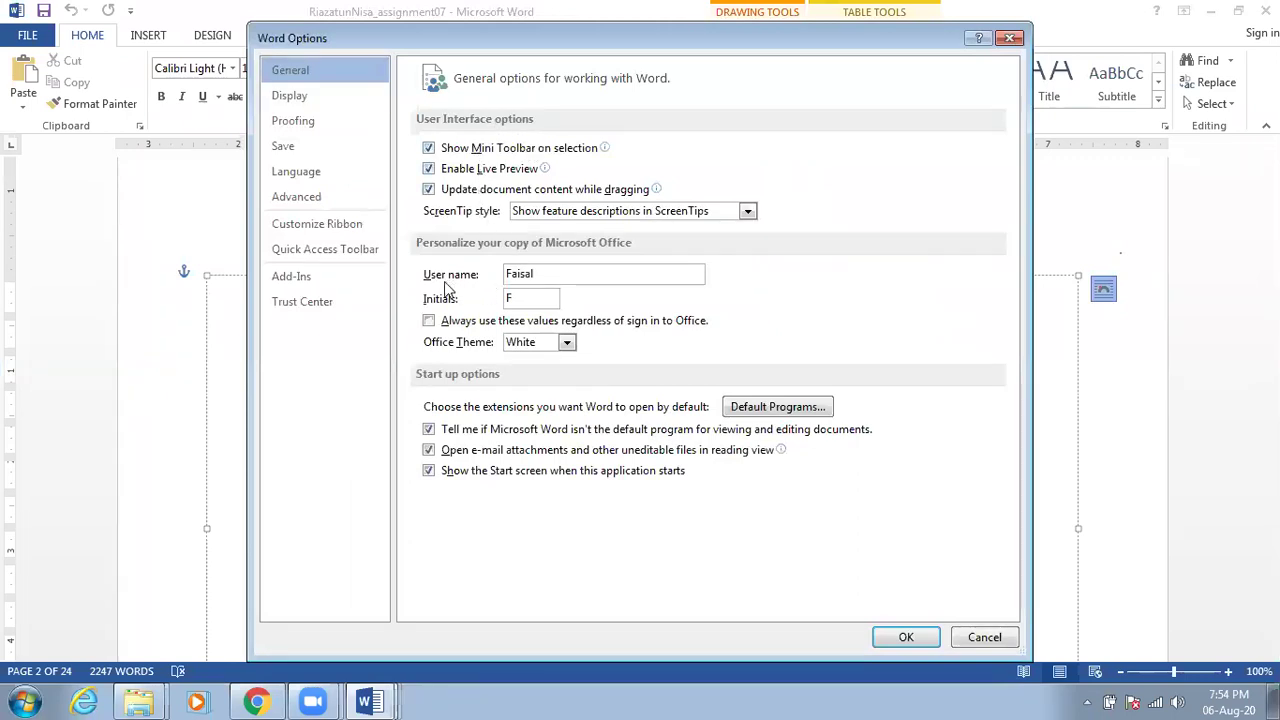
left_click(548, 275)
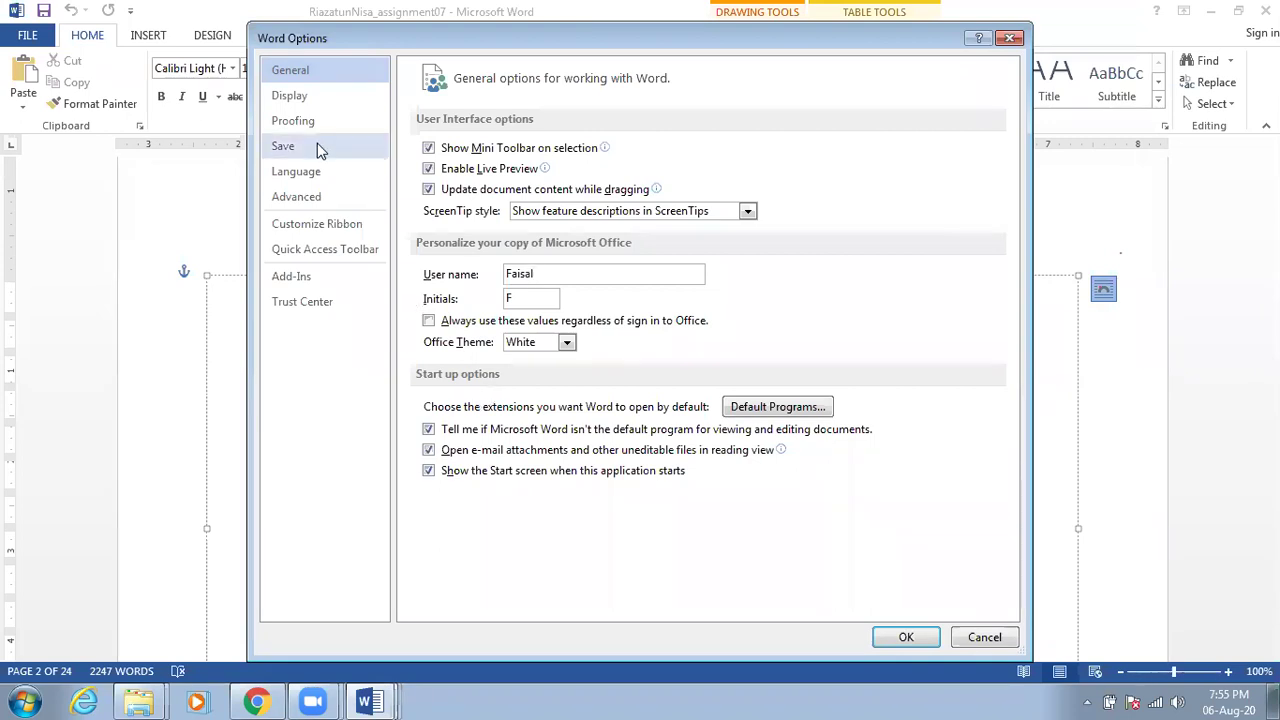
left_click(295, 96)
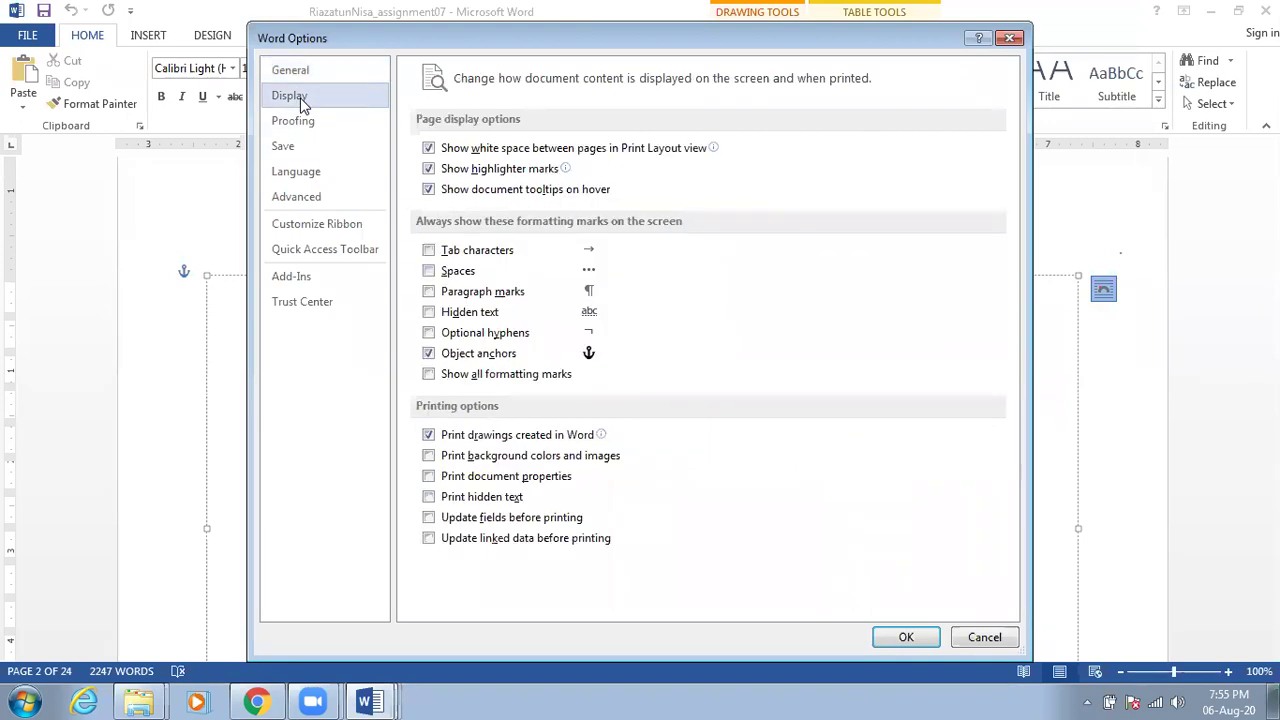
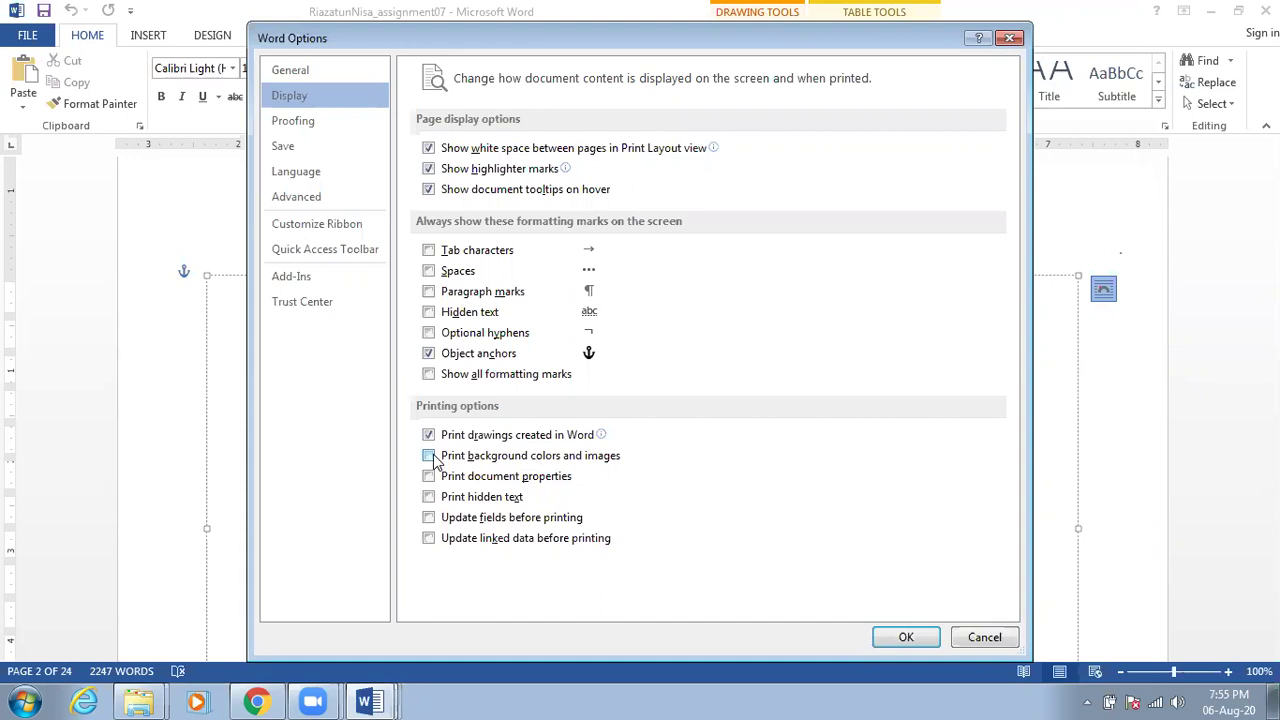
From the Proofing page, open the AutoCorrect dialog and view the Math AutoCorrect replacement list
left_click(298, 122)
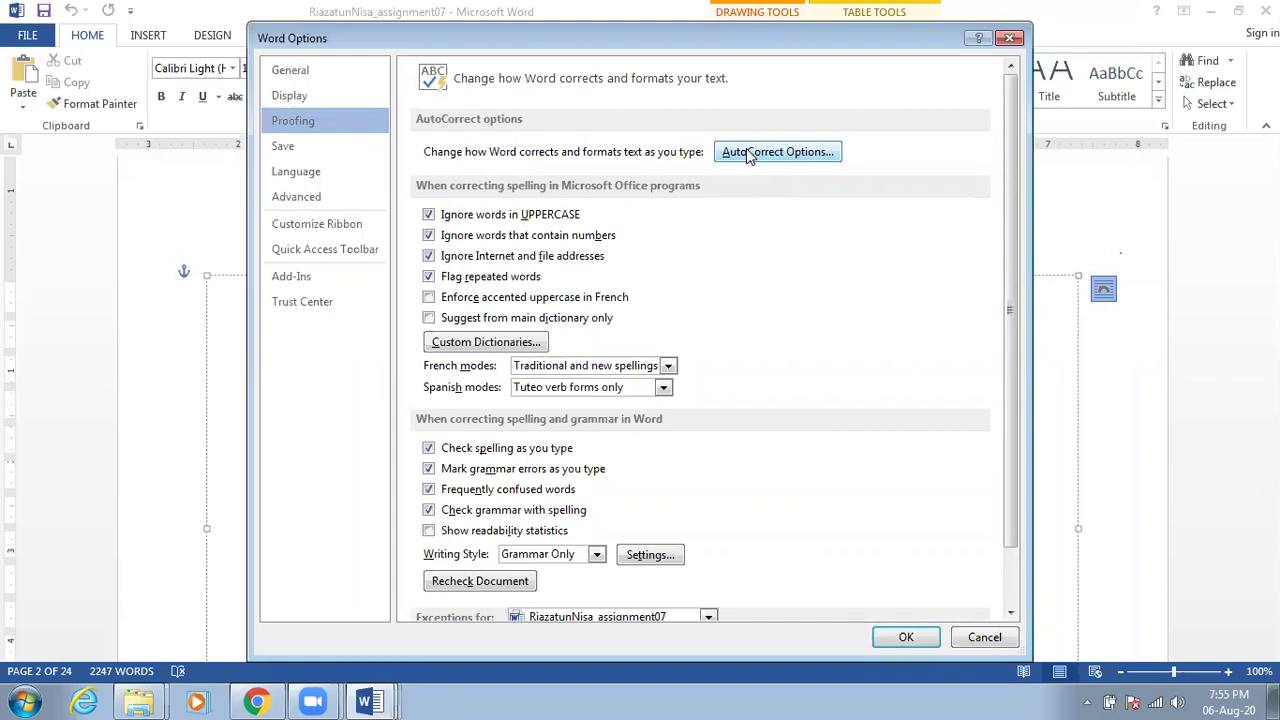
left_click(746, 151)
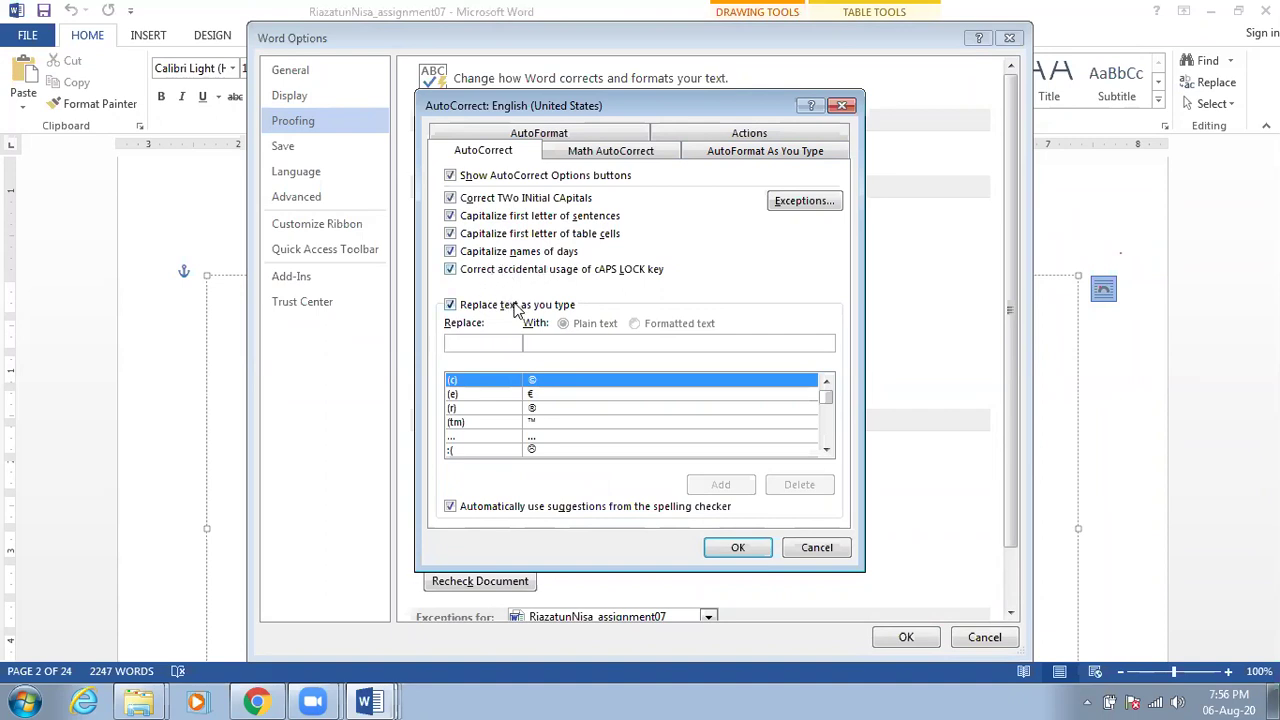
left_click(645, 157)
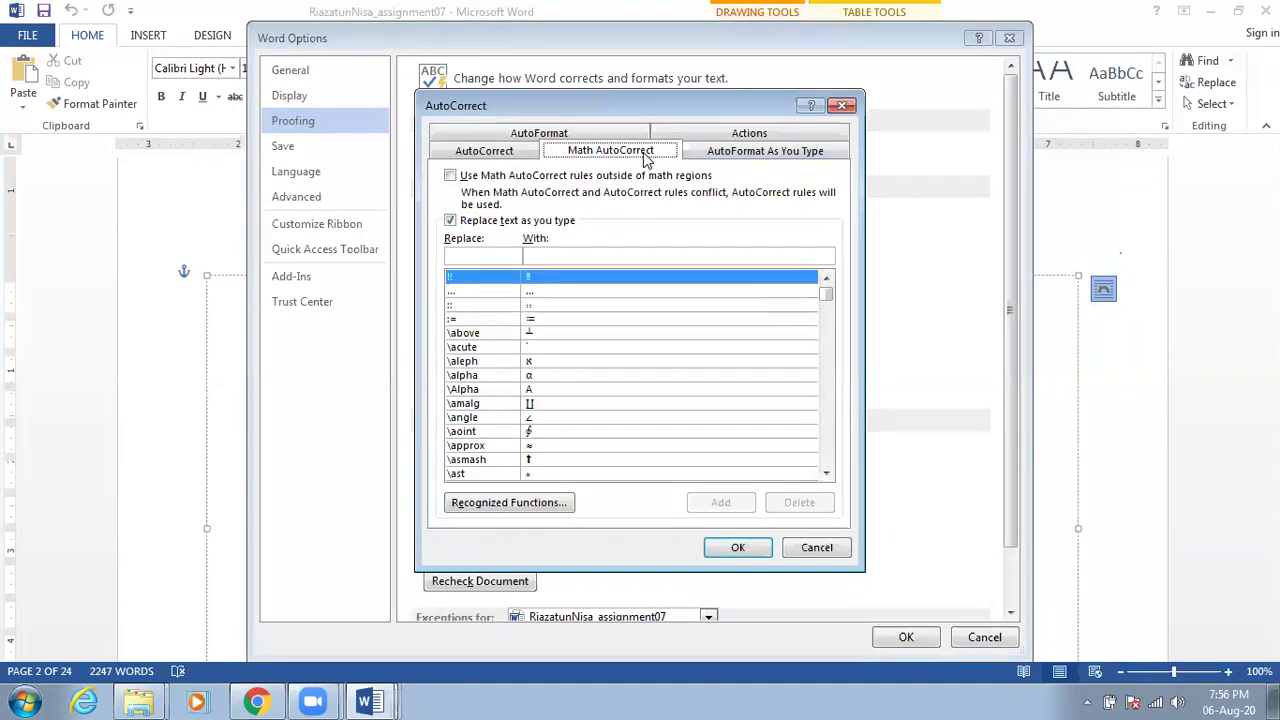
Review the AutoFormat As You Type, Actions and AutoFormat tabs, then cancel AutoCorrect unchanged
left_click(720, 157)
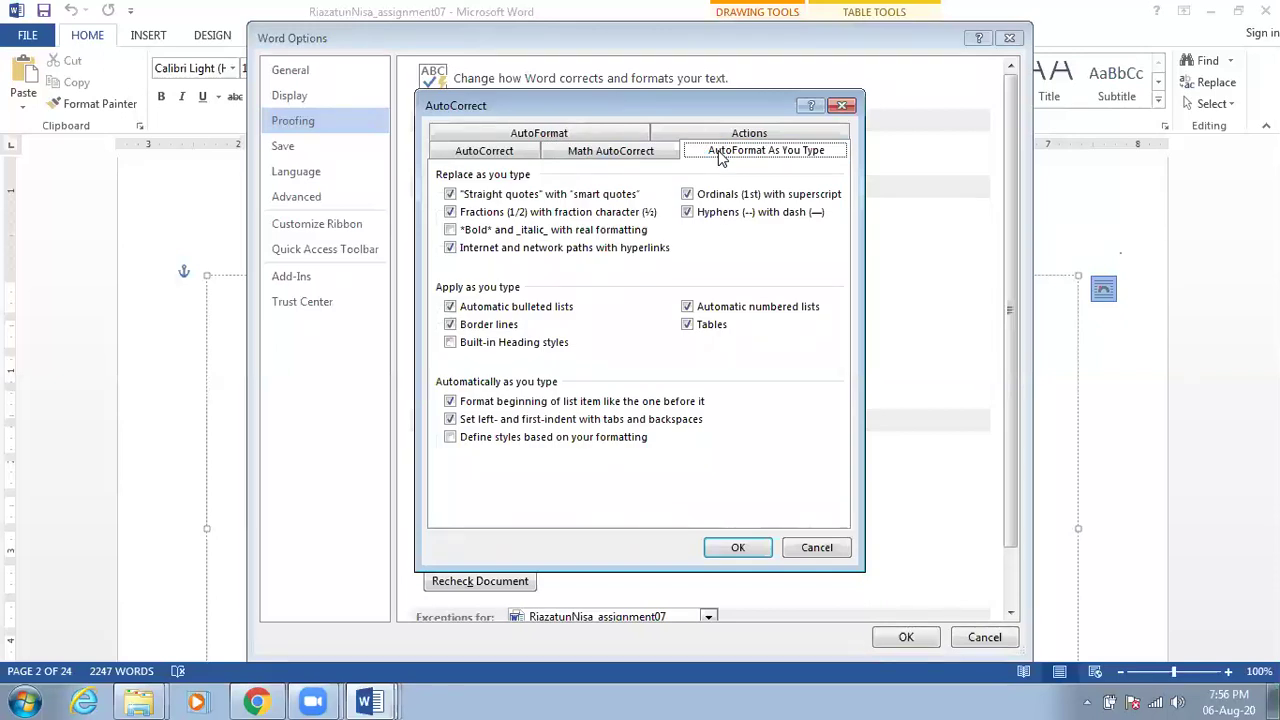
left_click(733, 137)
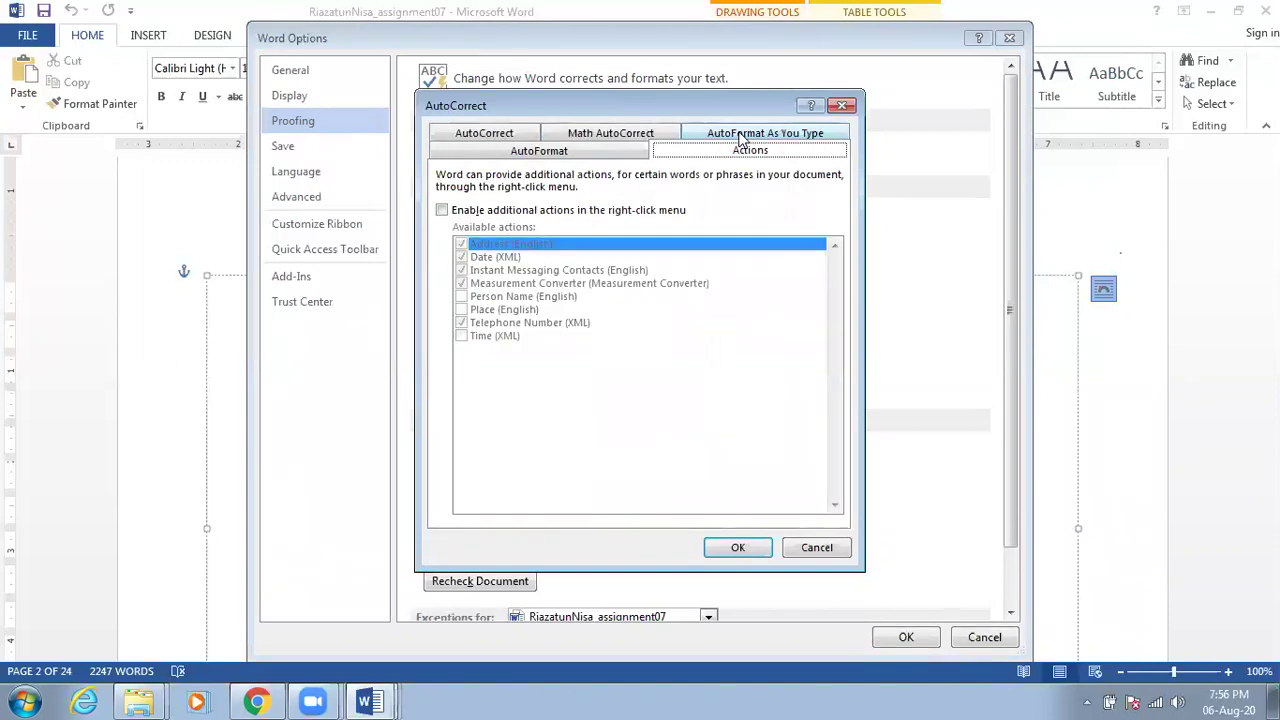
left_click(525, 151)
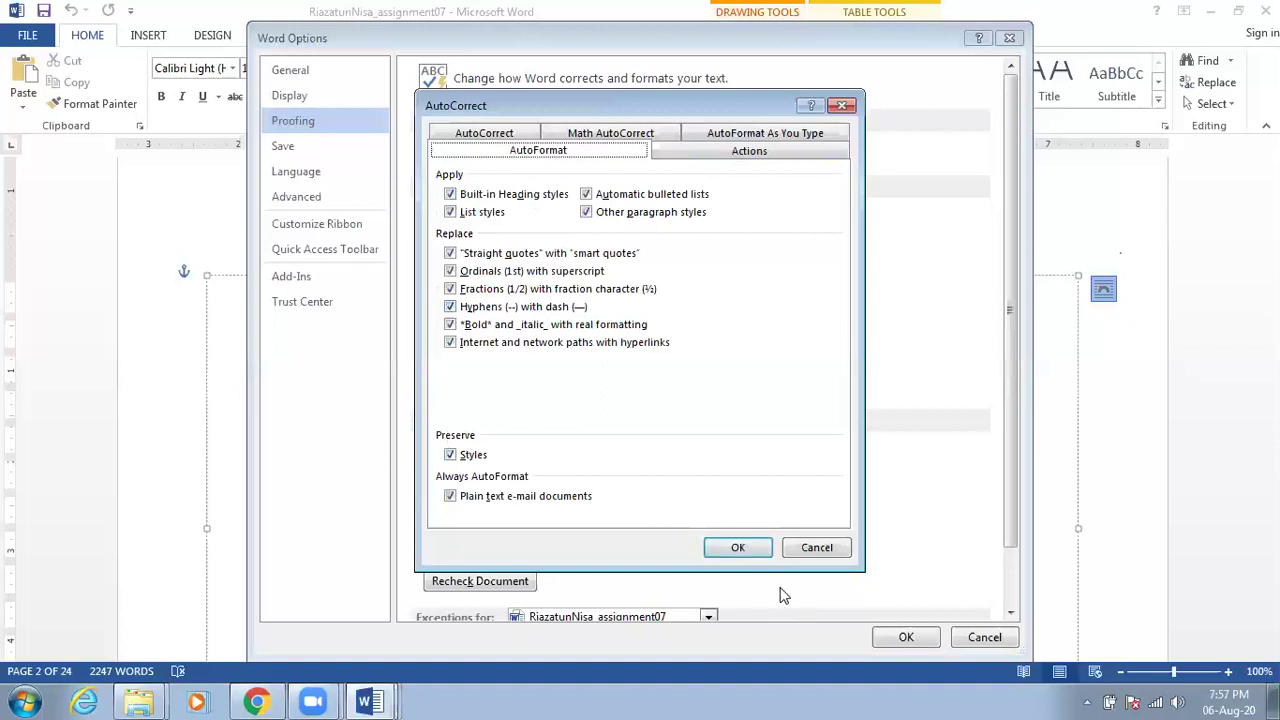
left_click(822, 548)
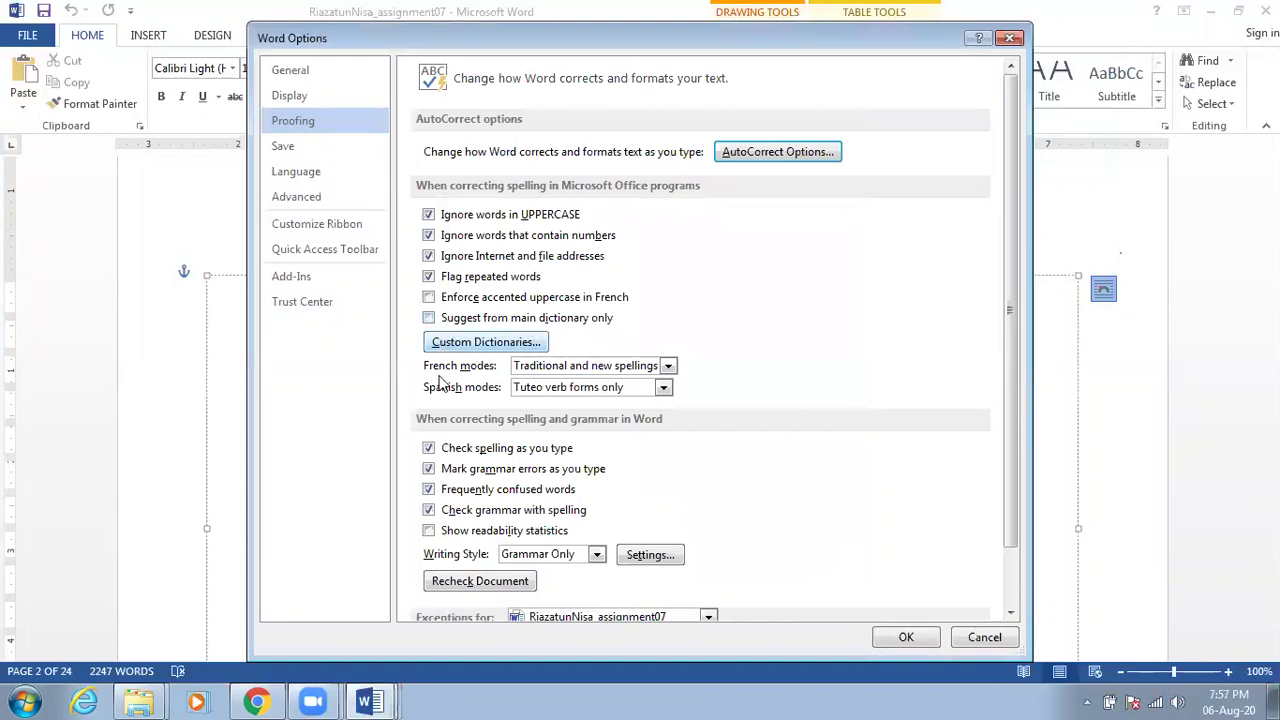
Confirm the default save format is Word Document (*.docx), then cancel Word Options
scroll(441, 390, "down", 2)
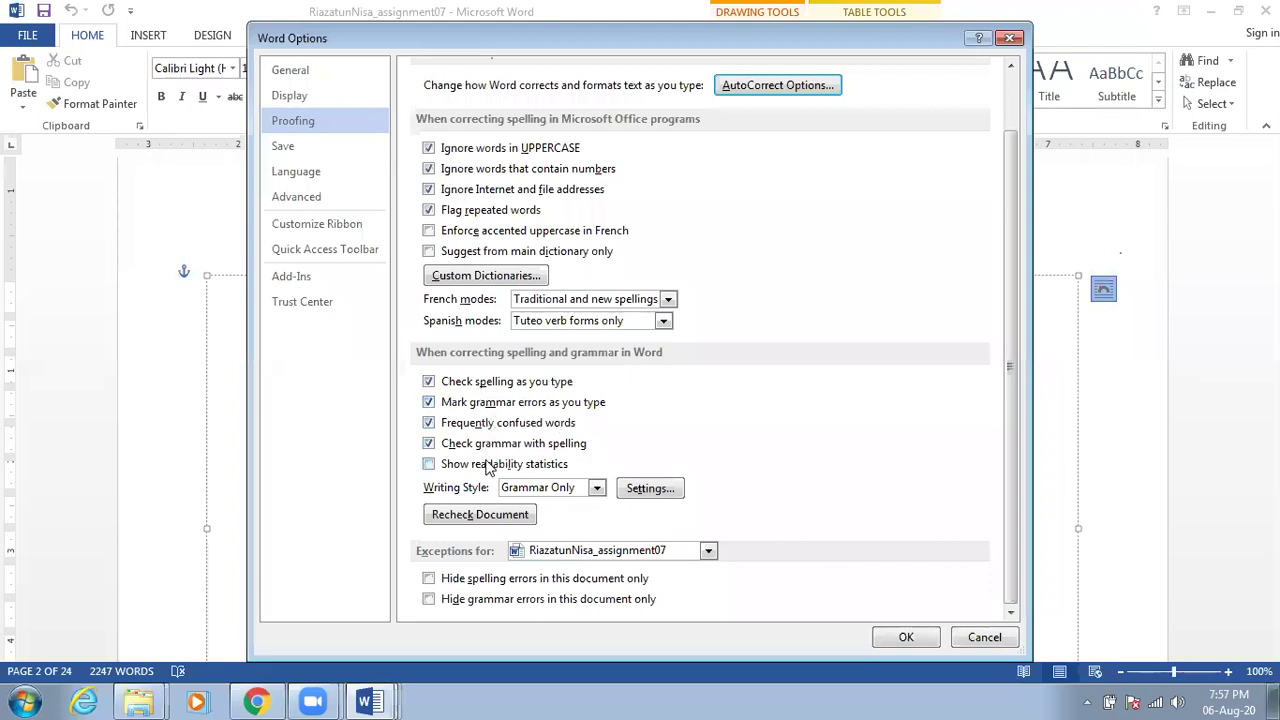
left_click(297, 148)
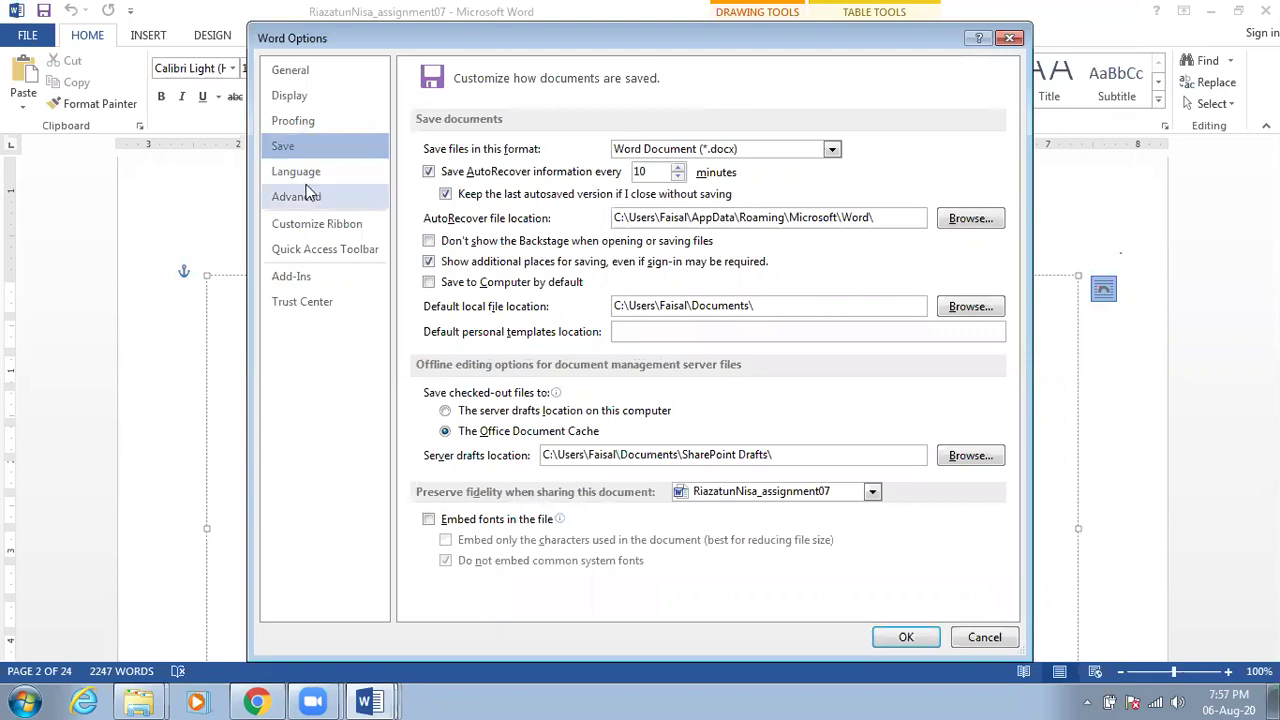
left_click(628, 692)
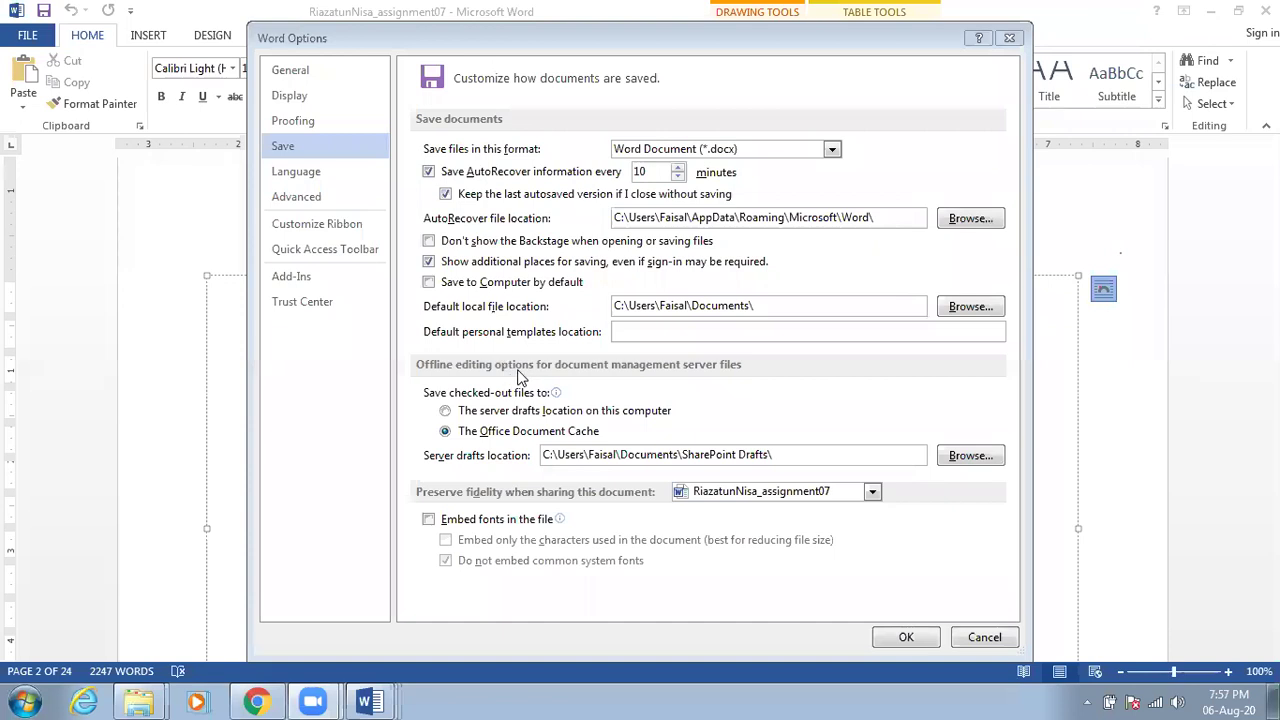
left_click(285, 148)
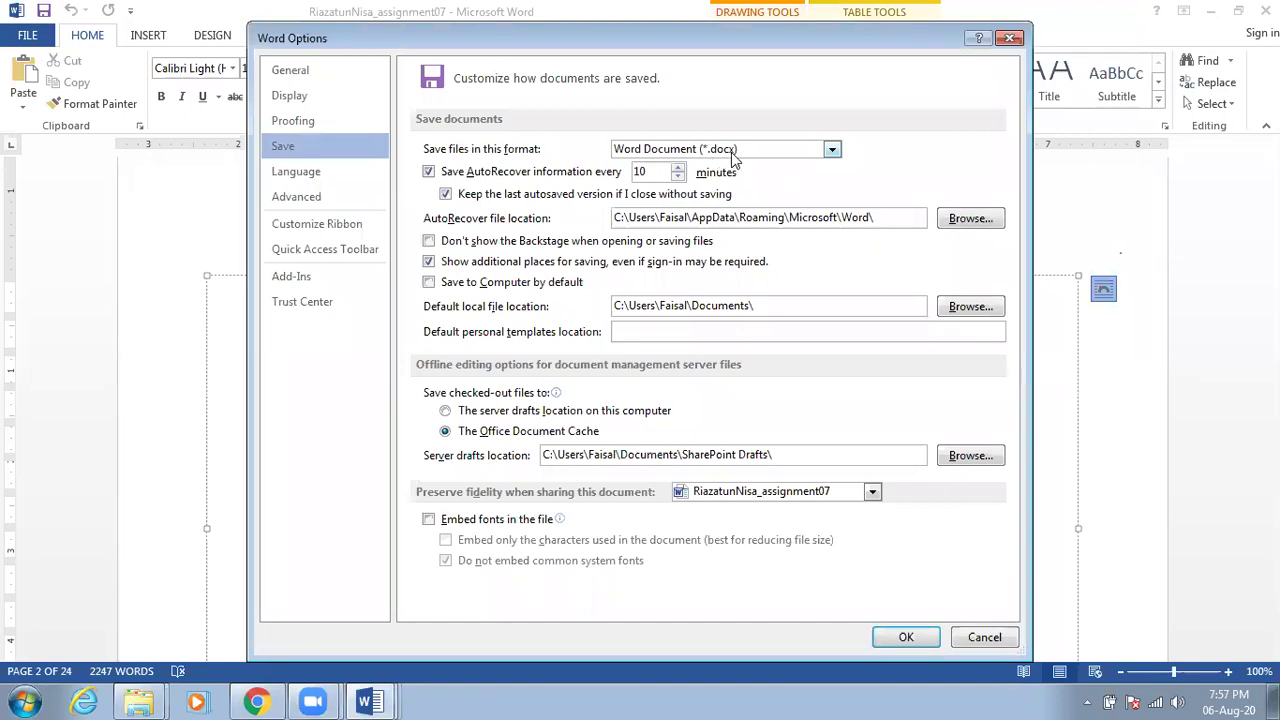
left_click(731, 152)
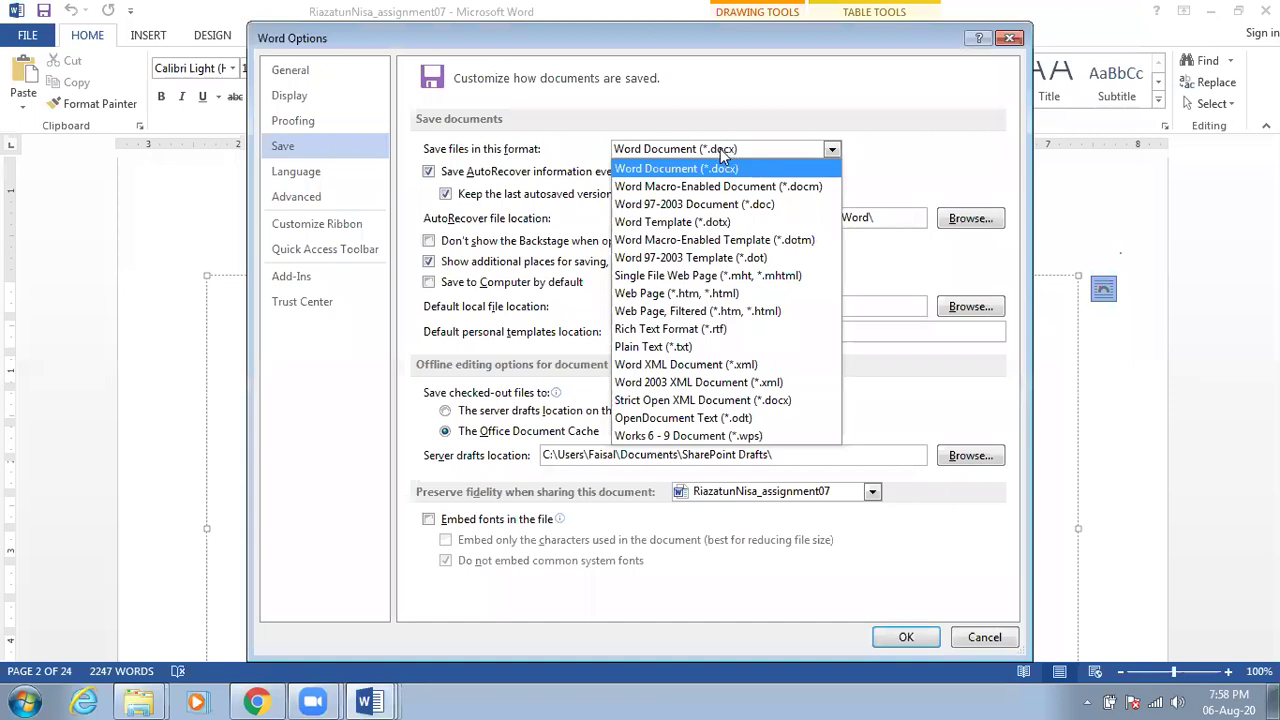
left_click(726, 152)
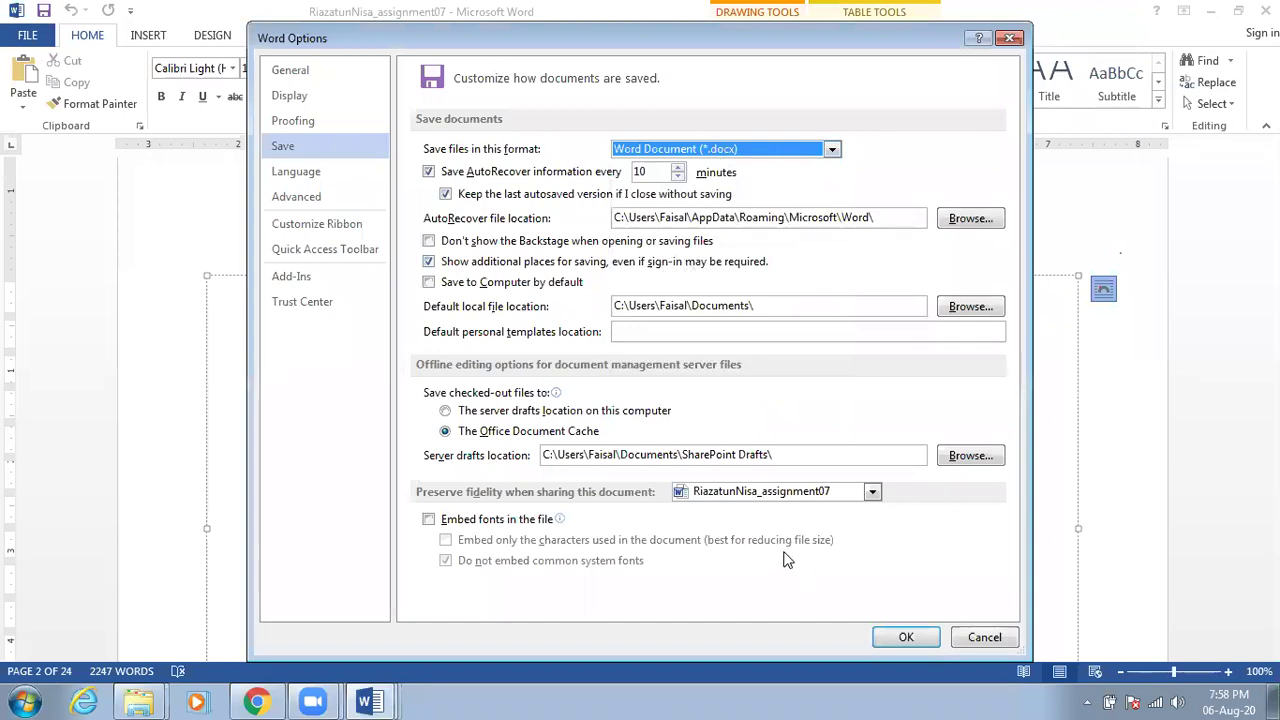
left_click(982, 637)
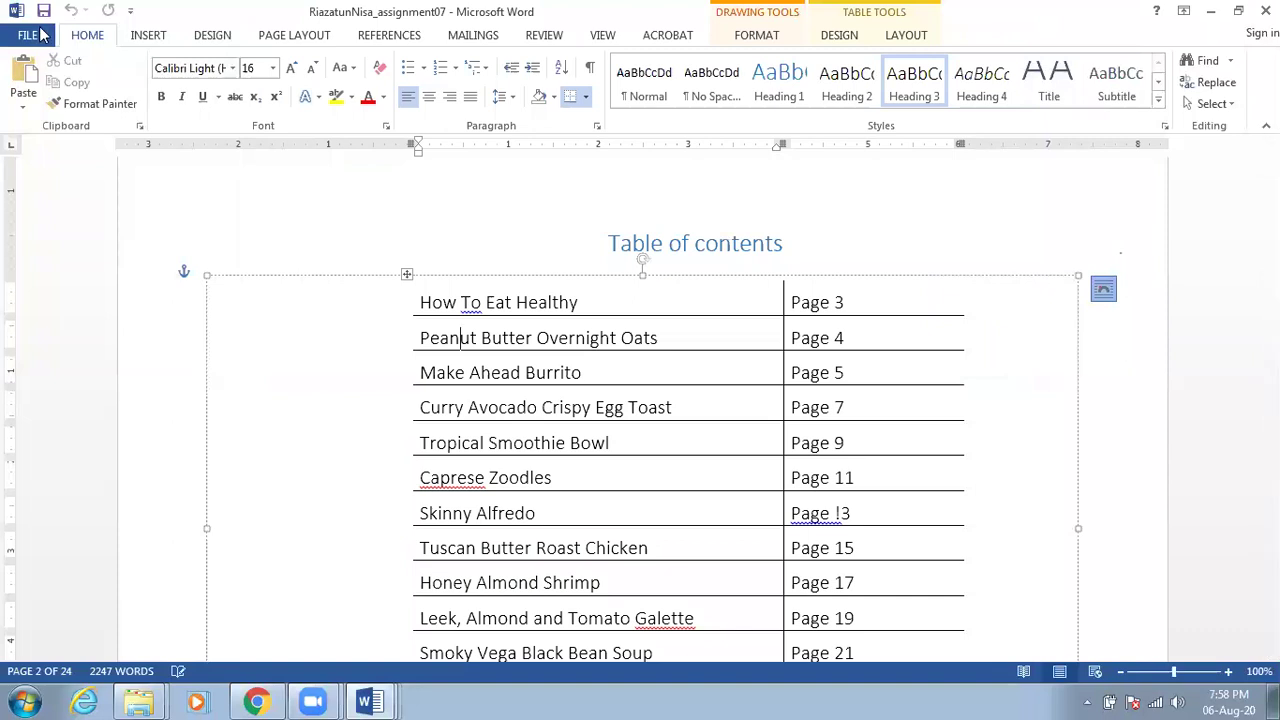
Start a Save As to the Desktop and review the Save as type list, keeping Word Document
left_click(30, 35)
left_click(60, 223)
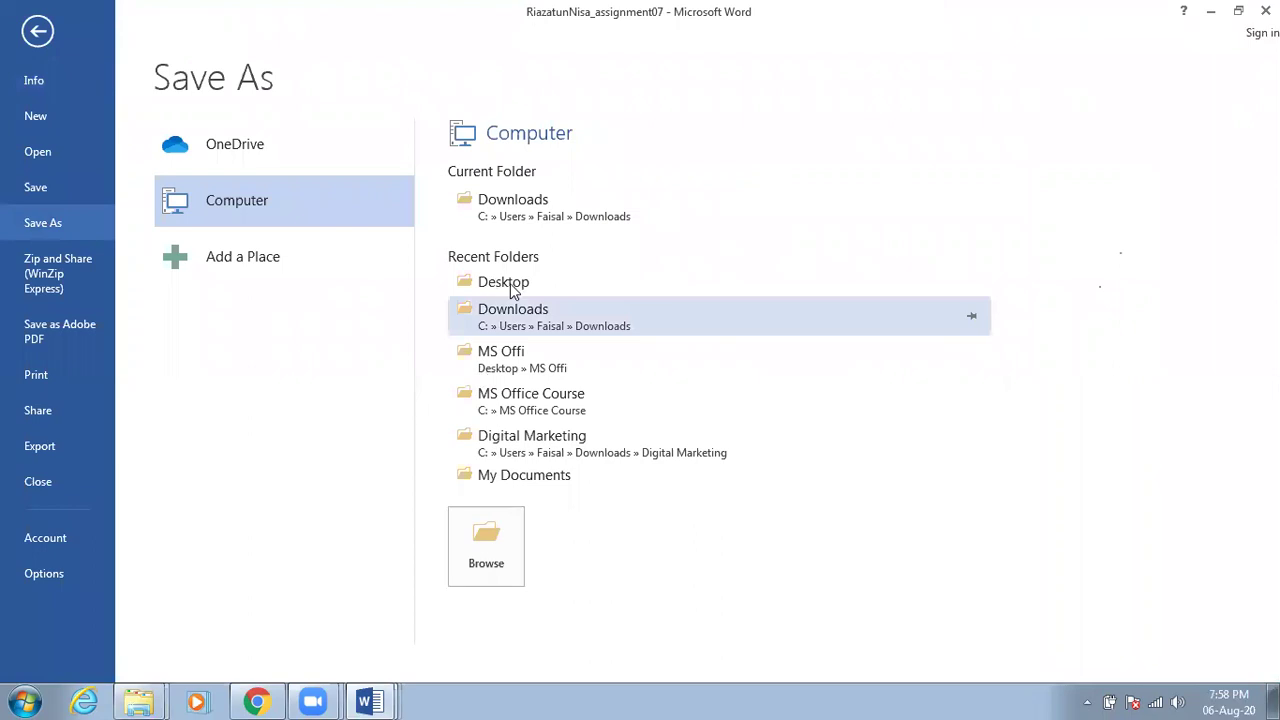
left_click(508, 284)
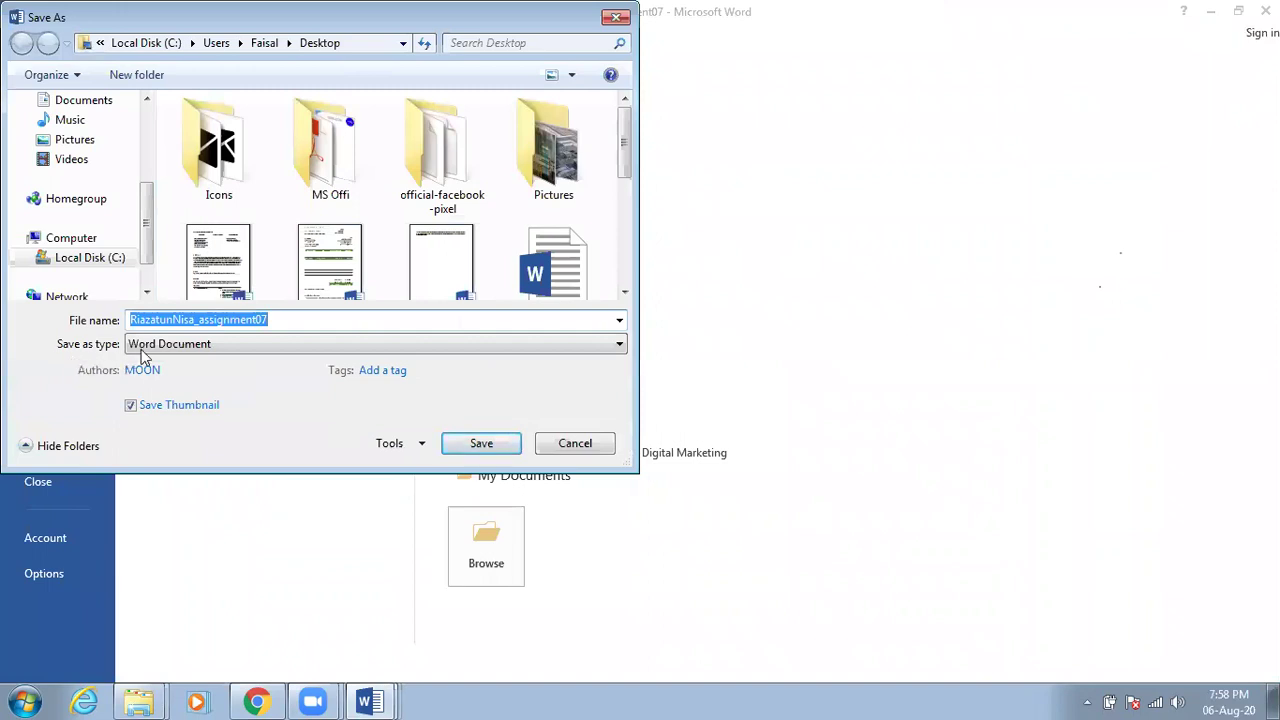
left_click(221, 343)
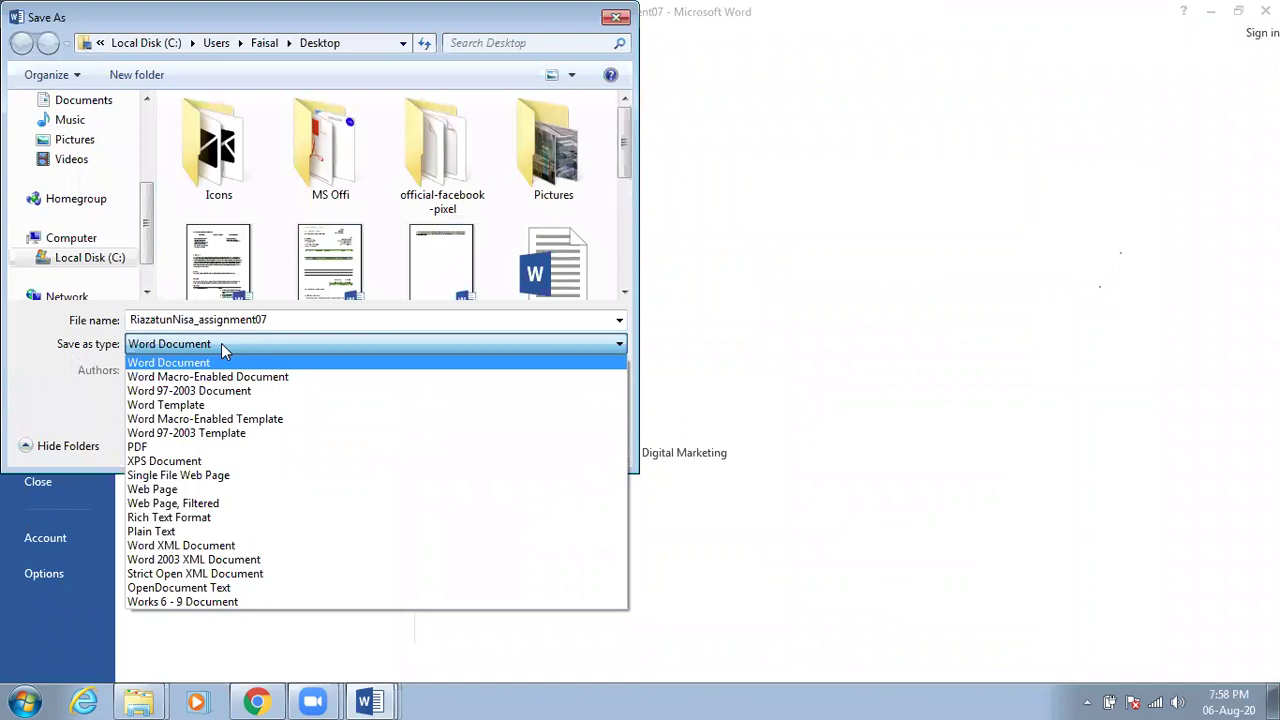
left_click(343, 321)
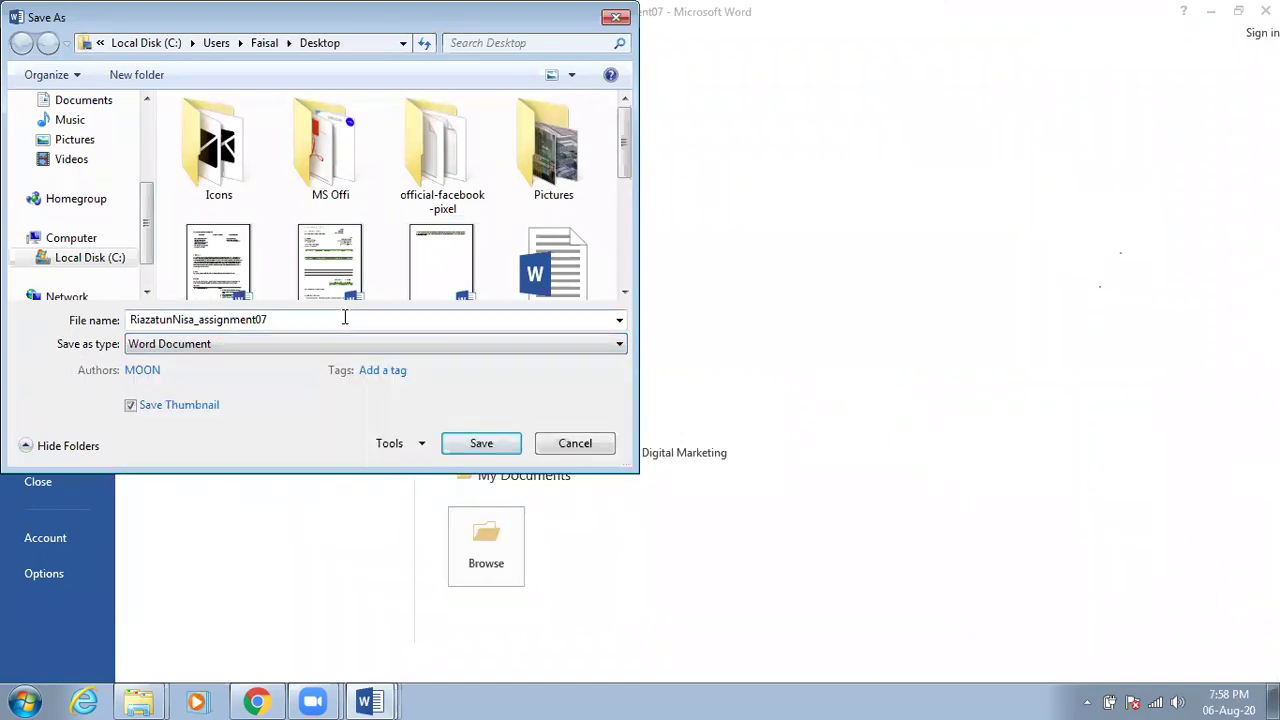
Cancel the Save As dialog and bring the Downloads folder window to the front
left_click(343, 319)
left_click(545, 318)
left_click(590, 445)
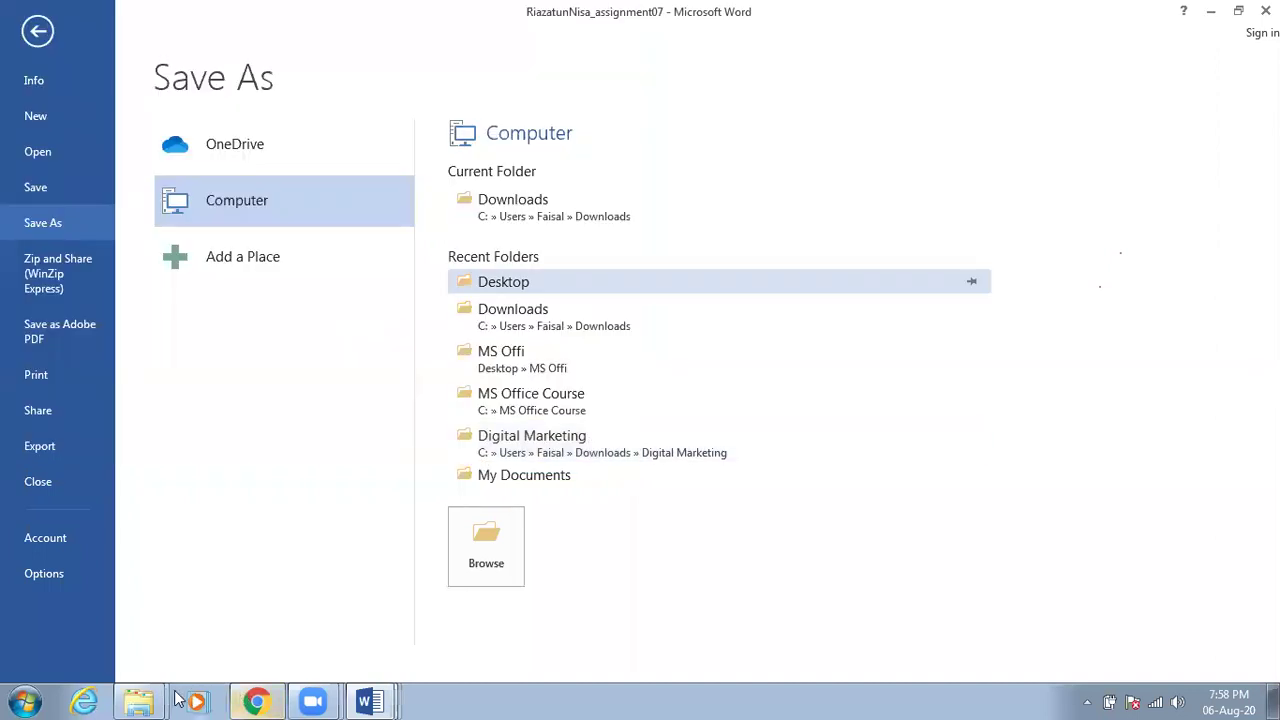
left_click(138, 702)
left_click(171, 628)
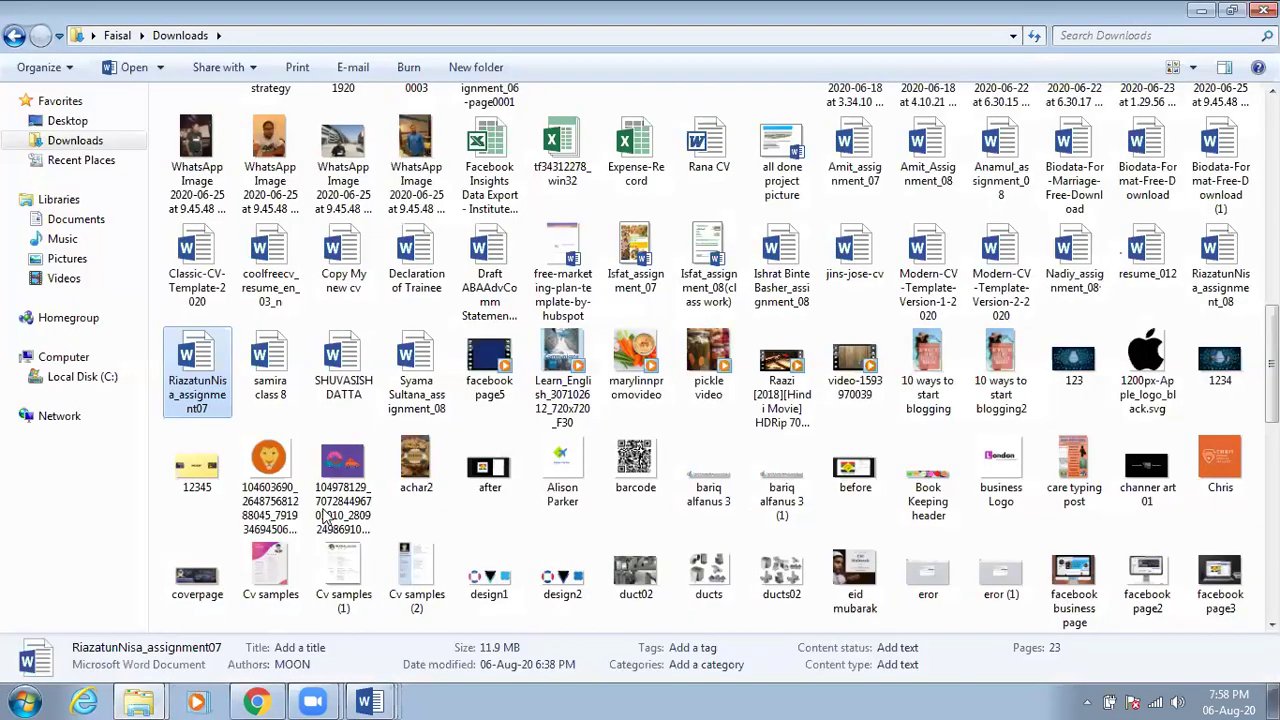
Select the class 8 document in Downloads and leave its name unchanged after starting a rename
left_click(286, 380)
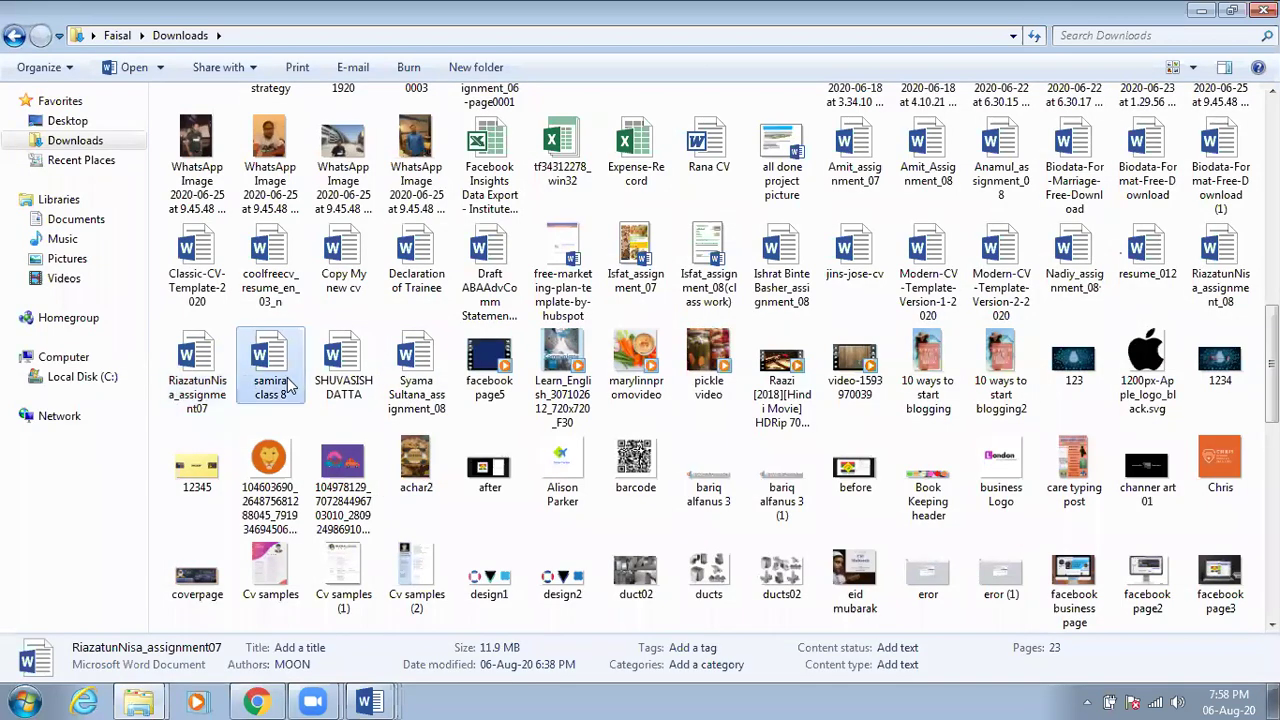
double_click(282, 358)
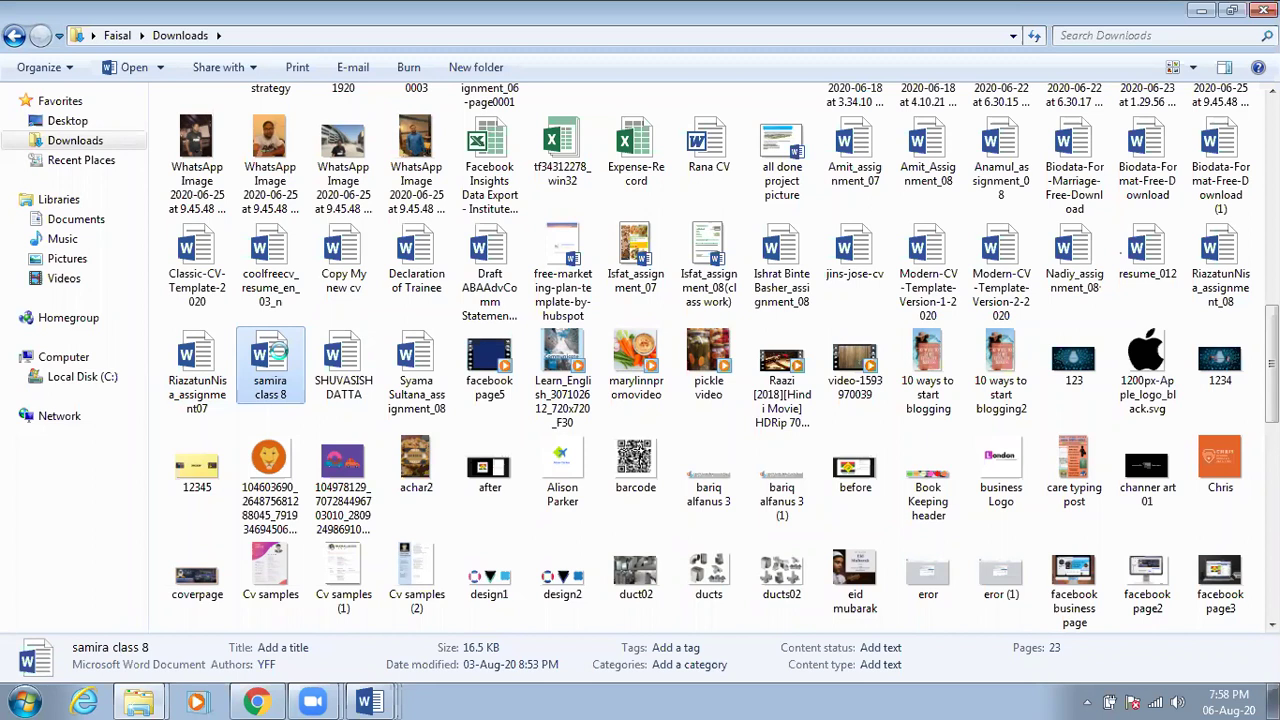
right_click(290, 355)
left_click(340, 643)
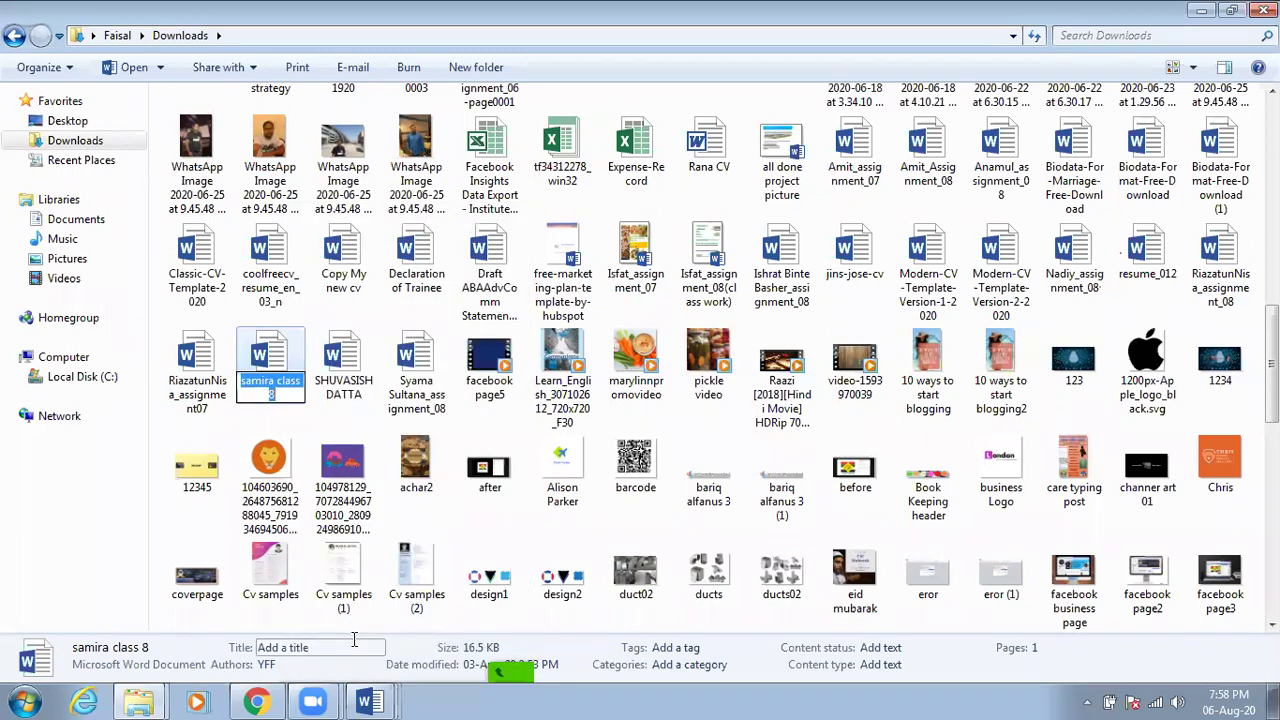
key("Return")
View the class 8 file's Properties, a 16.5 KB .docx document, then close them
left_click(350, 368)
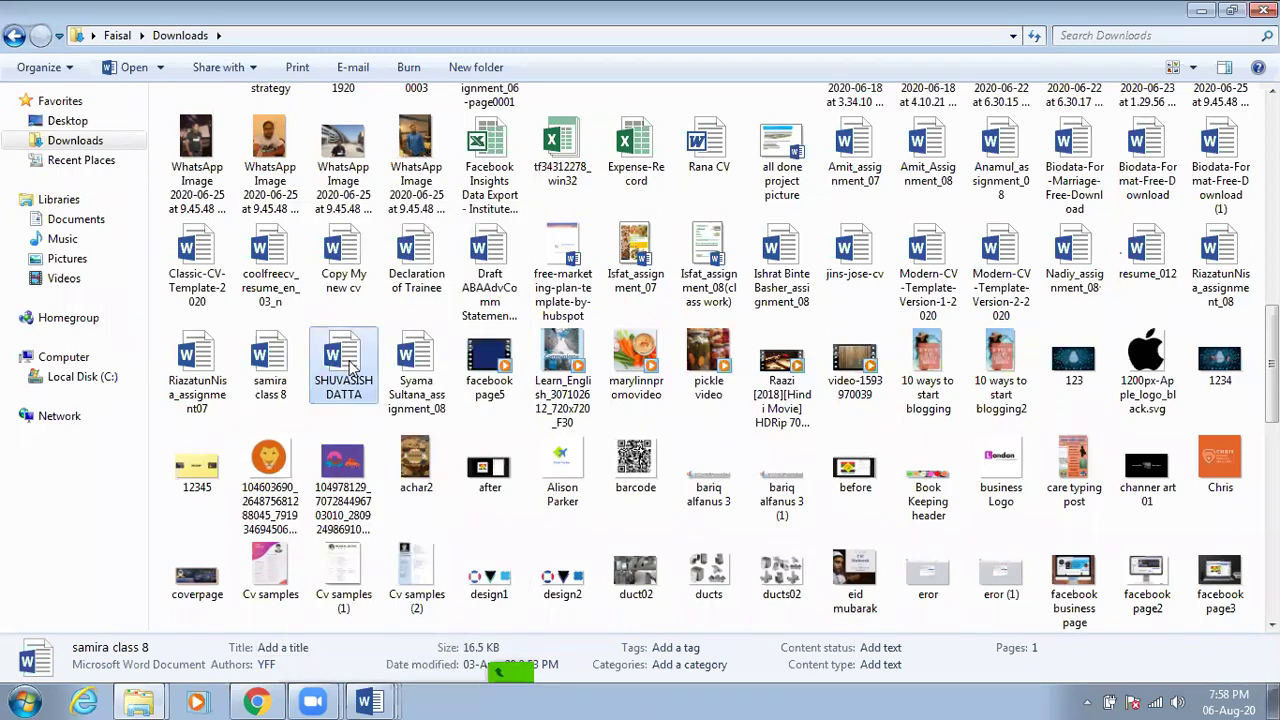
right_click(274, 360)
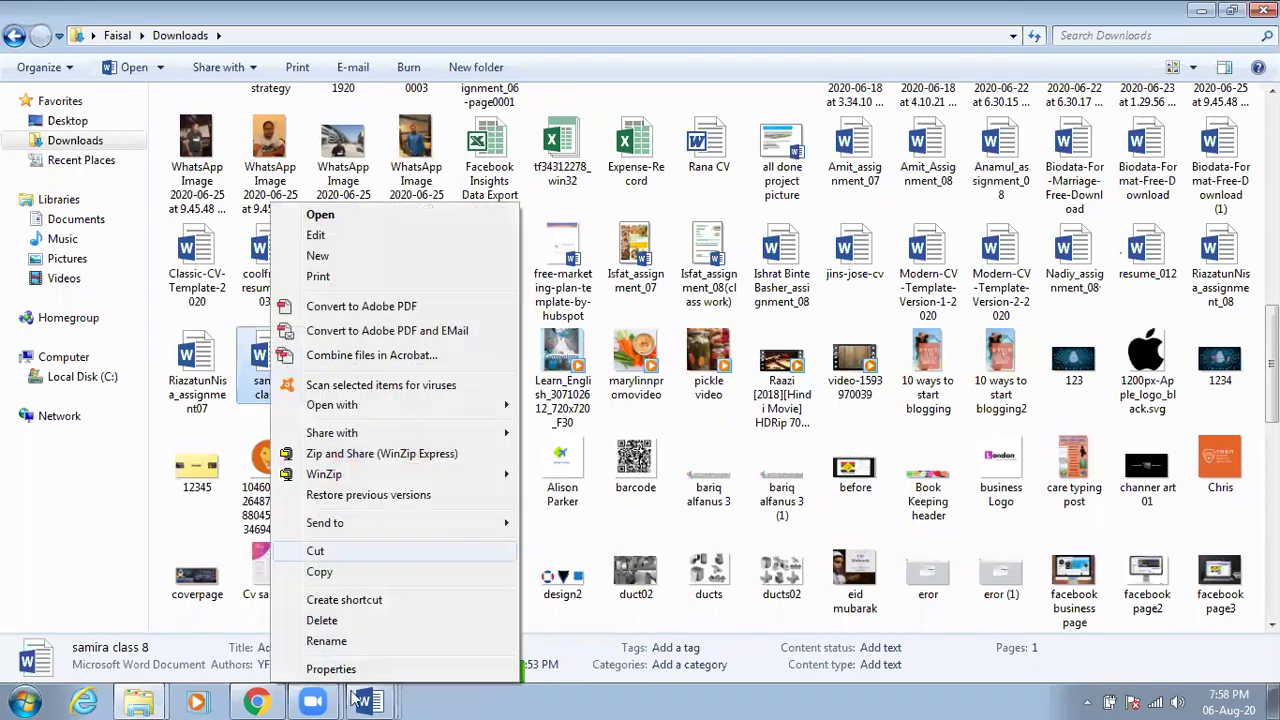
left_click(373, 671)
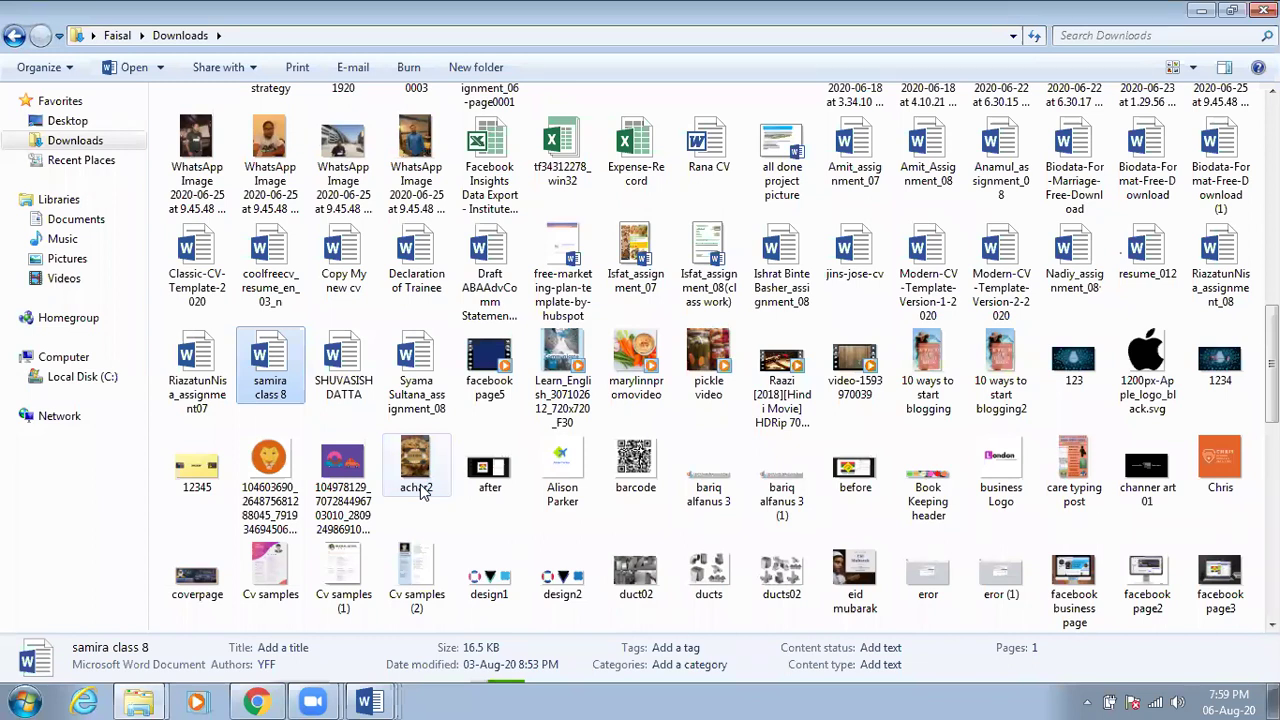
key("alt+Return")
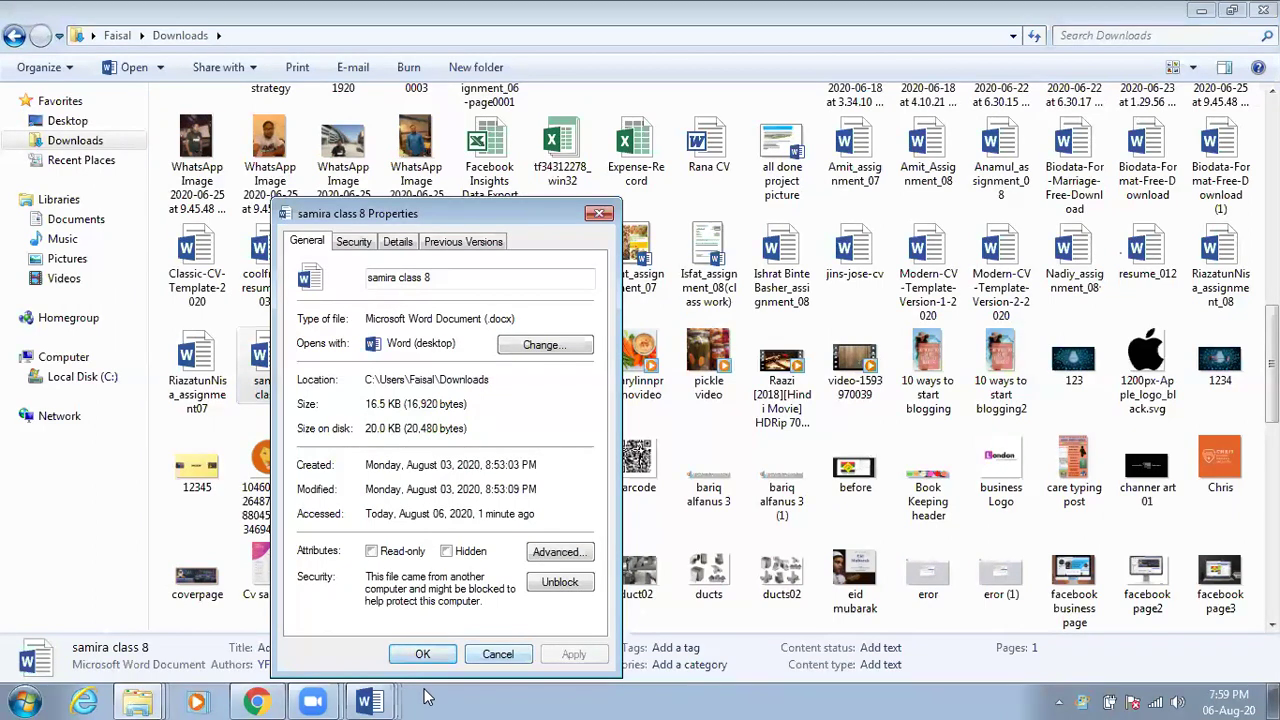
left_click(422, 654)
Switch to the assignment07 recipe document and open Word Options from Backstage
mouse_move(380, 700)
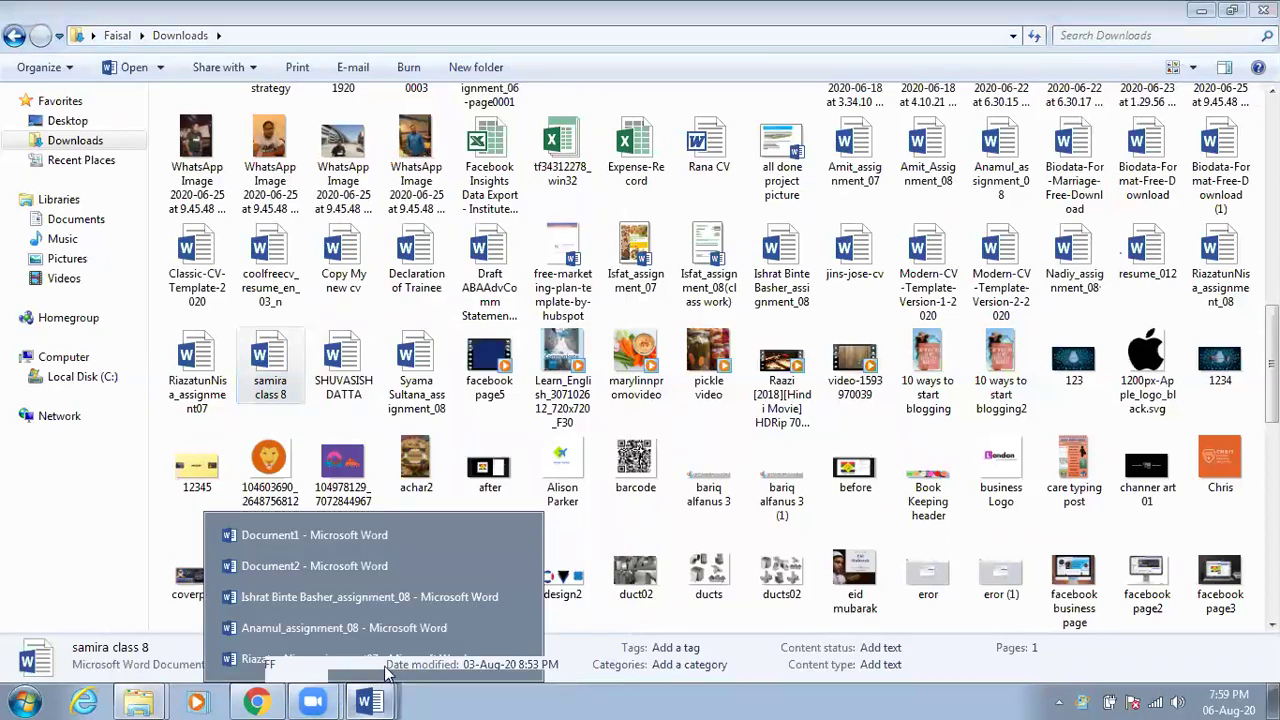
left_click(394, 658)
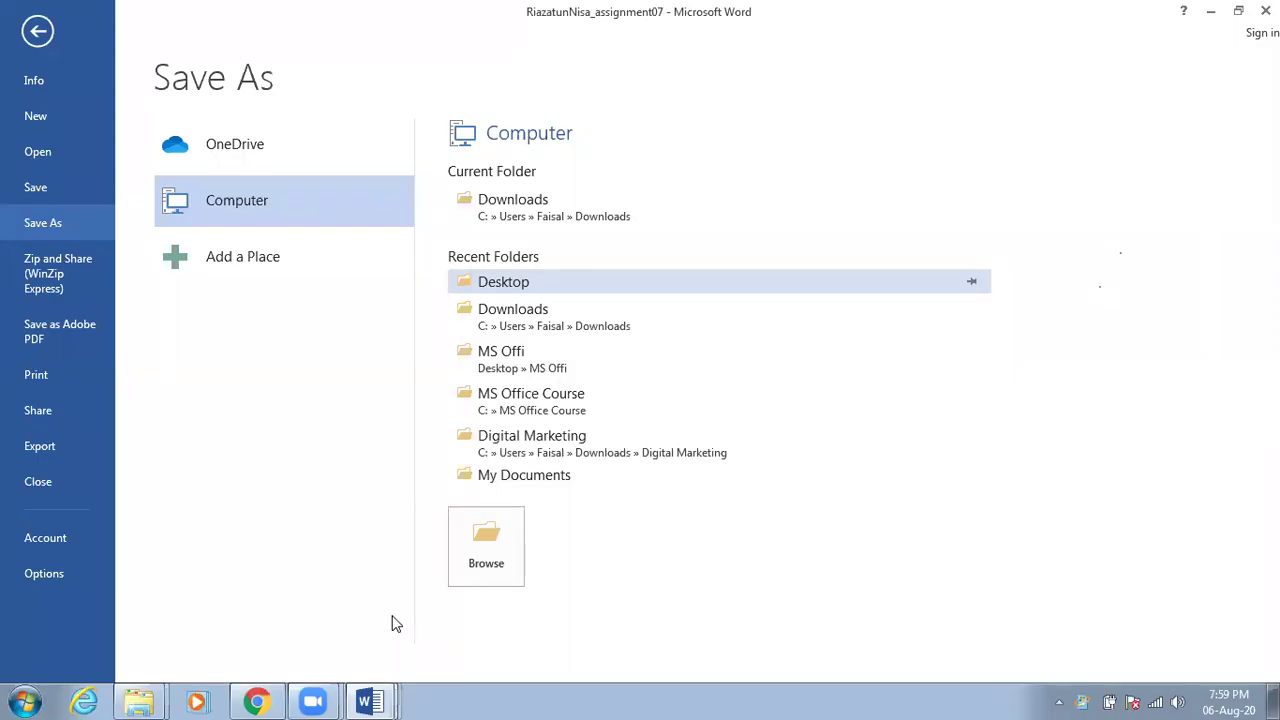
left_click(47, 572)
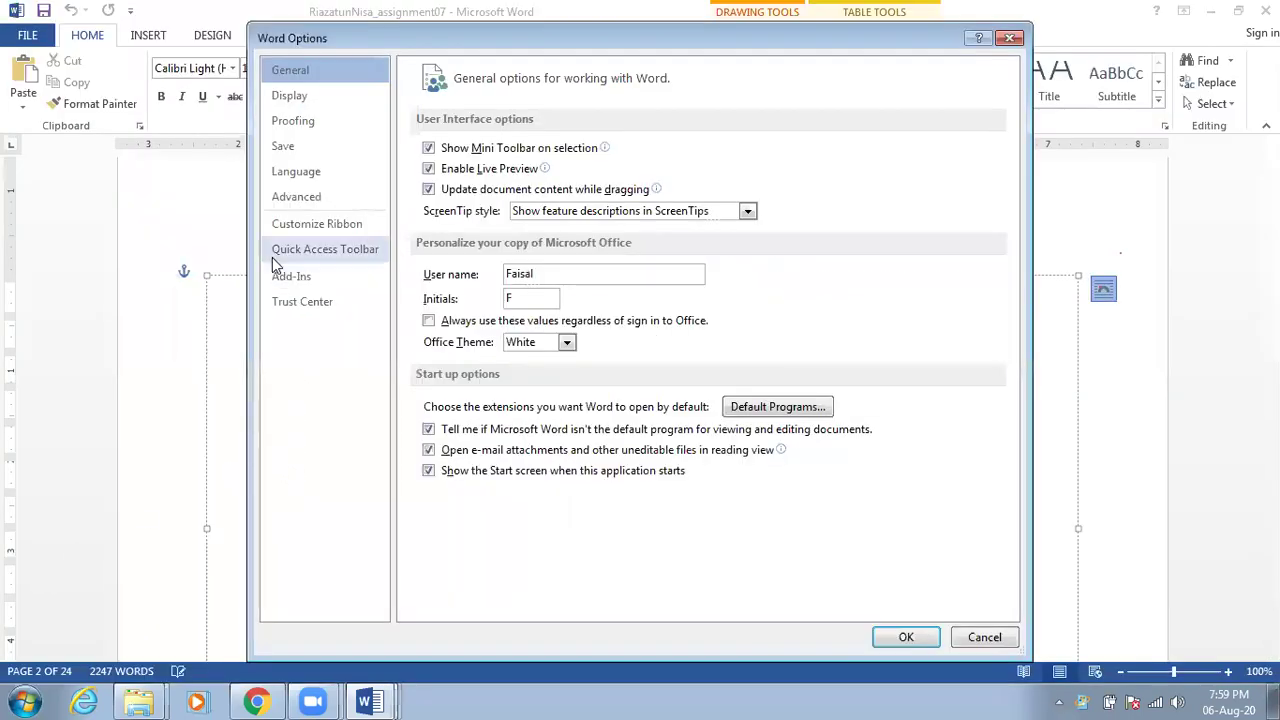
Browse the Save, Language, Advanced and Customize Ribbon pages of Word Options
left_click(290, 146)
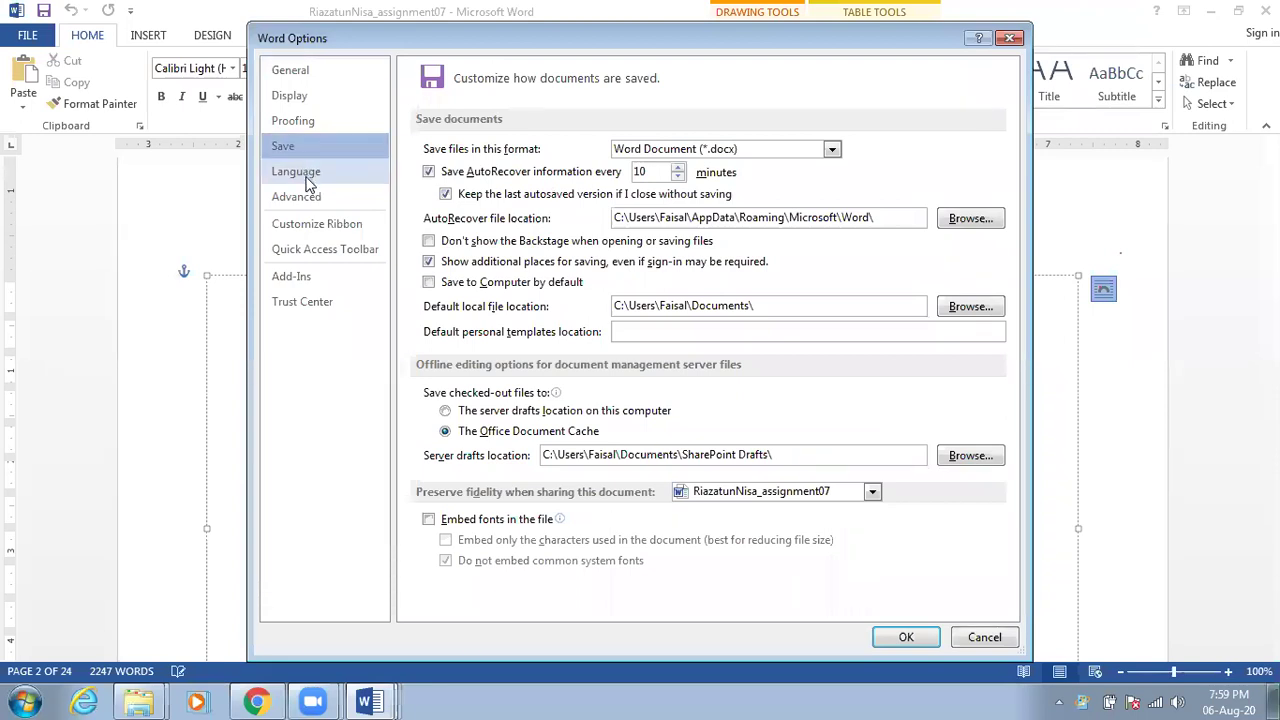
left_click(310, 180)
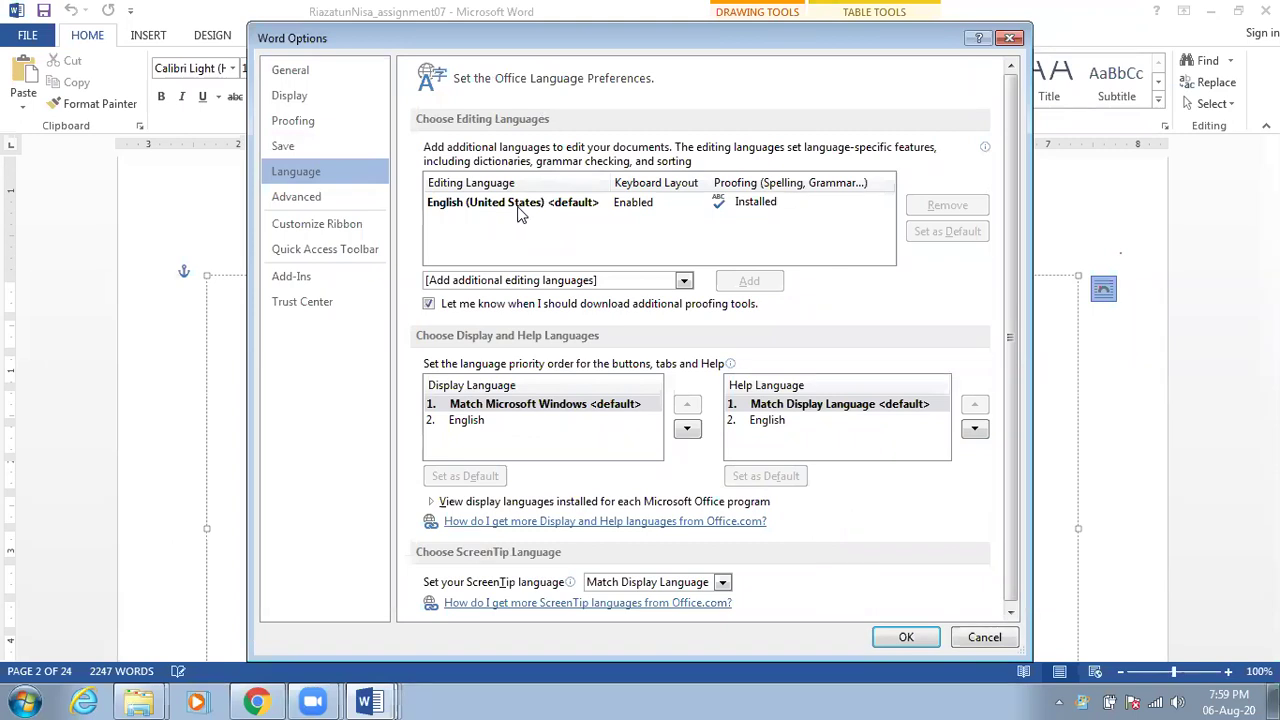
left_click(330, 206)
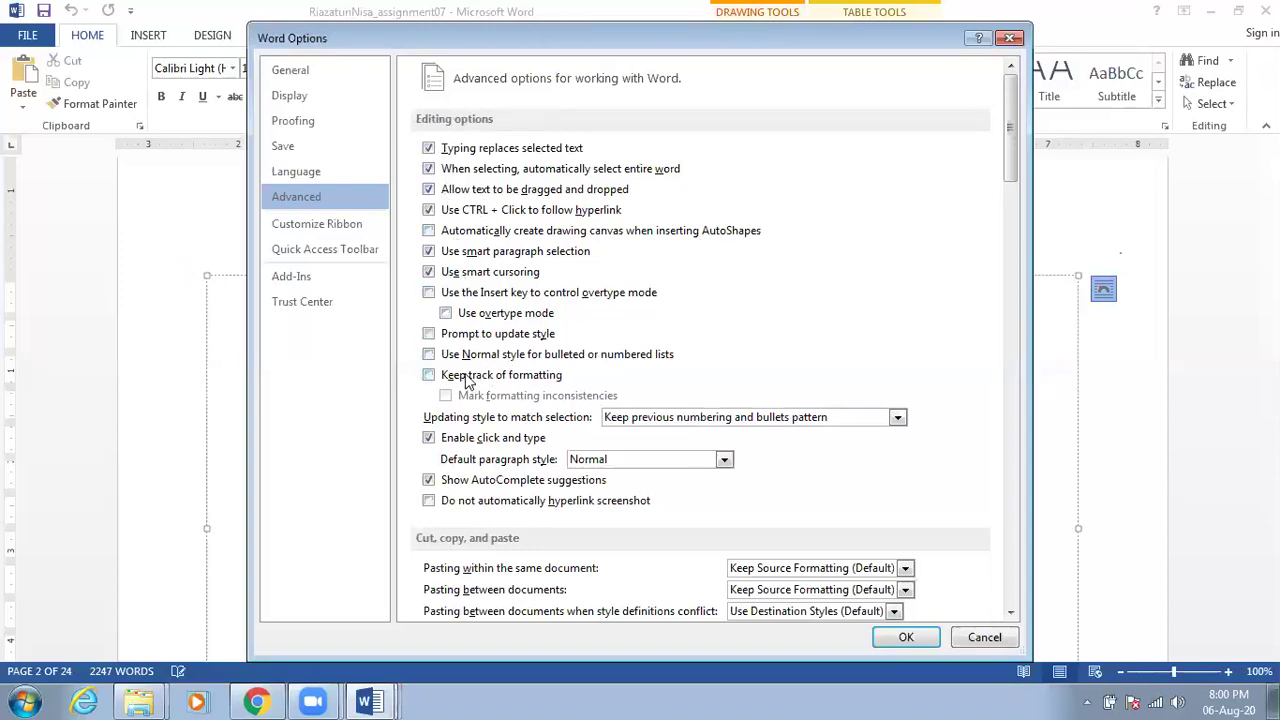
left_click(330, 226)
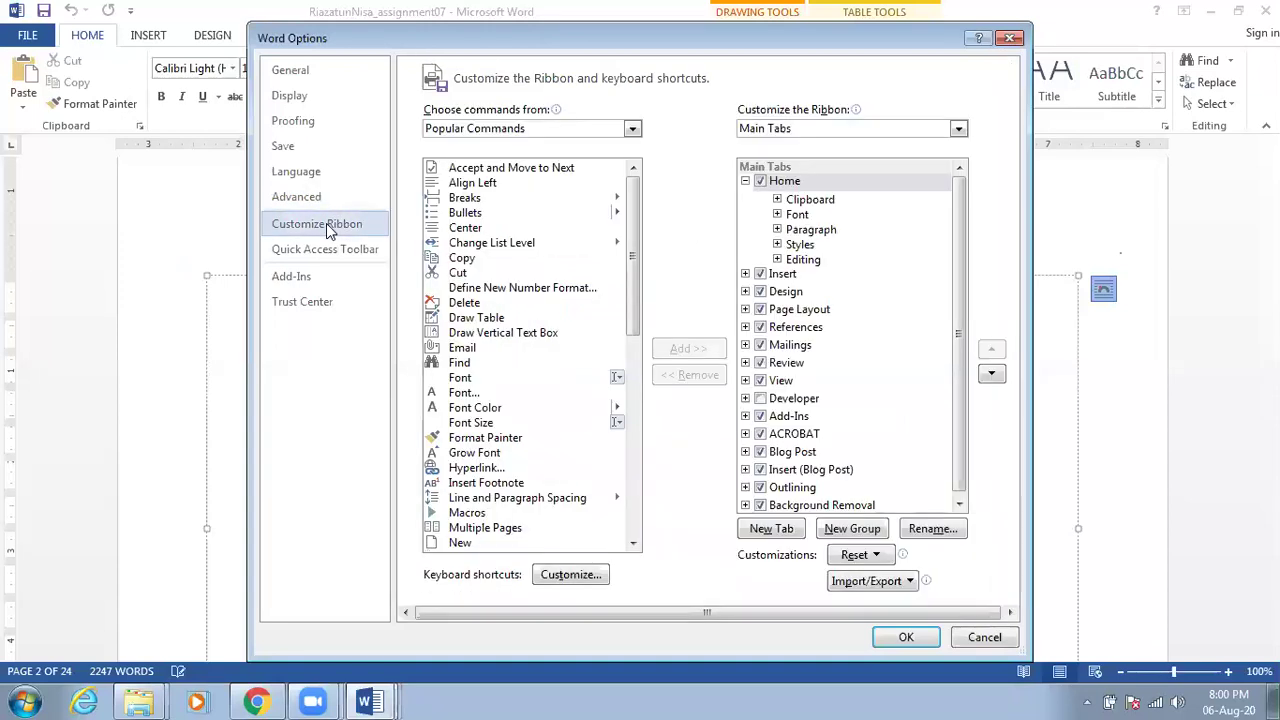
Reposition Word Options and inspect Cut, Copy and the Editing group on Customize Ribbon
left_click_drag(564, 30, 581, 178)
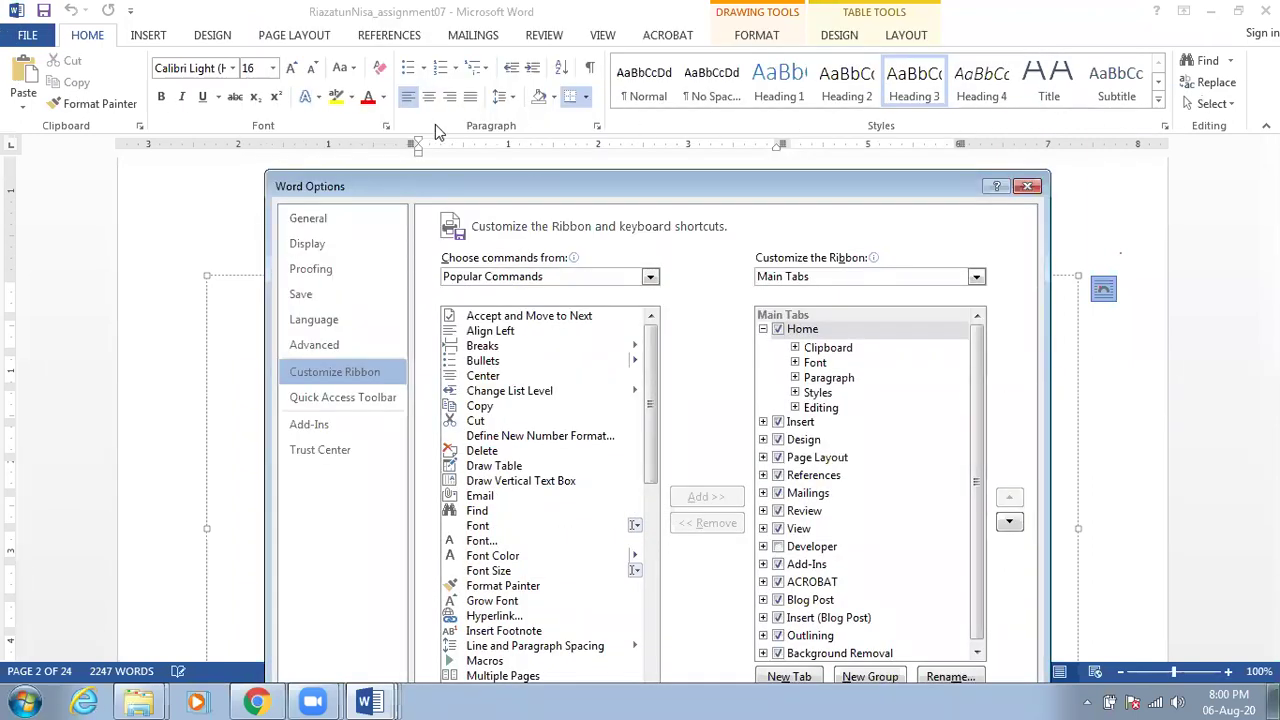
left_click_drag(613, 188, 602, 113)
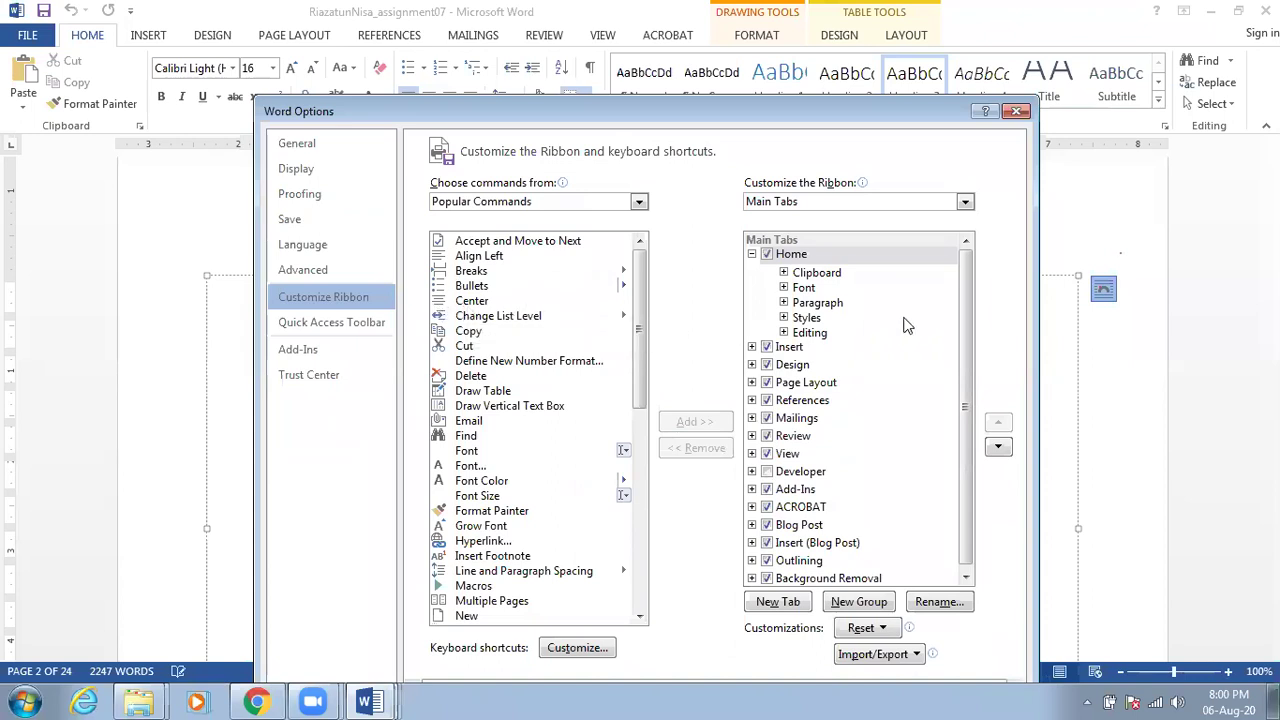
left_click(467, 348)
left_click(471, 334)
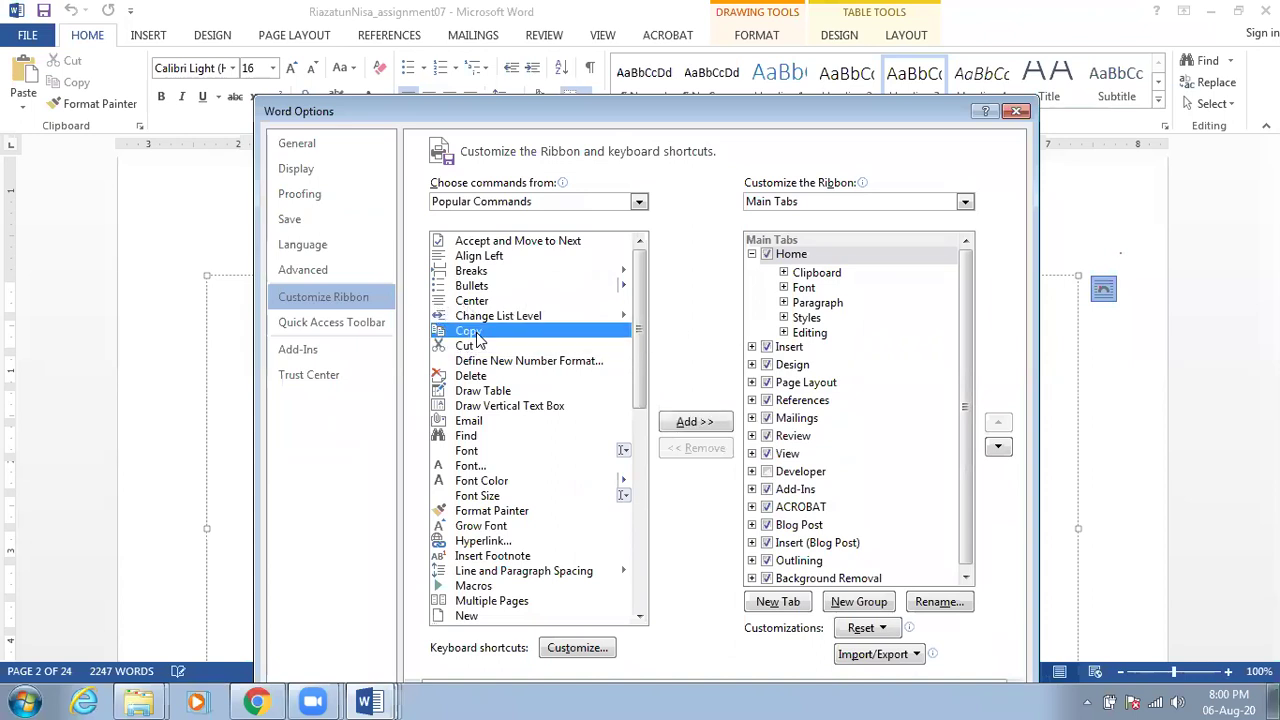
left_click(810, 333)
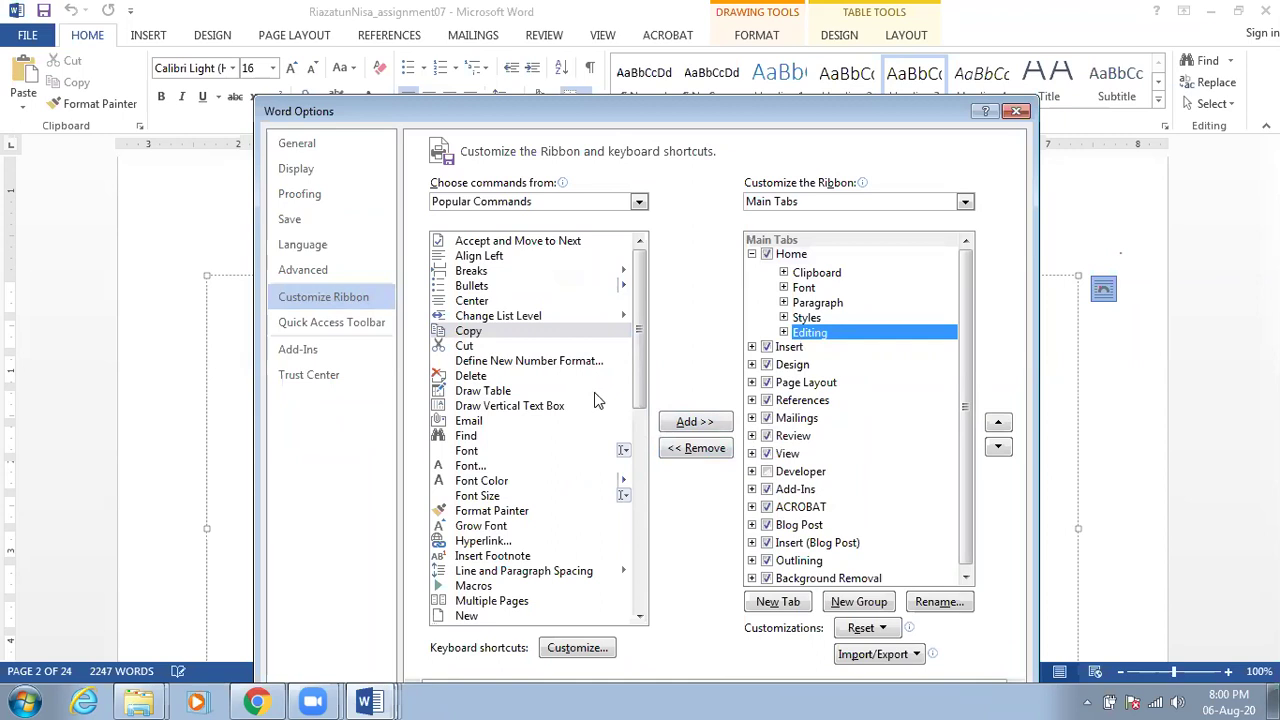
Look through Quick Access Toolbar commands like Shapes and Spelling & Grammar, then cancel Options
left_click(352, 324)
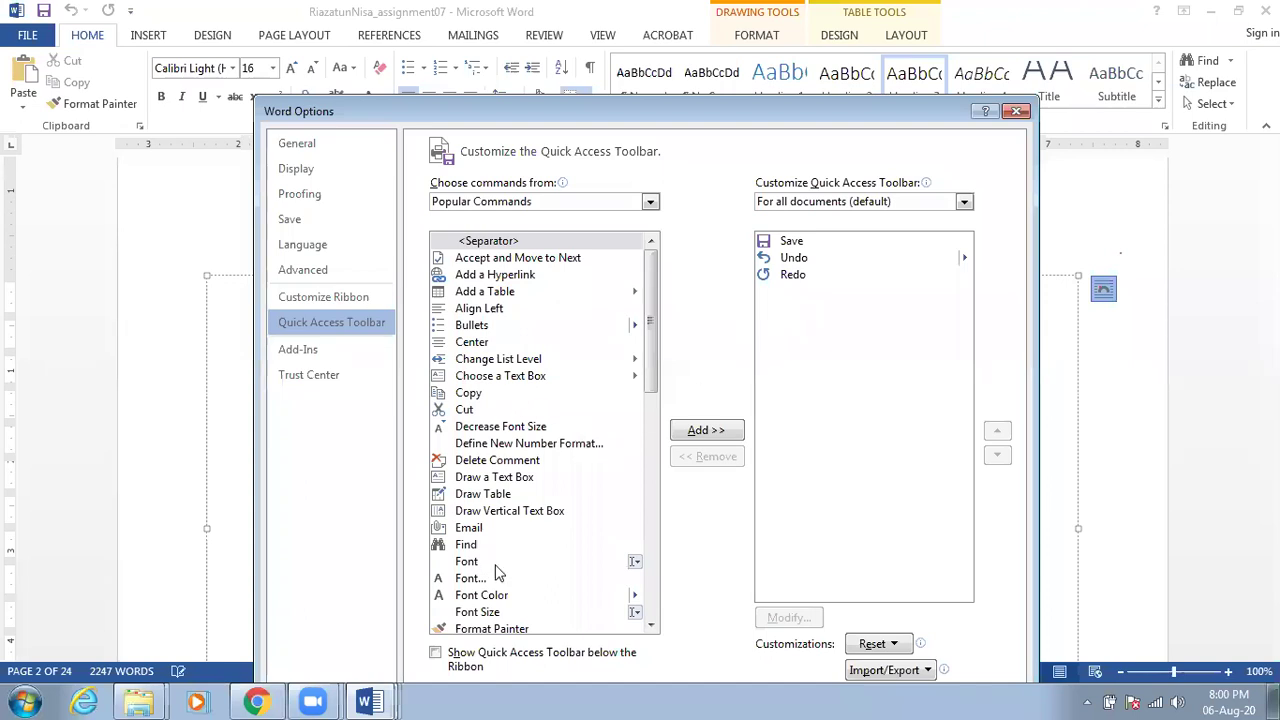
scroll(494, 572, "down", 10)
scroll(493, 572, "down", 3)
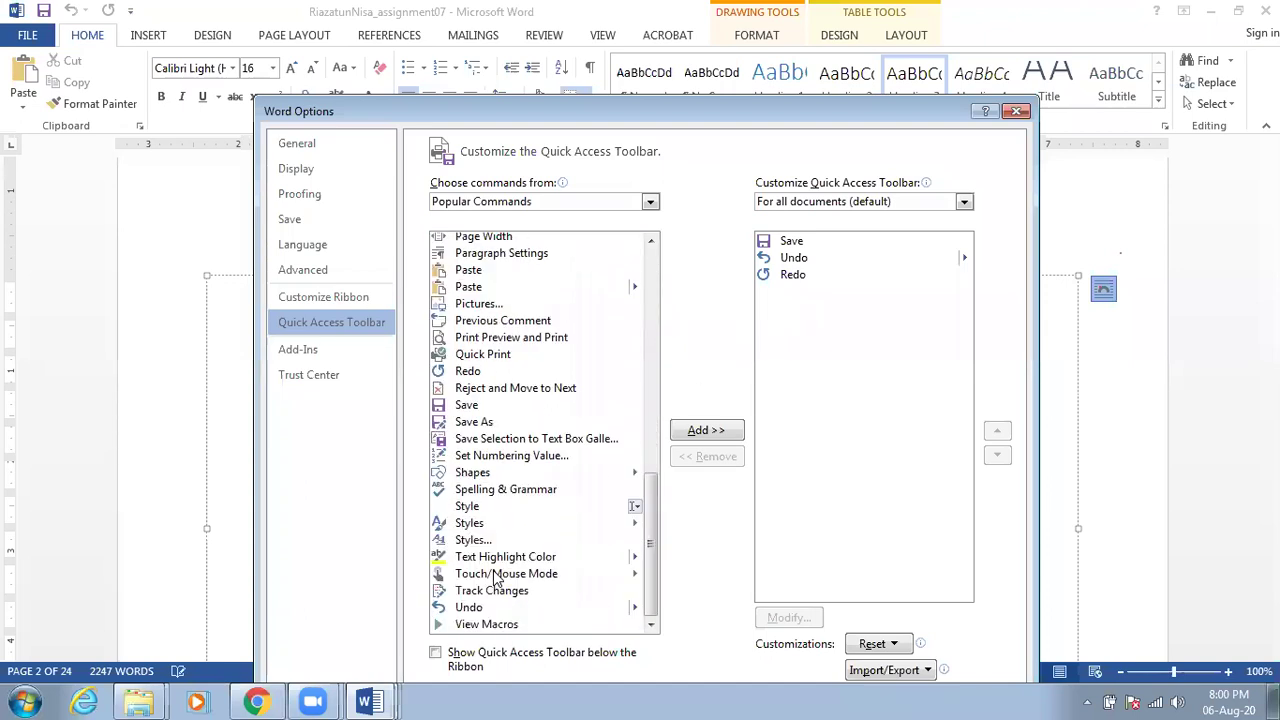
left_click(479, 478)
left_click(481, 487)
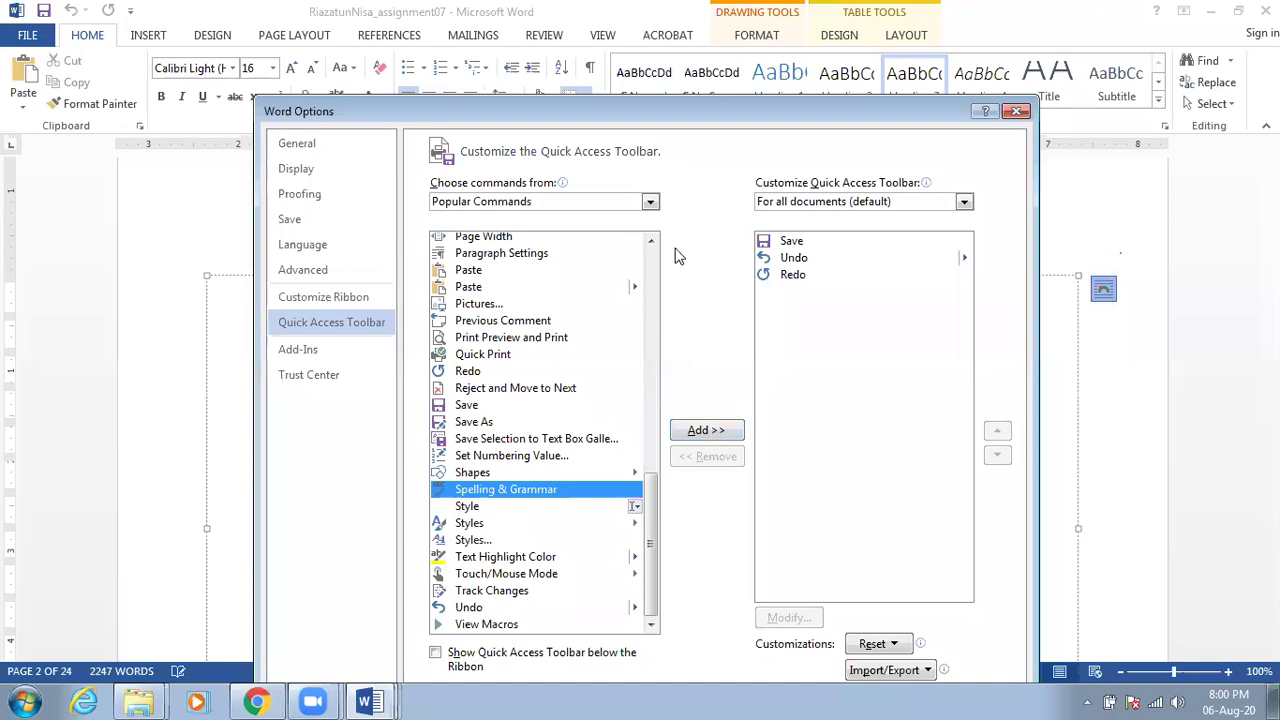
left_click_drag(757, 112, 727, 18)
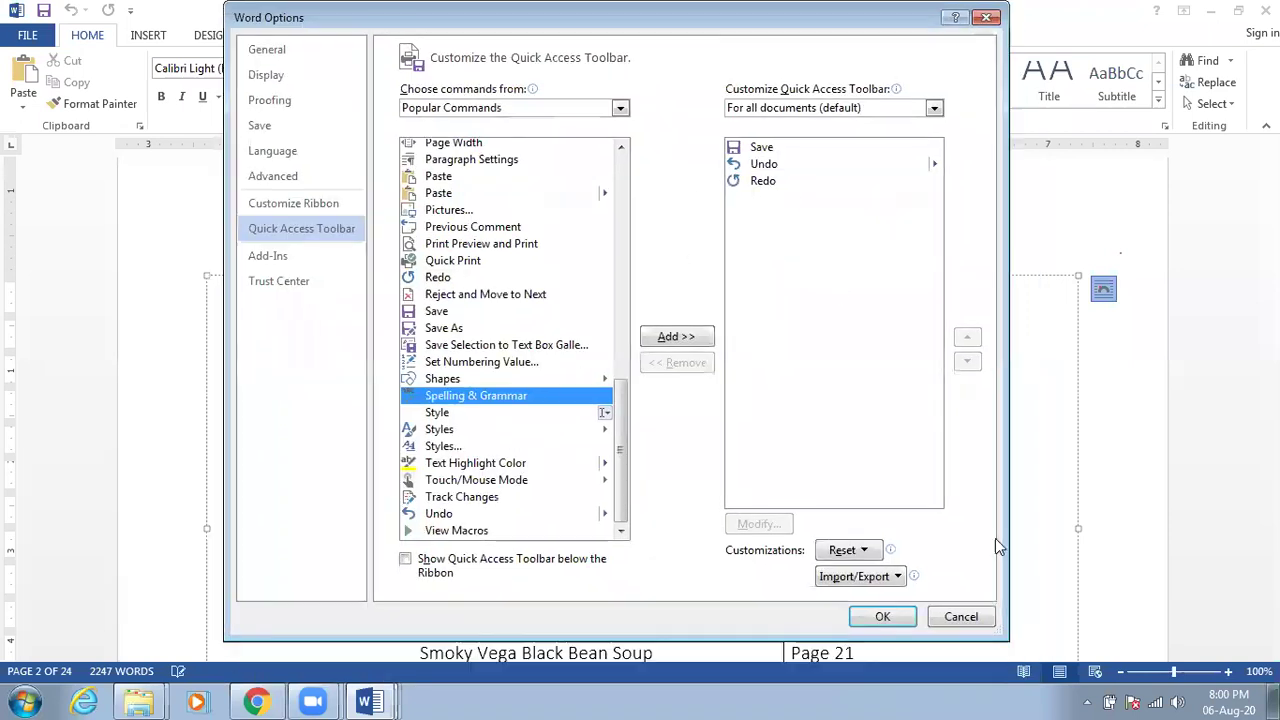
left_click(960, 616)
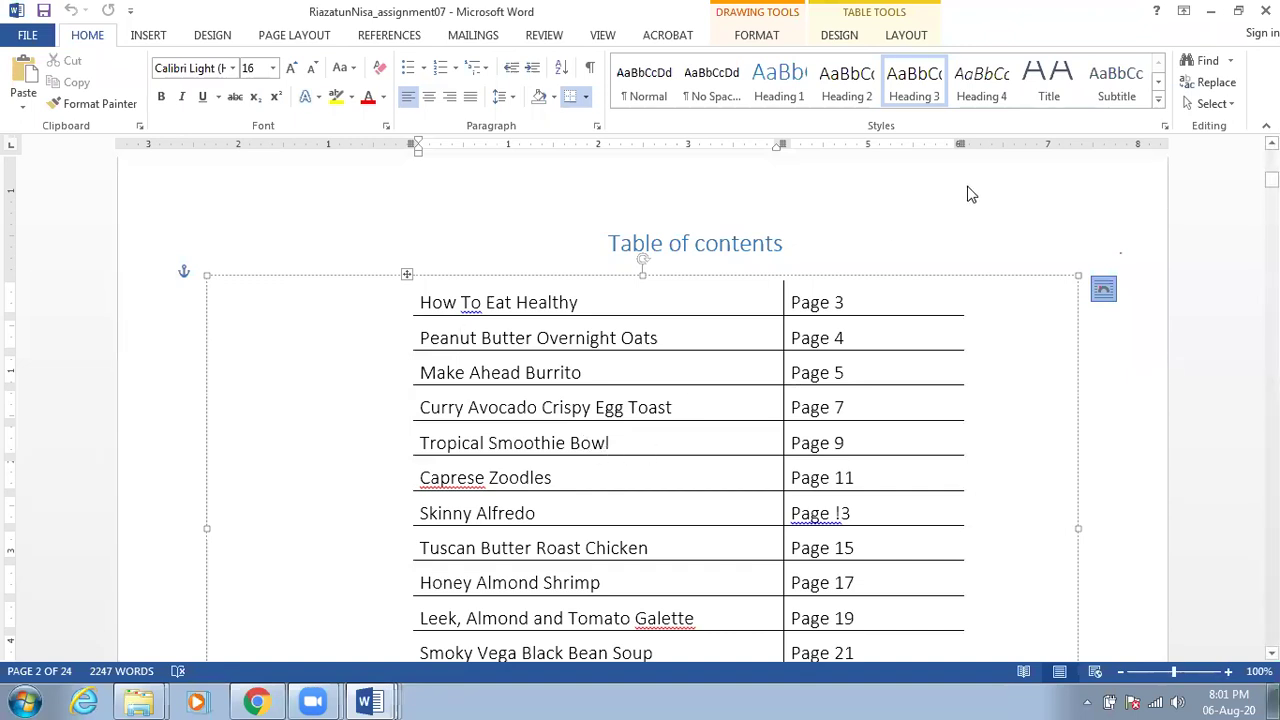
Close the List Of Fruits document without saving
left_click(390, 700)
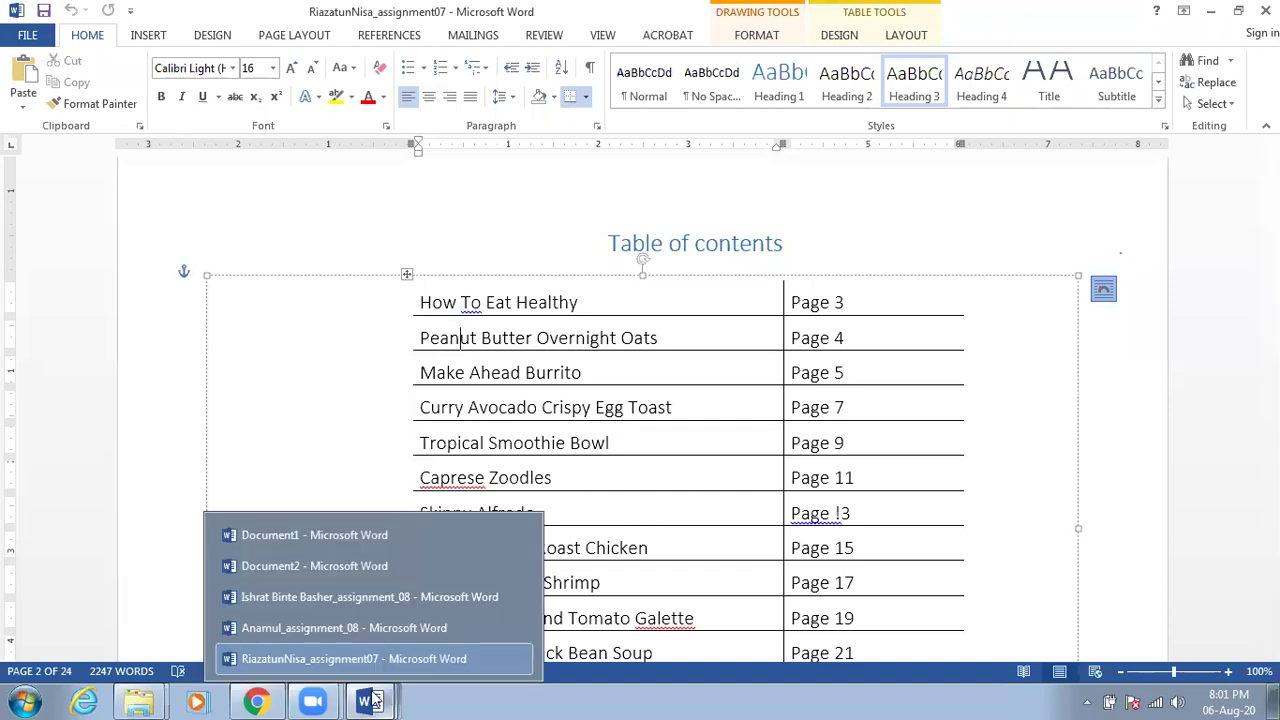
left_click(302, 535)
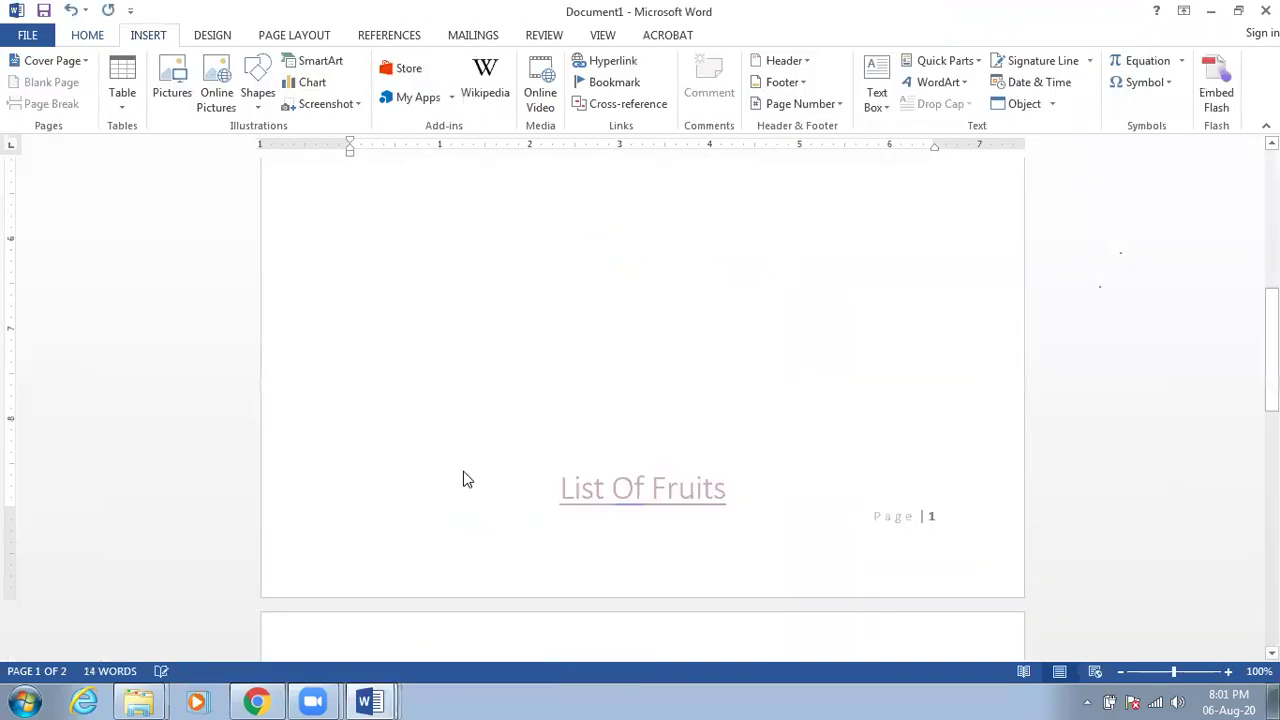
left_click(1265, 10)
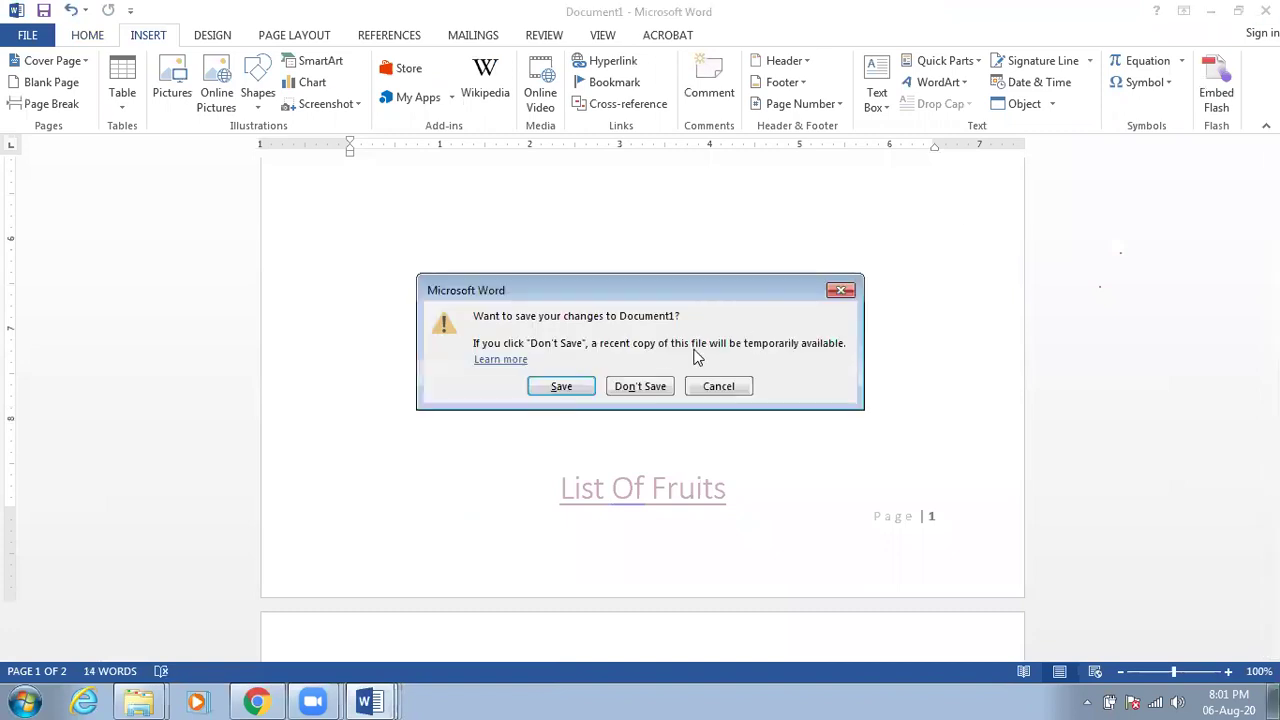
left_click(652, 386)
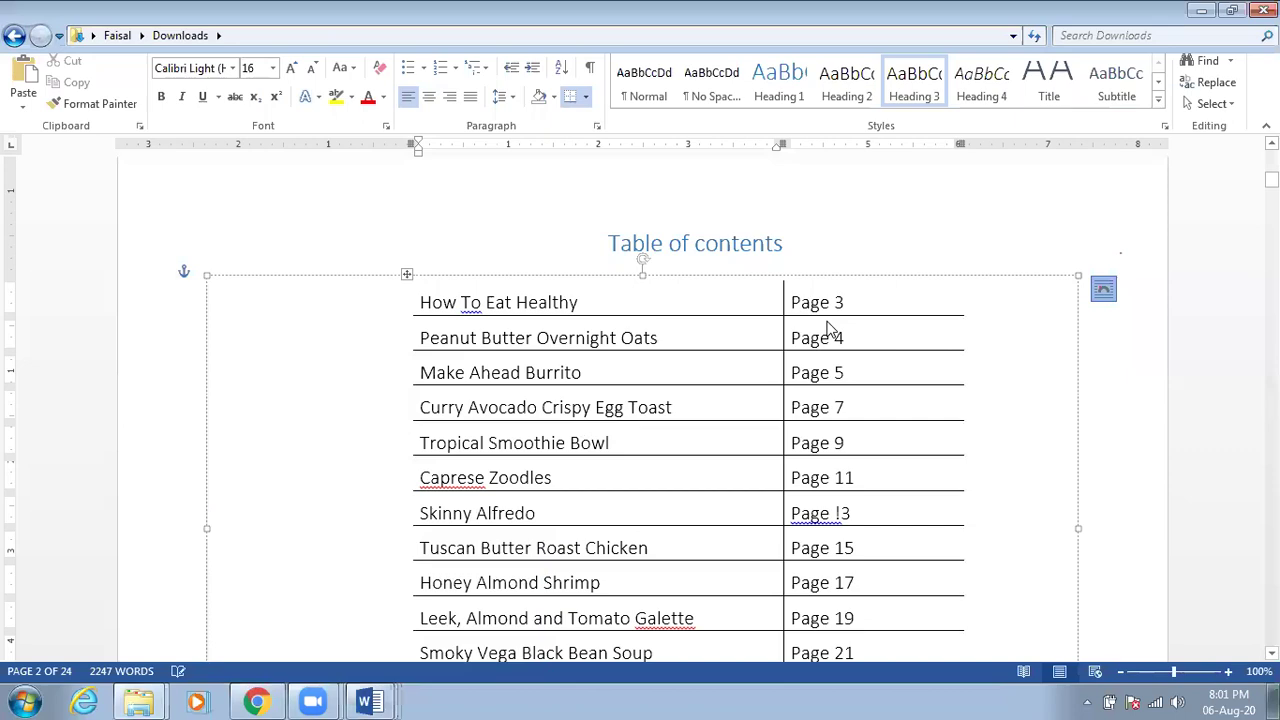
Close the first assignment_08 quotation document without saving
left_click(369, 701)
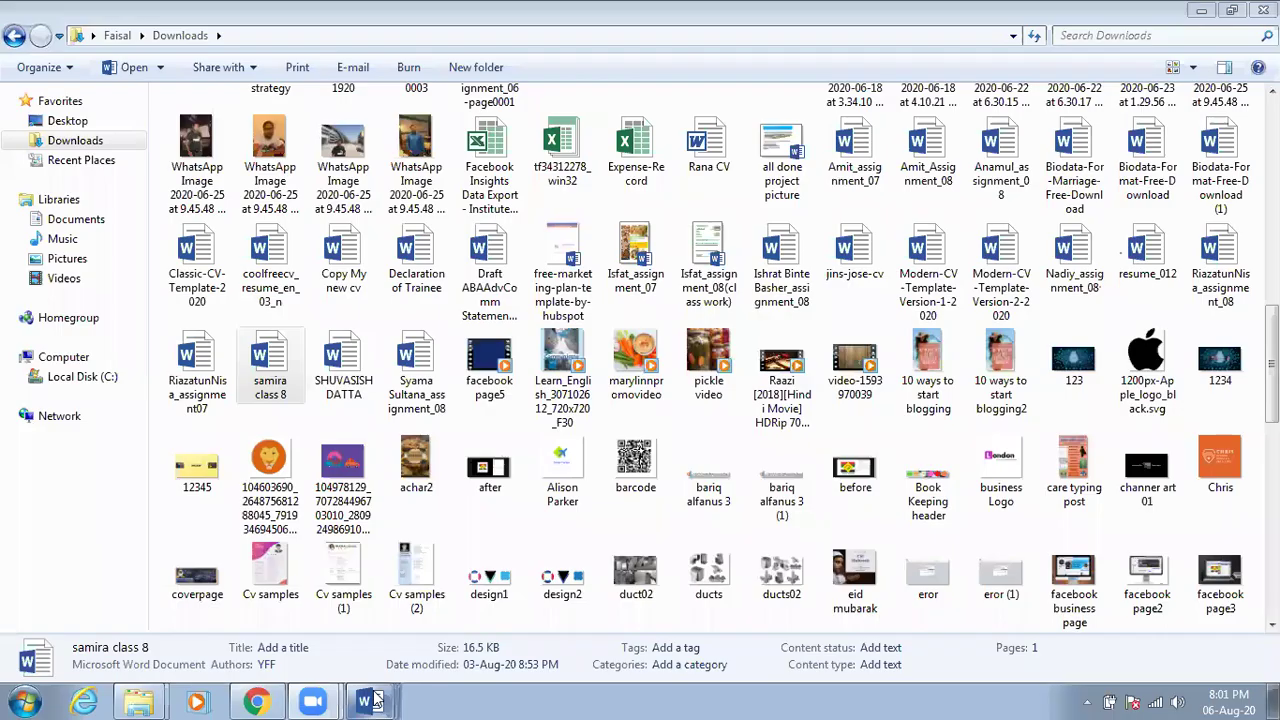
mouse_move(370, 701)
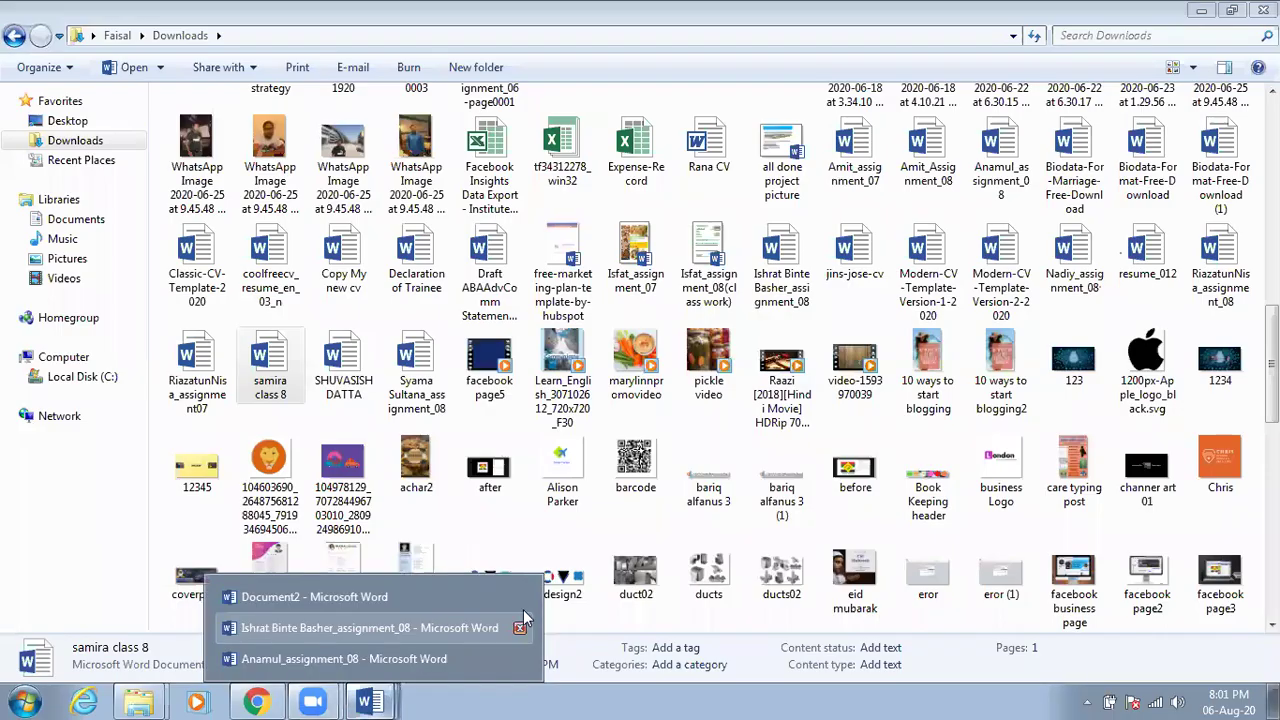
left_click(520, 626)
left_click(638, 386)
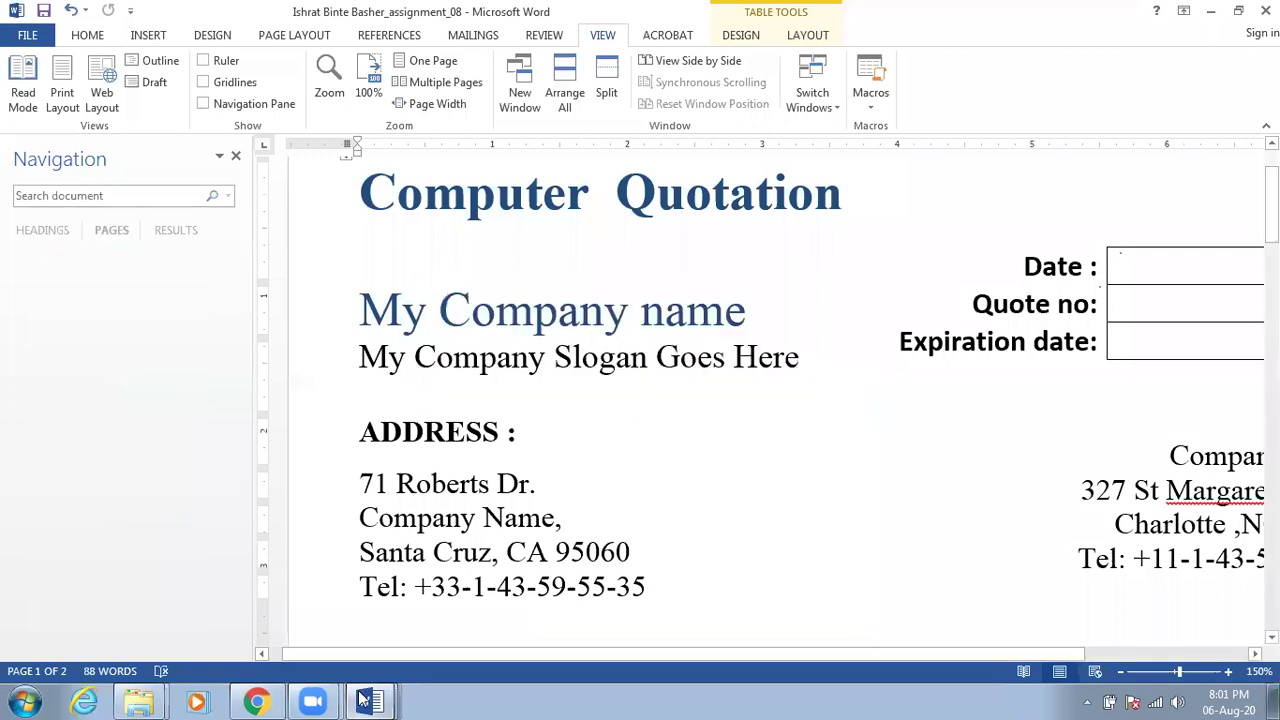
Close the remaining assignment_08 quotation document and bring blank Document2 forward
mouse_move(370, 701)
left_click(392, 656)
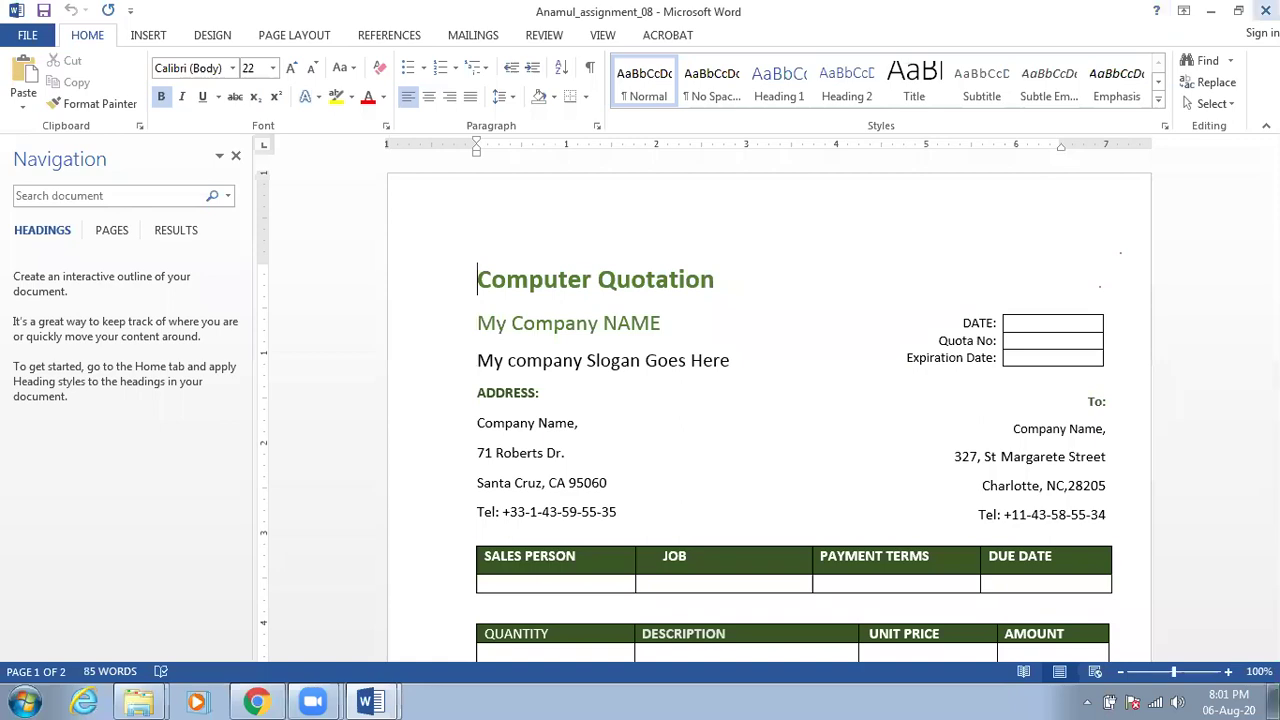
left_click(1265, 11)
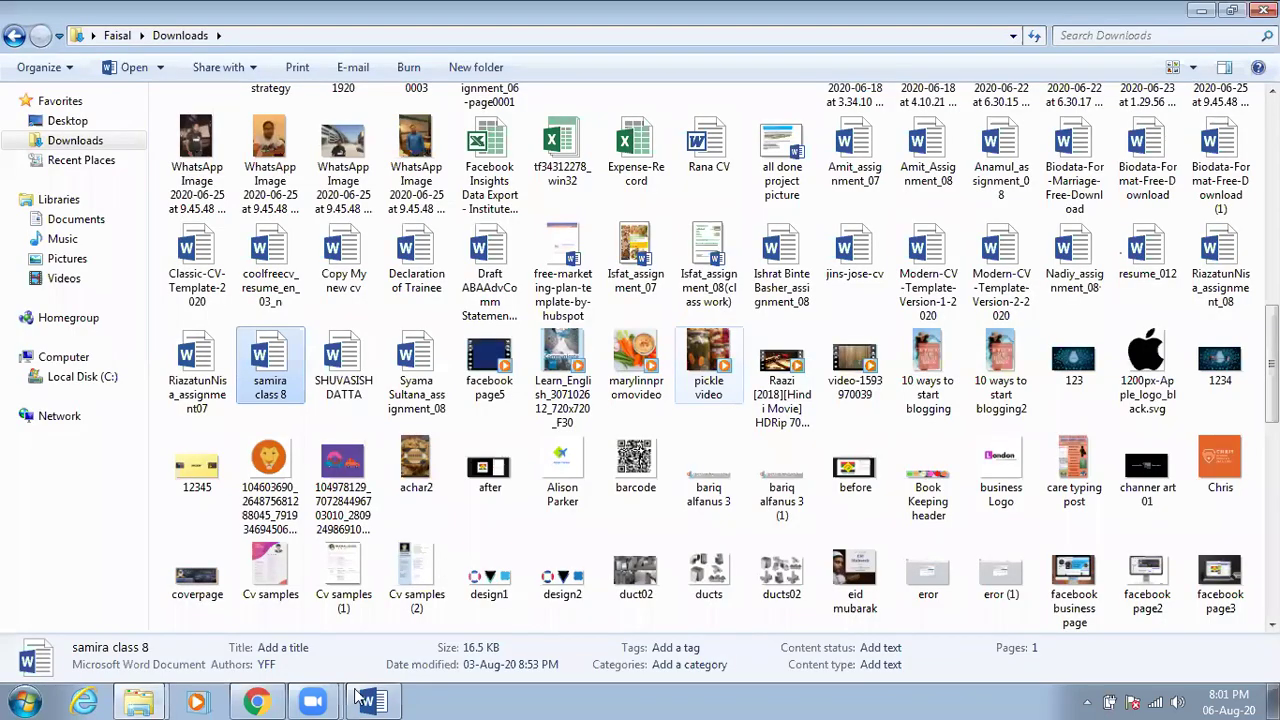
left_click(372, 700)
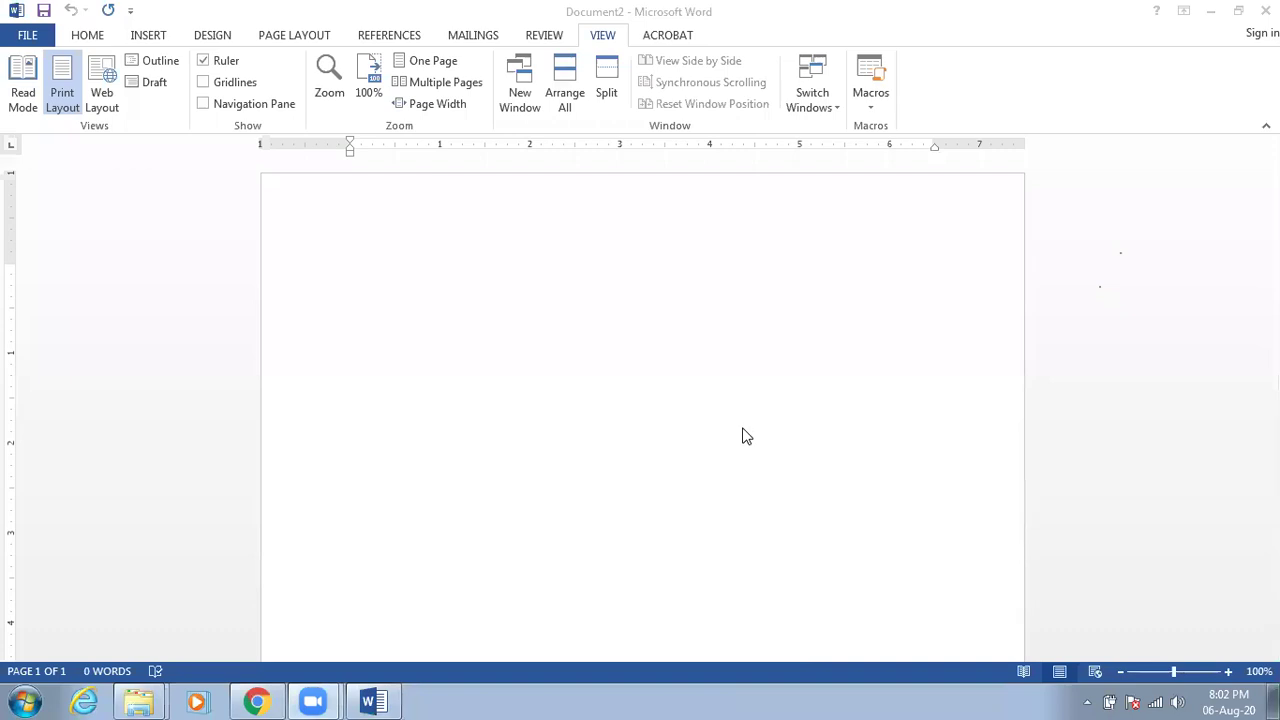
Activate the blank Document2 window and show its HOME ribbon tab
left_click(680, 275)
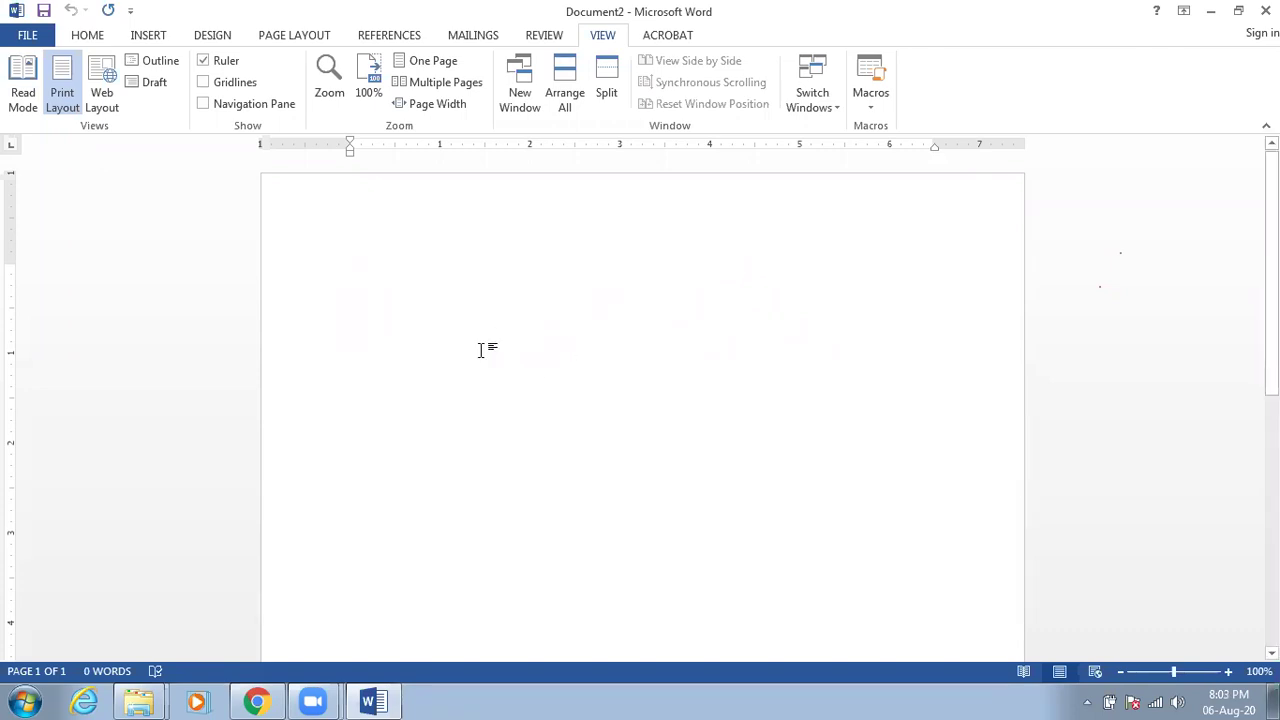
left_click(80, 36)
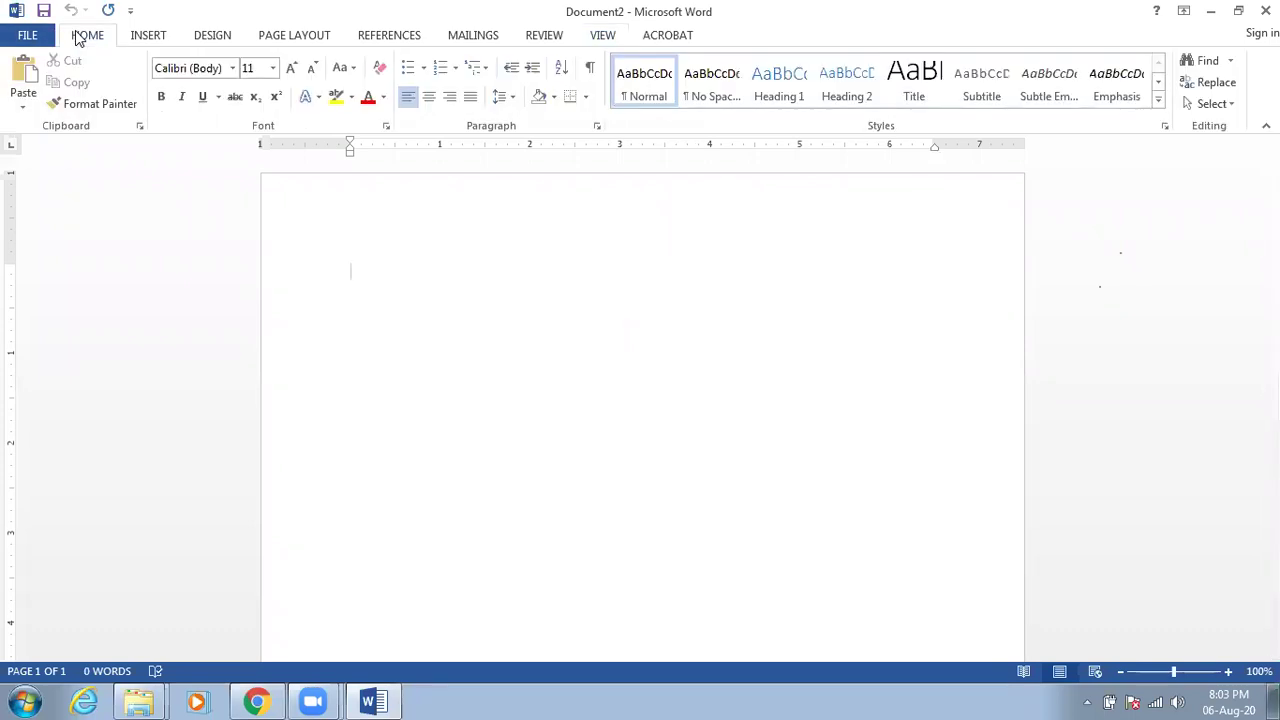
Check the Assignment_07&08 email in Gmail and the inbox, then return to Word
left_click(250, 700)
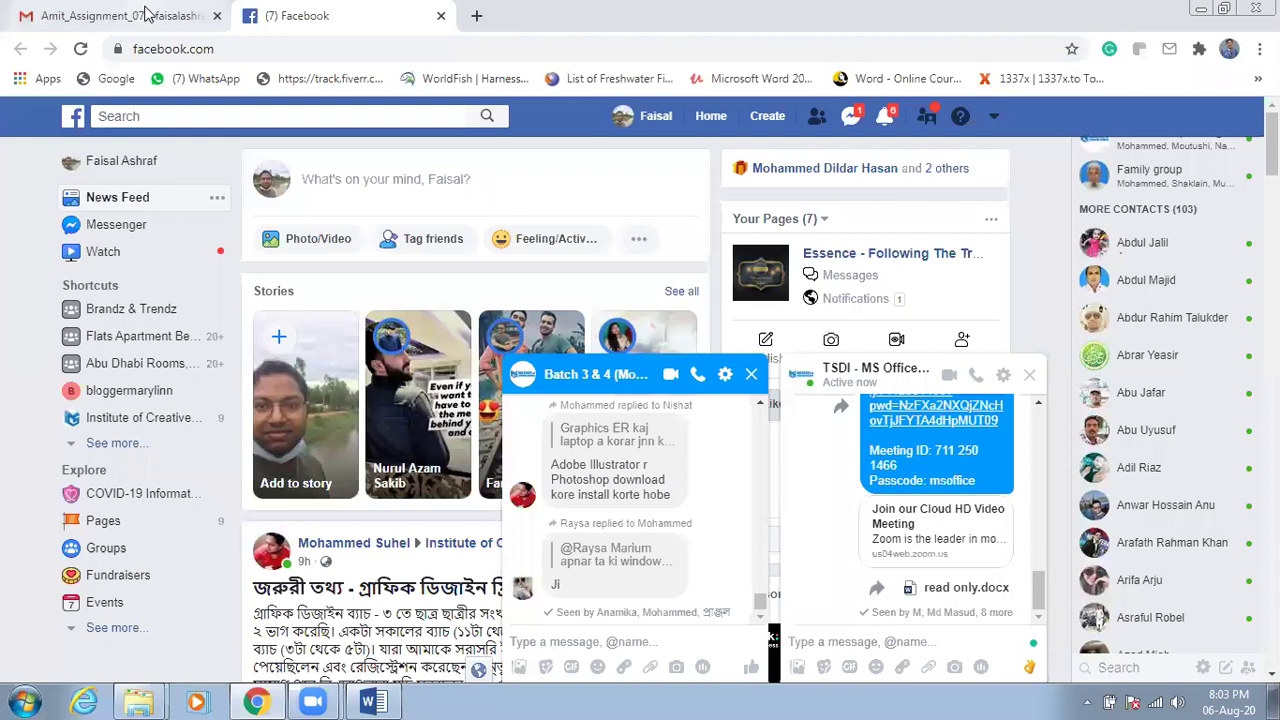
left_click(146, 14)
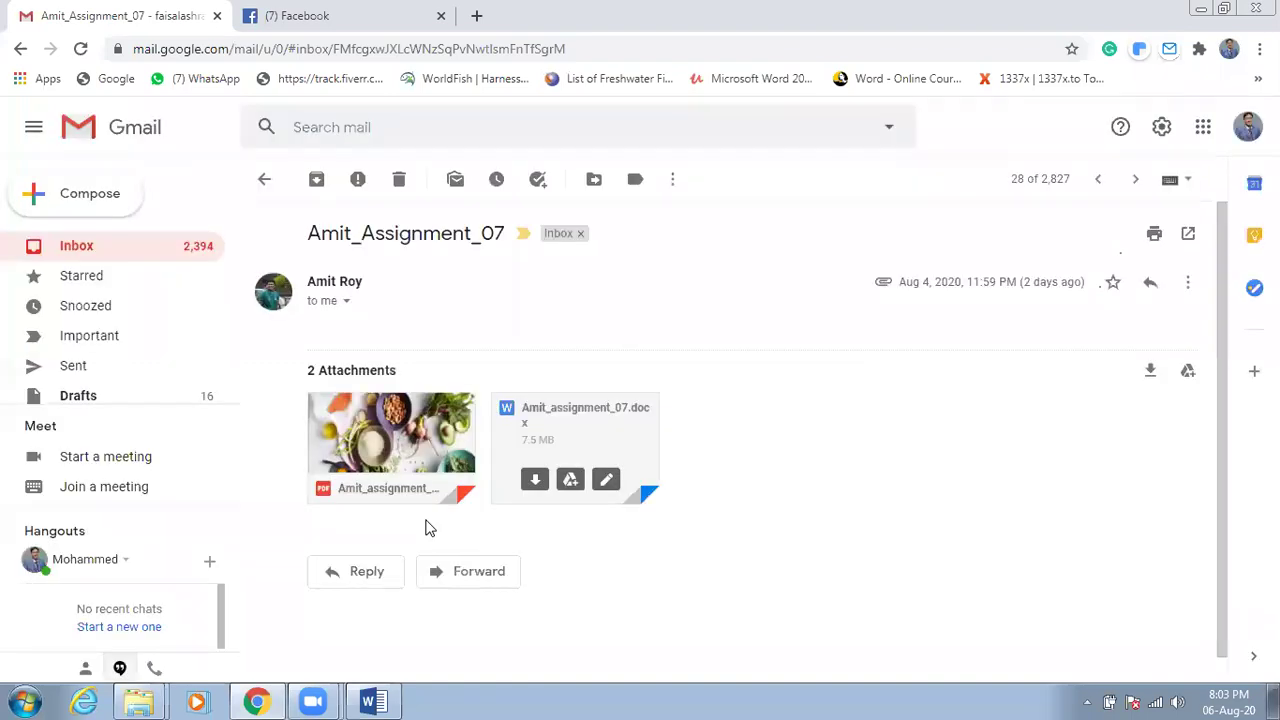
left_click(176, 247)
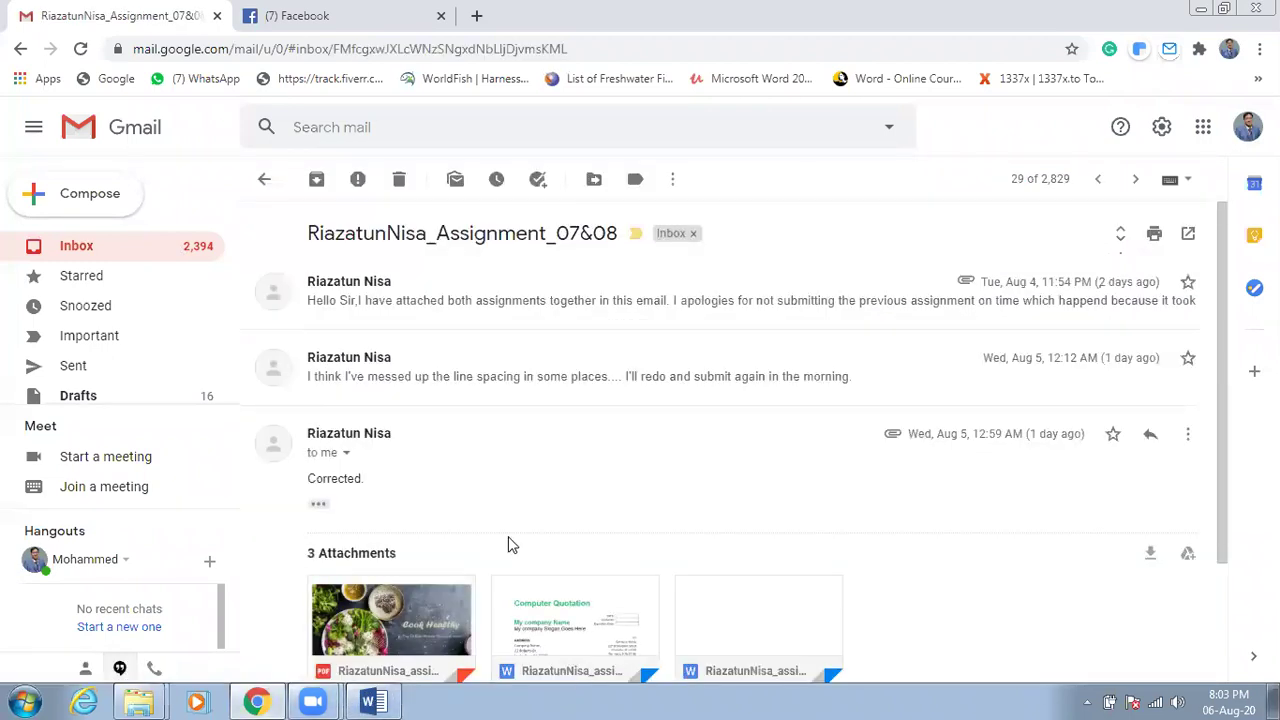
left_click(378, 701)
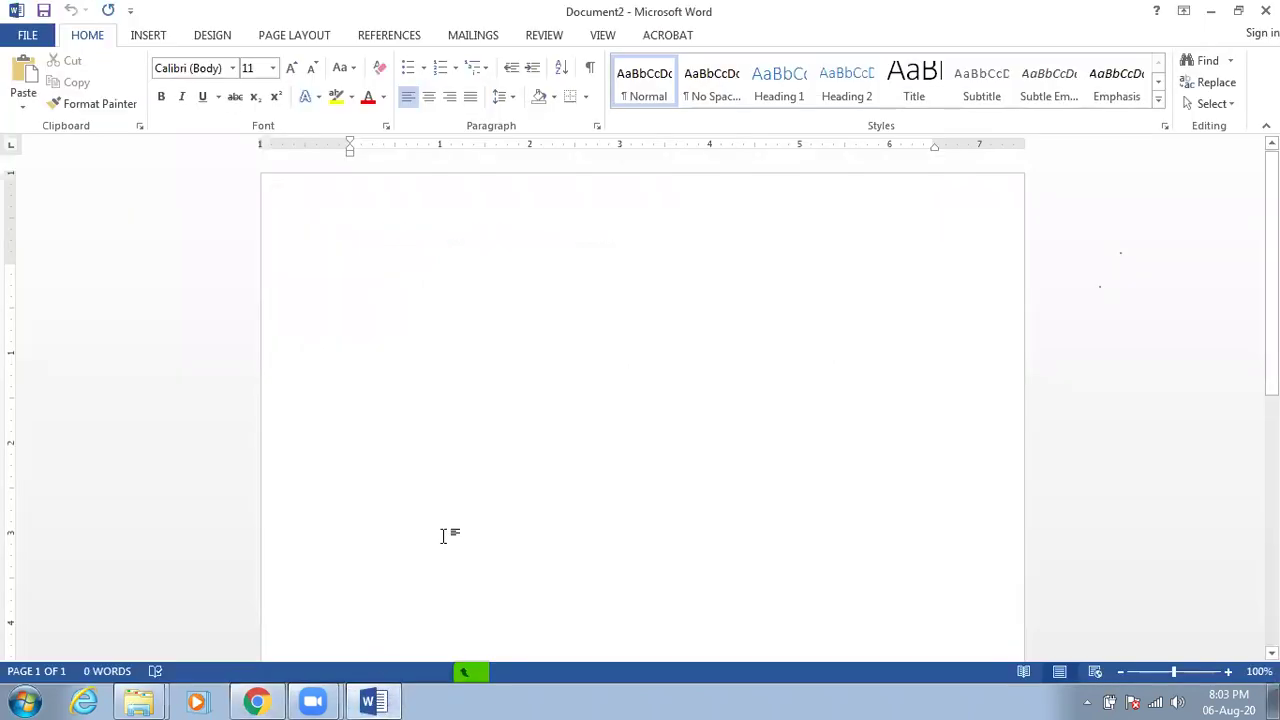
left_click(139, 701)
left_click(184, 630)
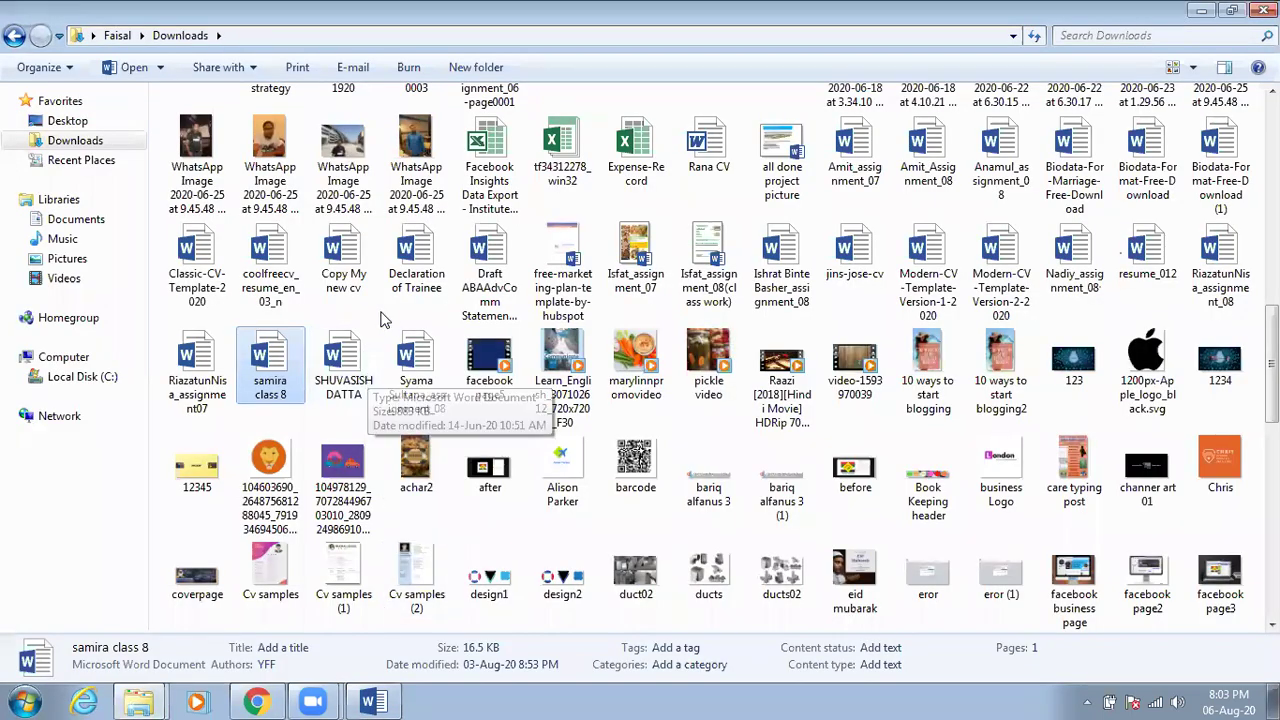
scroll(380, 319, "up", 10)
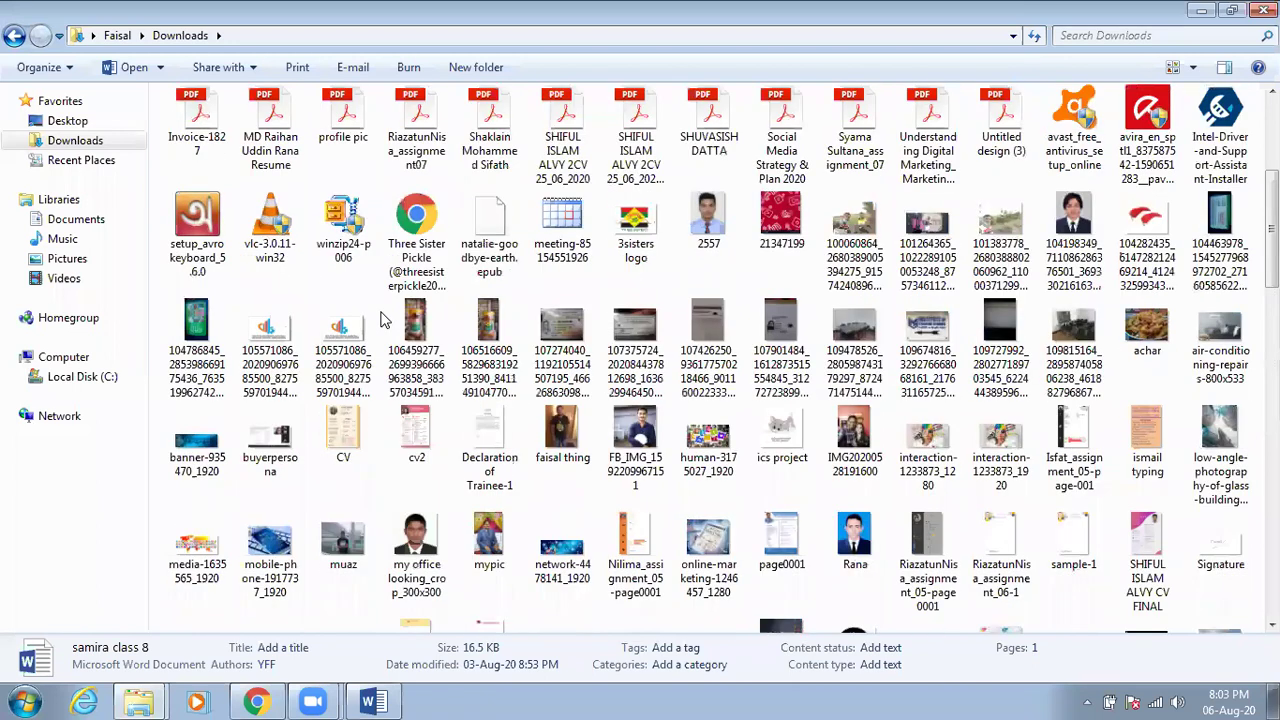
scroll(380, 319, "up", 5)
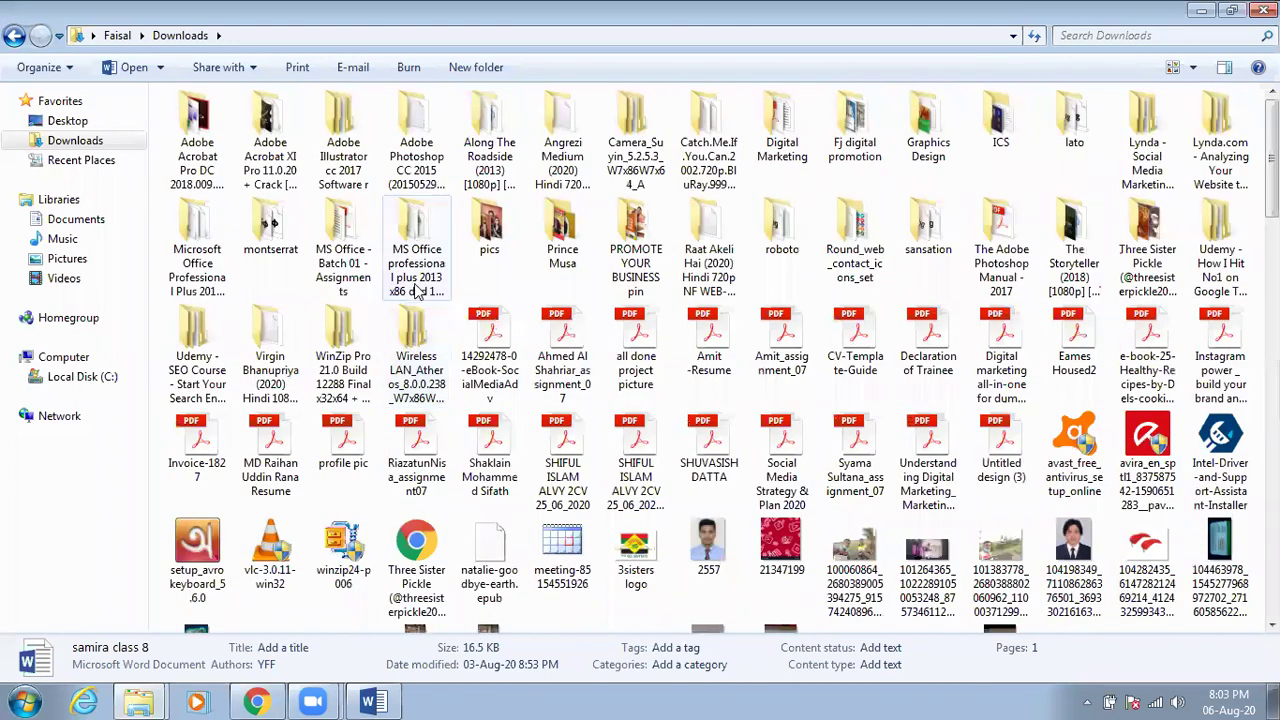
scroll(431, 320, "down", 5)
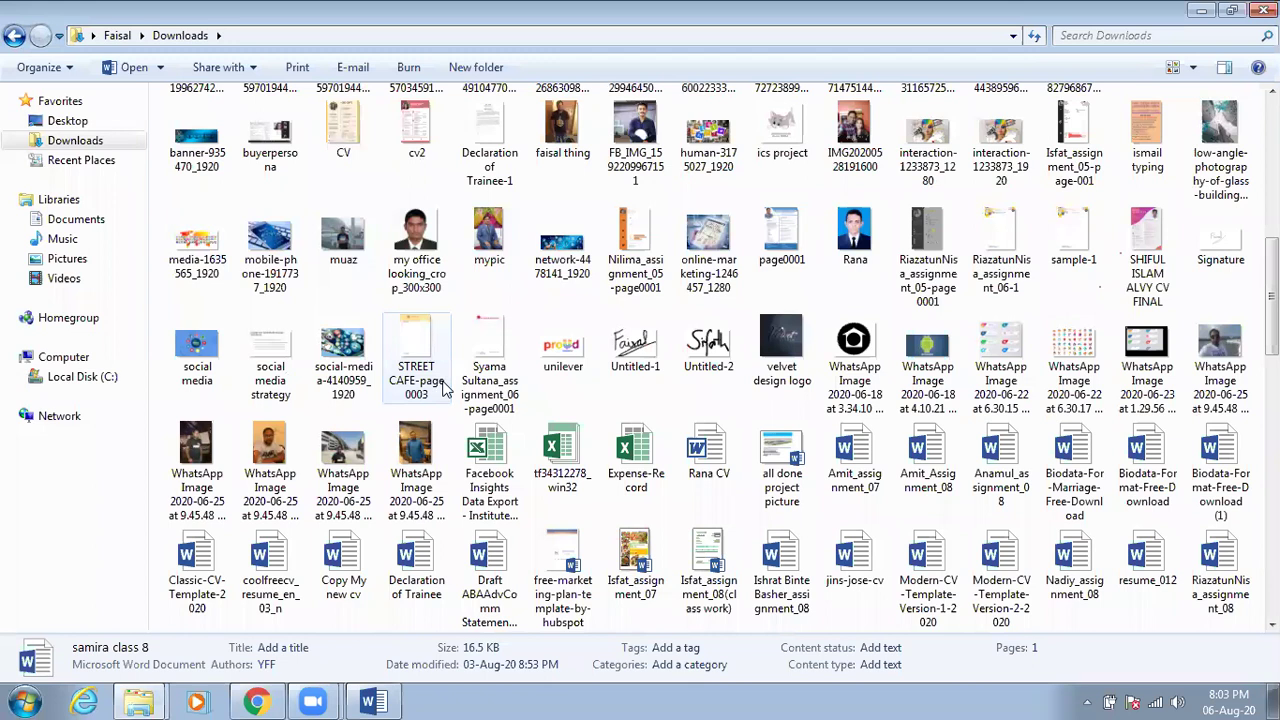
scroll(447, 392, "down", 3)
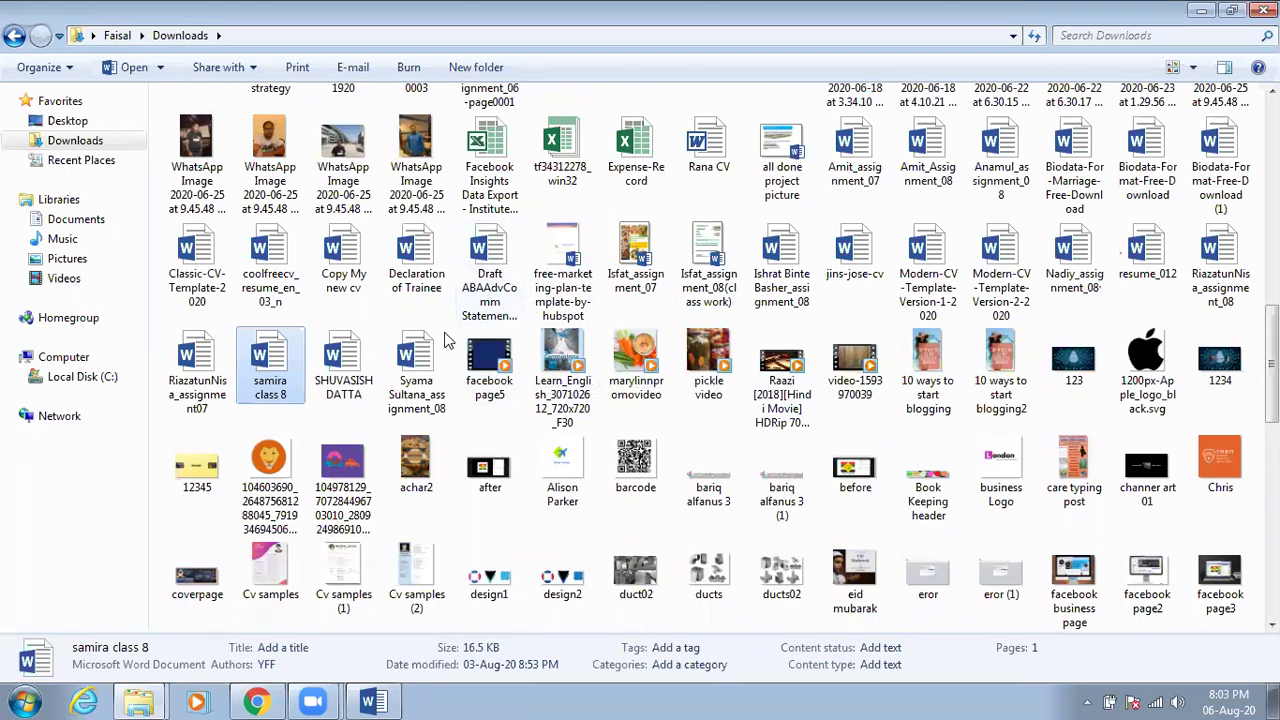
left_click(430, 362)
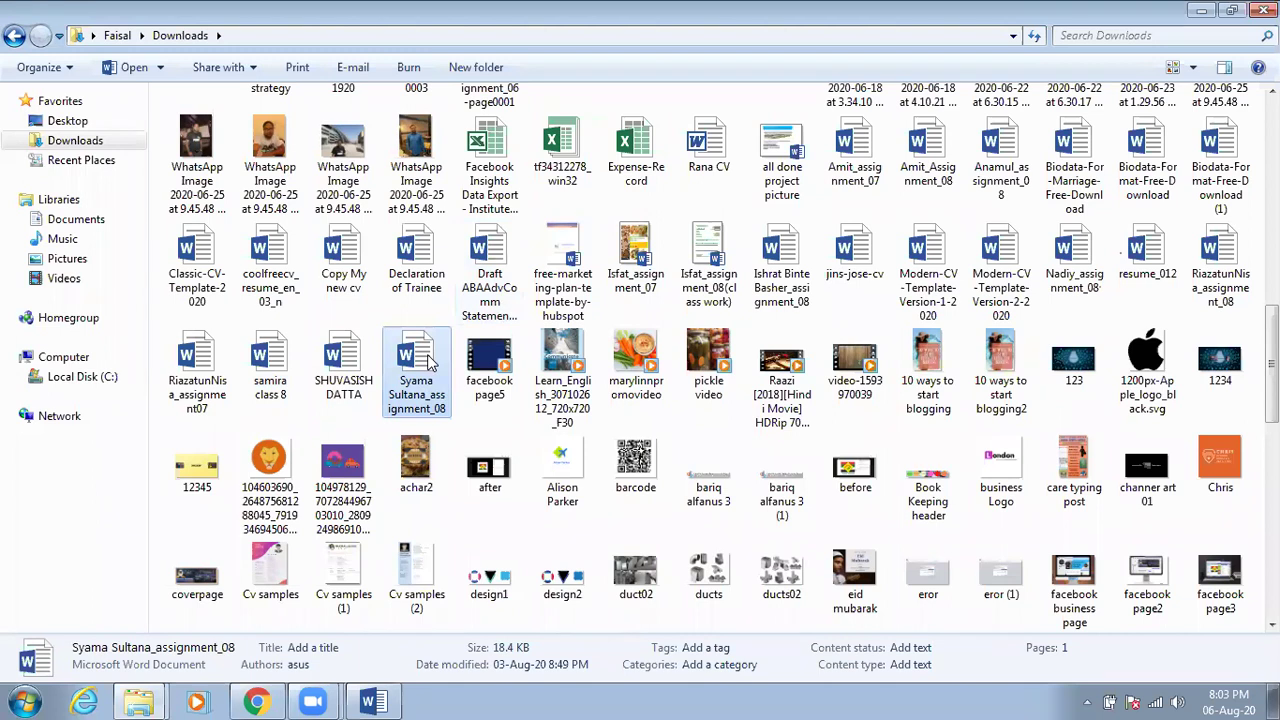
double_click(430, 362)
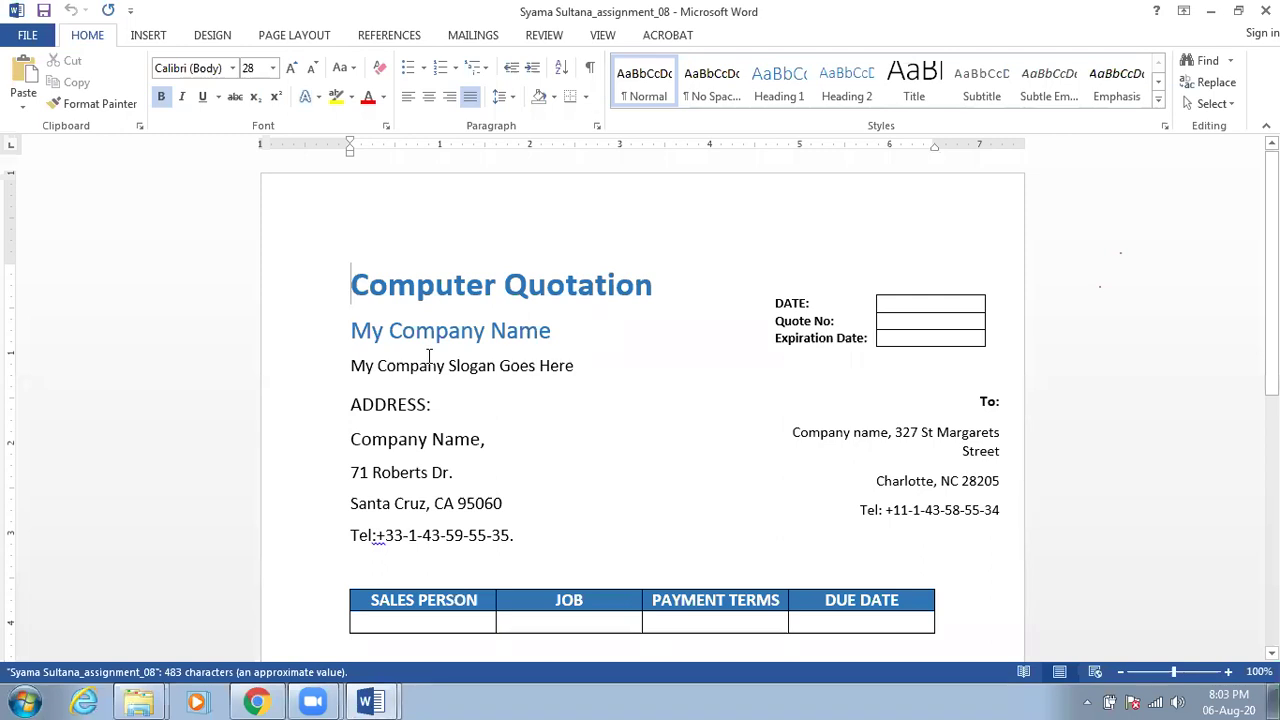
Put the insertion point after 'Tel:' on the company address line to add a space
scroll(425, 358, "down", 2)
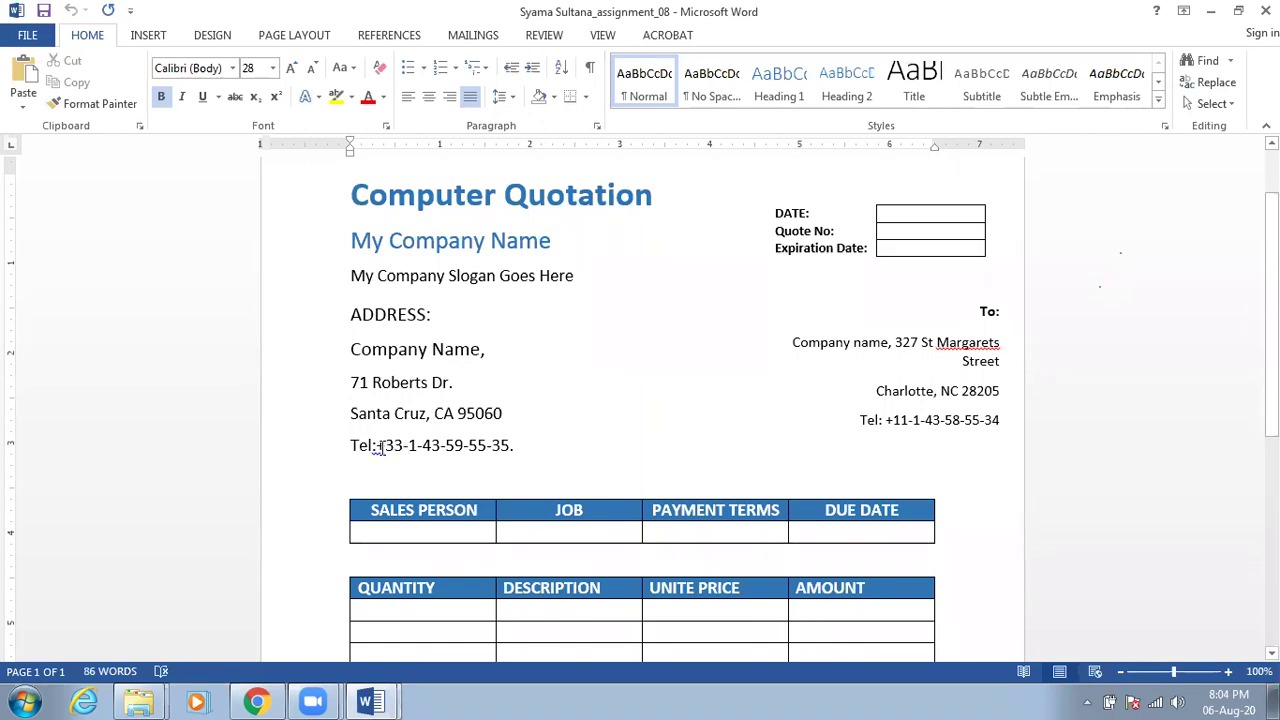
left_click(374, 447)
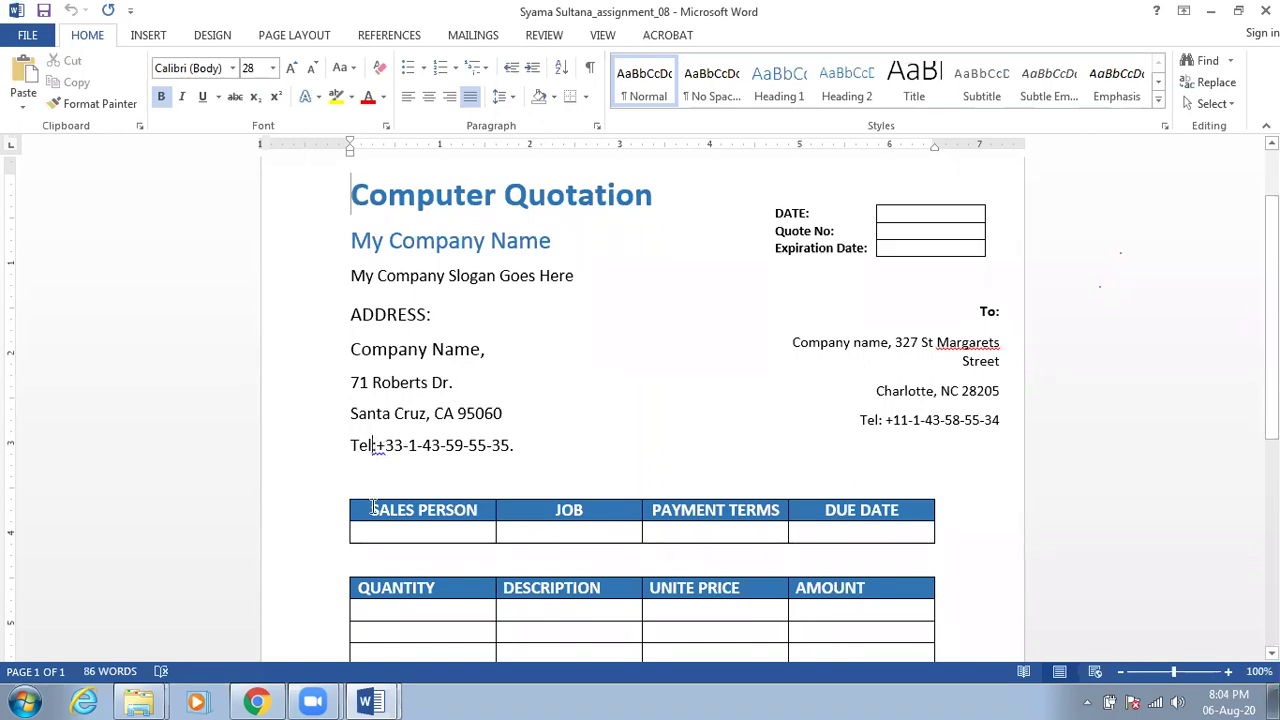
left_click(420, 536)
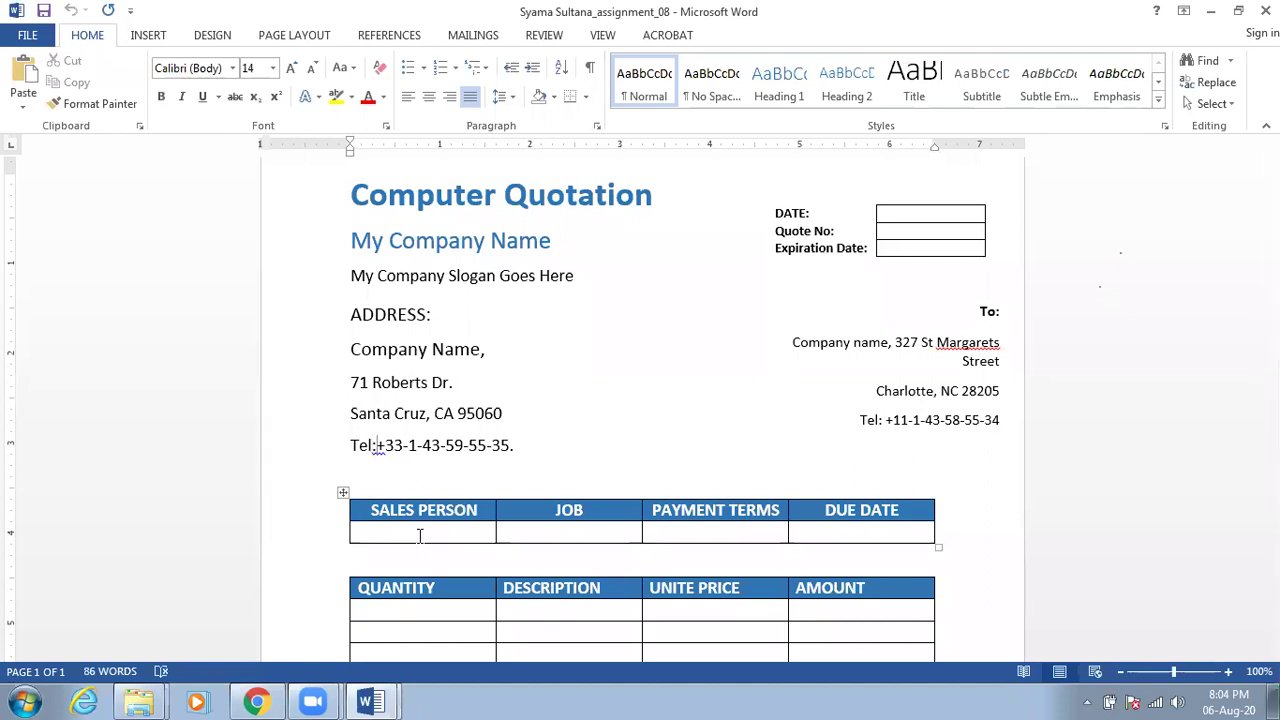
left_click(377, 445)
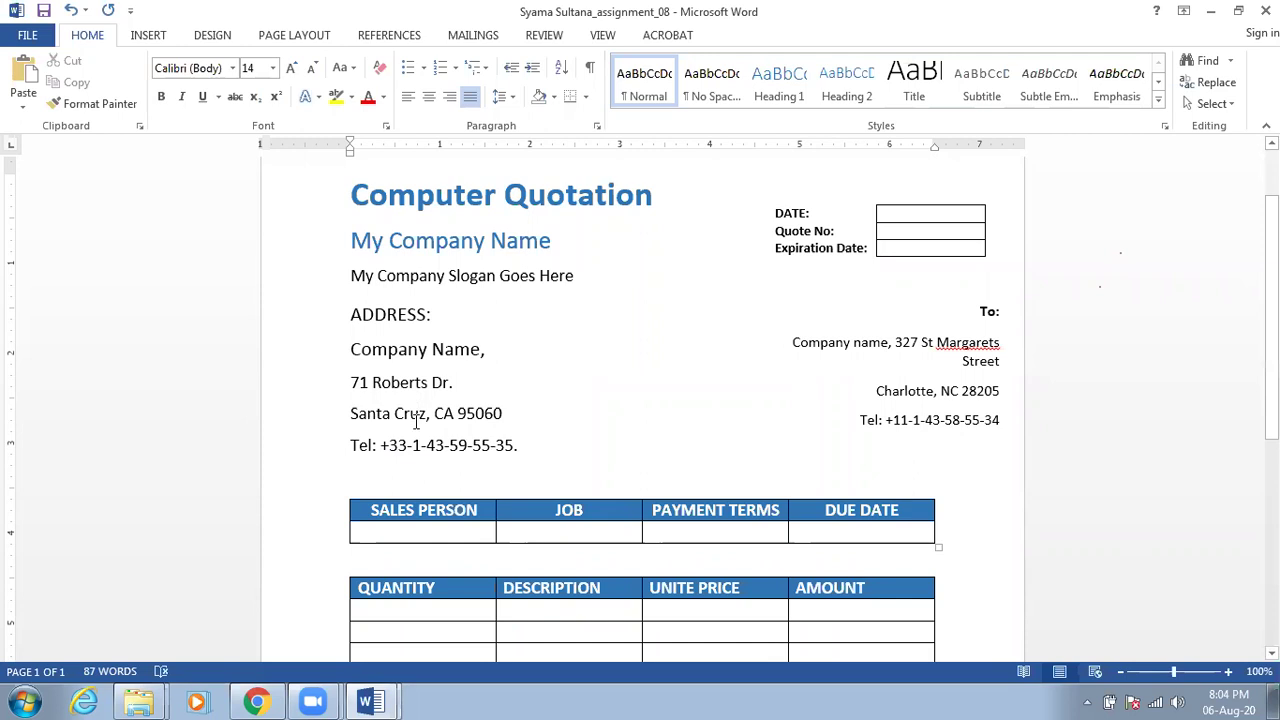
Look over the quotation page, then bring the Downloads folder window back to the front
scroll(597, 395, "down", 7)
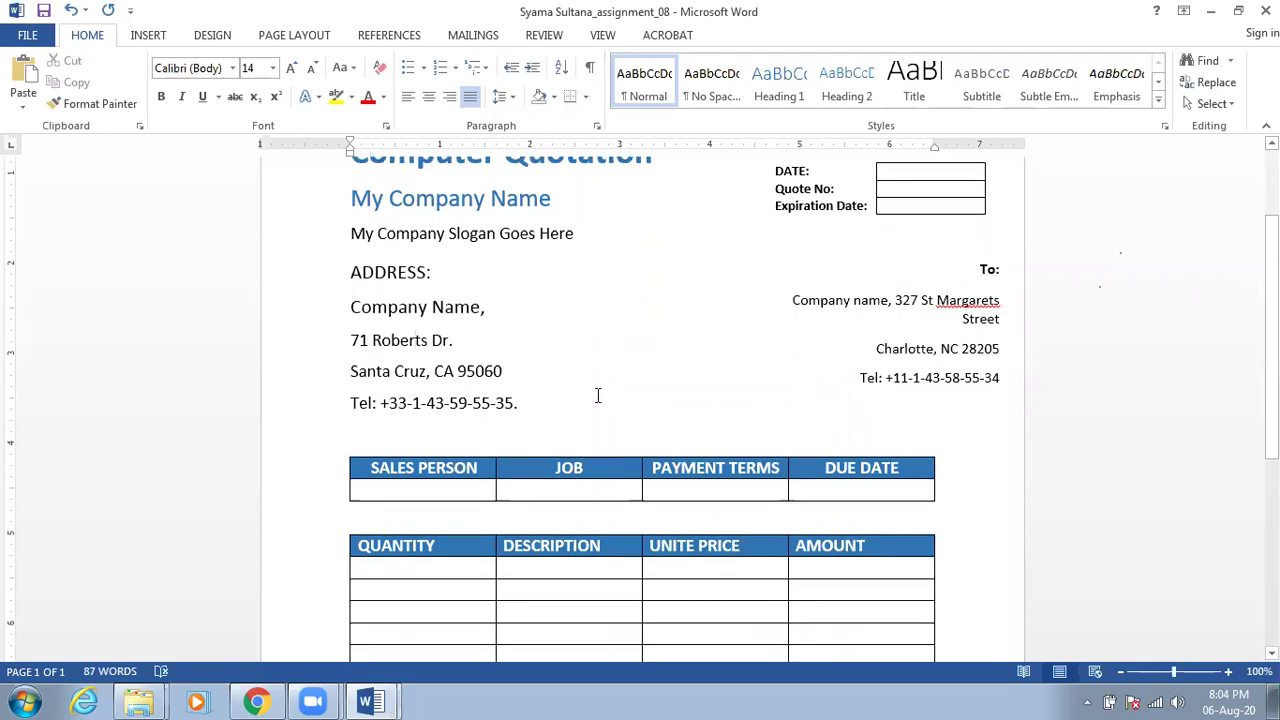
scroll(597, 395, "down", 1)
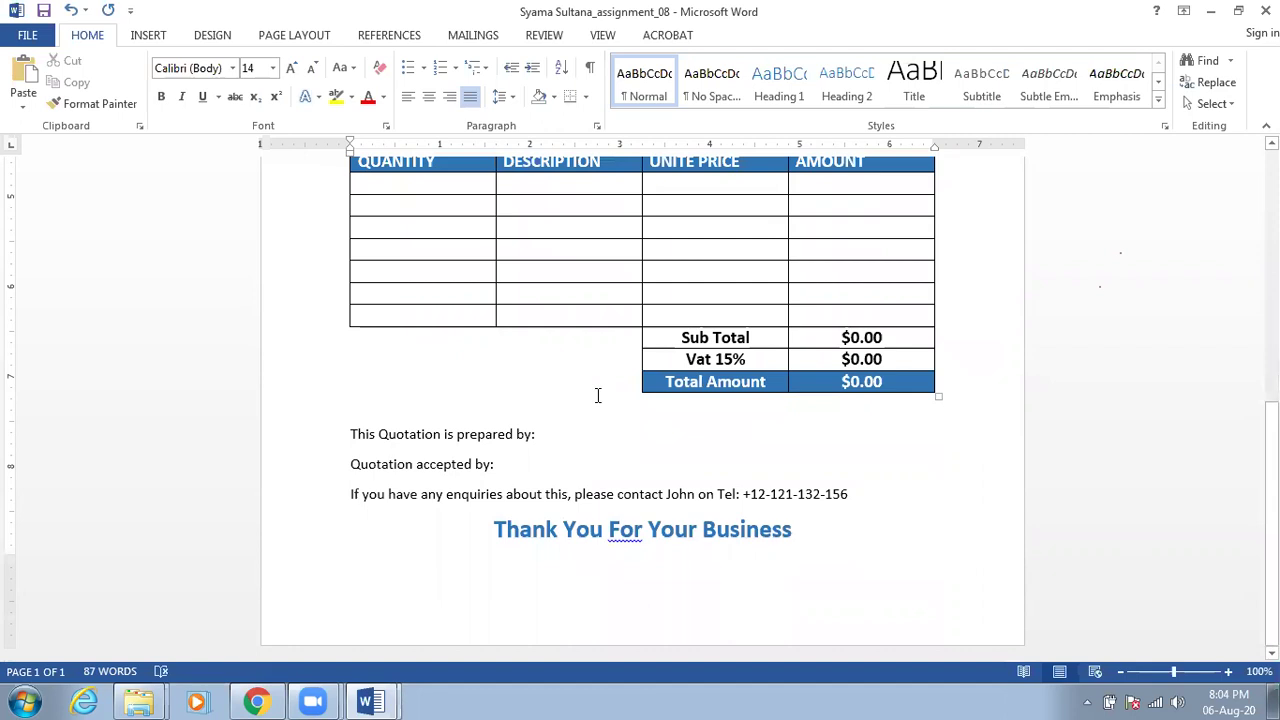
scroll(597, 395, "up", 5)
scroll(597, 395, "up", 5)
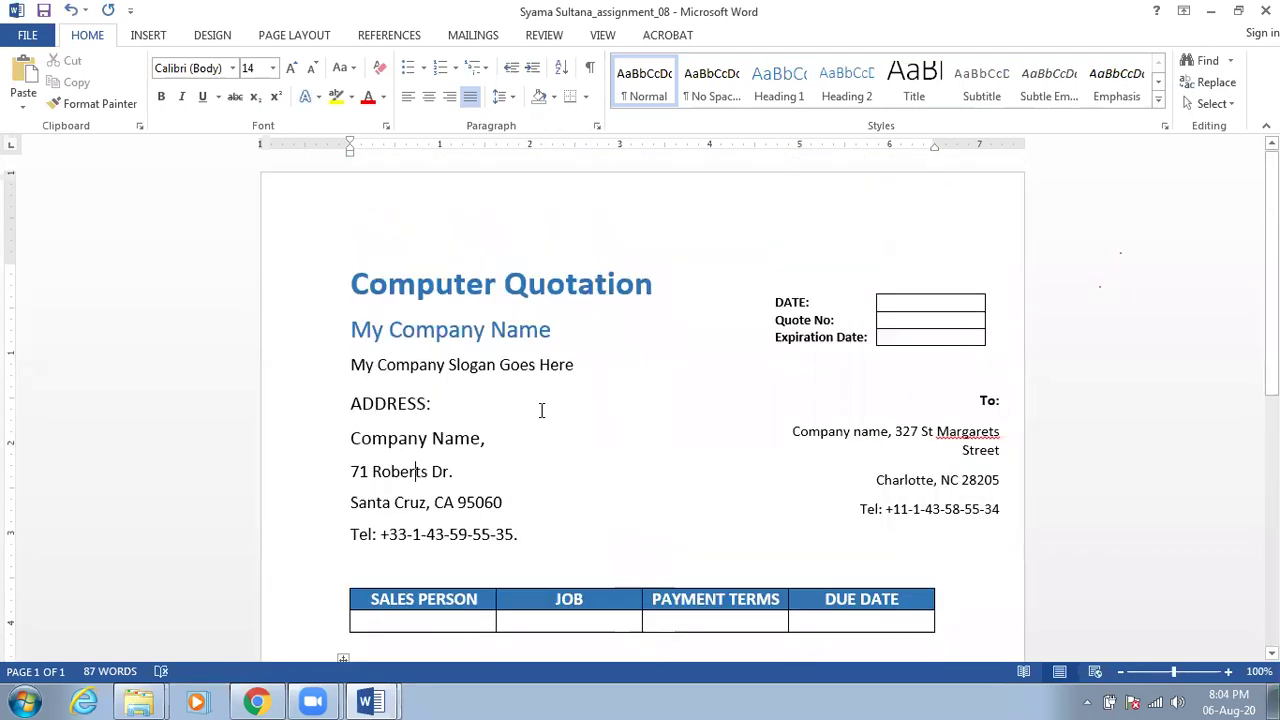
left_click(139, 702)
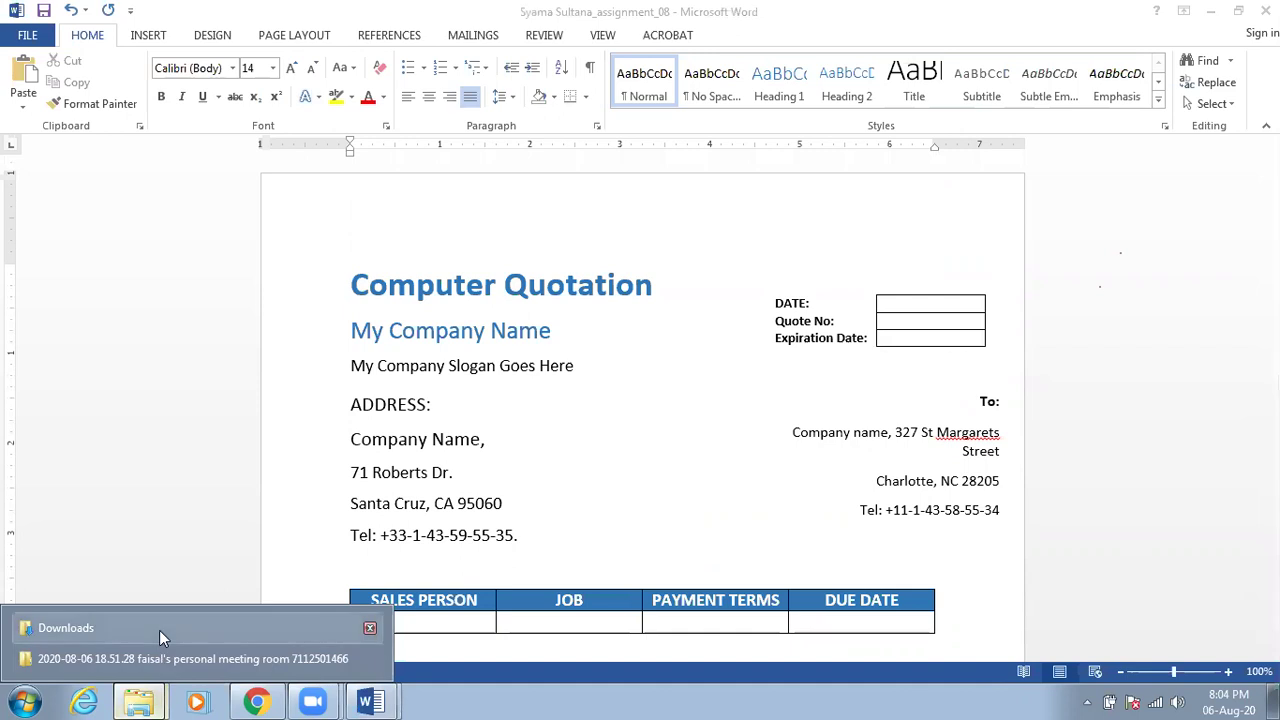
left_click(159, 630)
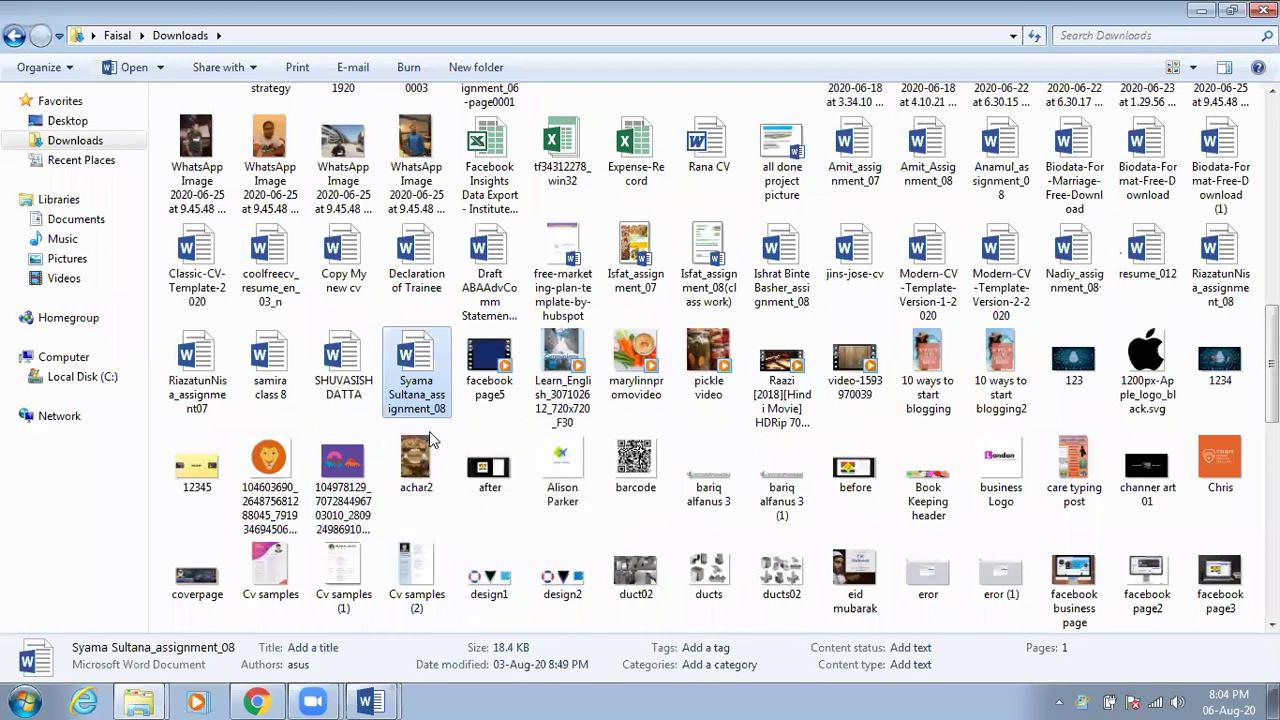
Look into MS Office professional plus 2013, then open MS Office - Batch 01 - Assignments and return to Downloads
scroll(388, 413, "down", 3)
scroll(432, 458, "down", 5)
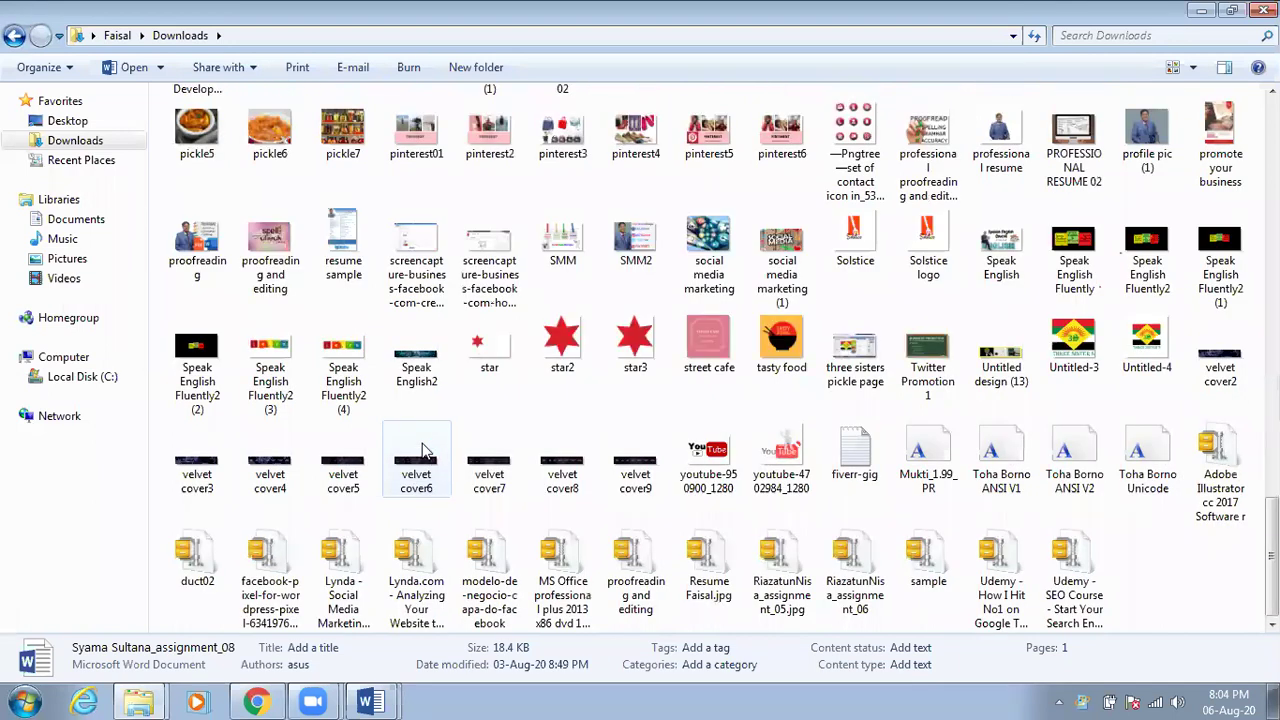
scroll(500, 460, "up", 3)
scroll(543, 471, "up", 7)
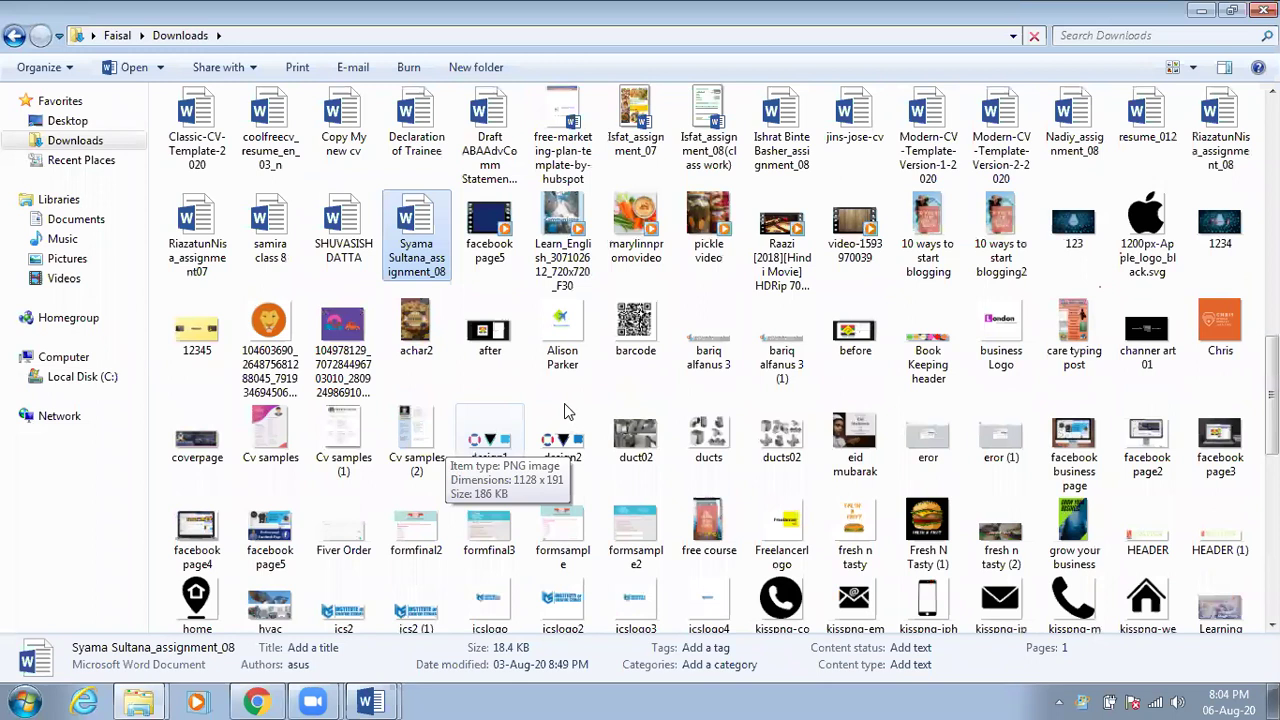
scroll(394, 200, "up", 8)
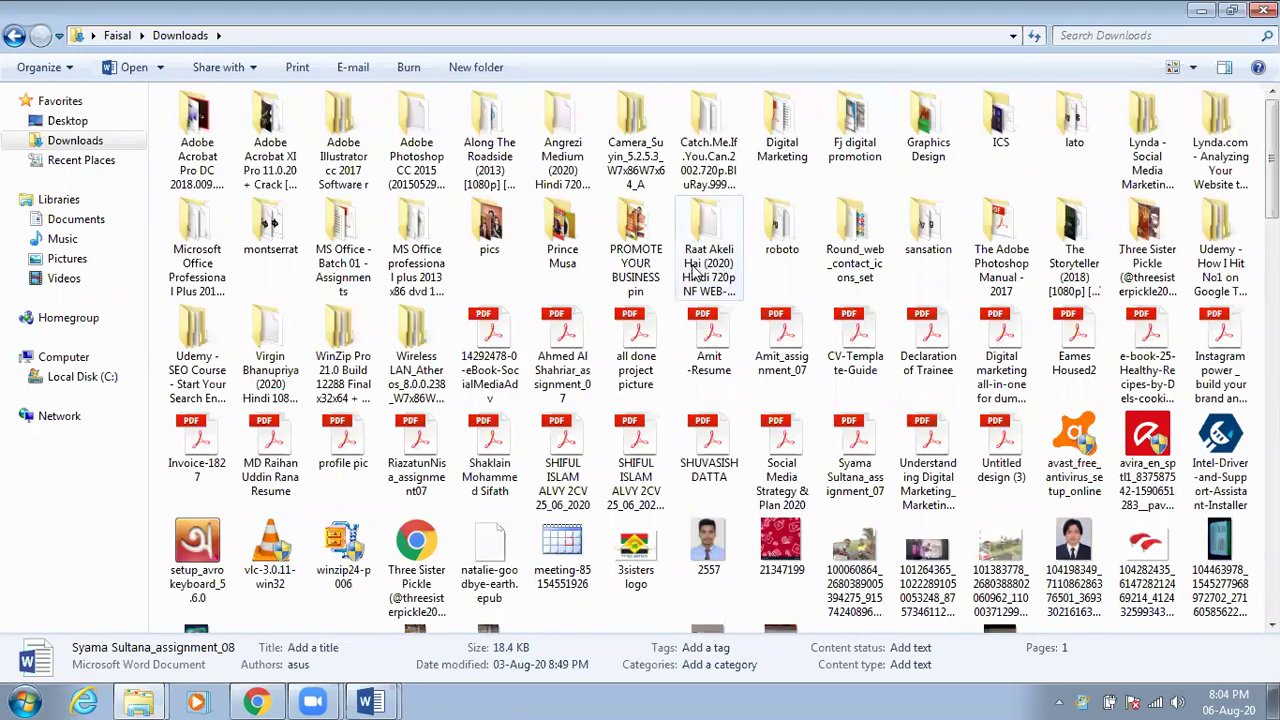
scroll(560, 330, "down", 4)
scroll(370, 310, "up", 5)
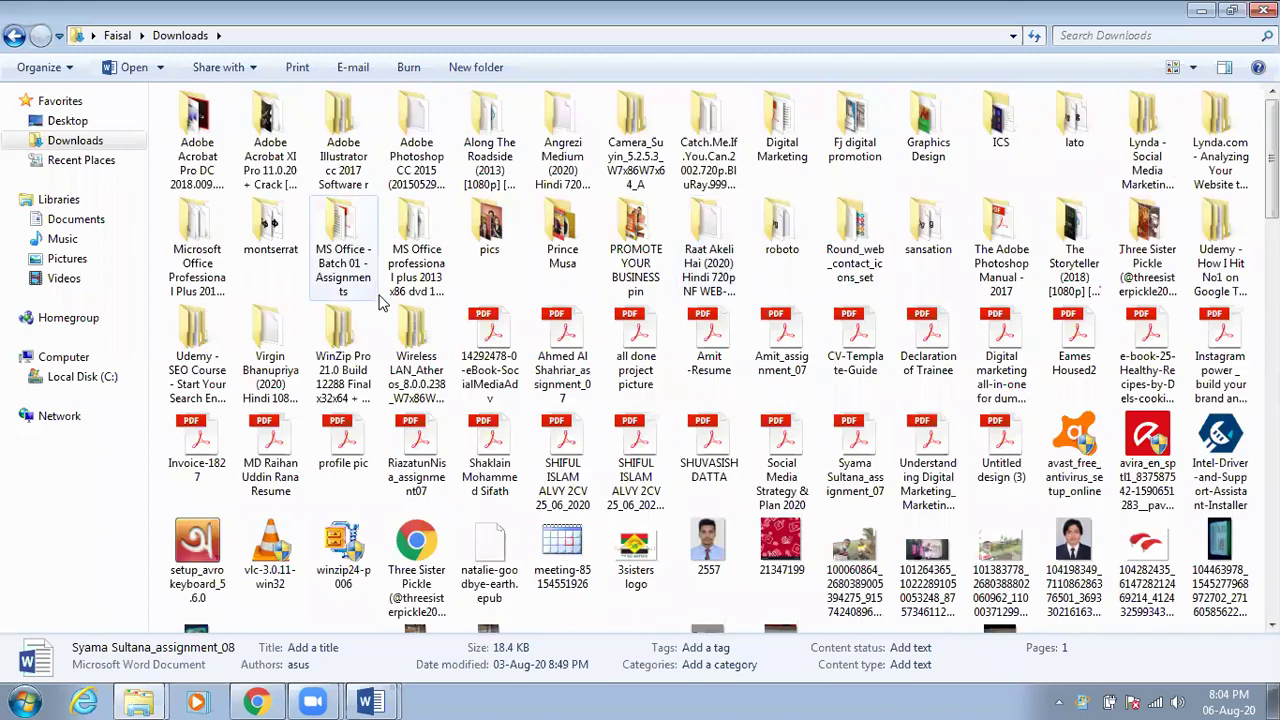
double_click(322, 219)
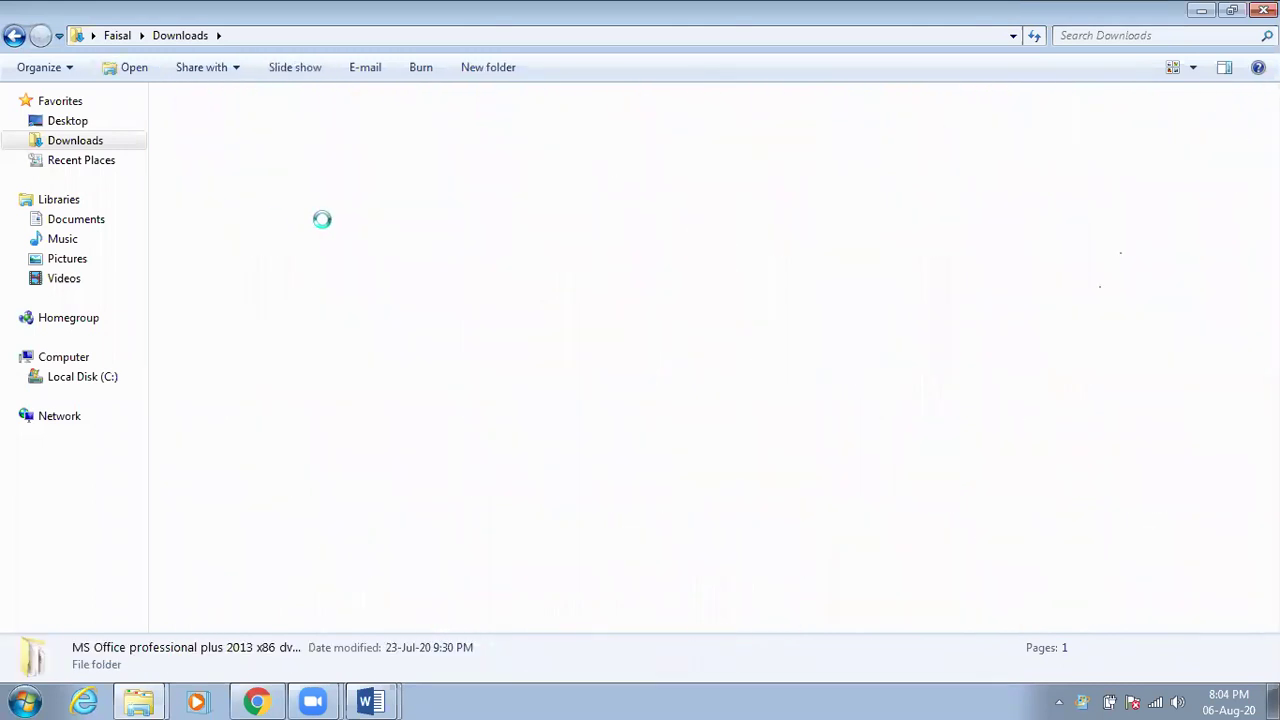
left_click(14, 36)
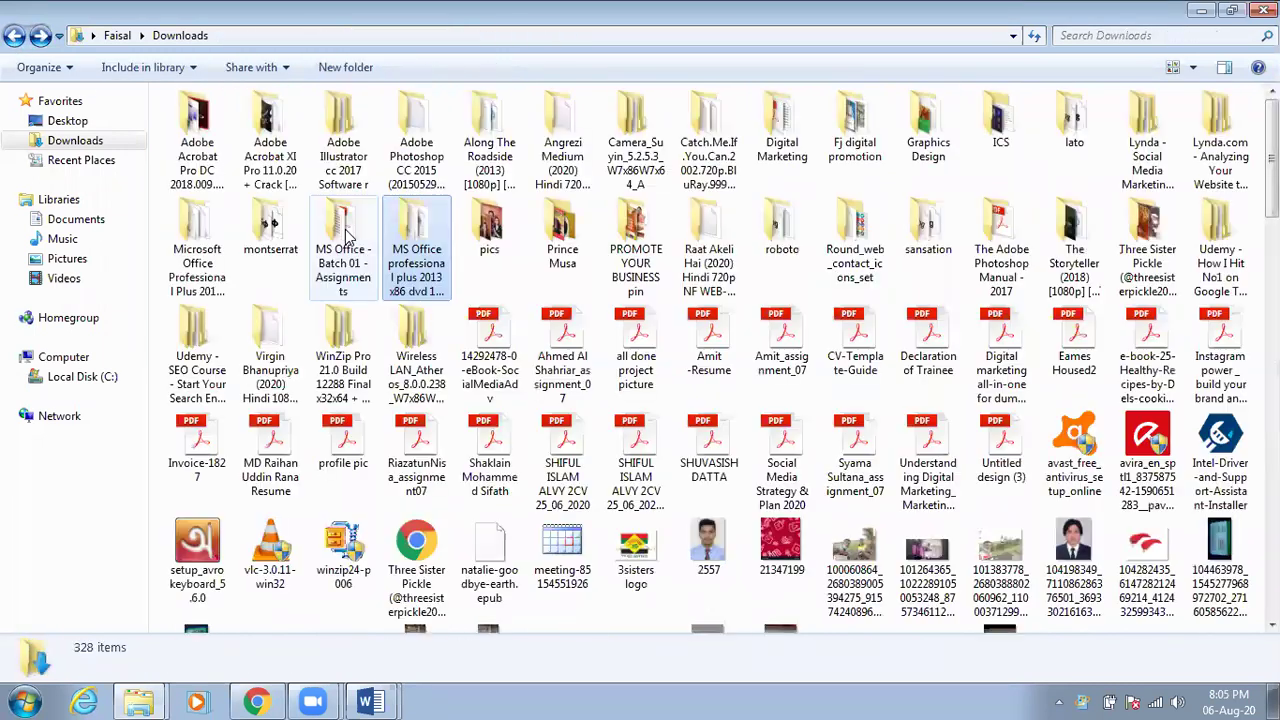
double_click(362, 240)
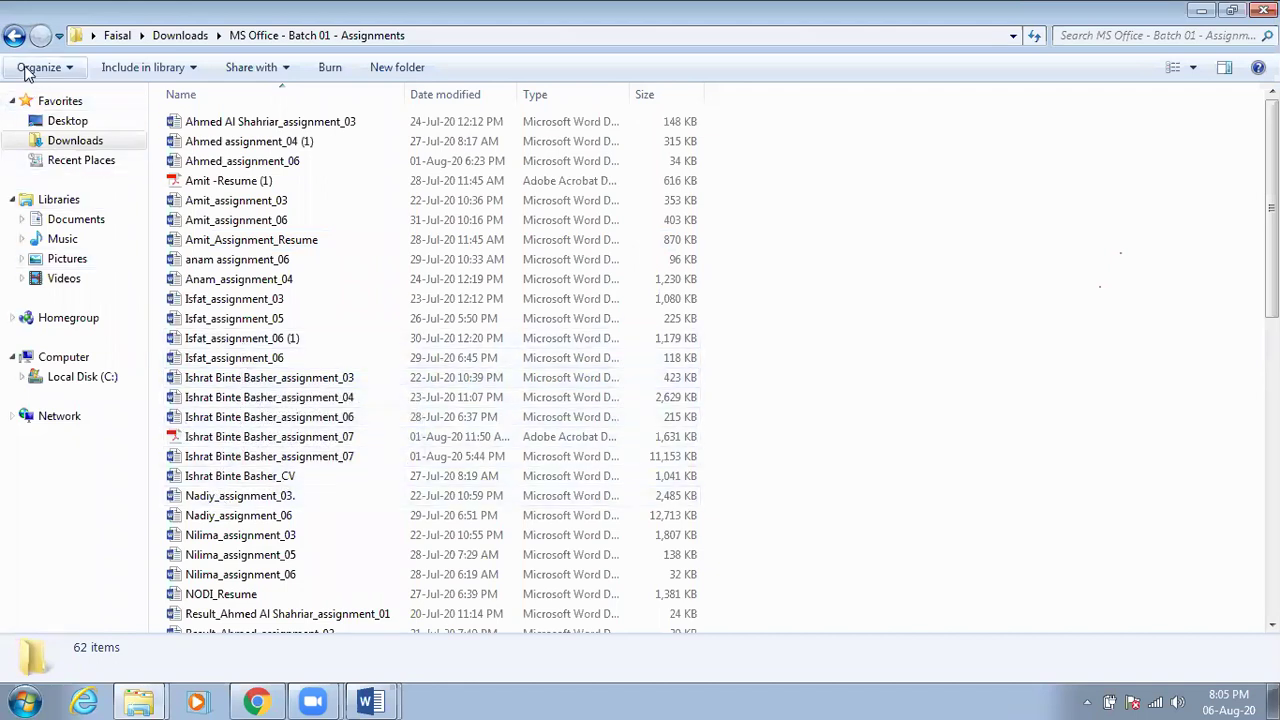
left_click(15, 37)
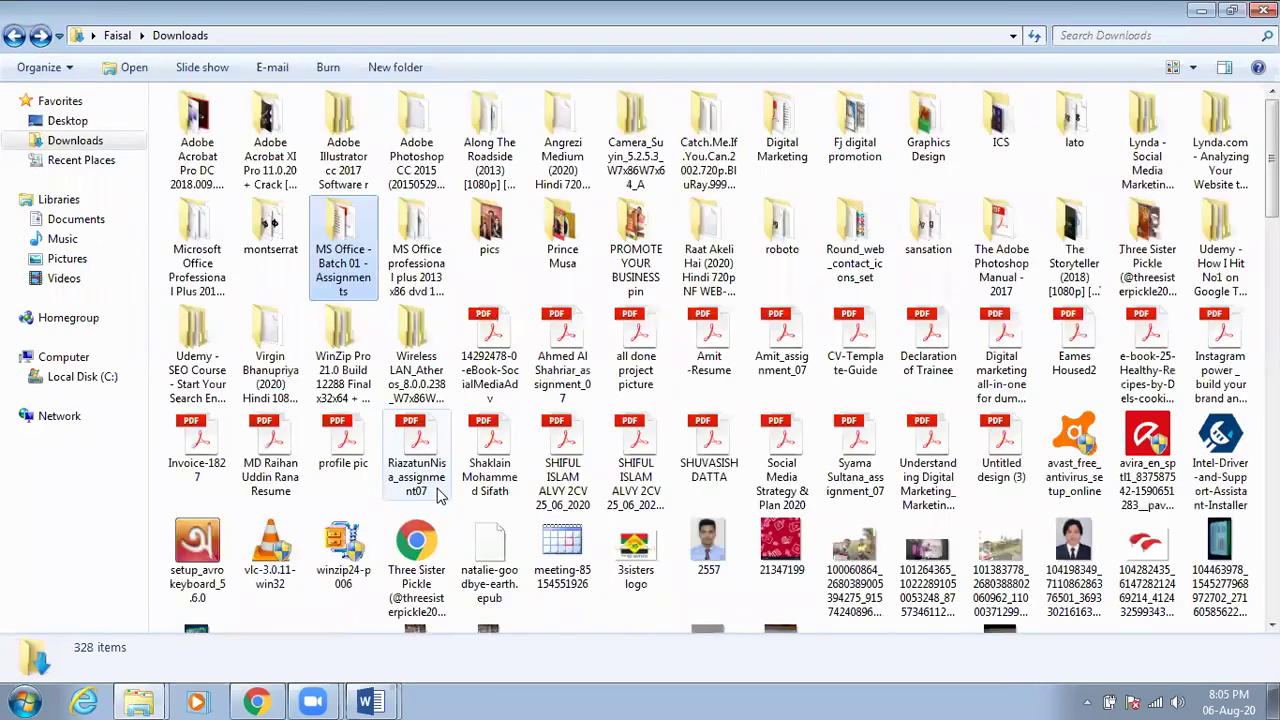
Step through the Downloads files with the I key, from a CV PDF down to the last files
left_click(558, 495)
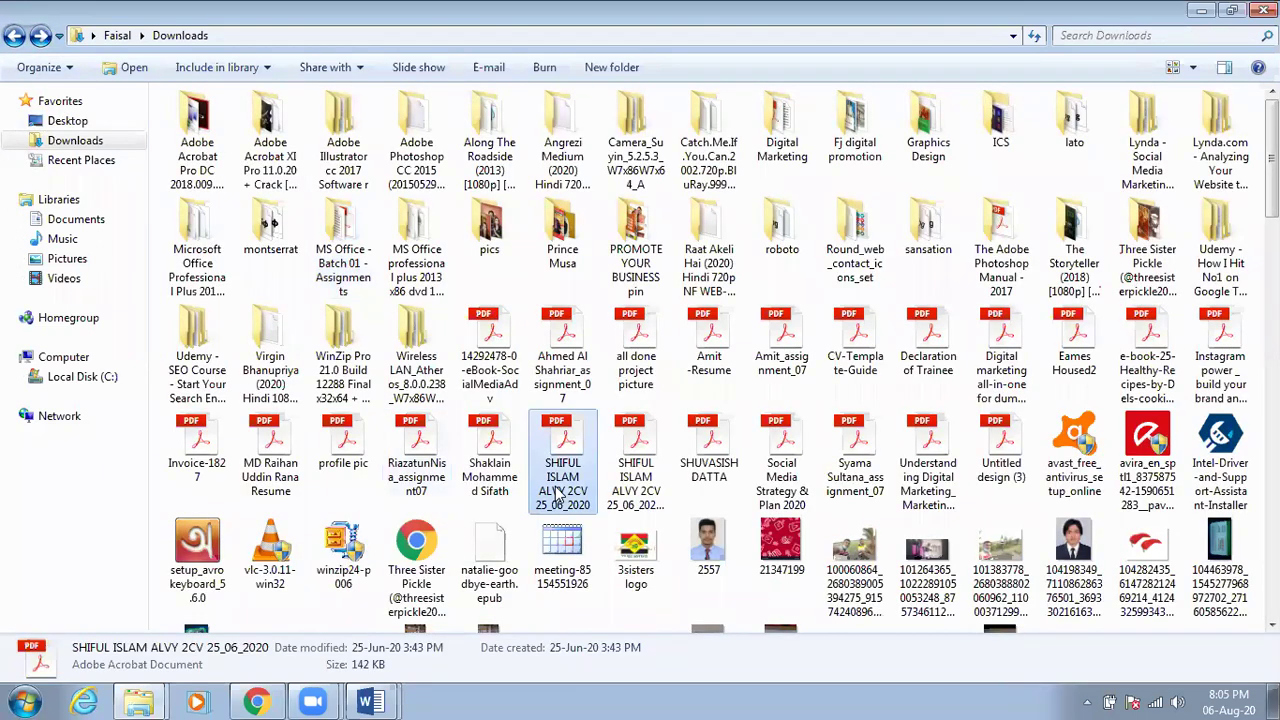
key("i")
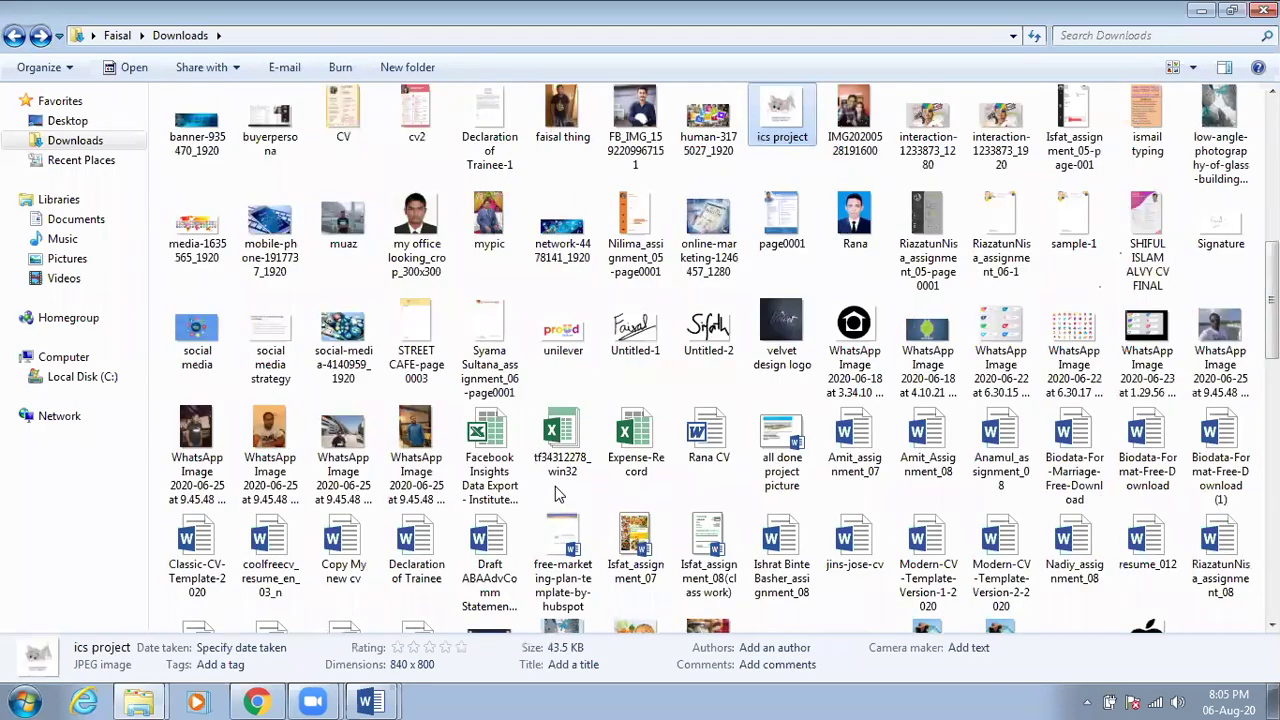
key("i")
key("i")
key("i")
key("i")
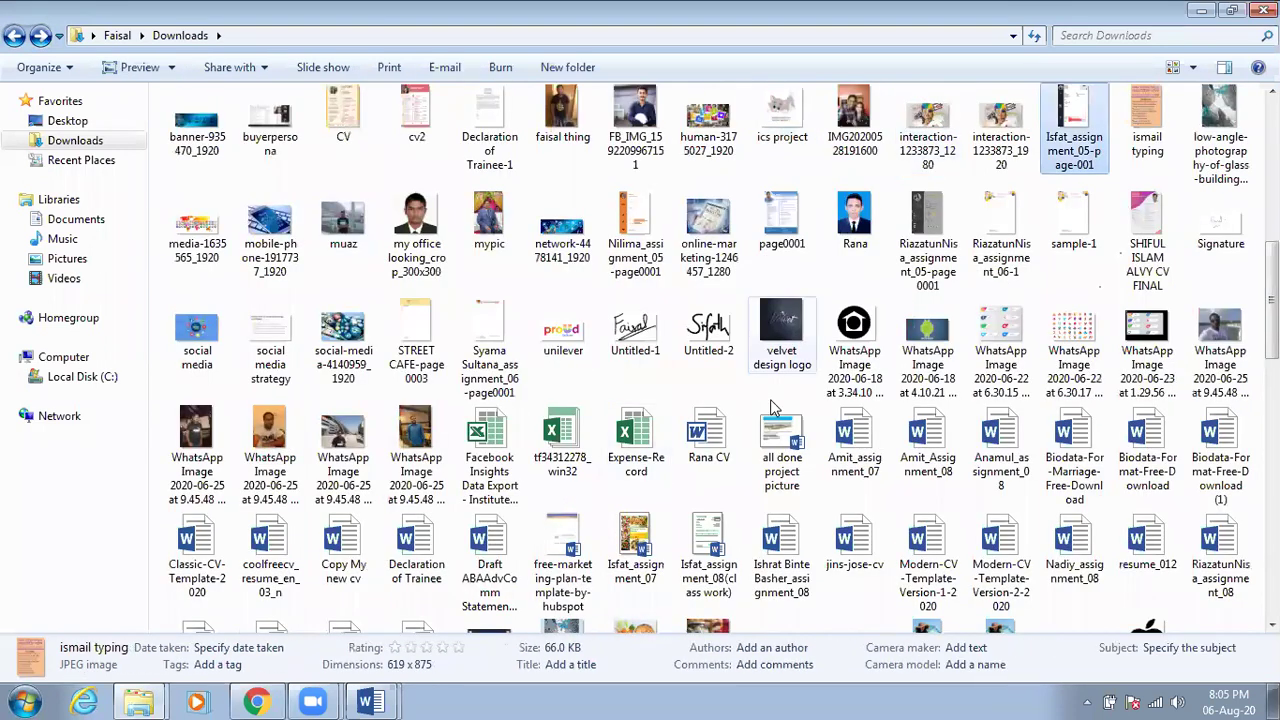
scroll(778, 401, "down", 3)
scroll(785, 345, "down", 3)
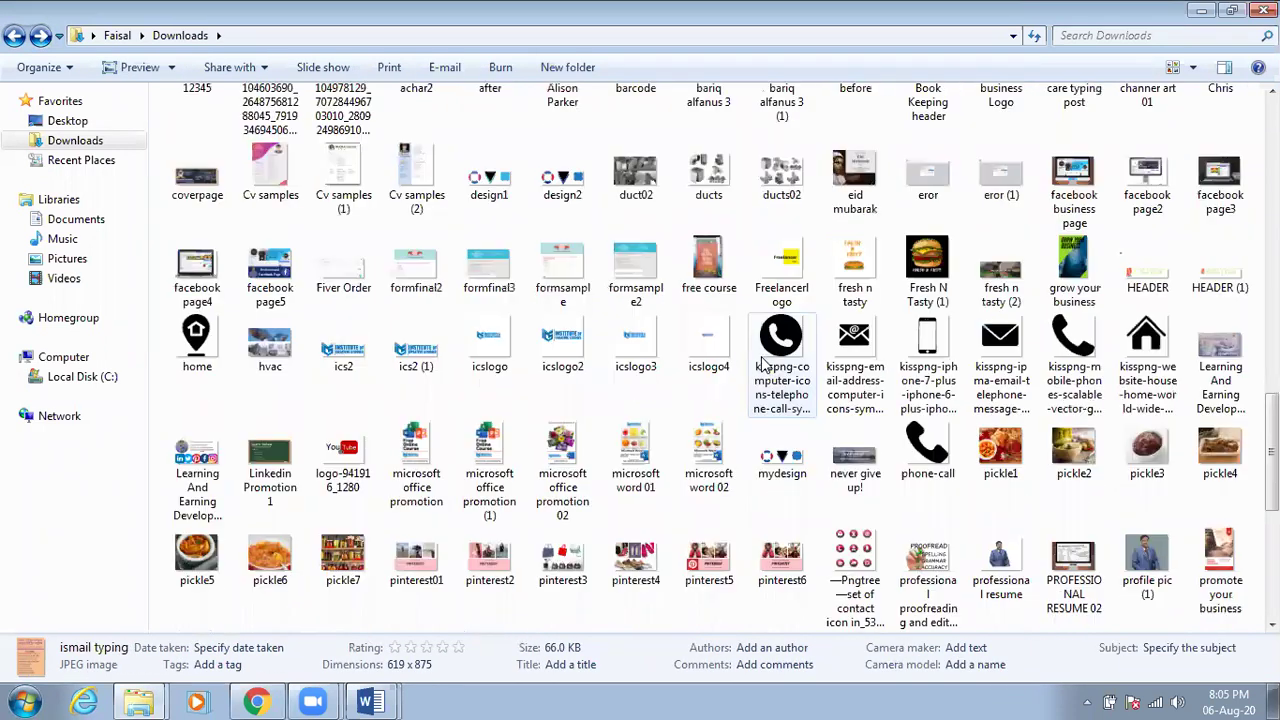
scroll(770, 278, "up", 3)
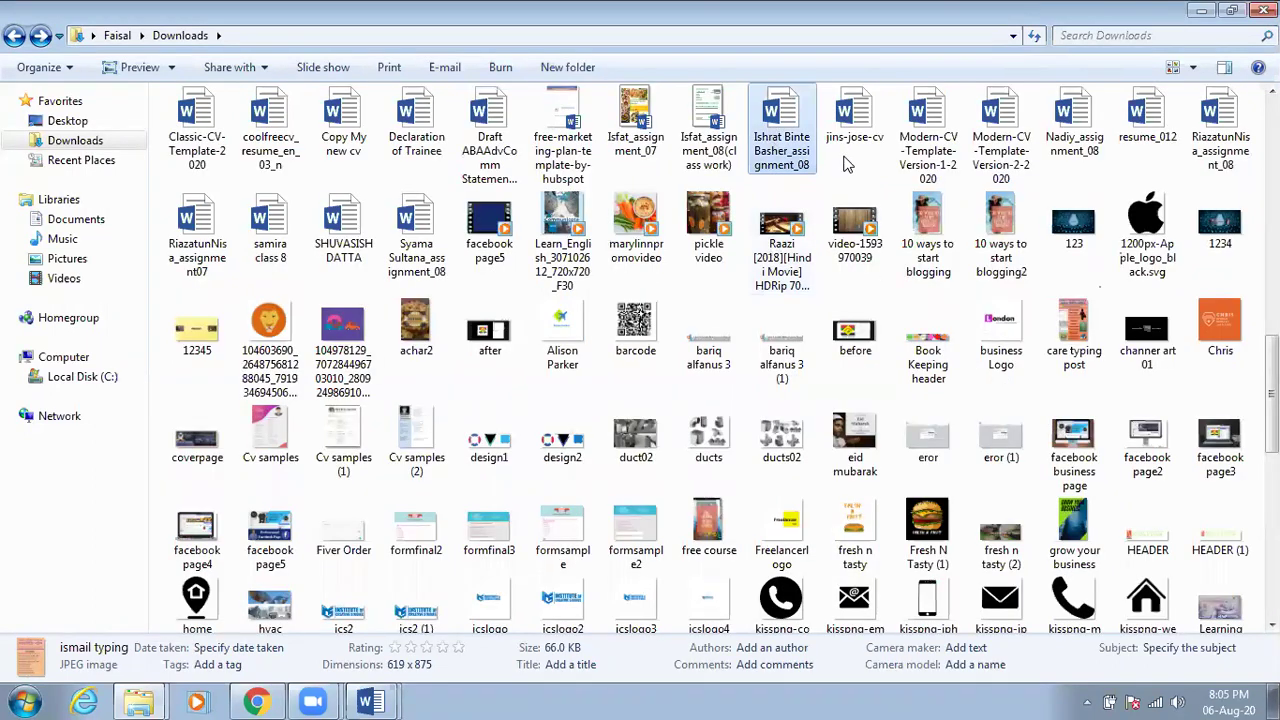
key("i")
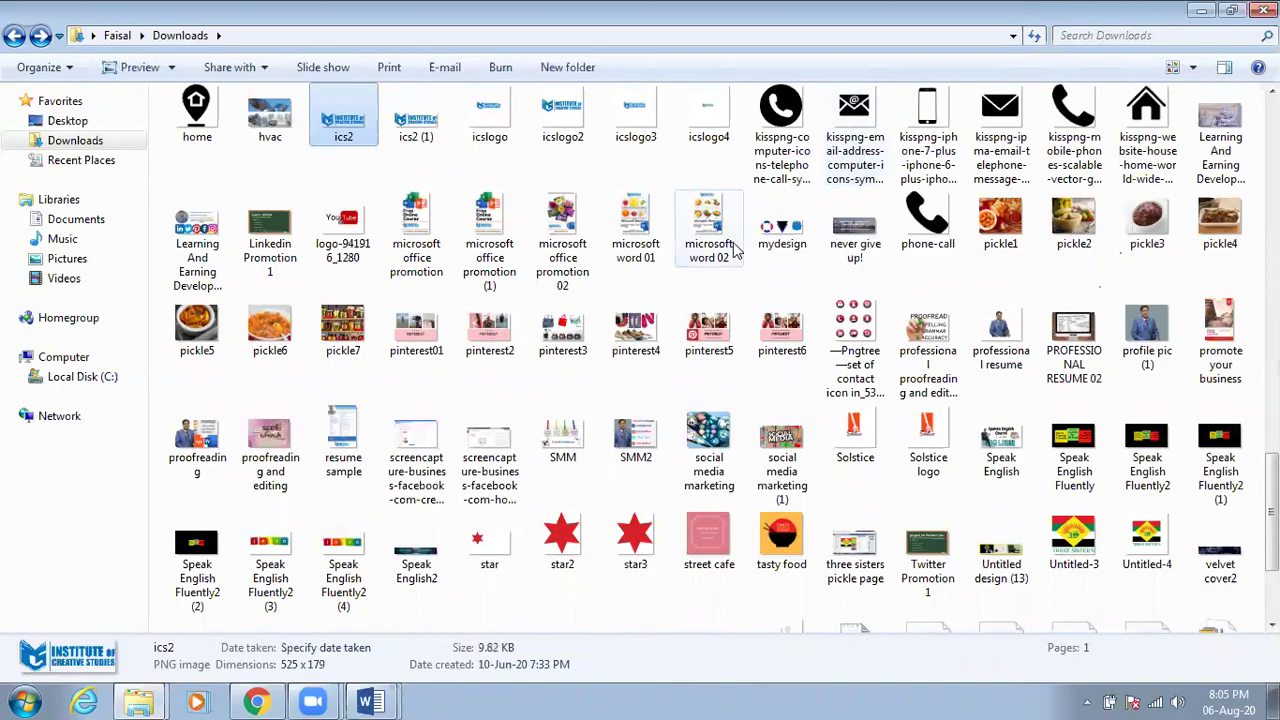
key("i")
key("i")
key("i")
key("i")
scroll(714, 273, "down", 3)
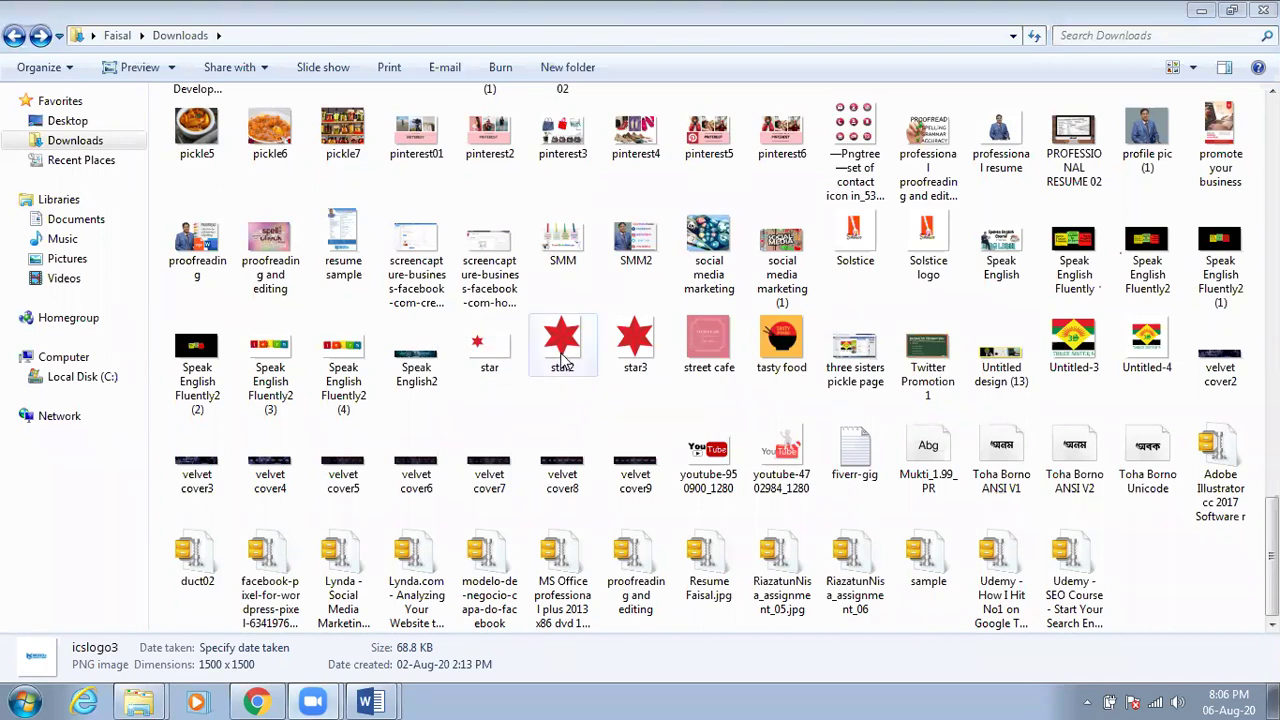
Scroll back up from the star2 image and select the Isfat_assignment_07 Word document
left_click(562, 358)
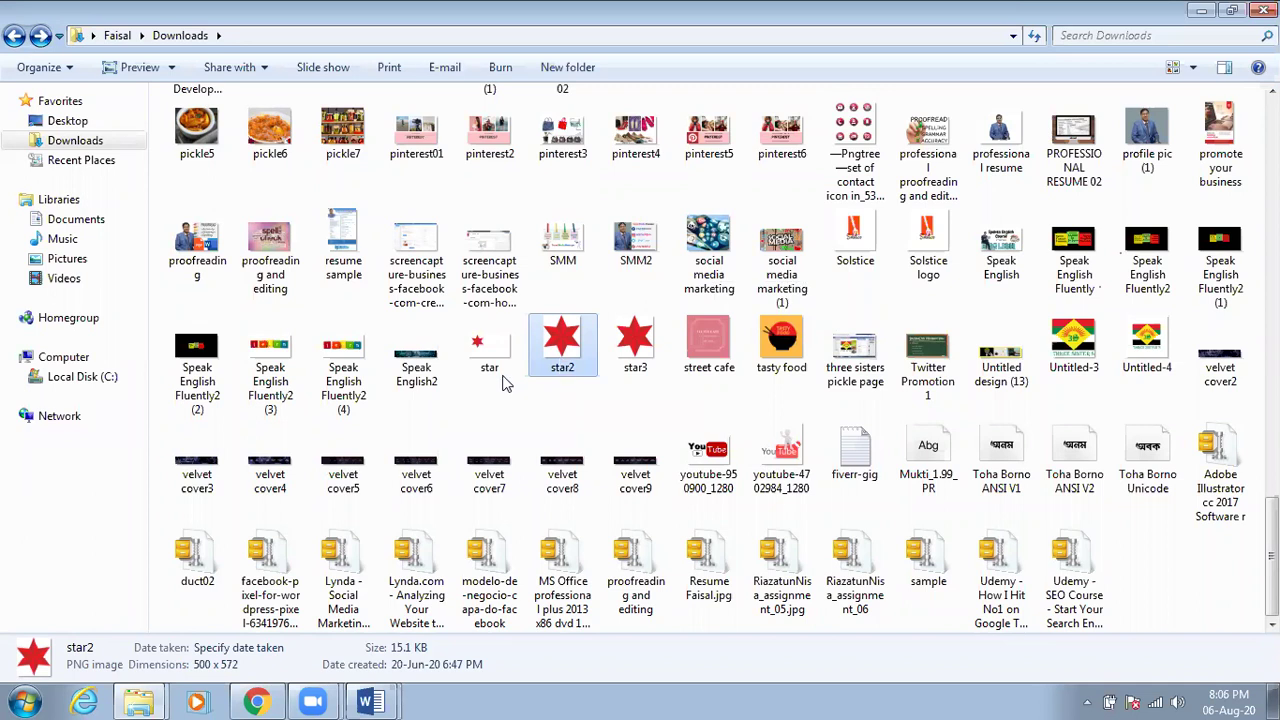
scroll(518, 410, "up", 3)
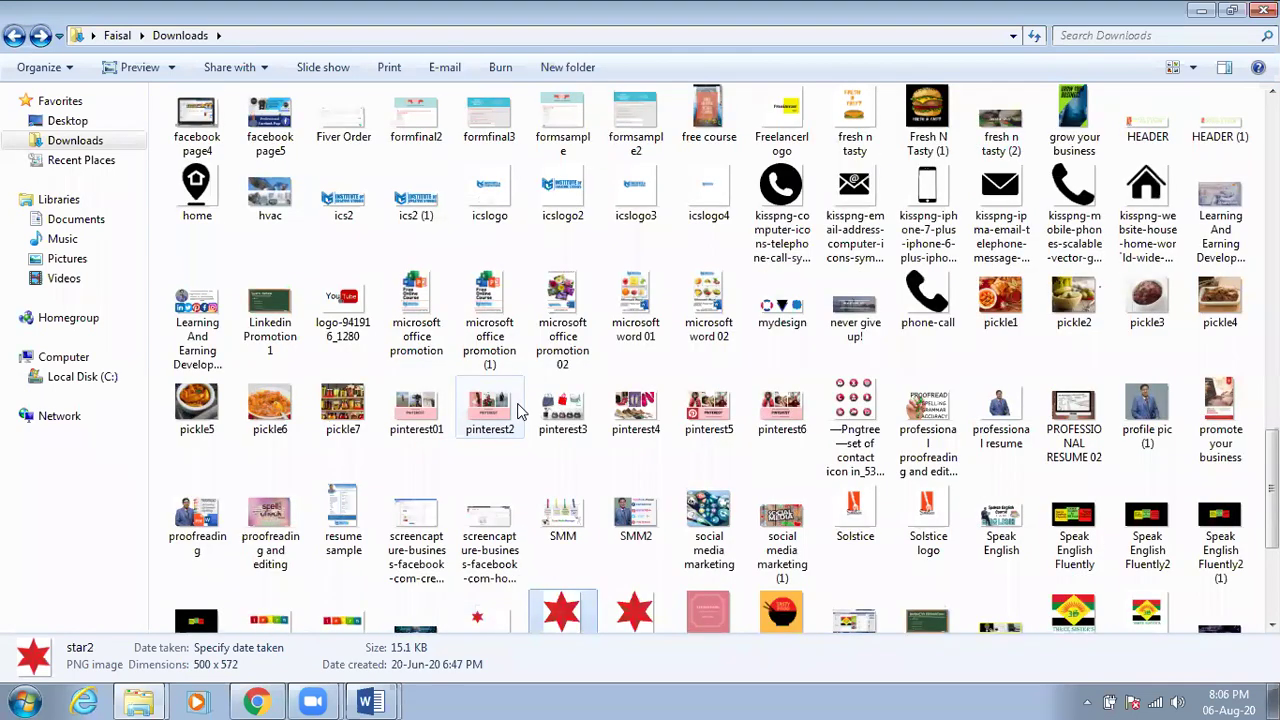
scroll(518, 410, "up", 3)
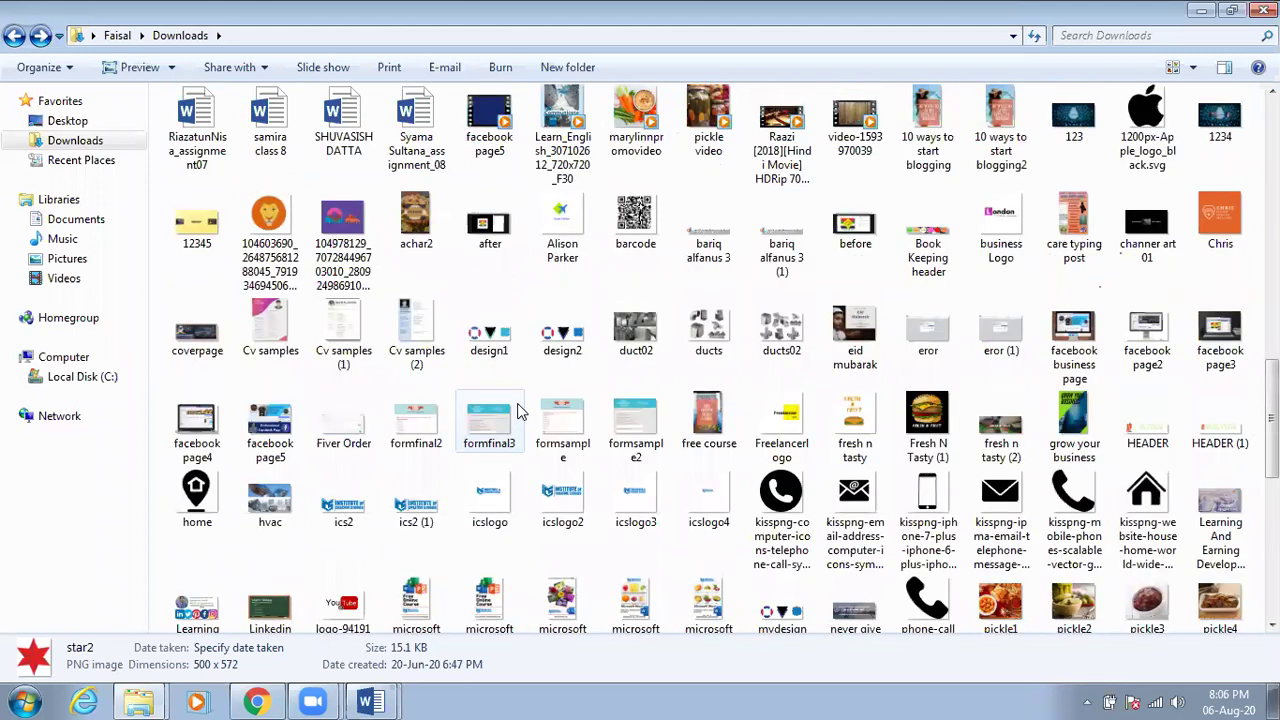
scroll(518, 410, "up", 3)
scroll(518, 410, "up", 3)
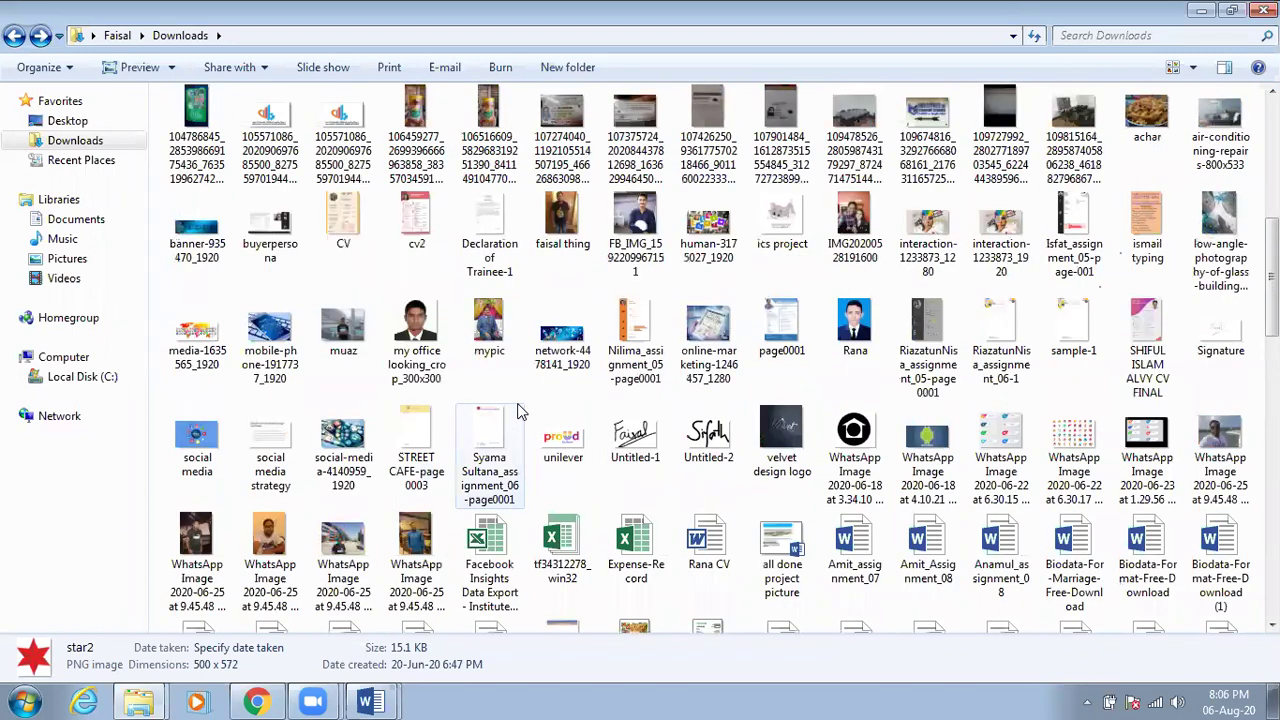
scroll(518, 410, "down", 6)
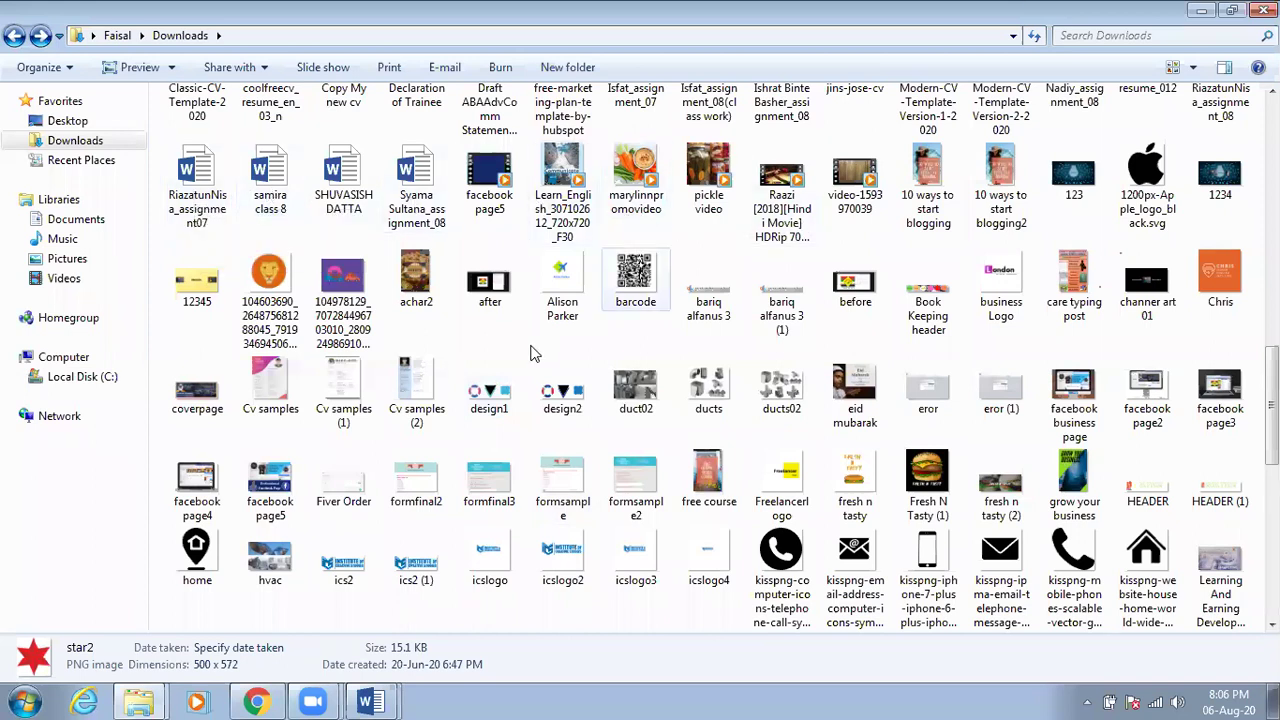
scroll(533, 358, "down", 5)
scroll(533, 358, "up", 3)
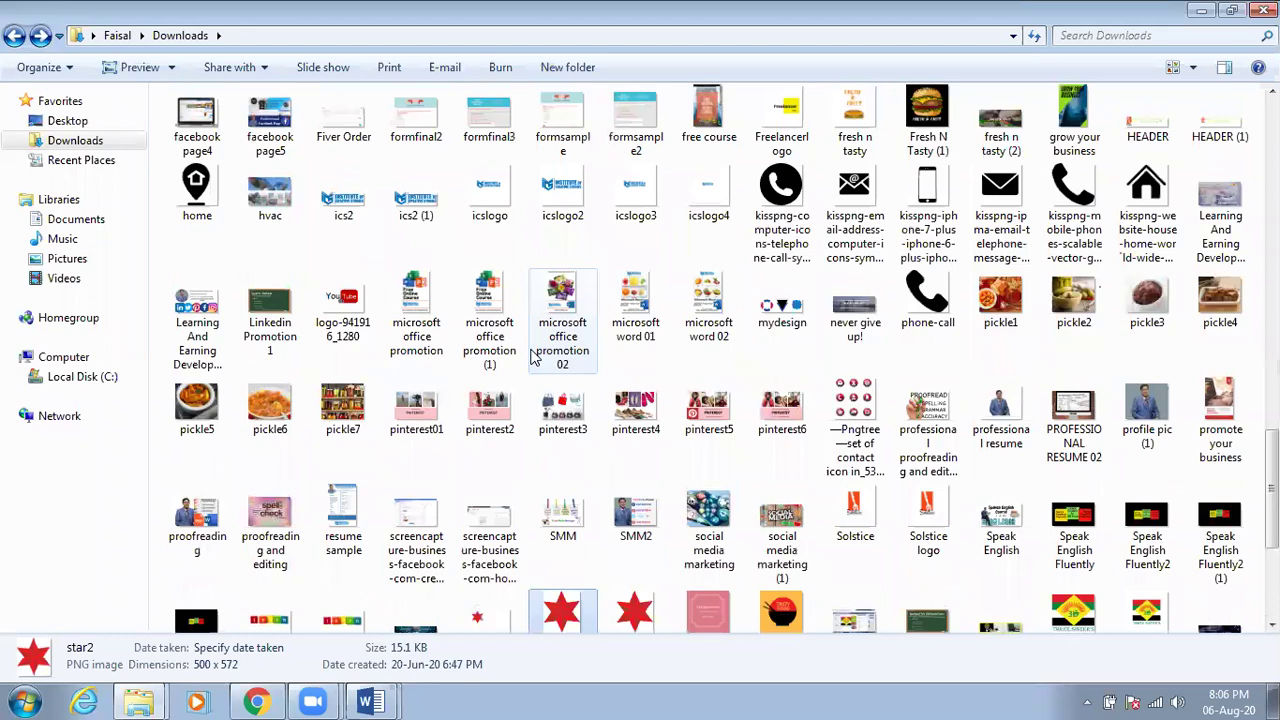
scroll(533, 358, "up", 15)
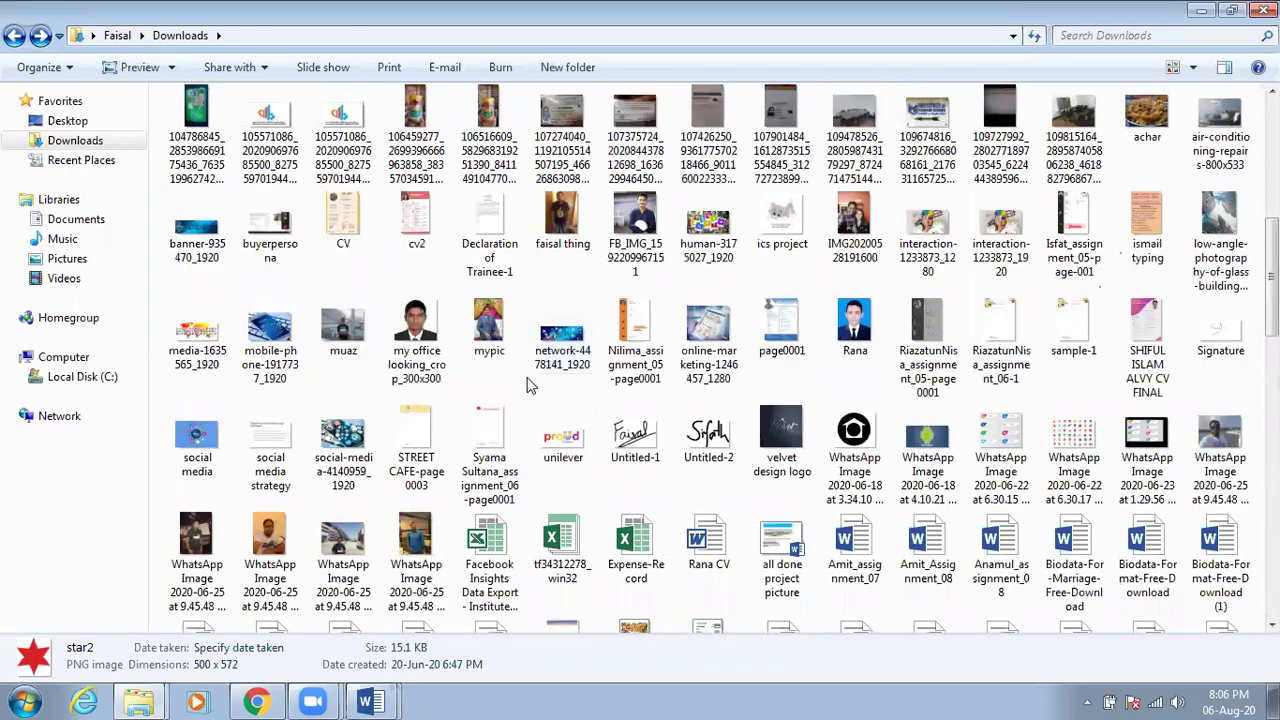
scroll(530, 386, "up", 10)
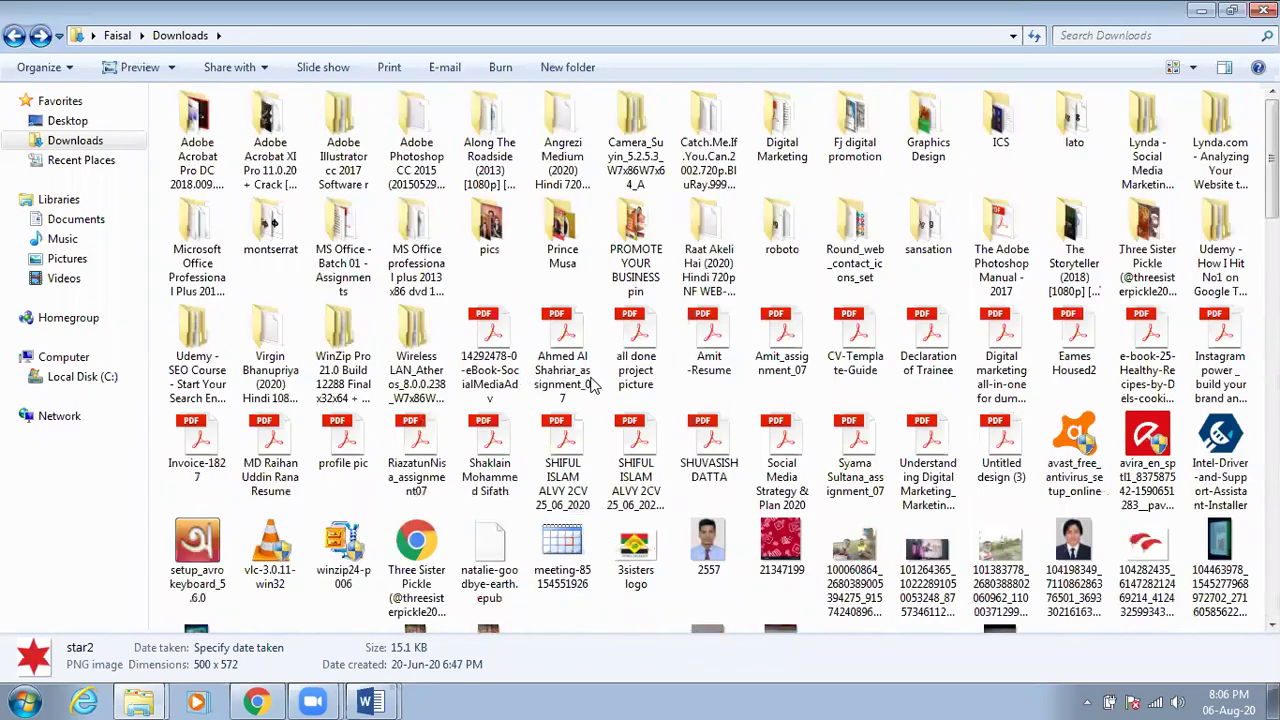
scroll(590, 386, "down", 20)
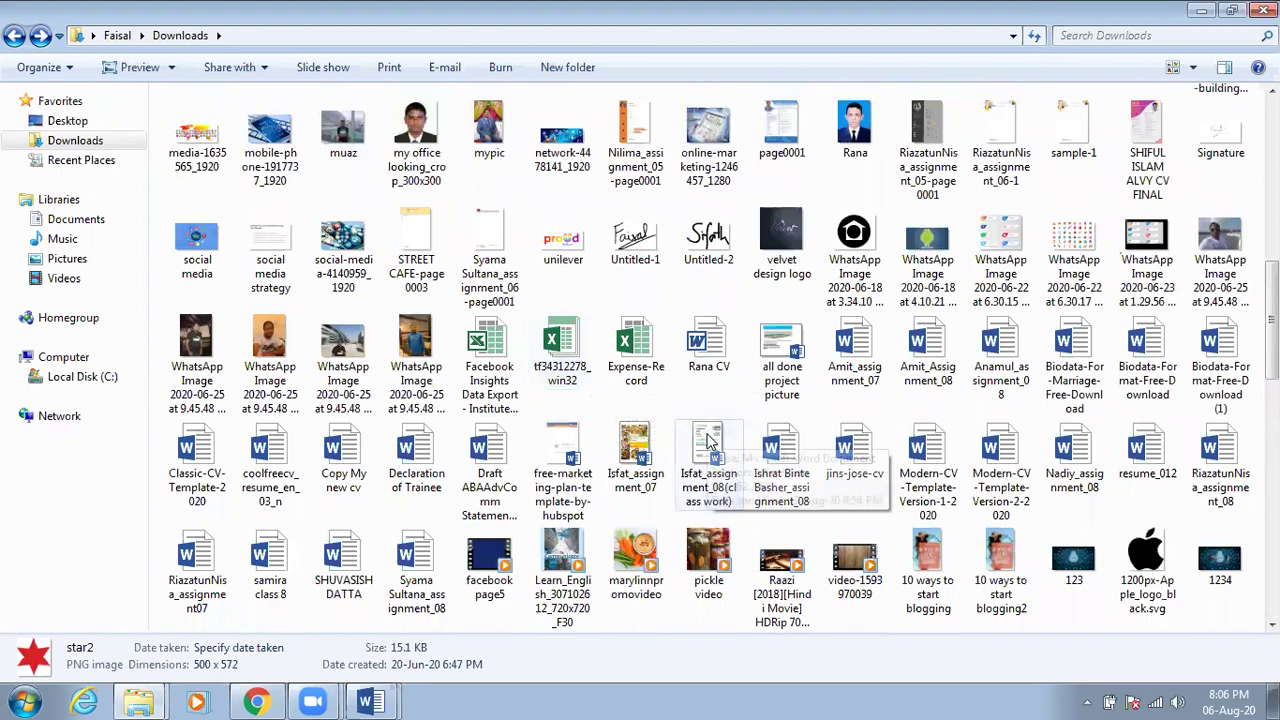
left_click(662, 446)
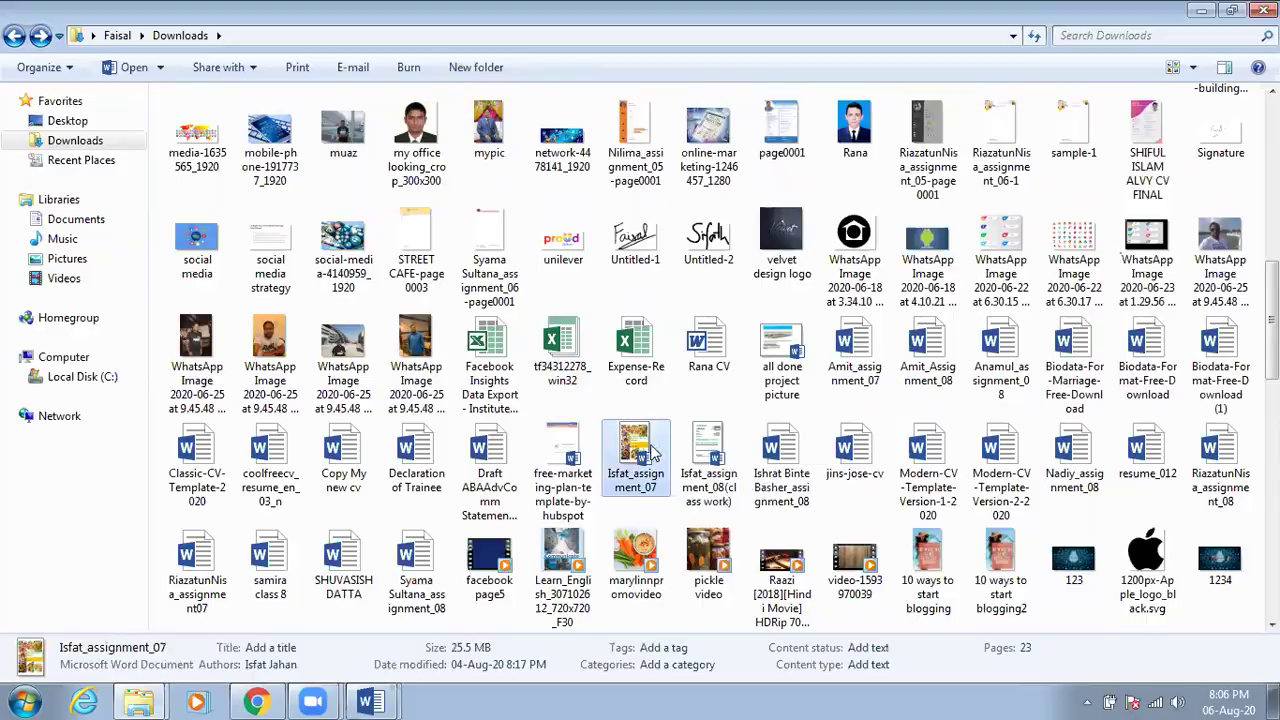
Open Isfat_assignment_07 in Word and scroll down past the cover and contents
double_click(652, 452)
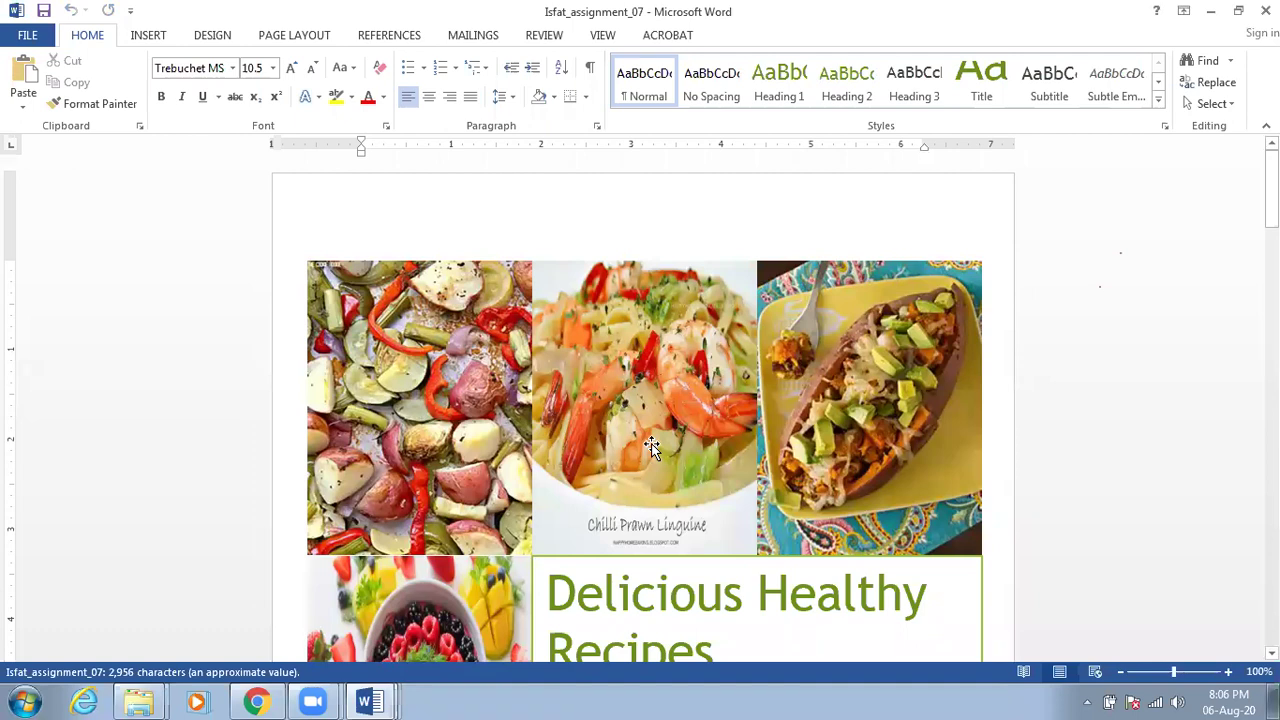
scroll(650, 447, "down", 5)
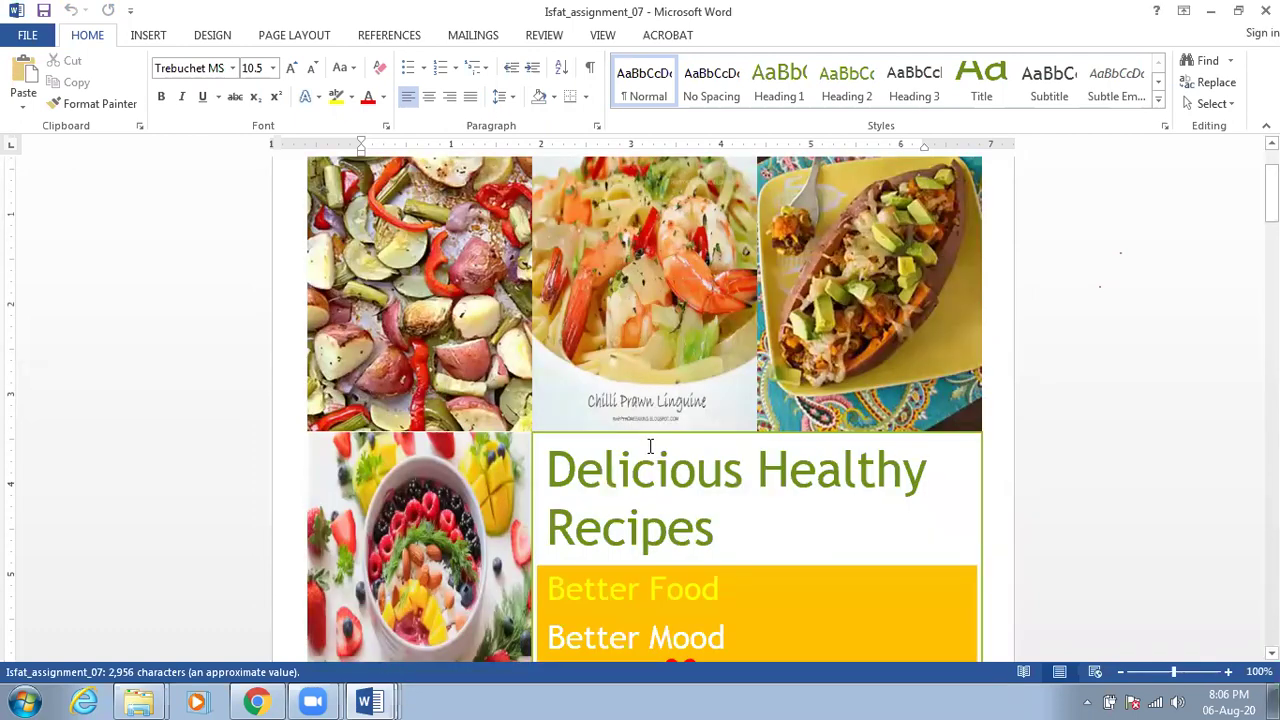
scroll(645, 443, "down", 4)
scroll(646, 440, "down", 5)
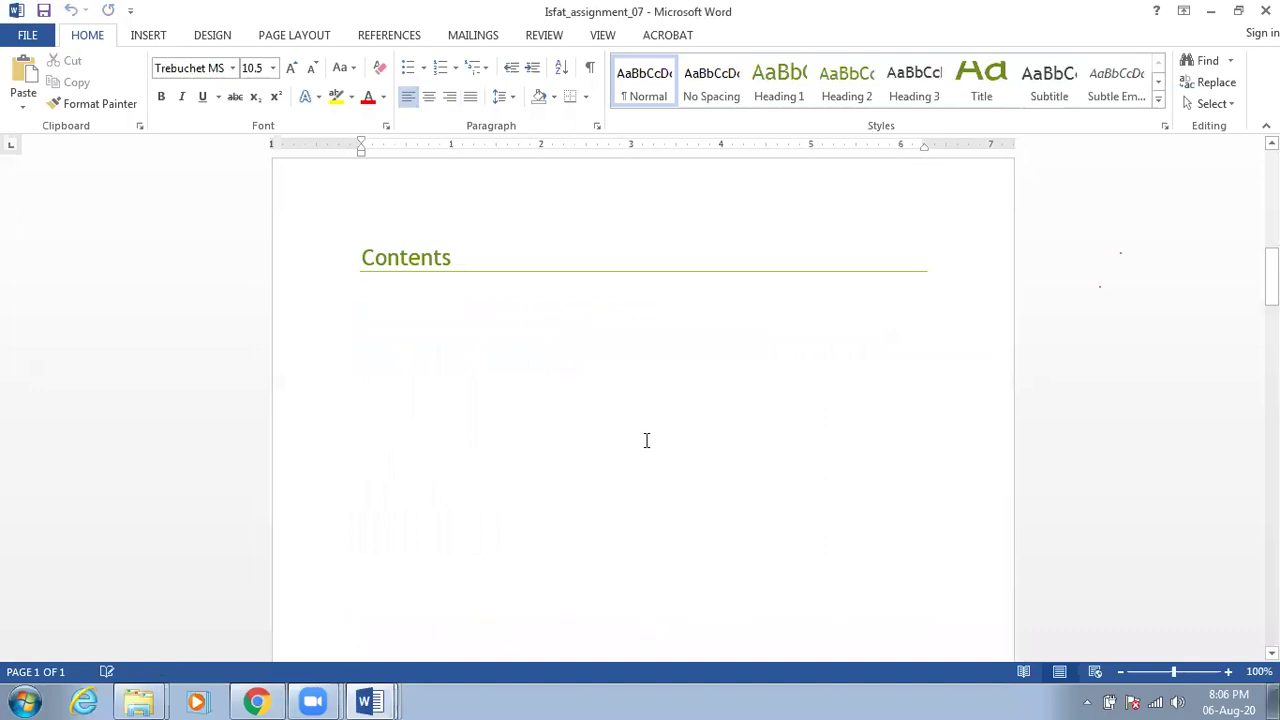
scroll(403, 300, "down", 1)
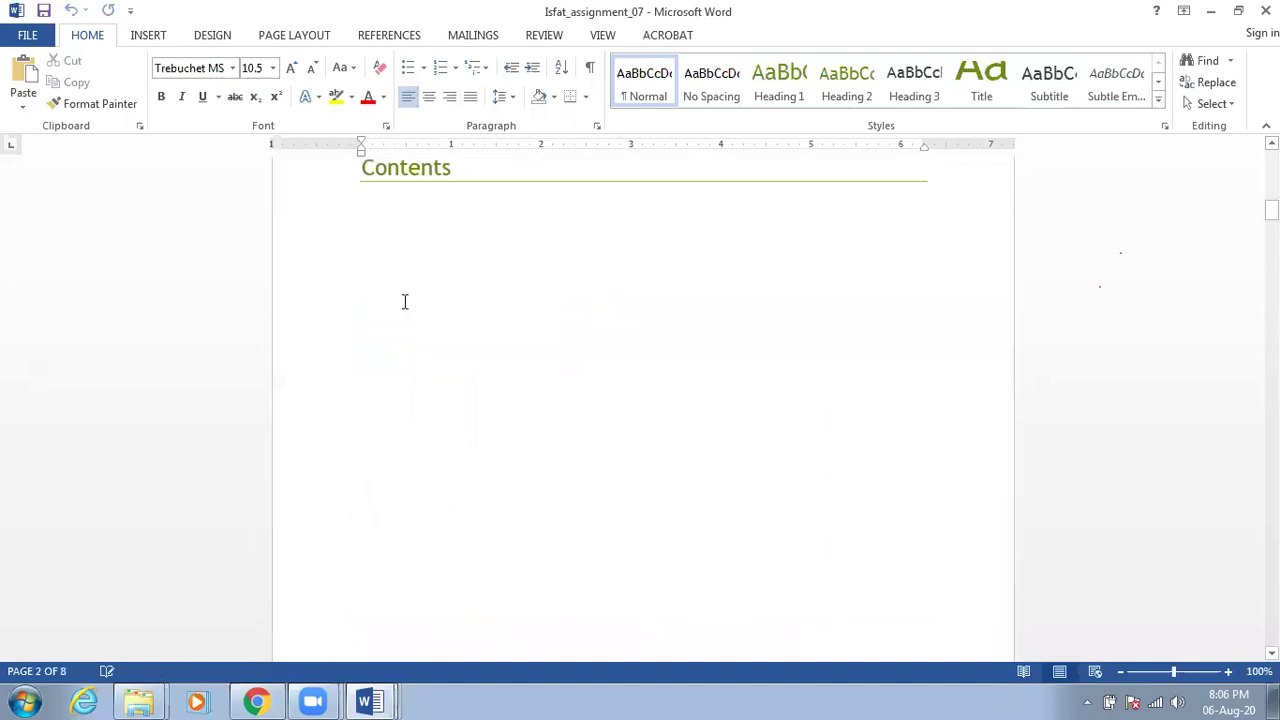
scroll(402, 299, "up", 1)
scroll(440, 414, "down", 10)
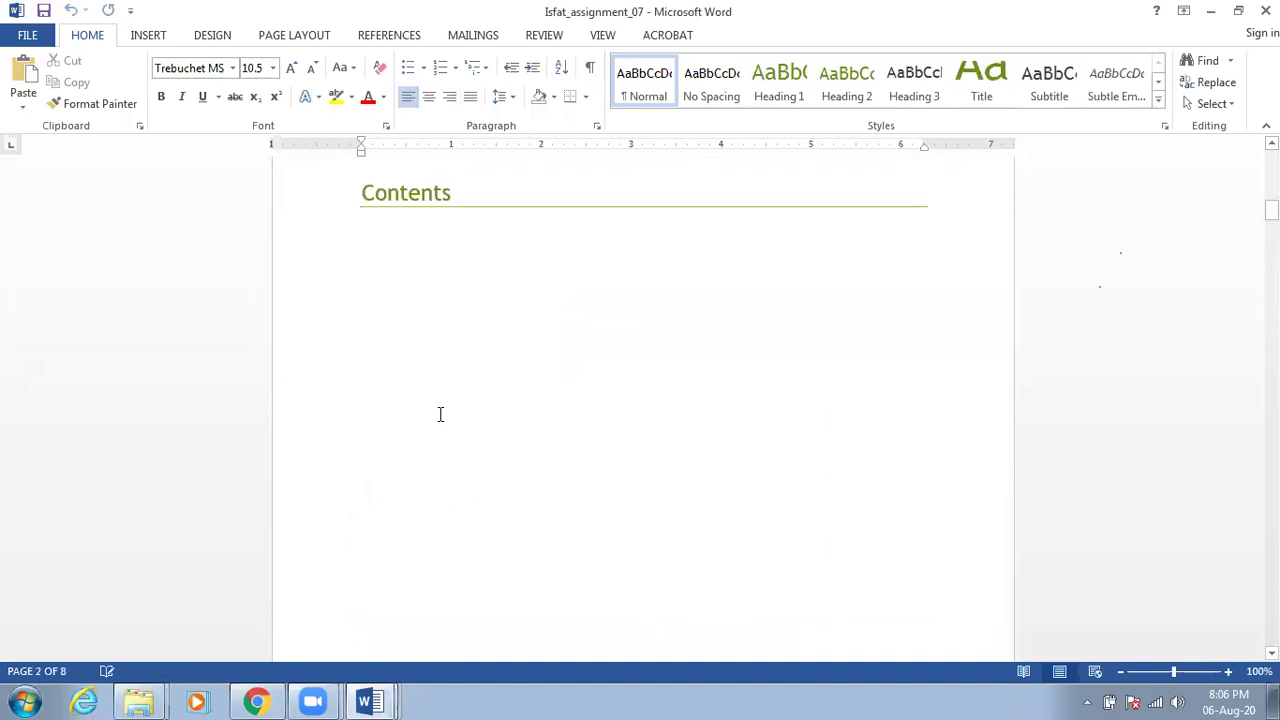
scroll(440, 418, "down", 2)
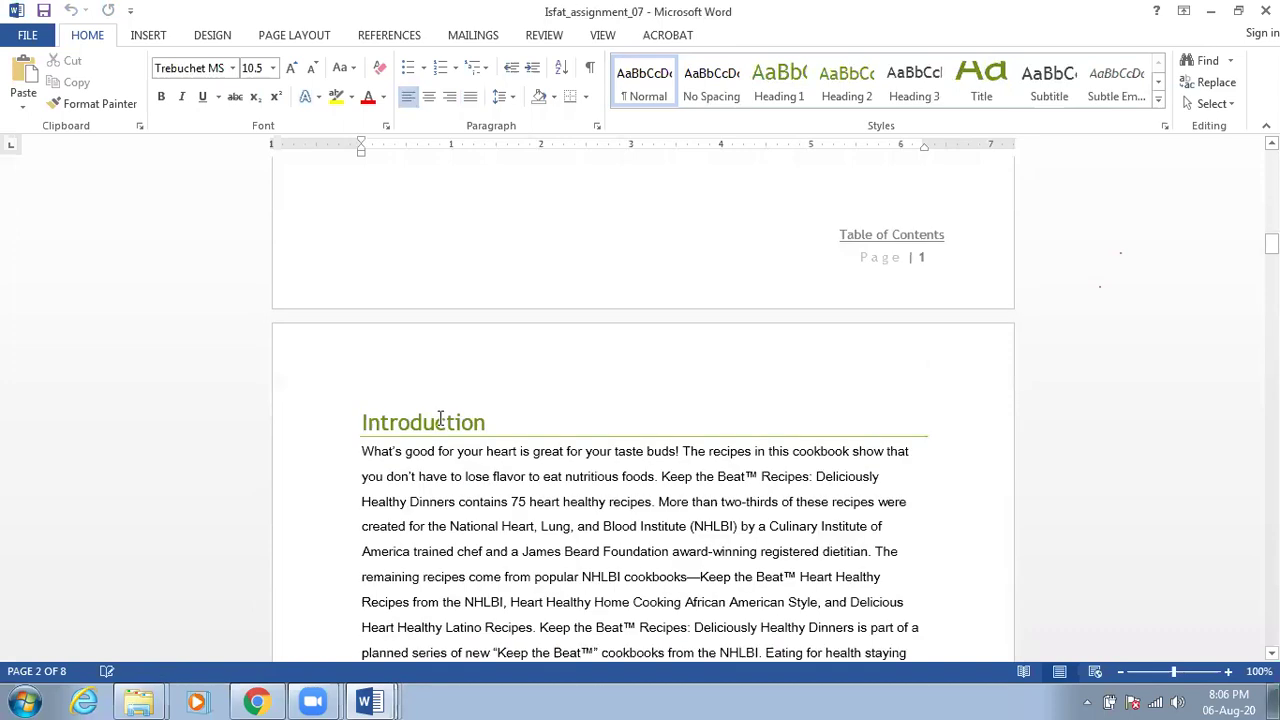
scroll(478, 388, "down", 2)
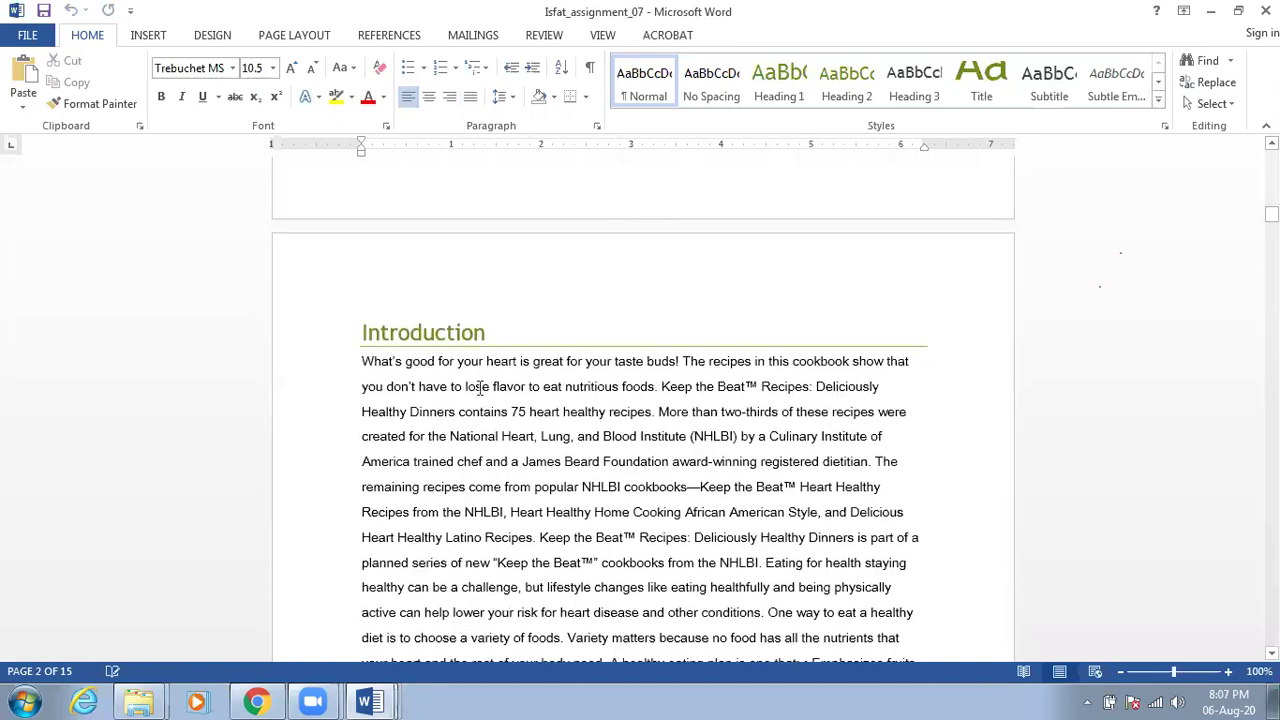
Confirm the Introduction heading uses Heading 1, then move to the Turkey Club Burger banner
left_click(450, 335)
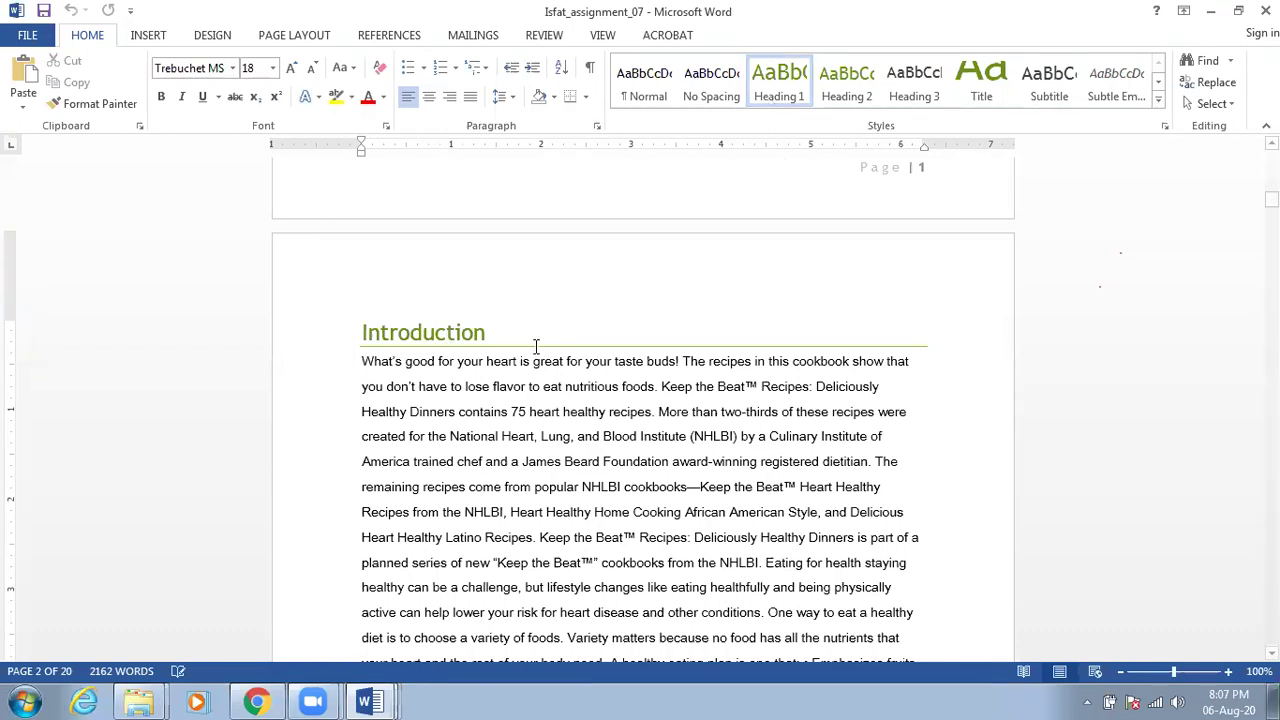
scroll(536, 346, "down", 3)
scroll(527, 376, "down", 15)
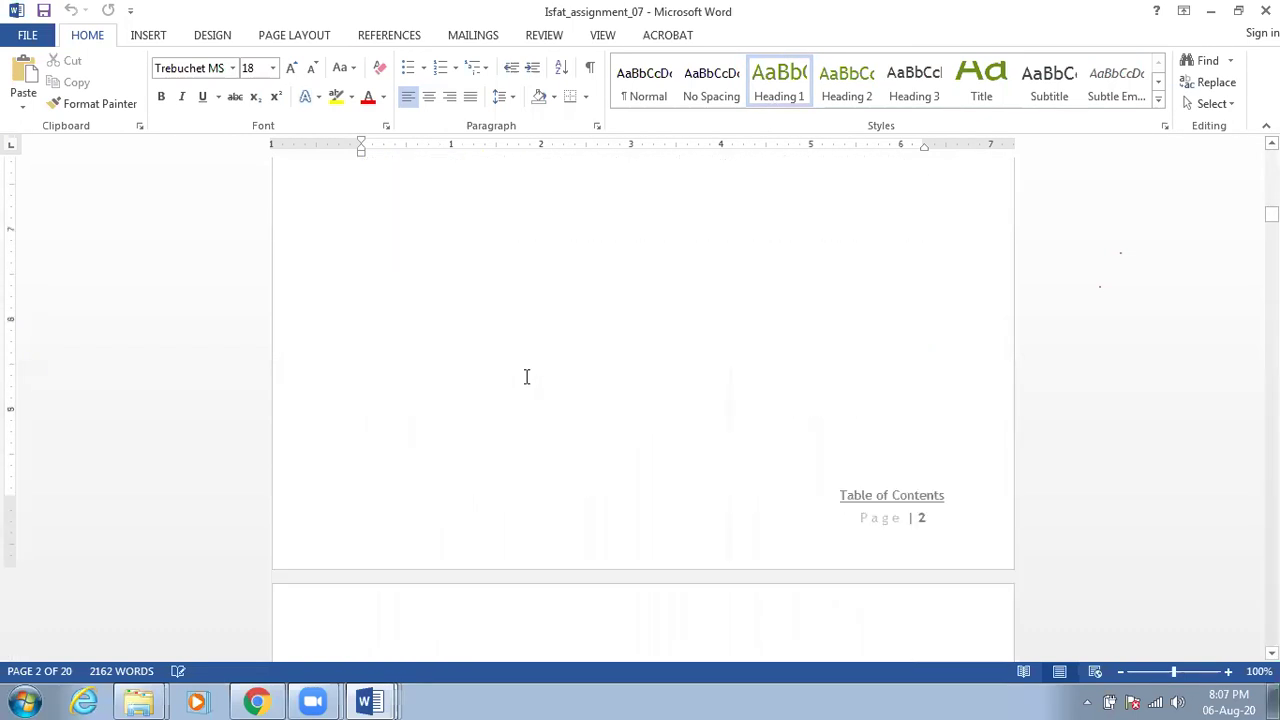
scroll(524, 376, "down", 3)
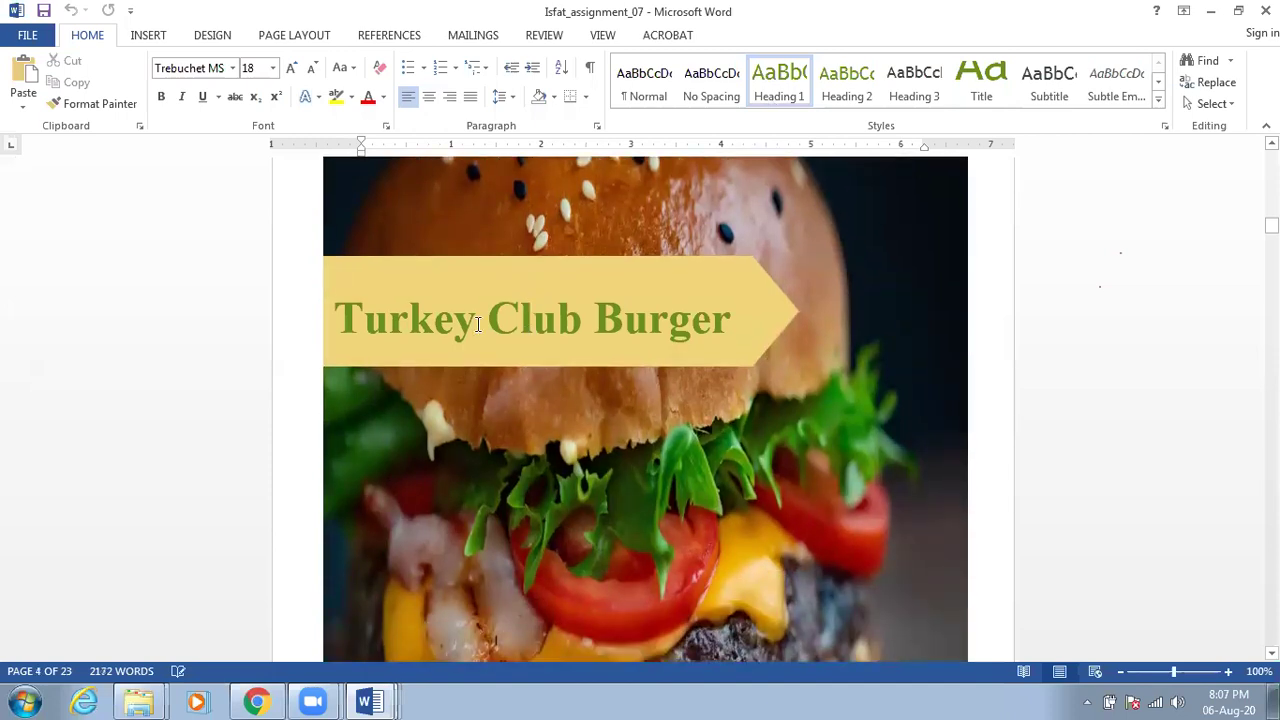
left_click(455, 320)
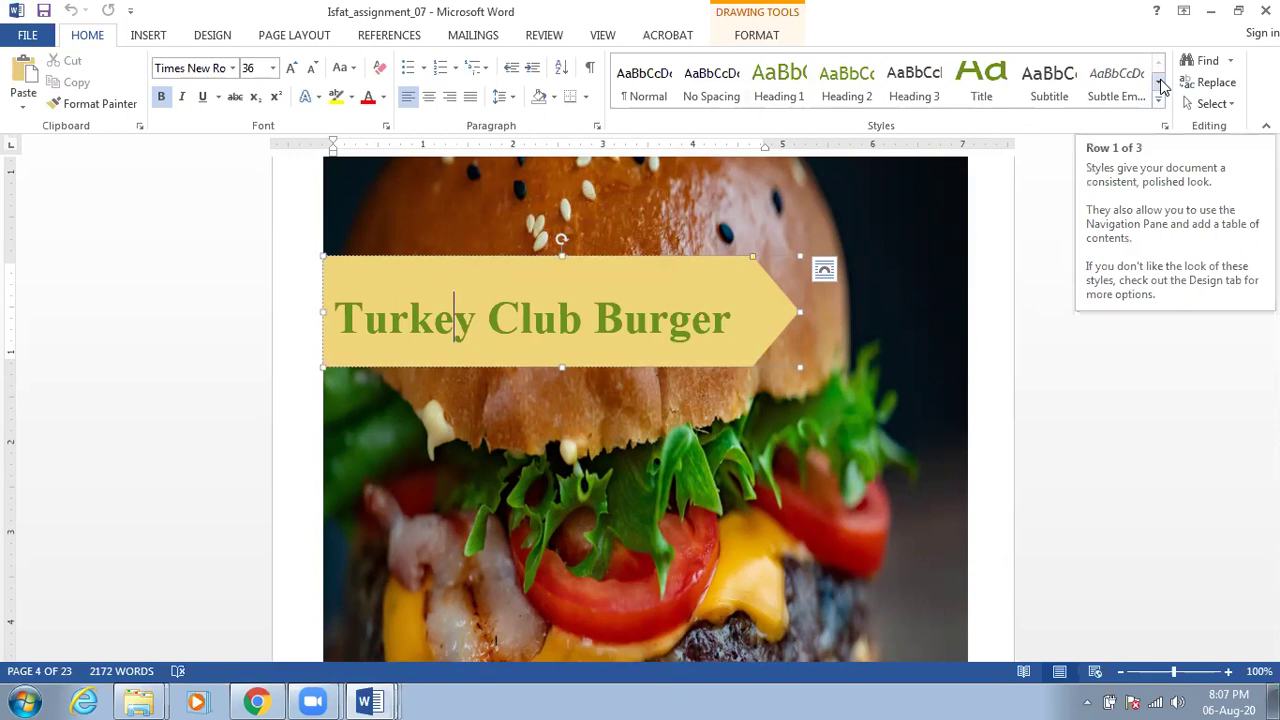
Browse the Styles gallery rows to find the Turkey Club Burger banner title's style
left_click(1160, 87)
left_click(1160, 87)
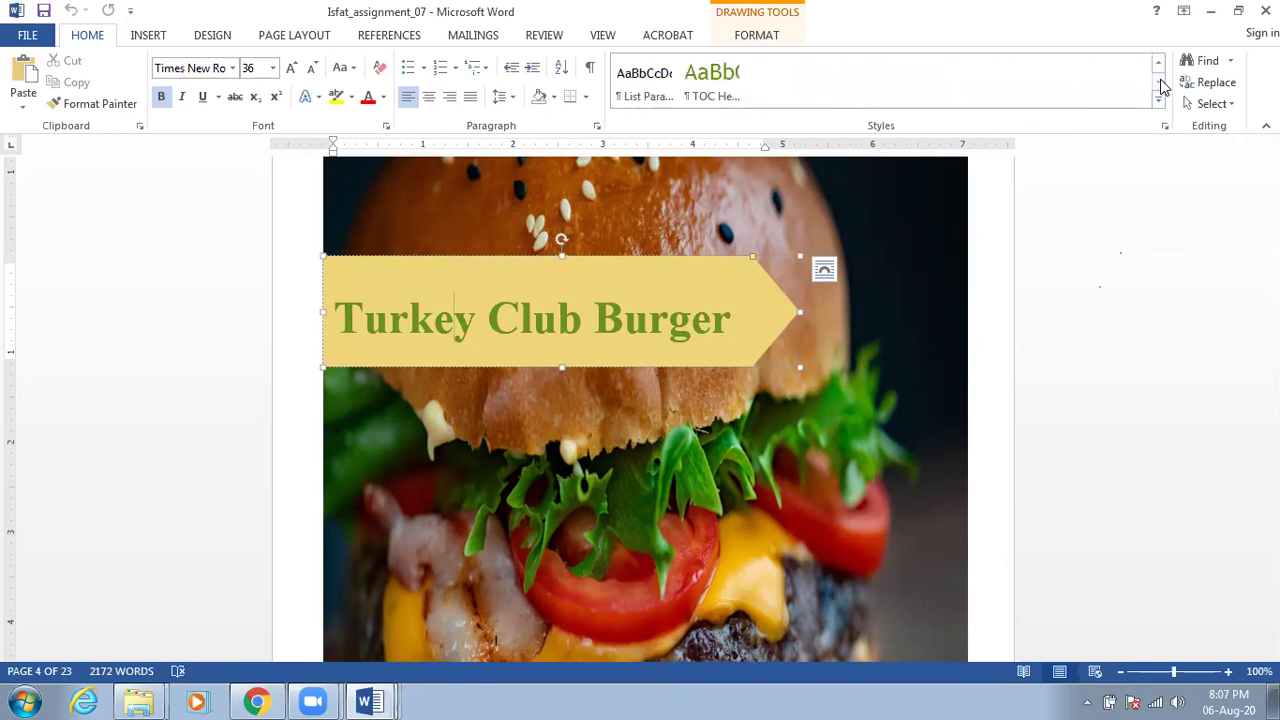
left_click(1158, 62)
left_click(674, 322)
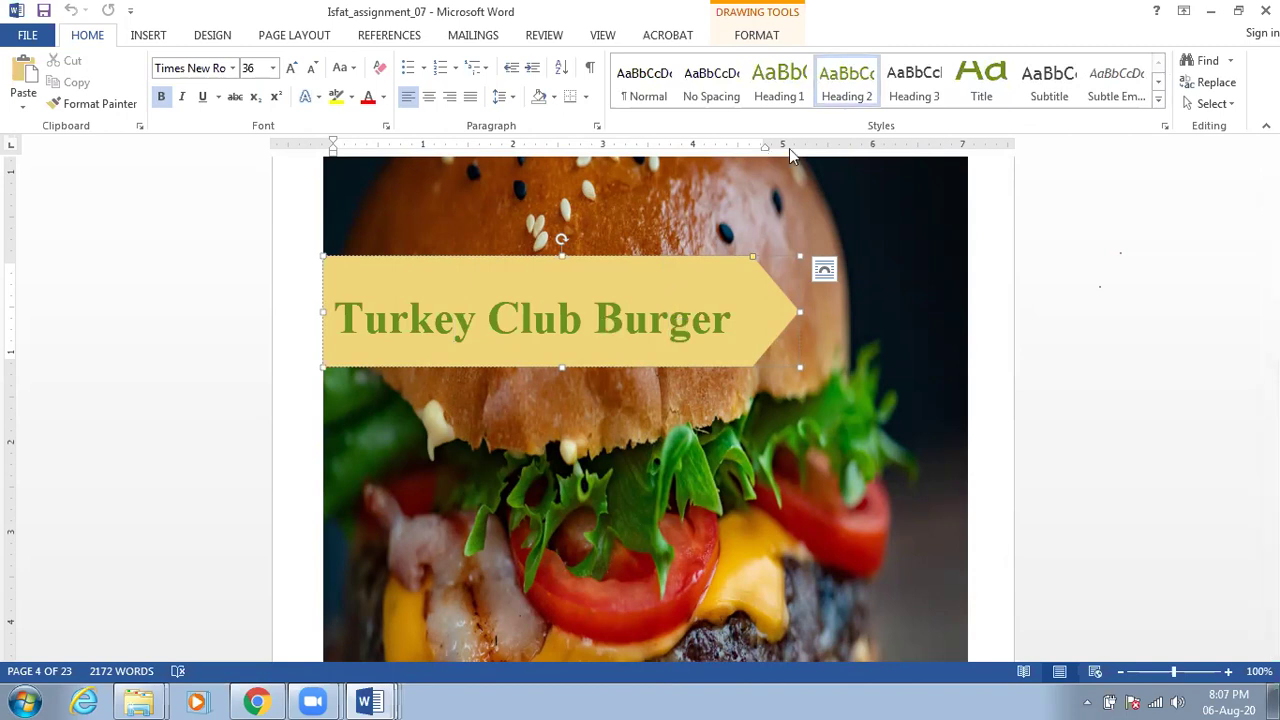
left_click(549, 322)
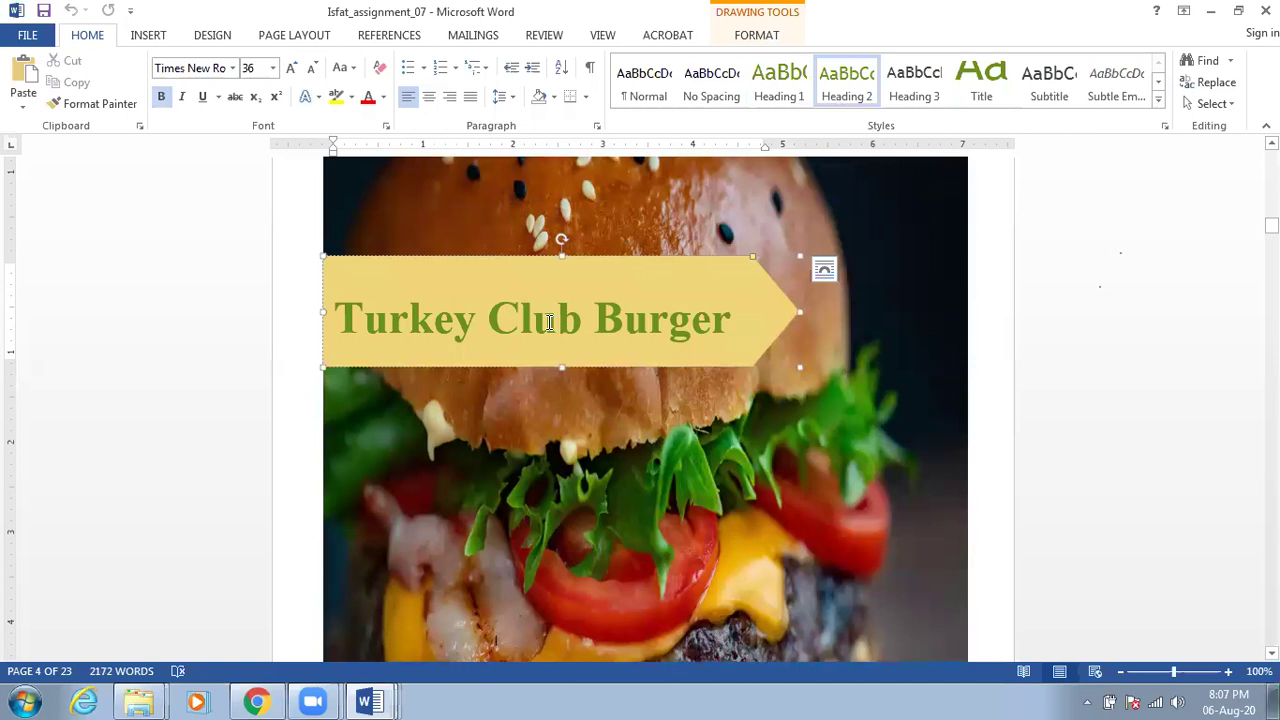
left_click(418, 322)
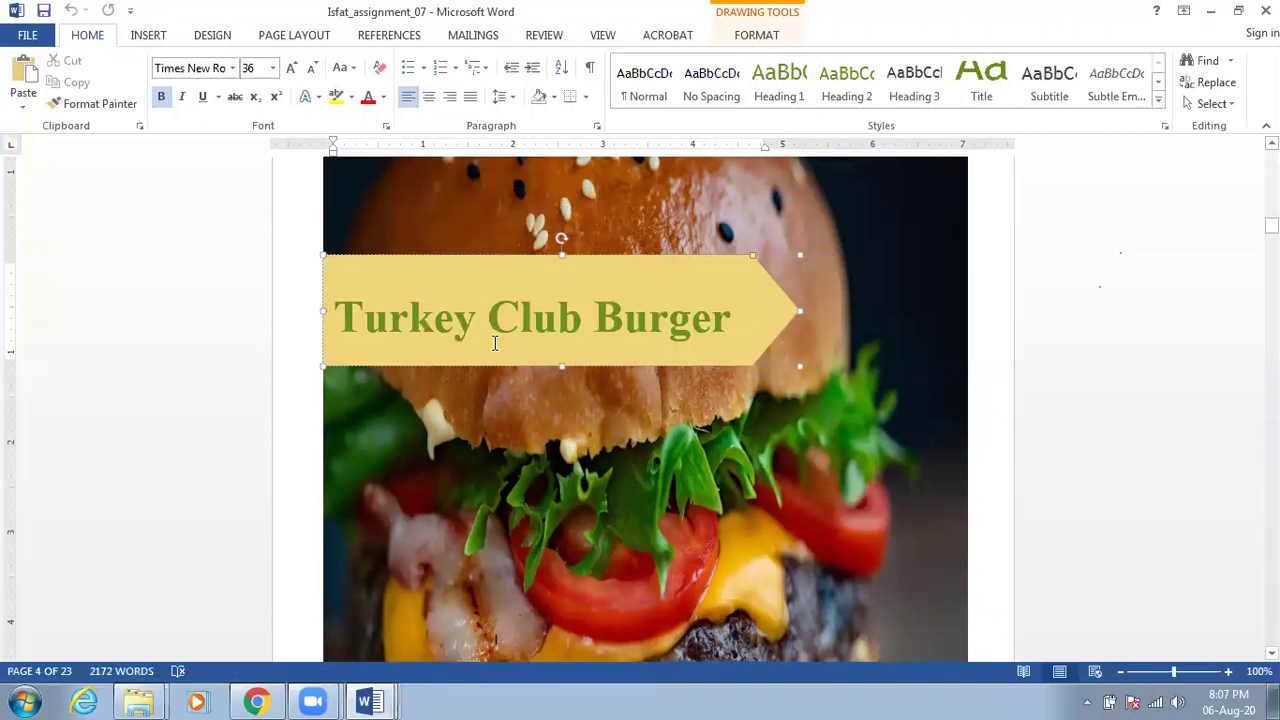
scroll(491, 343, "down", 5)
scroll(497, 352, "down", 10)
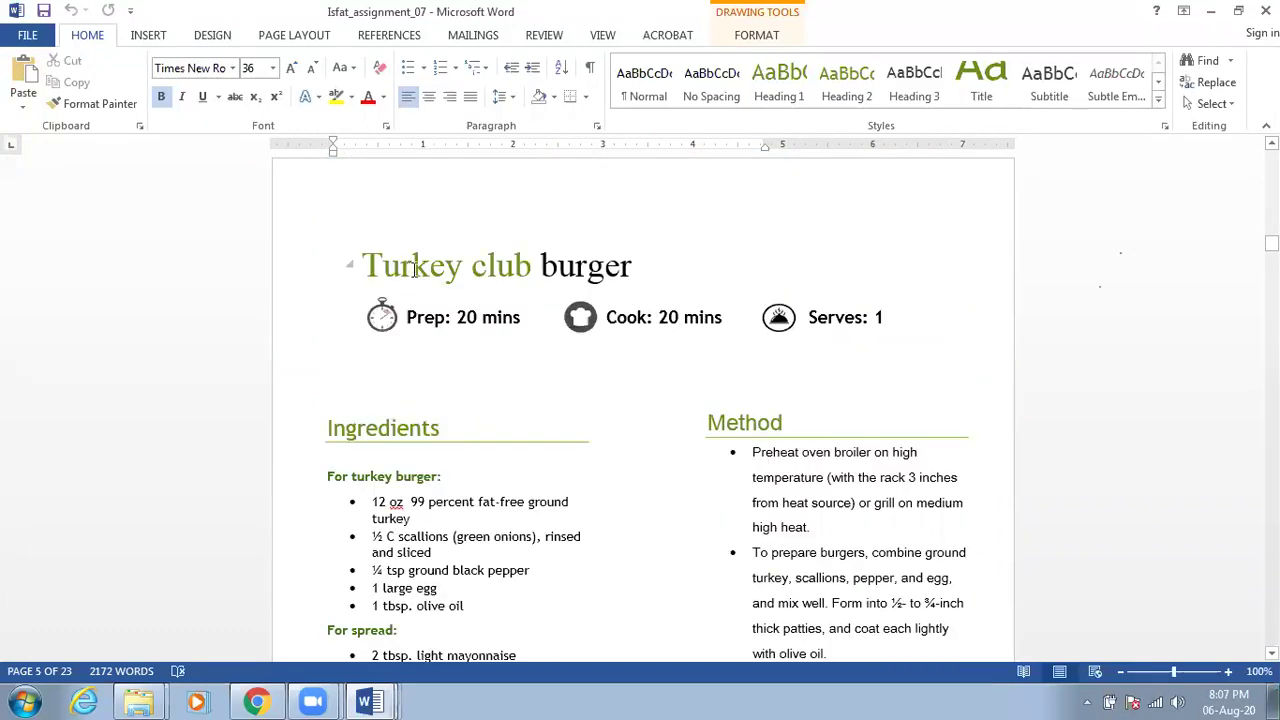
Check the Turkey club burger title's formatting against the rows of the Styles gallery
left_click(414, 268)
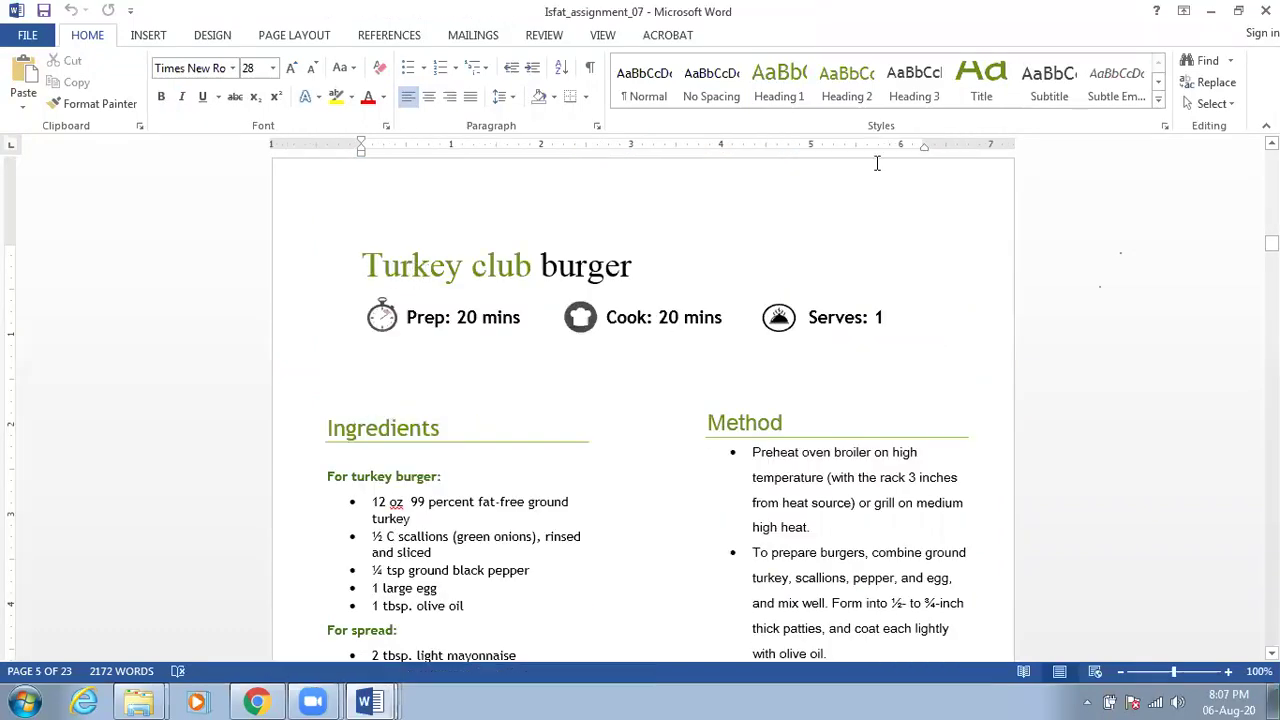
scroll(1128, 77, "down", 1)
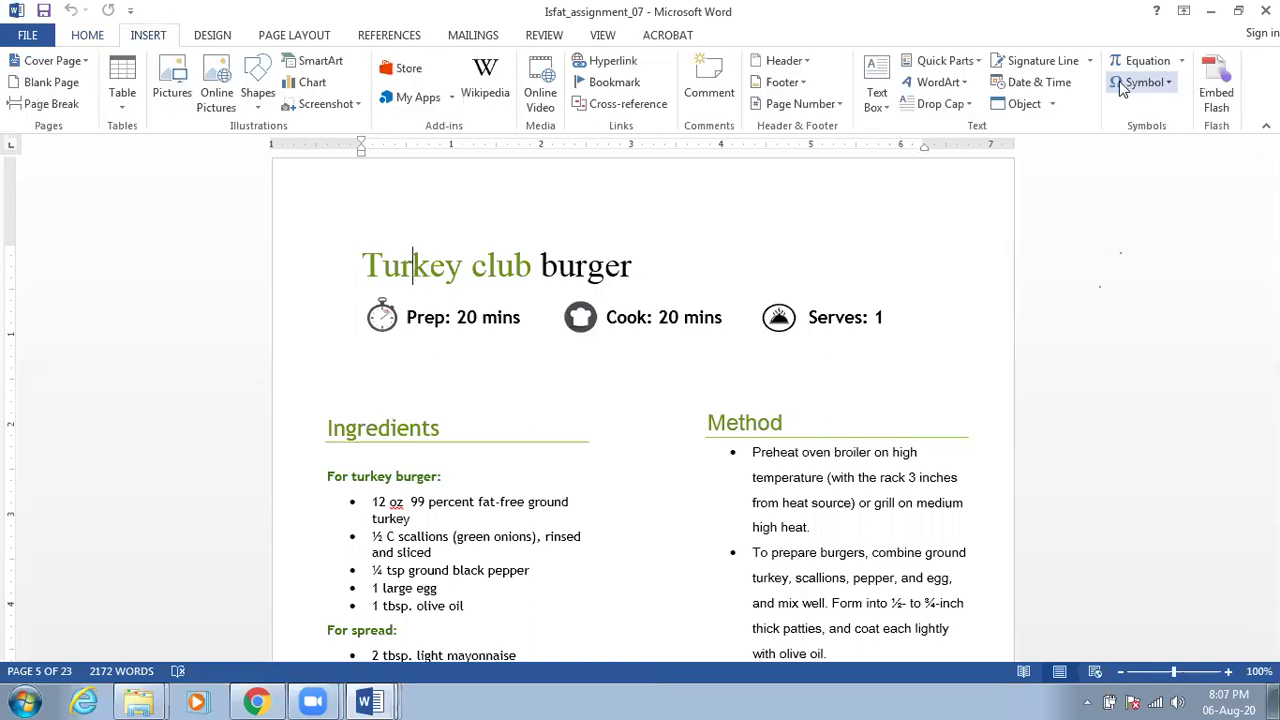
scroll(137, 58, "up", 1)
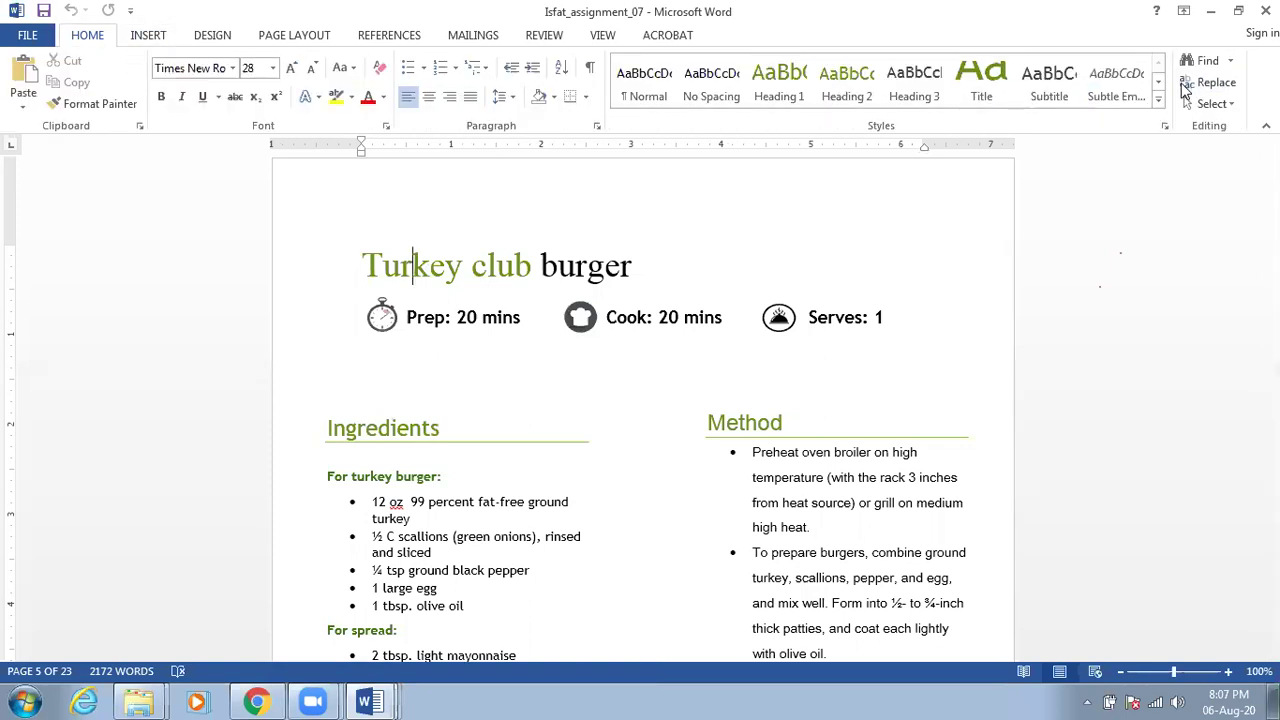
left_click(1159, 83)
left_click(1159, 83)
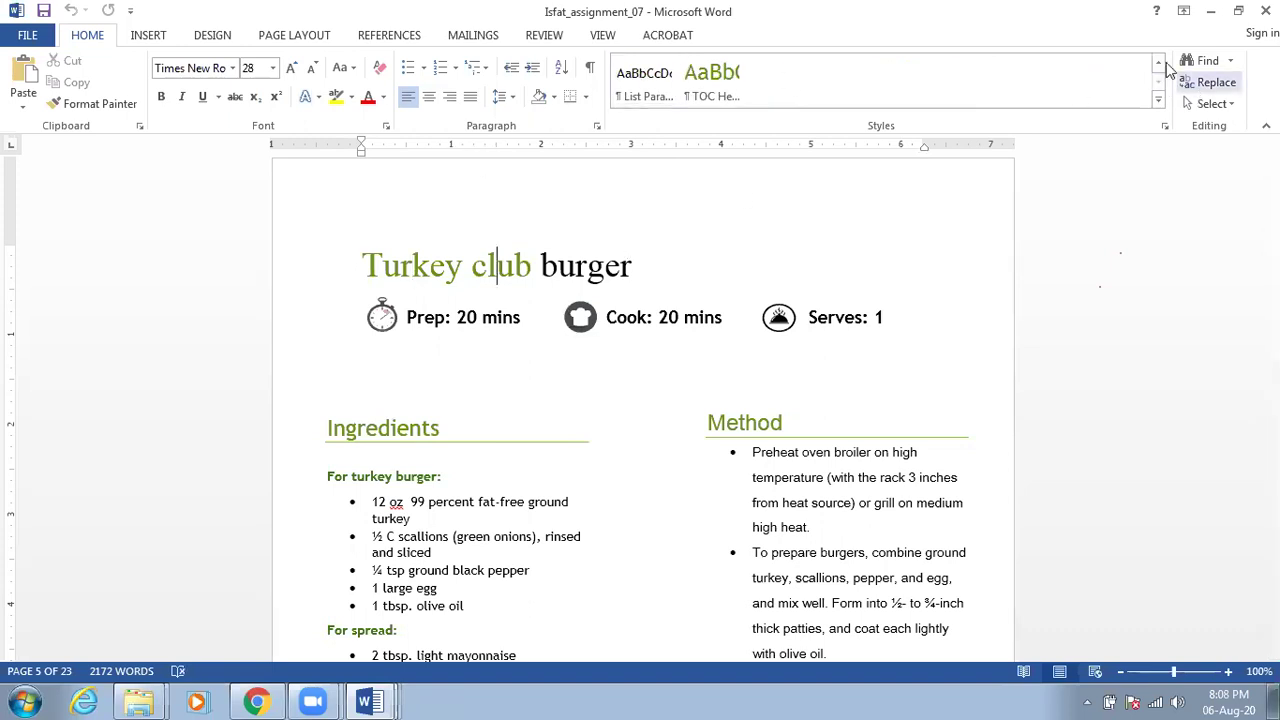
left_click(1158, 62)
left_click(1158, 62)
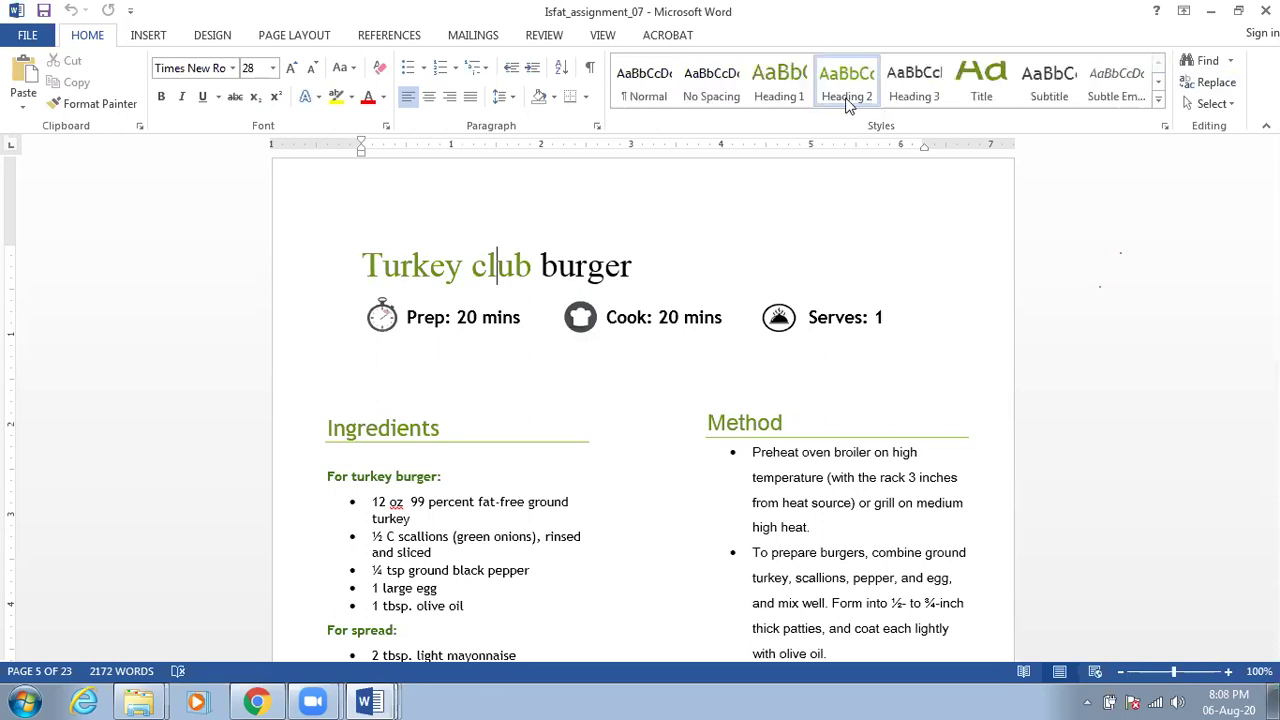
Check the style of the word 'burger' by selecting part of it, then dismiss Word's crash notice
left_click(590, 276)
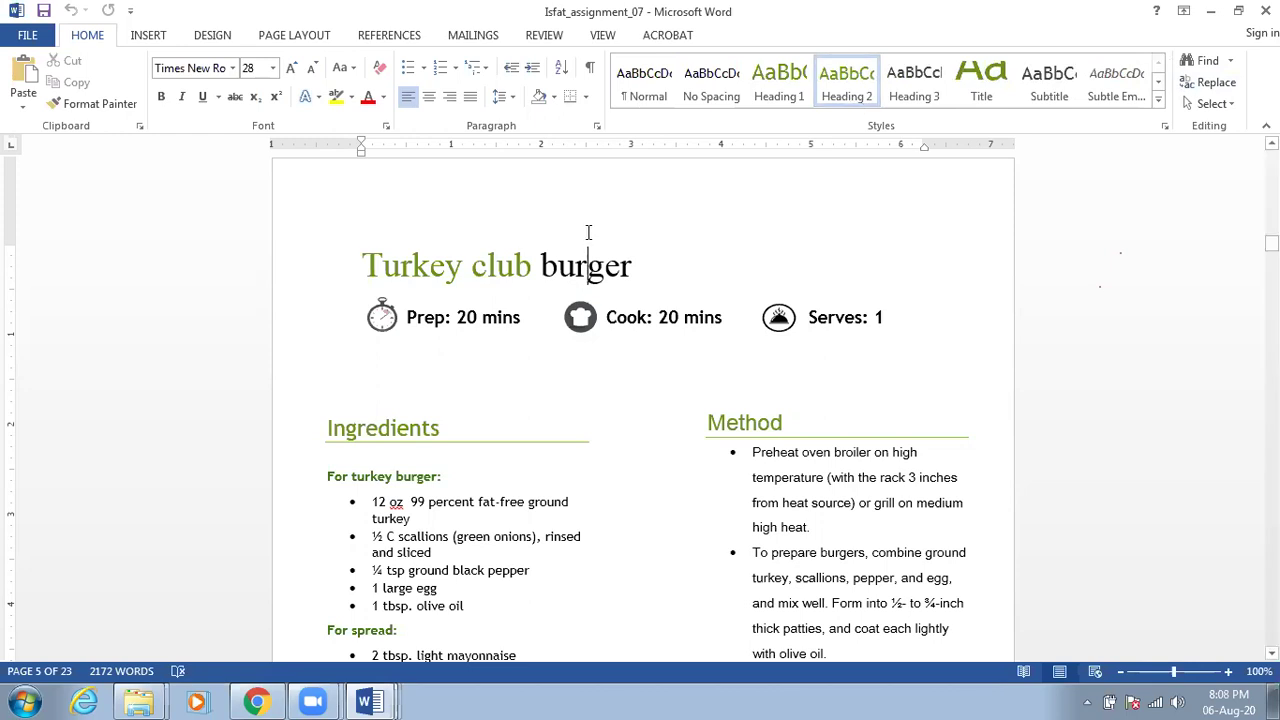
left_click_drag(632, 265, 540, 280)
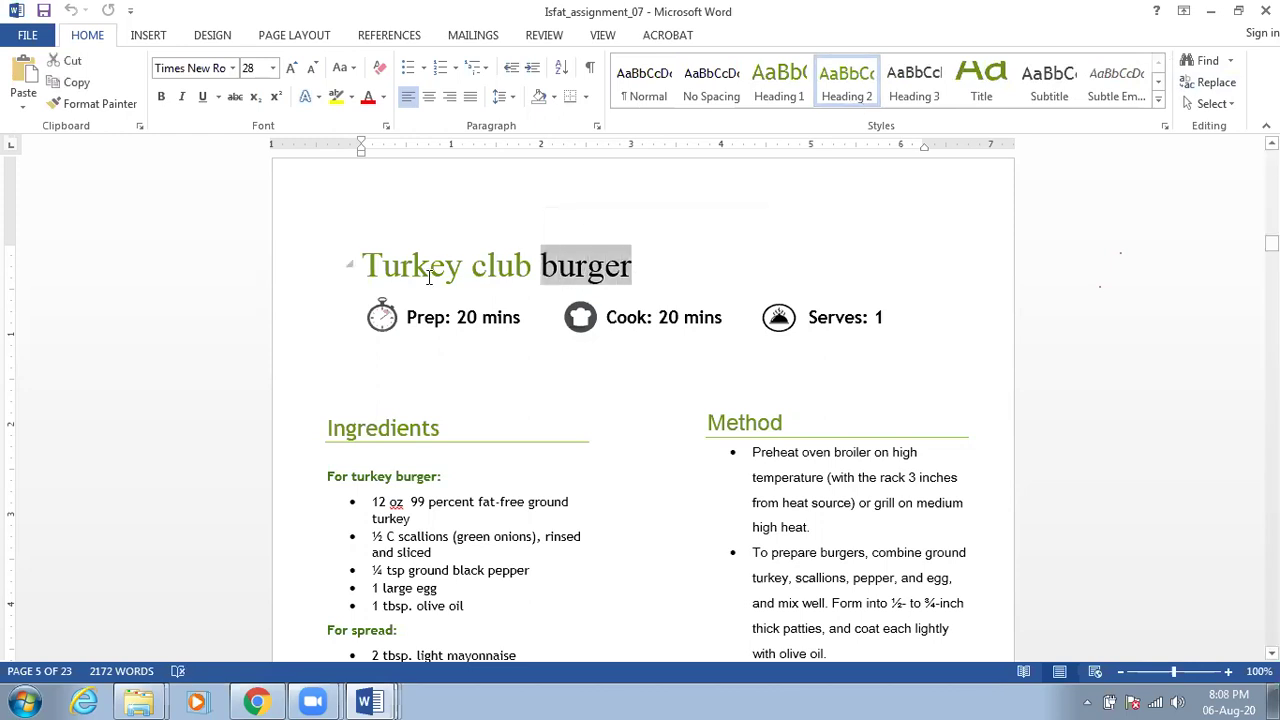
left_click(426, 274)
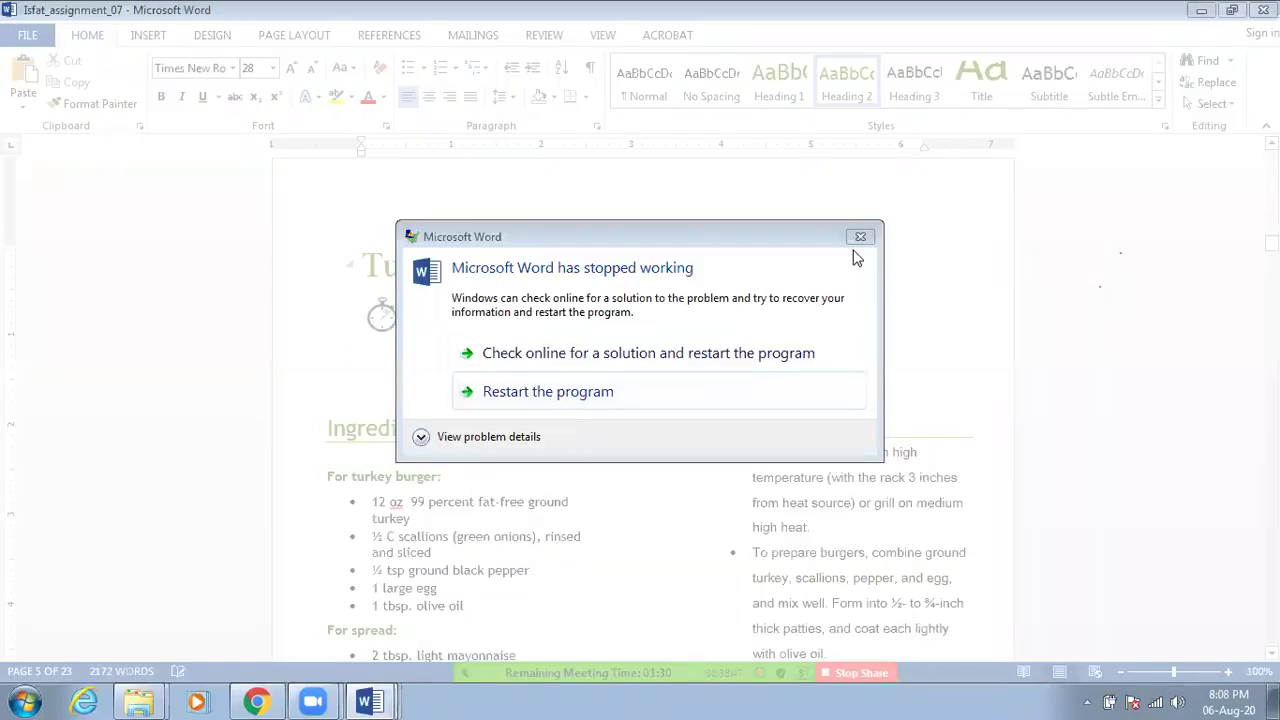
left_click(860, 237)
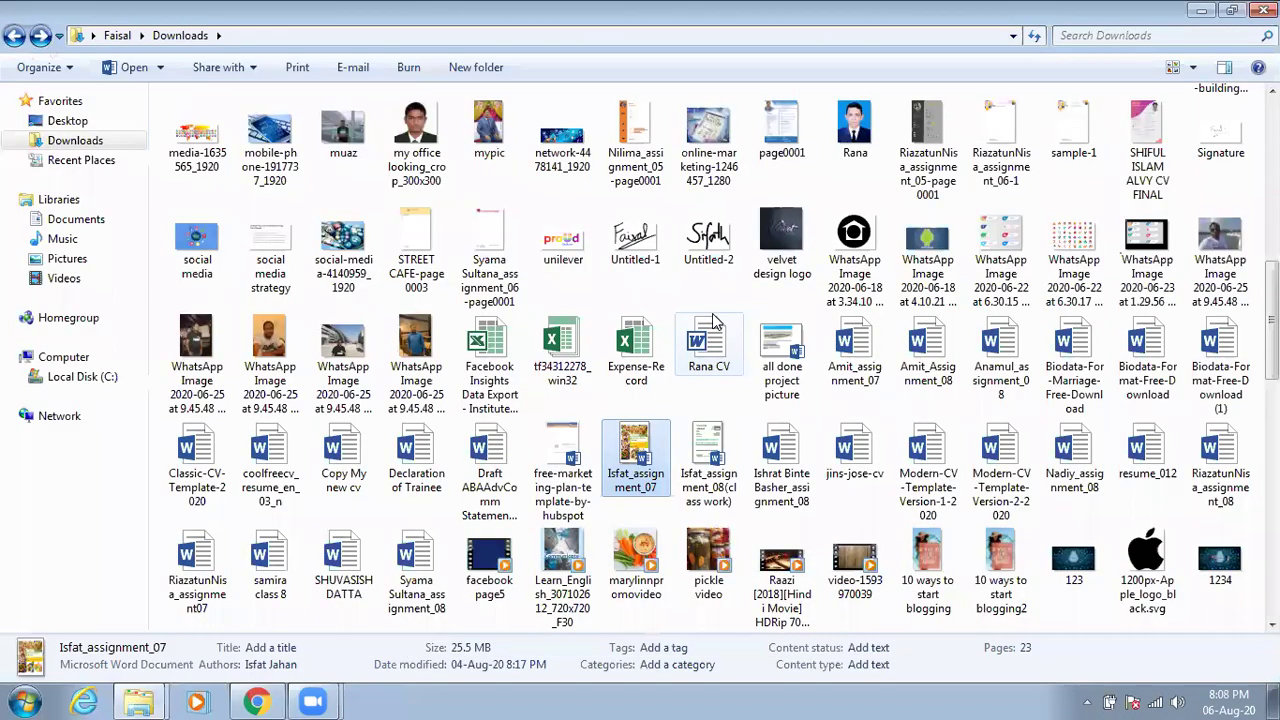
Reopen Isfat_assignment_07 from the Downloads folder in Word after the crash
double_click(628, 466)
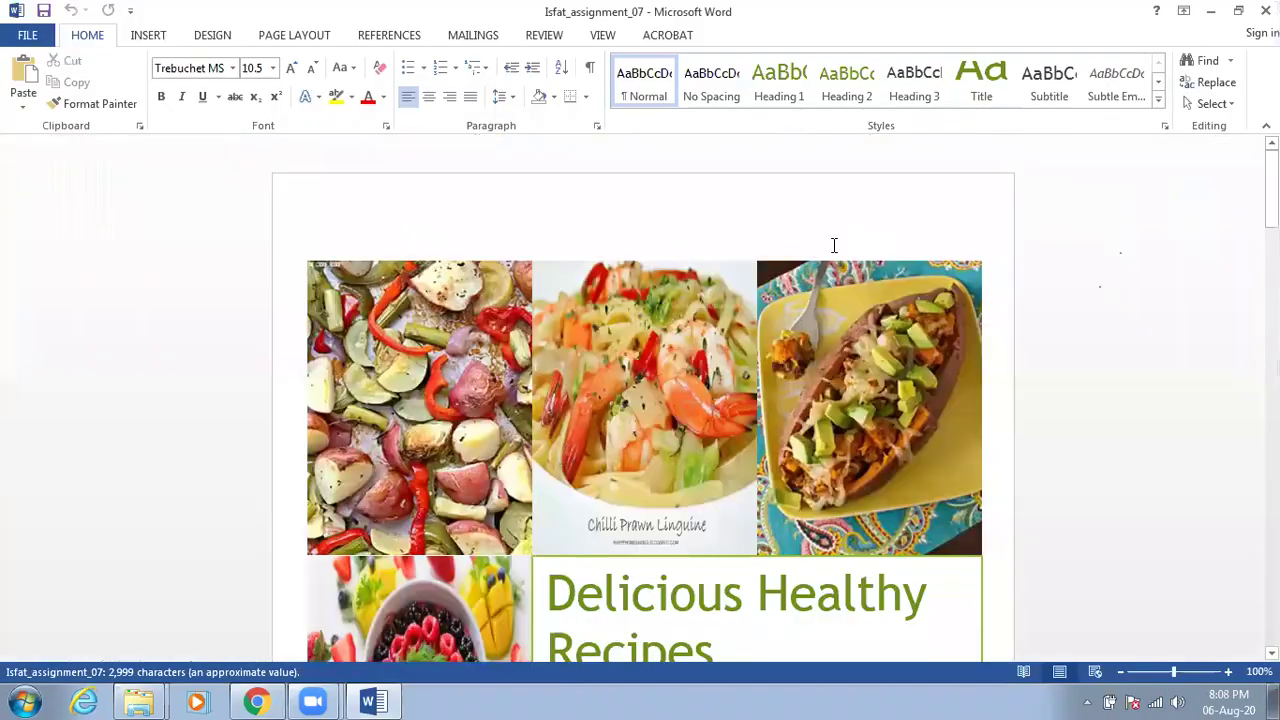
Scroll past the cover, contents and introduction, then click the Turkey club burger title
scroll(679, 309, "down", 15)
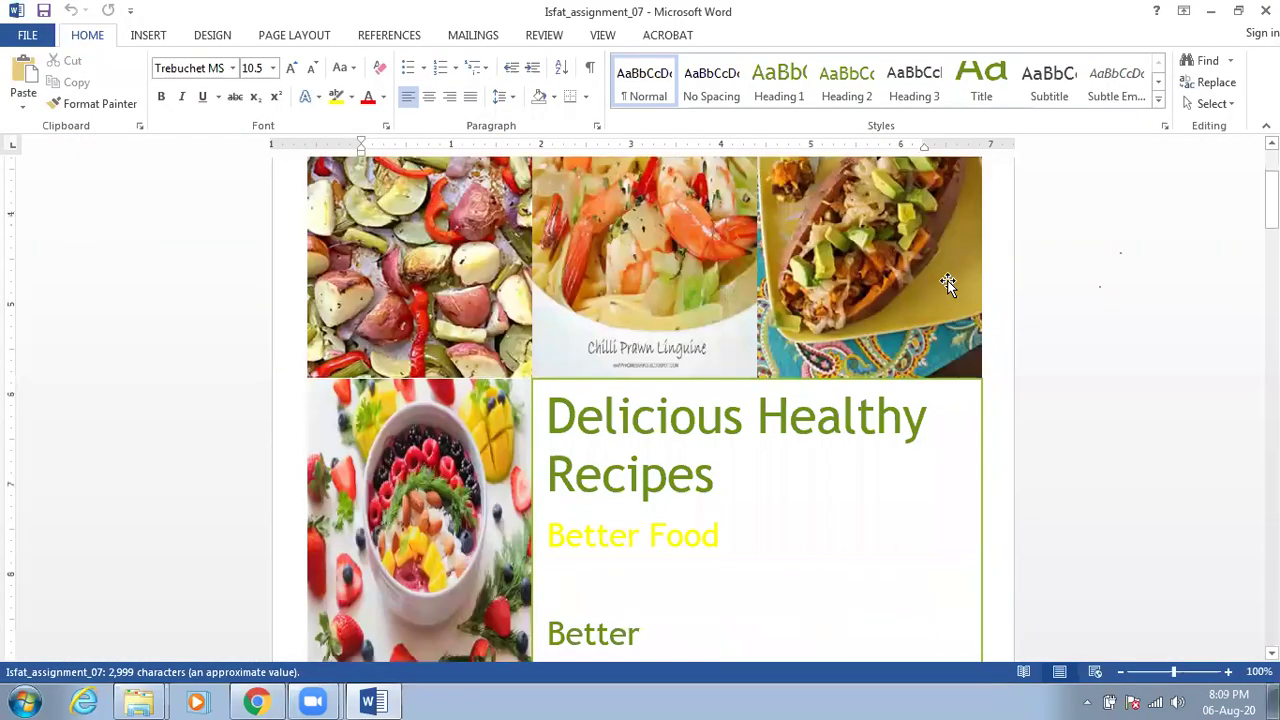
scroll(706, 330, "down", 15)
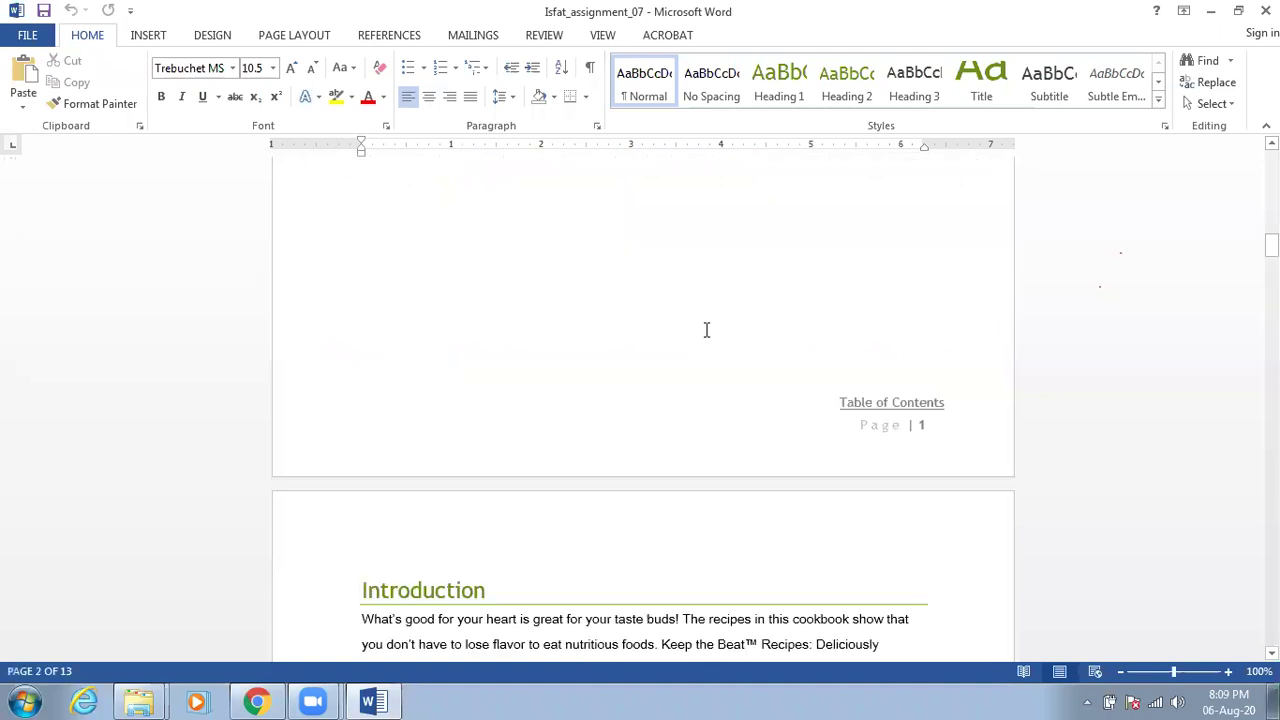
scroll(704, 330, "down", 20)
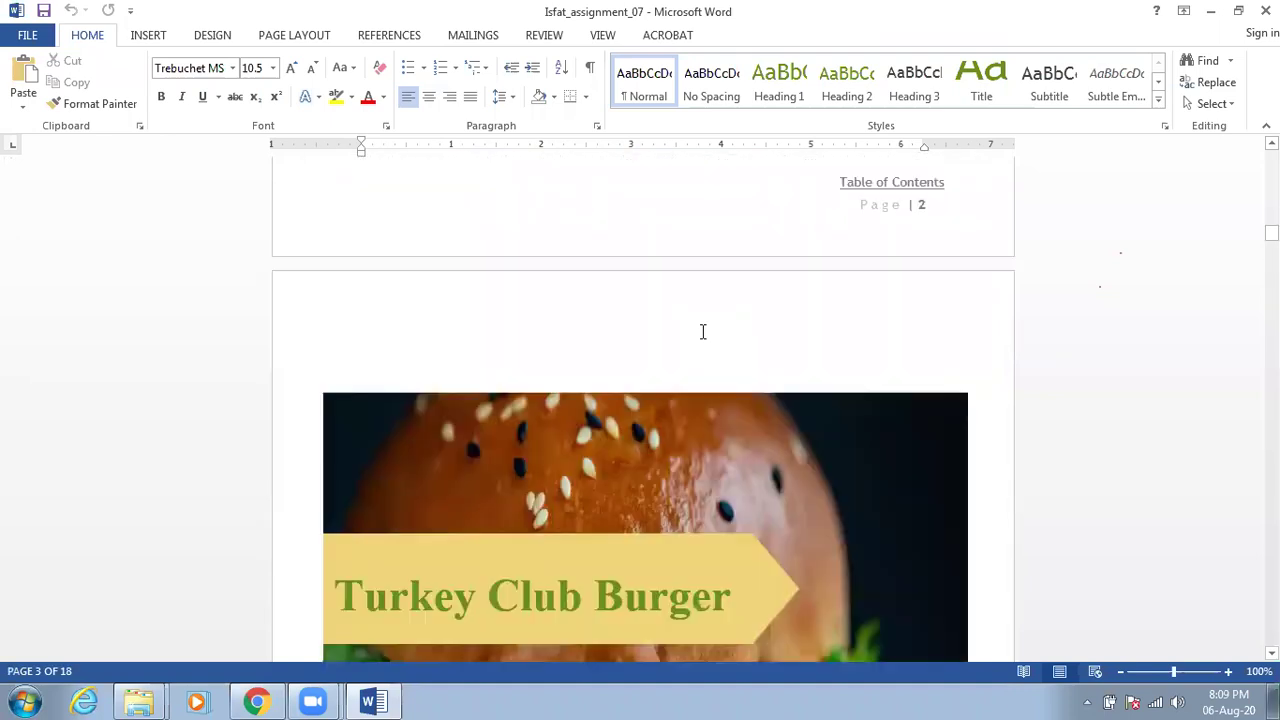
scroll(702, 331, "down", 10)
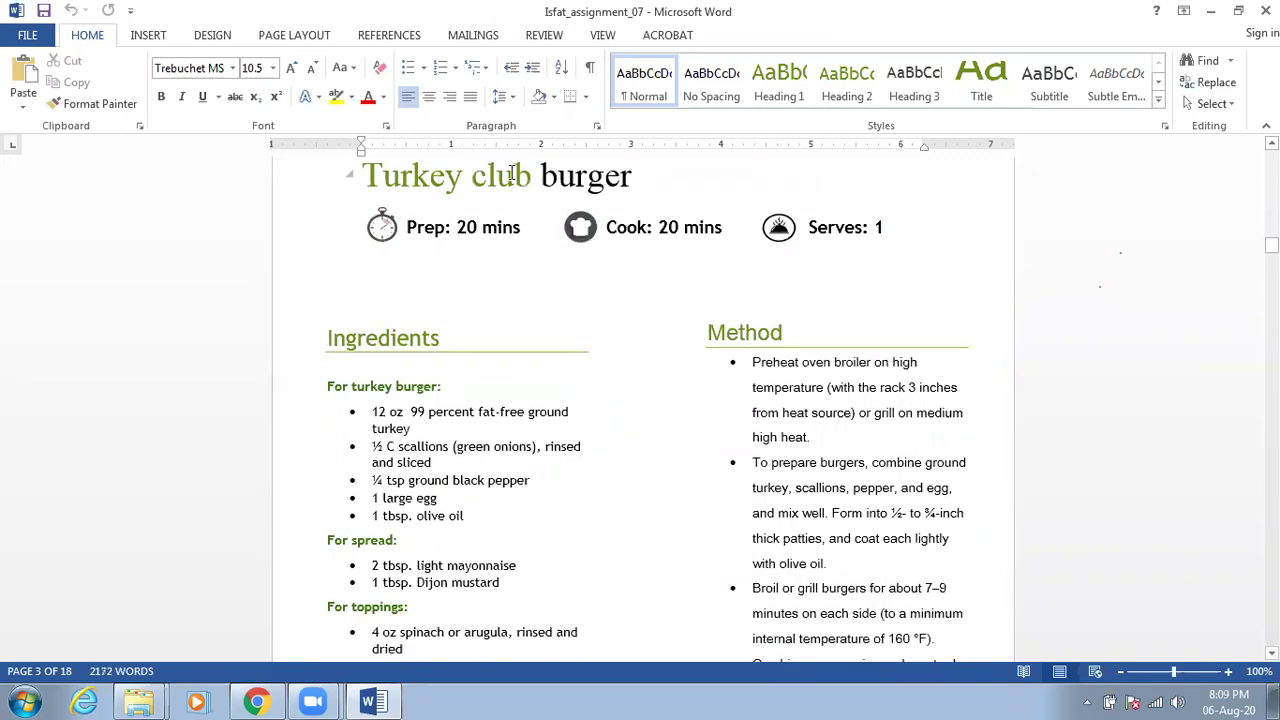
left_click(512, 174)
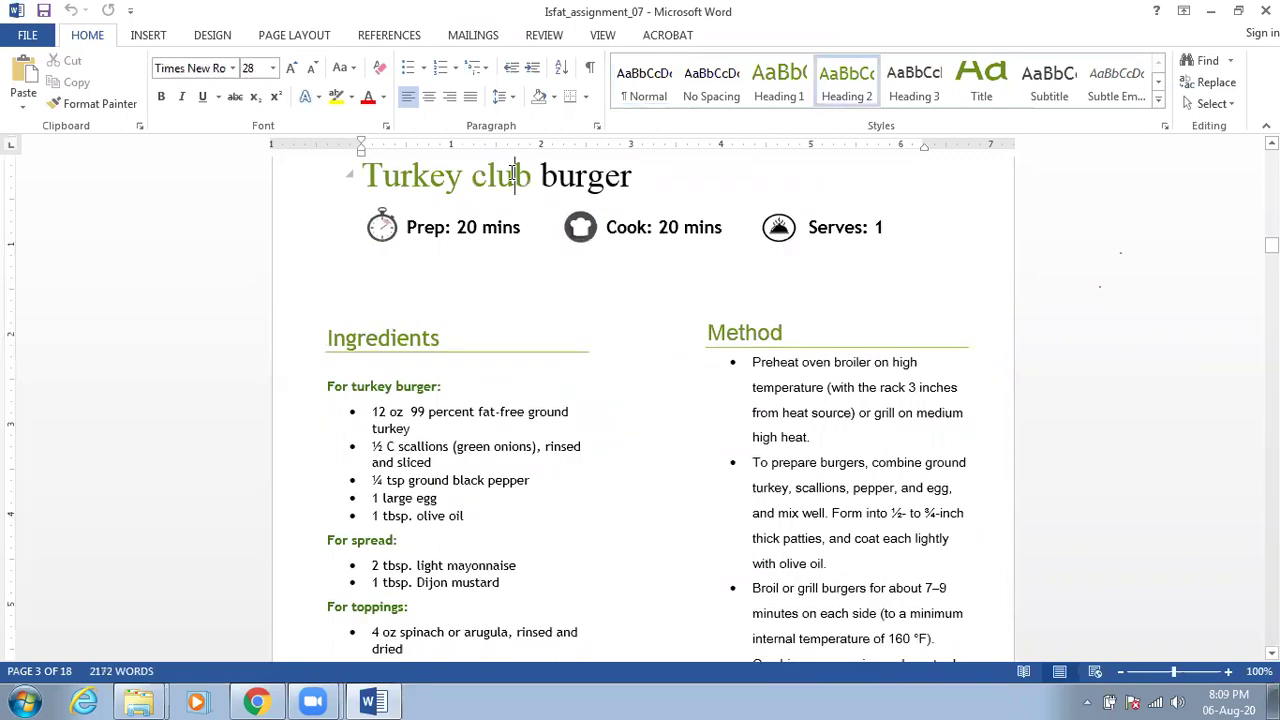
Compare the styles of the Turkey club burger title and its Ingredients and Method headings
left_click(415, 339)
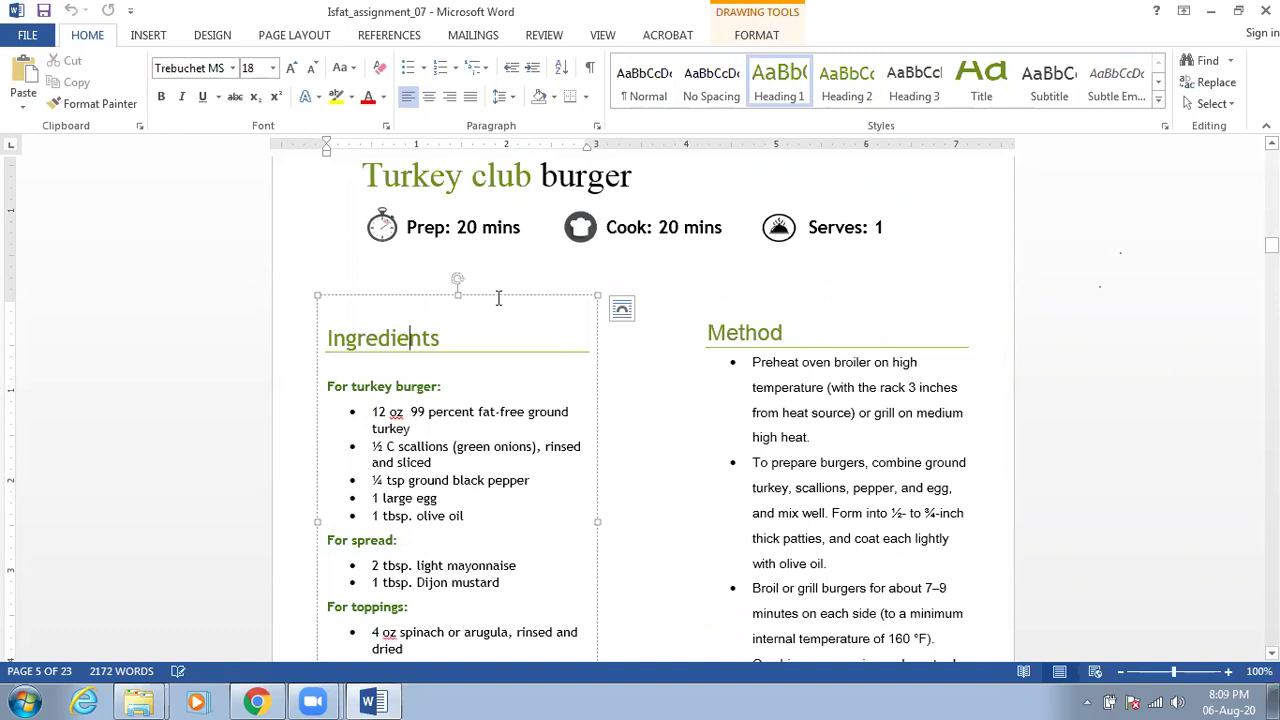
left_click(520, 176)
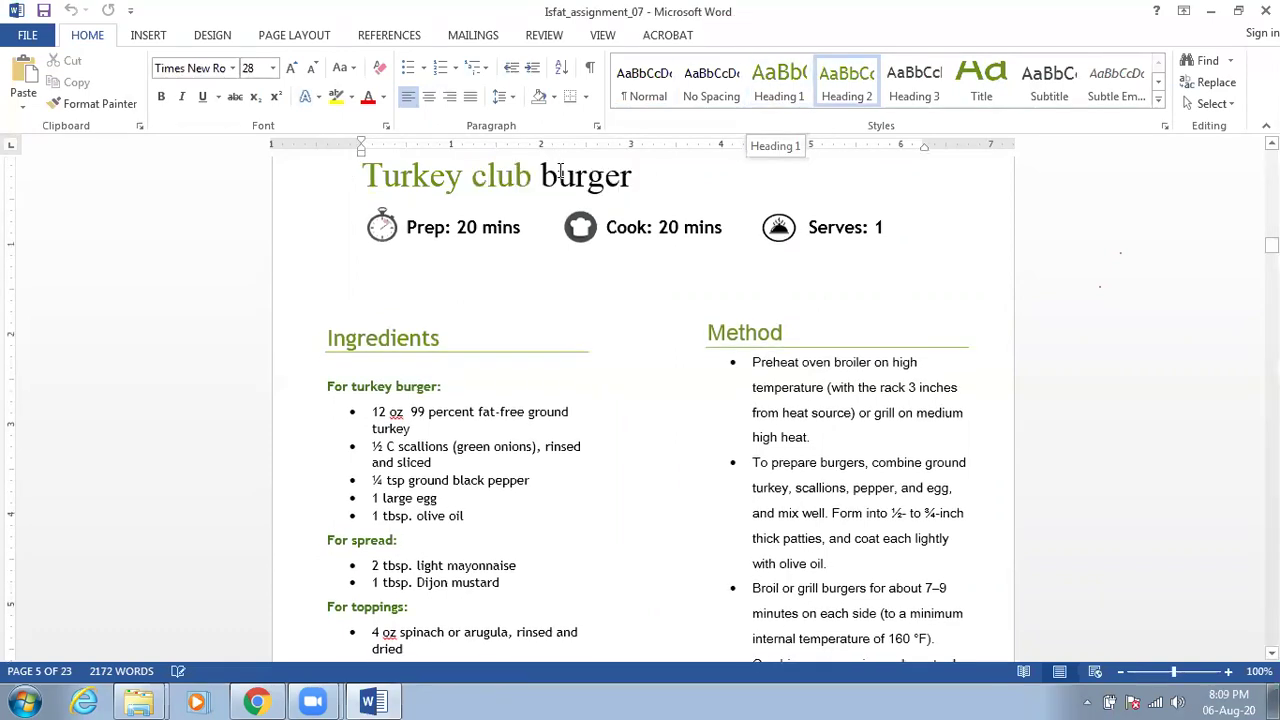
left_click(407, 334)
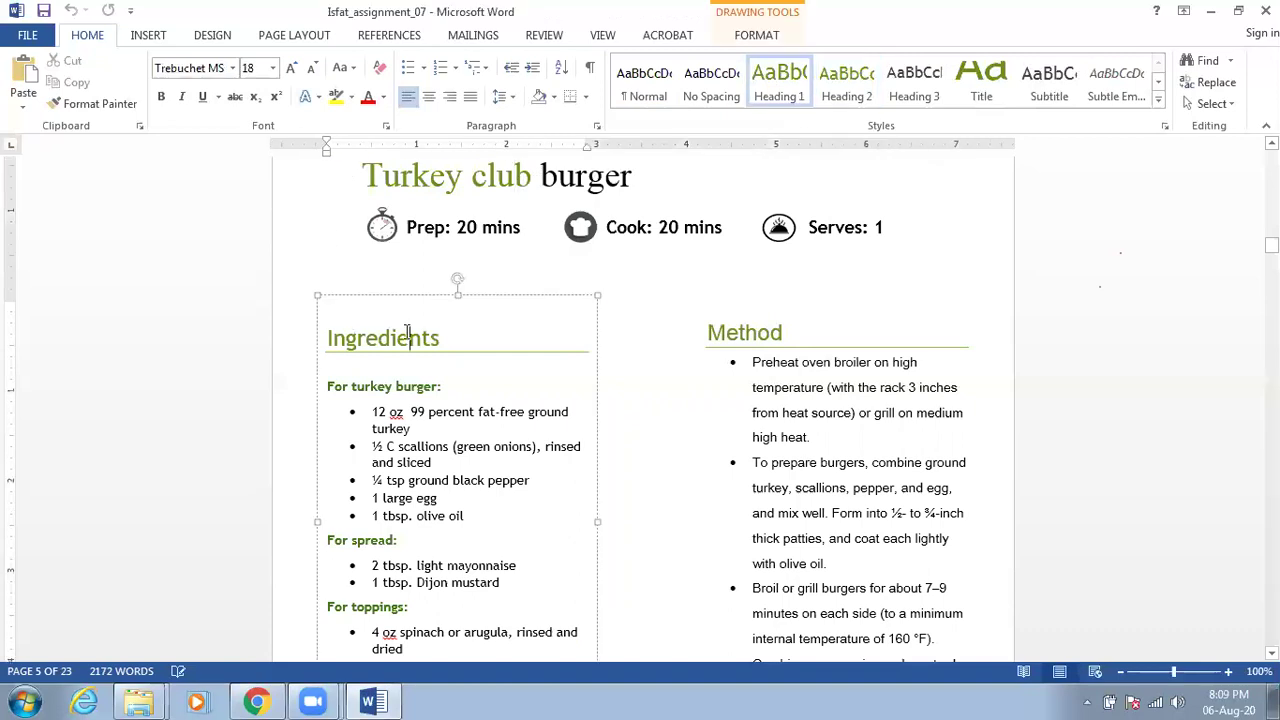
left_click(742, 330)
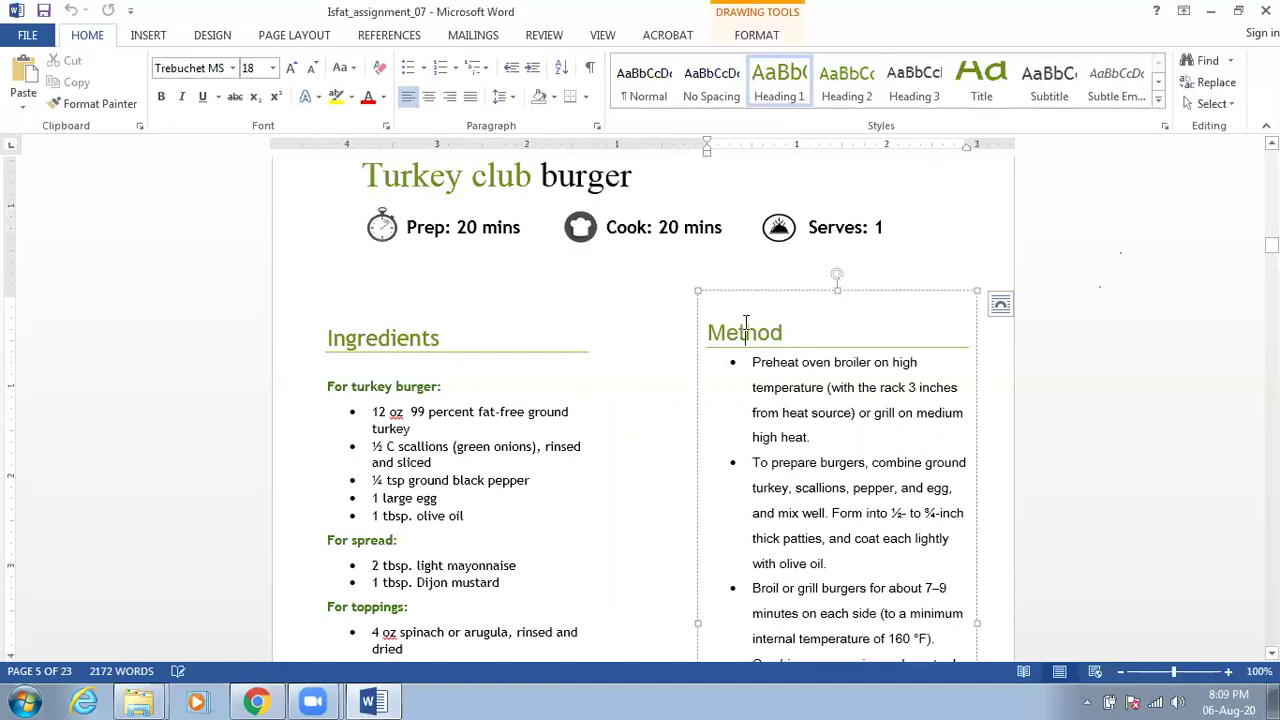
left_click(494, 341)
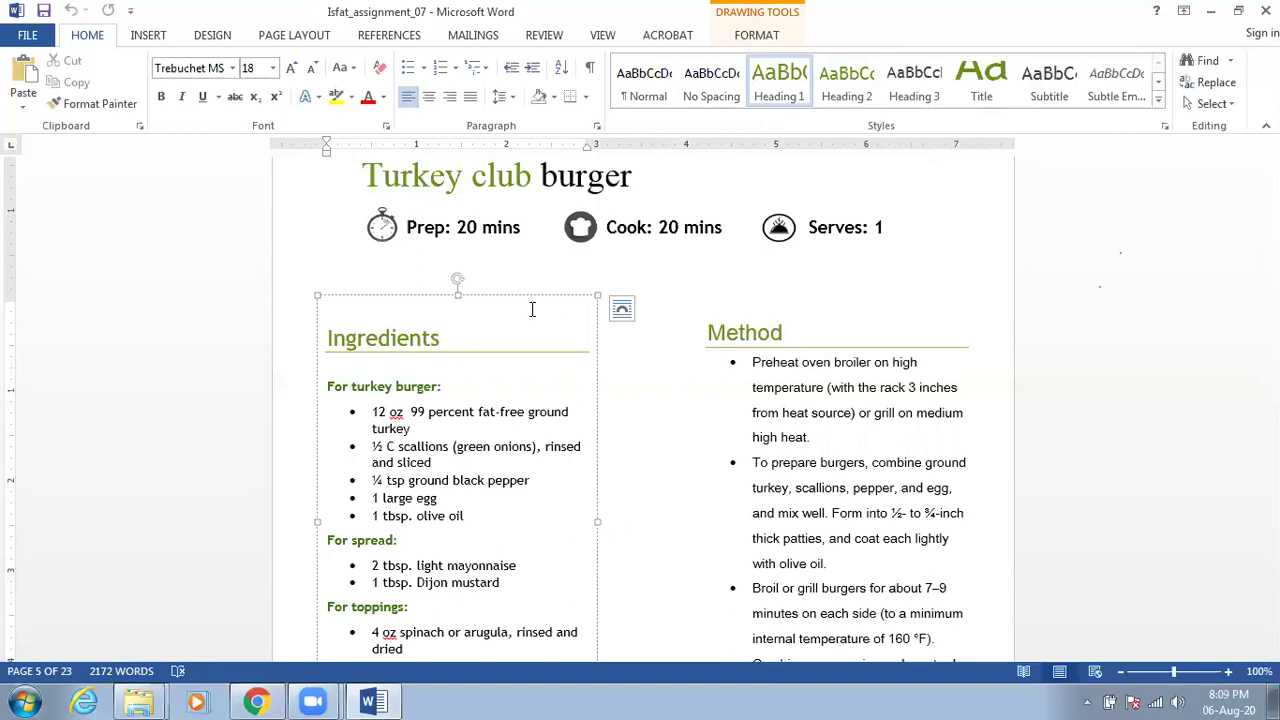
Move down to the Roast Aubergine recipe and check its Ingredients heading style
scroll(532, 312, "down", 10)
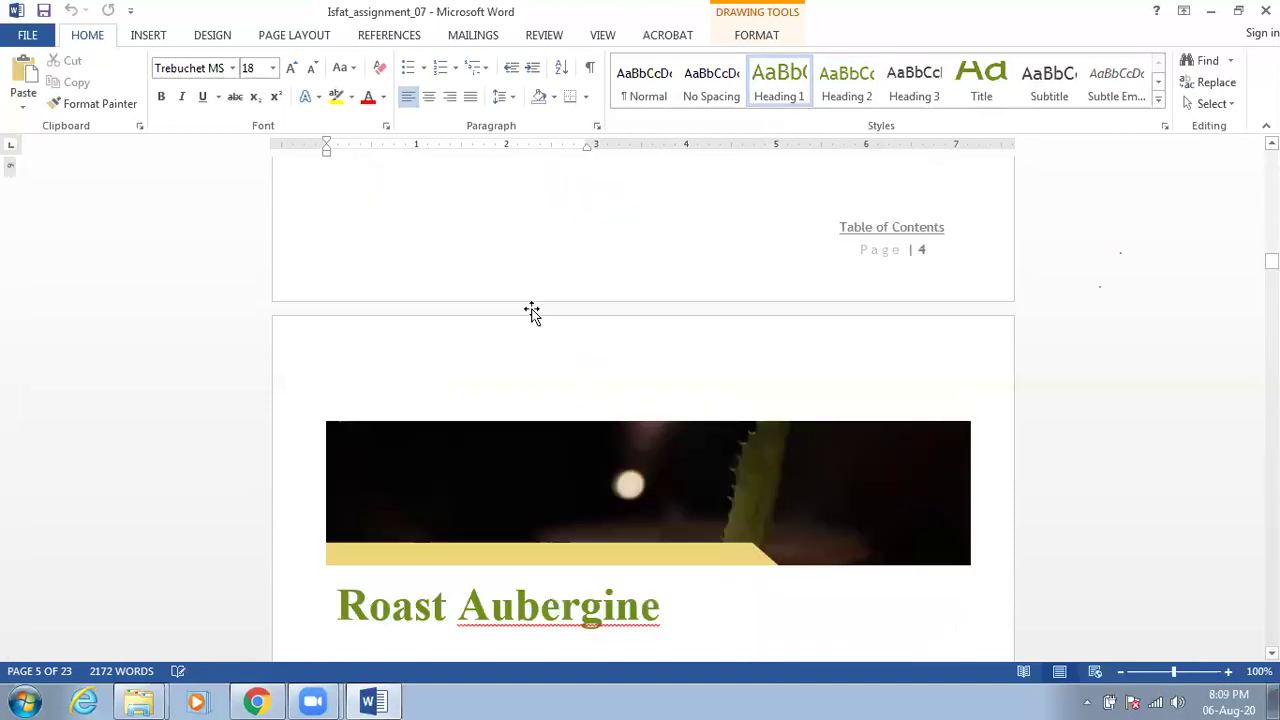
scroll(530, 310, "down", 12)
scroll(484, 304, "down", 1)
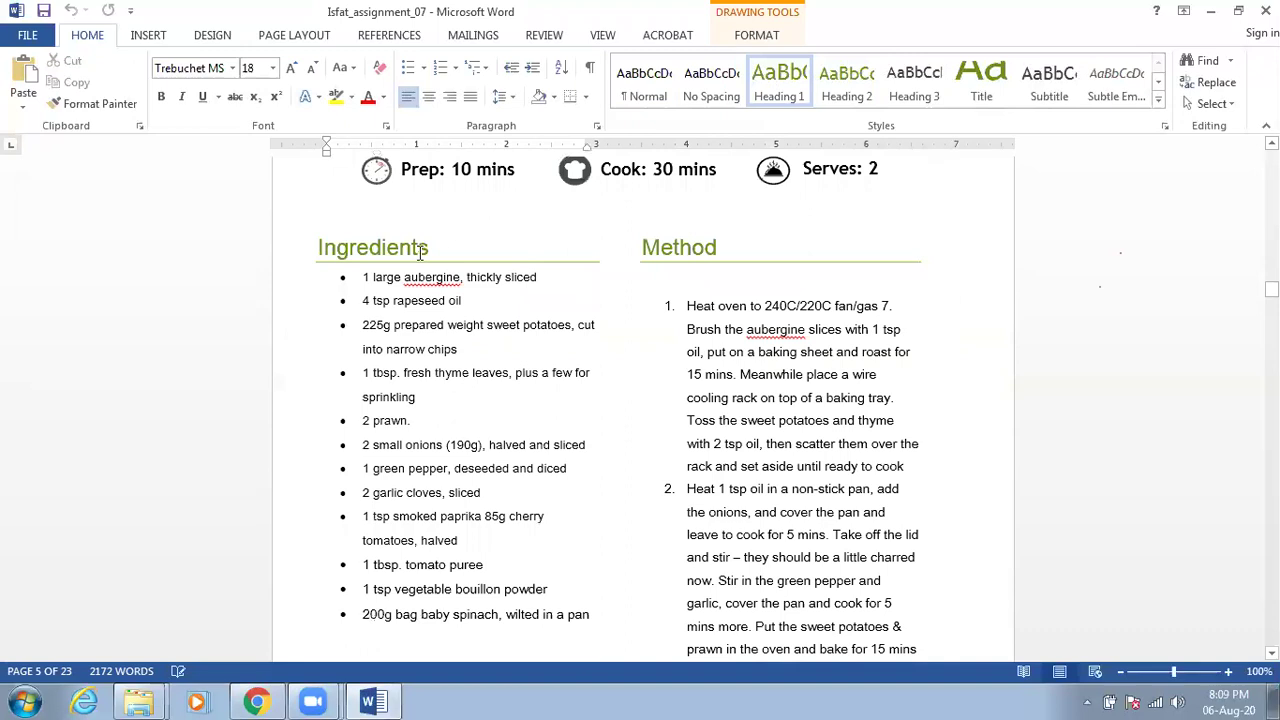
left_click(420, 251)
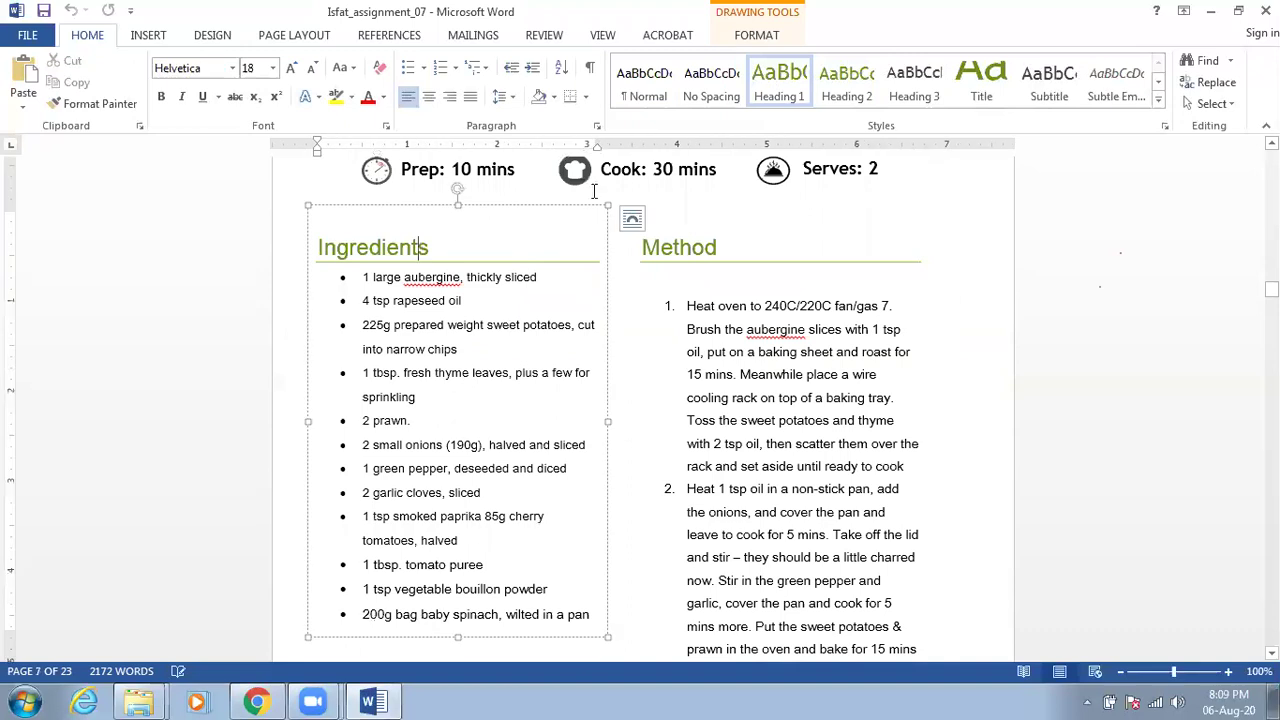